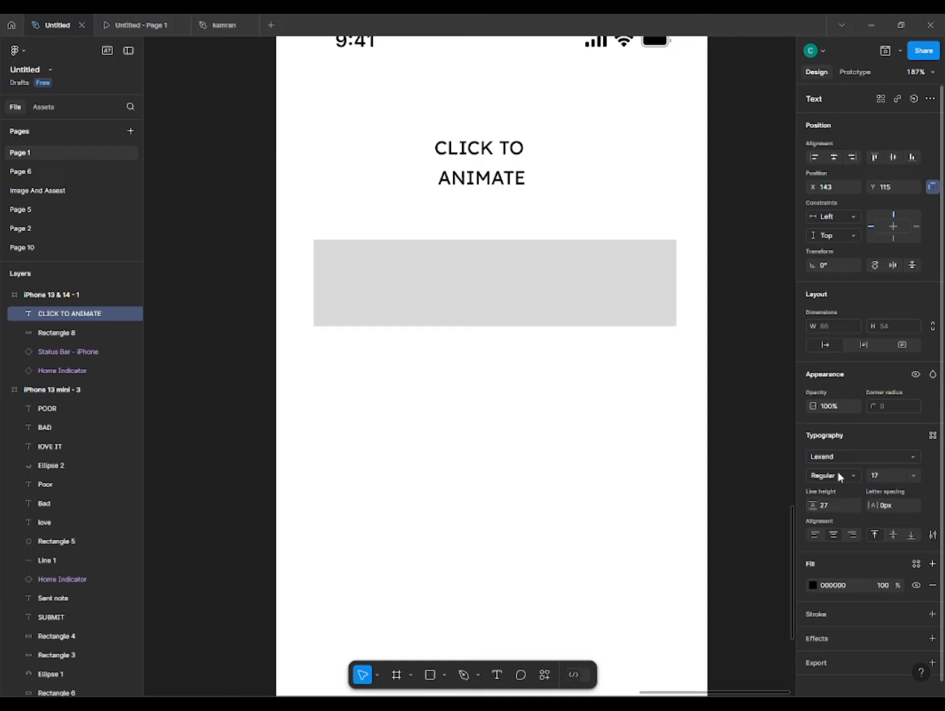
Change the CLICK TO ANIMATE heading's font to Lilita One in the Regular style.
left_click(840, 475)
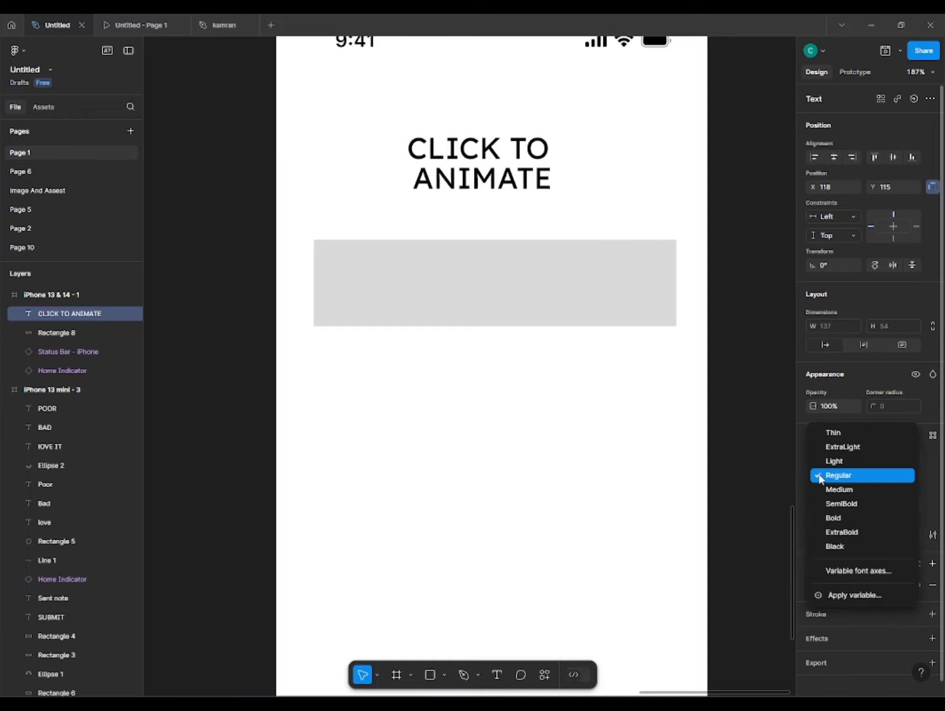
left_click(834, 518)
left_click(839, 455)
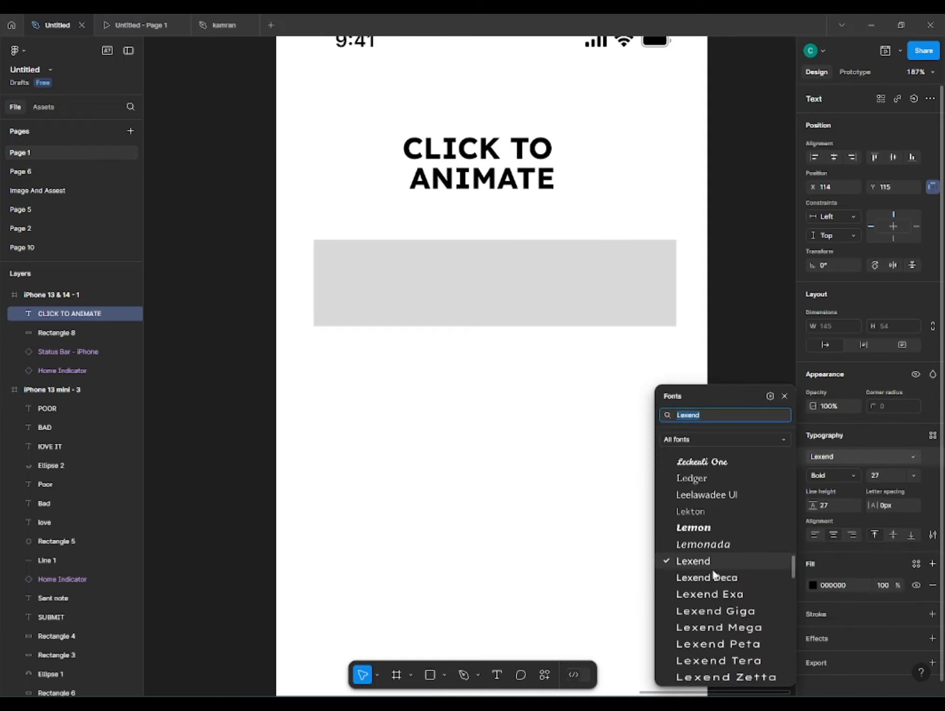
scroll(721, 588, "down", 7)
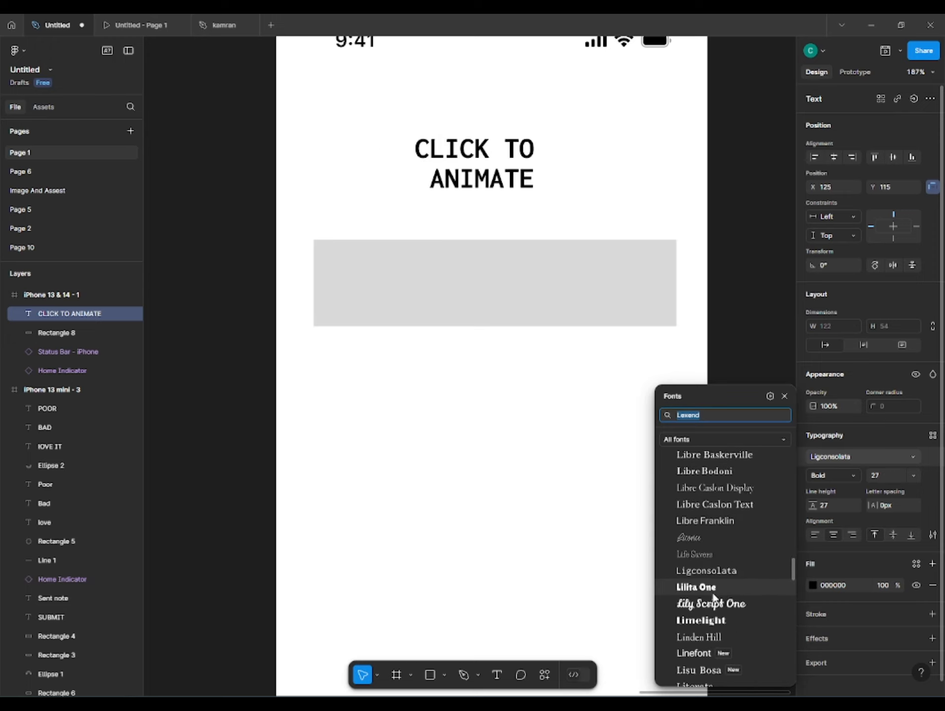
left_click(715, 589)
left_click(716, 587)
left_click(847, 479)
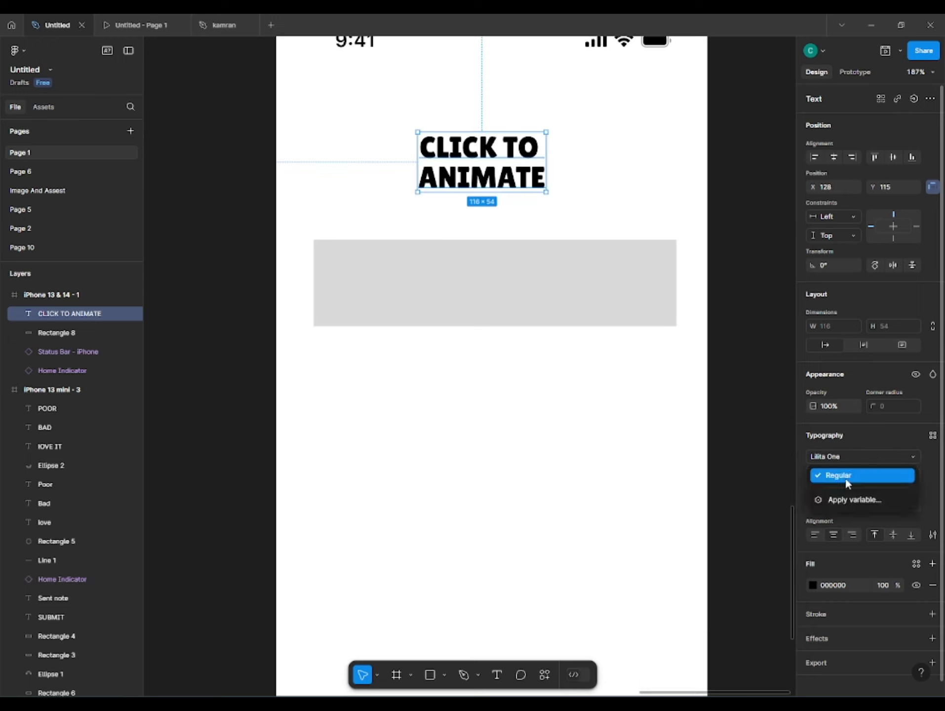
left_click(846, 479)
Set the heading's font size to 41 and line height to 43, and move it to X 107, Y 90.
left_click_drag(831, 505, 830, 505)
left_click_drag(875, 475, 889, 476)
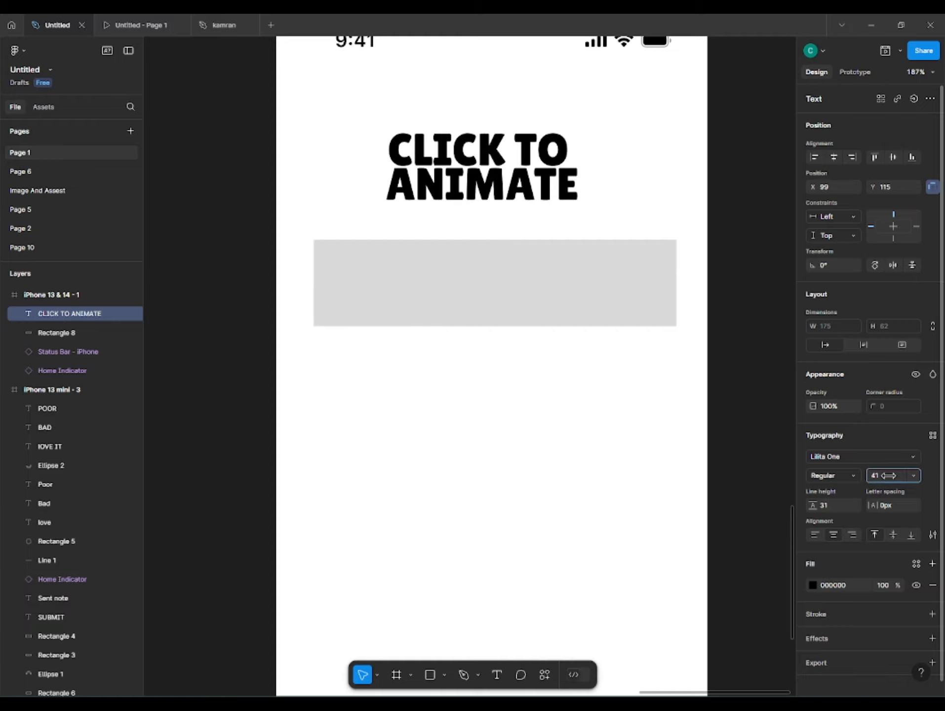
left_click_drag(812, 505, 820, 505)
scroll(470, 201, "up", 3)
left_click_drag(493, 263, 499, 239)
left_click(588, 468)
Set the CLICK TO ANIMATE heading's fill to purple 8800FF.
left_click(543, 292)
left_click(813, 586)
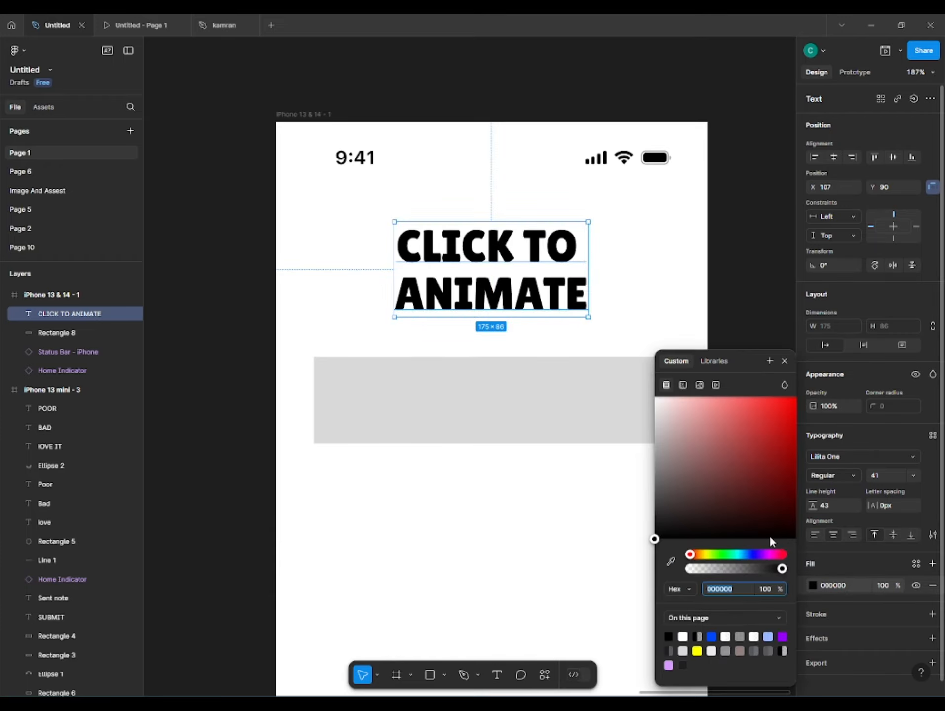
left_click_drag(750, 555, 760, 555)
left_click_drag(759, 448, 842, 375)
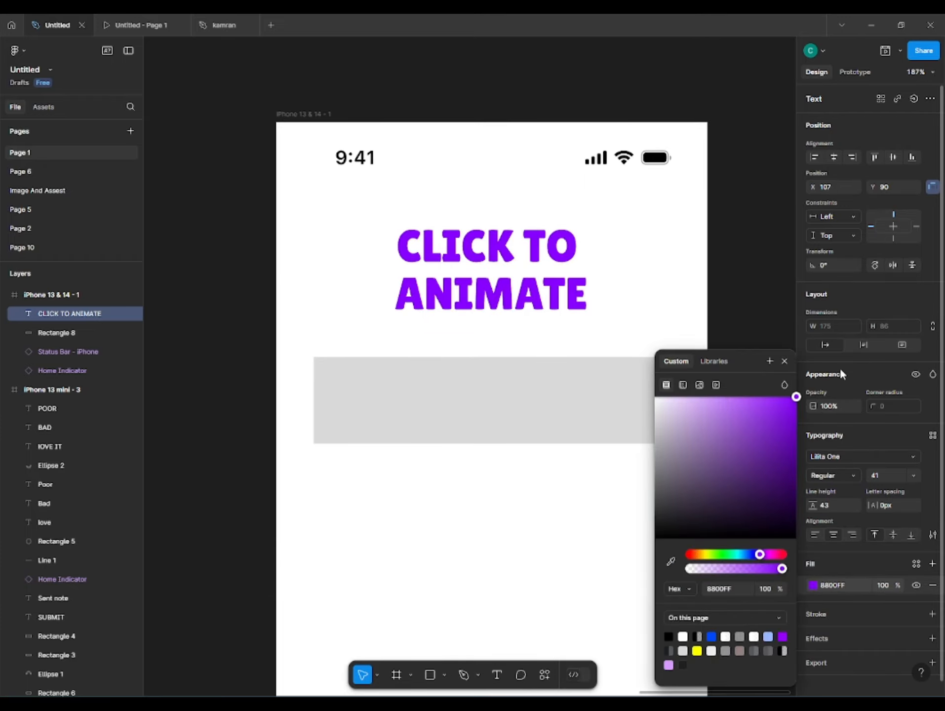
left_click(720, 305)
Change the iPhone 13 & 14 - 1 frame's fill to a solid blue-violet.
scroll(659, 388, "down", 3)
scroll(572, 390, "up", 4)
scroll(491, 214, "down", 4)
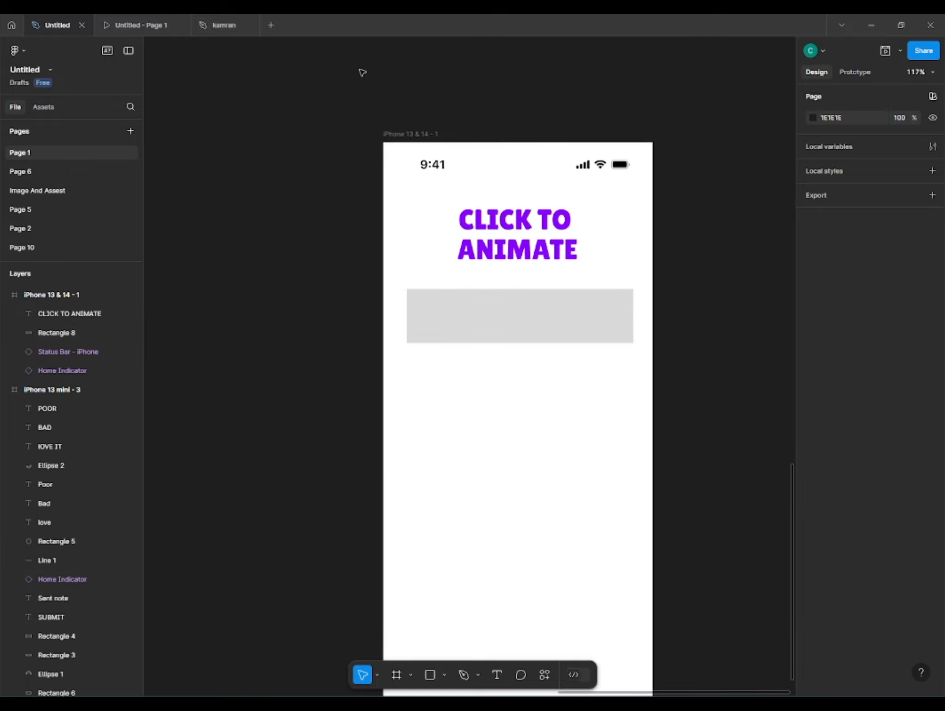
left_click(401, 132)
left_click(813, 410)
left_click(739, 486)
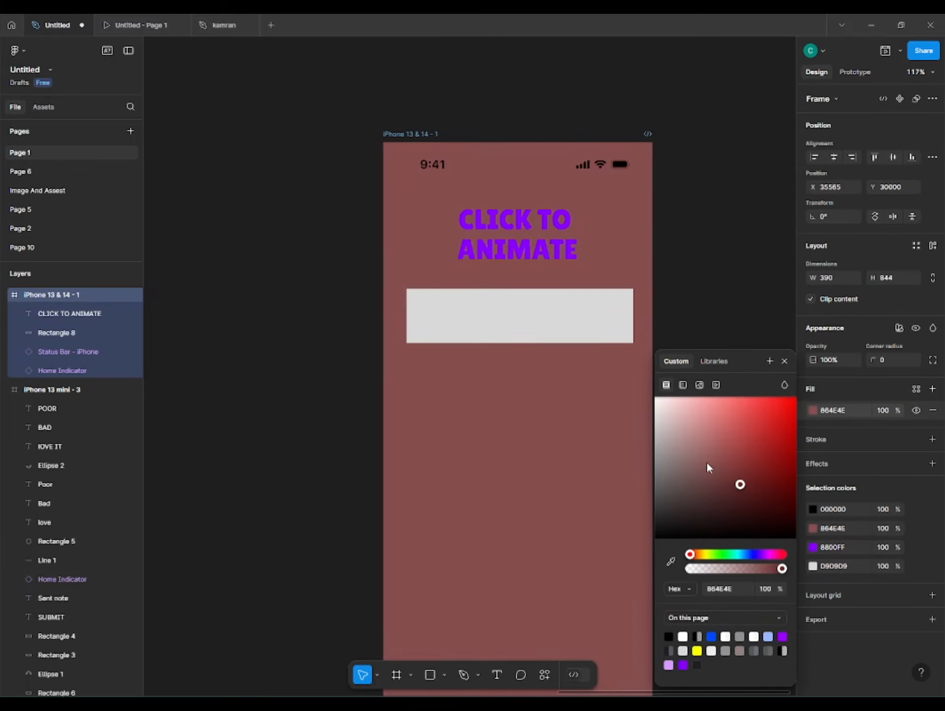
left_click_drag(709, 467, 766, 397)
mouse_move(744, 555)
left_mouse_down()
mouse_move(776, 555)
mouse_move(743, 532)
mouse_move(762, 557)
left_mouse_up()
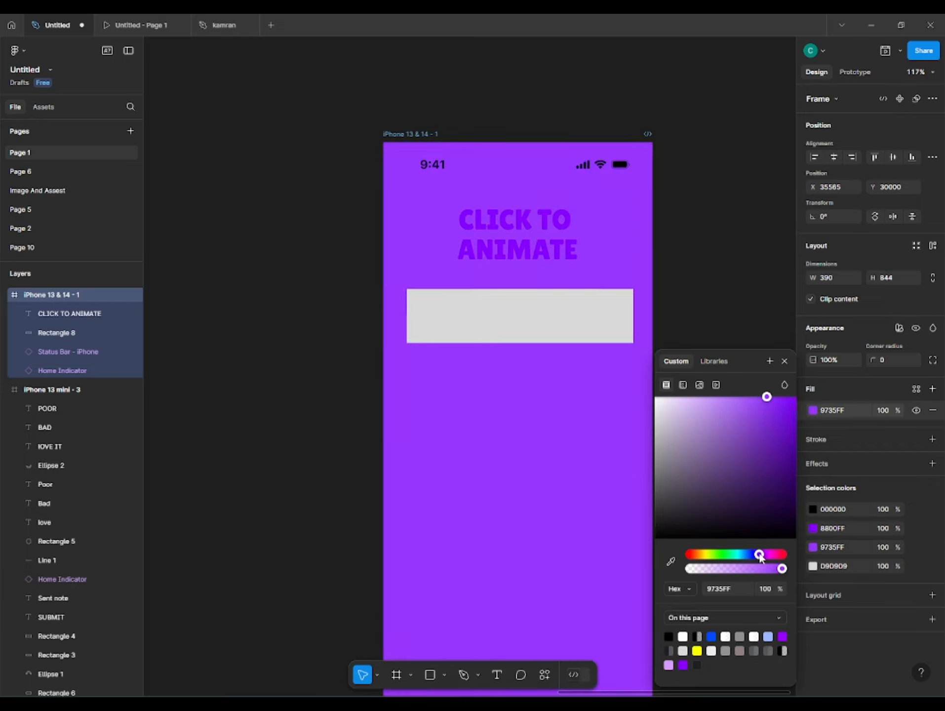
mouse_move(768, 399)
left_mouse_down()
mouse_move(795, 395)
mouse_move(780, 417)
mouse_move(760, 414)
left_mouse_up()
Change the CLICK TO ANIMATE heading's fill to white.
left_click(556, 241)
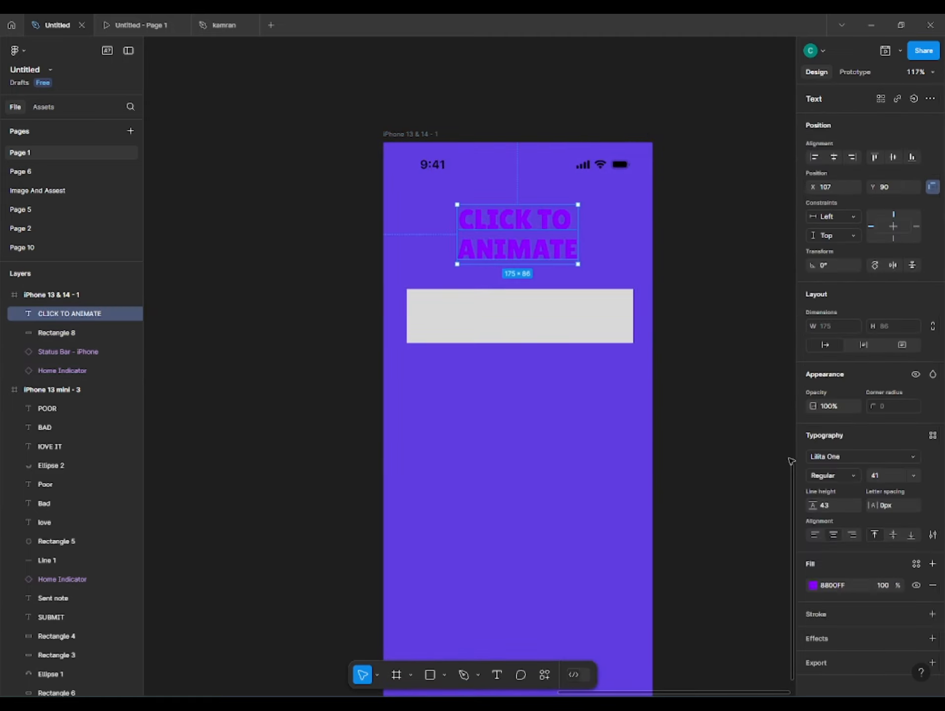
left_click(813, 587)
left_click_drag(714, 472, 587, 387)
left_click(266, 381)
Round the grey rectangle's corners to a radius of 16 and move it down to Y 222.
scroll(486, 357, "up", 3)
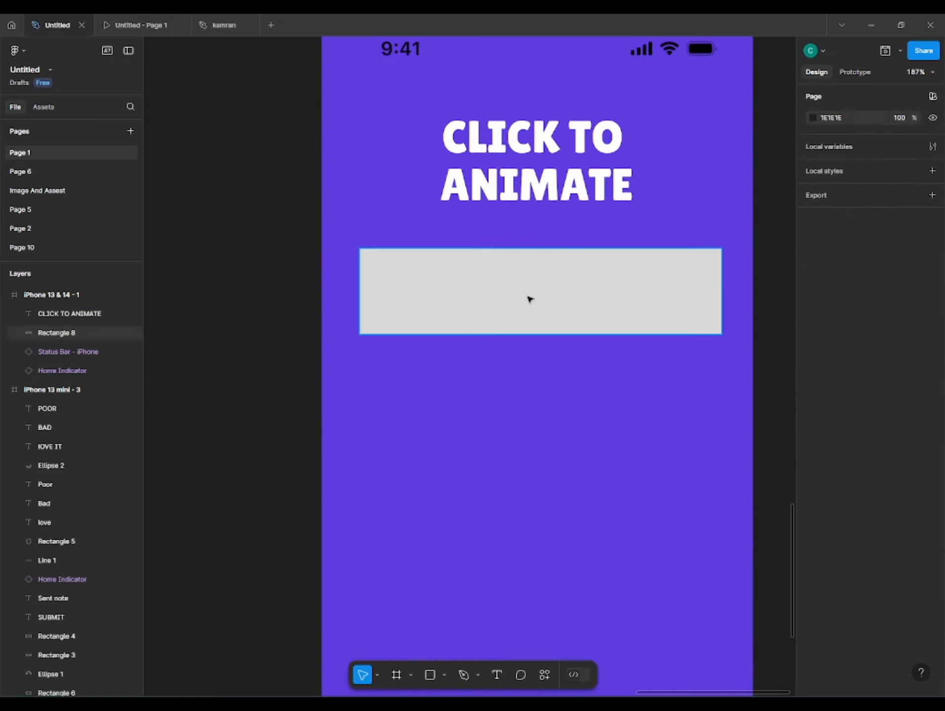
left_click(528, 298)
left_click_drag(866, 387, 915, 379)
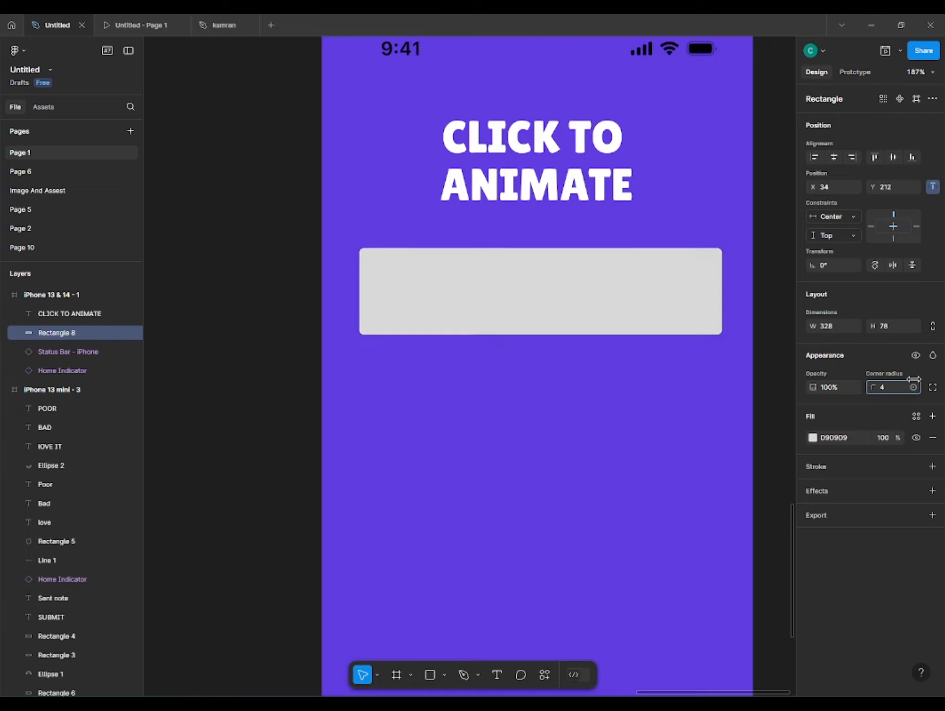
left_click_drag(113, 399, 117, 400)
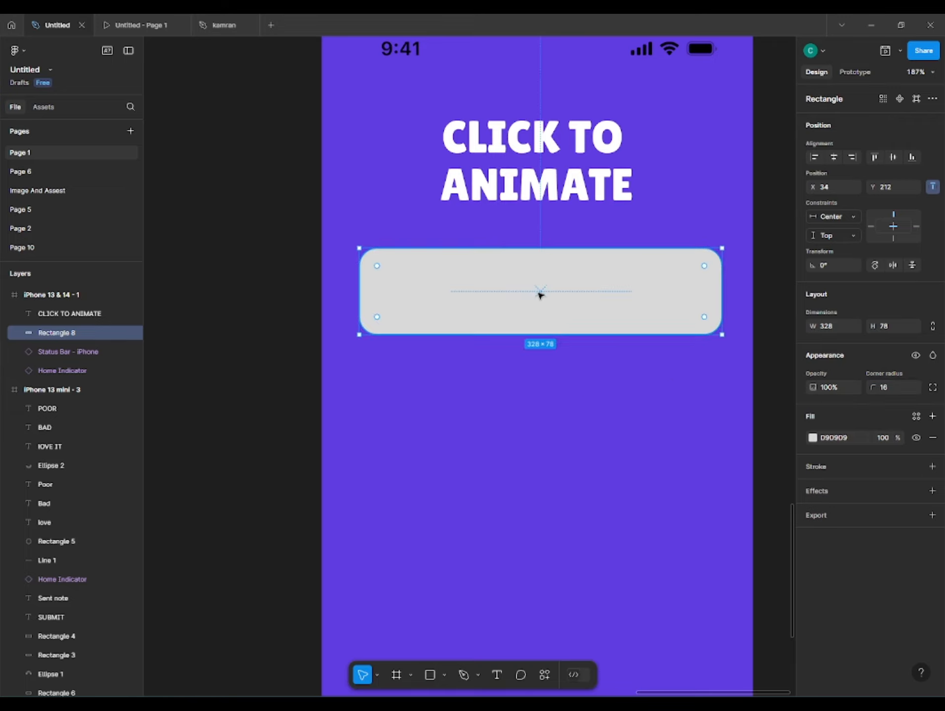
left_click_drag(540, 295, 540, 309)
key("Escape")
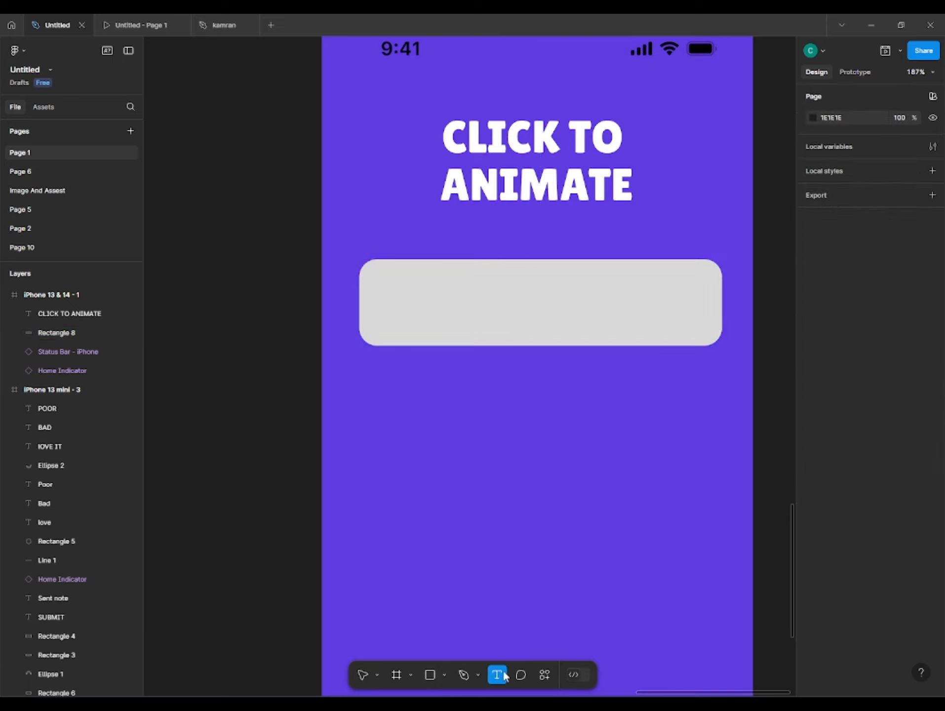
Add the text SPORTS and place it on the rounded rectangle, vertically about centred.
left_click(412, 303)
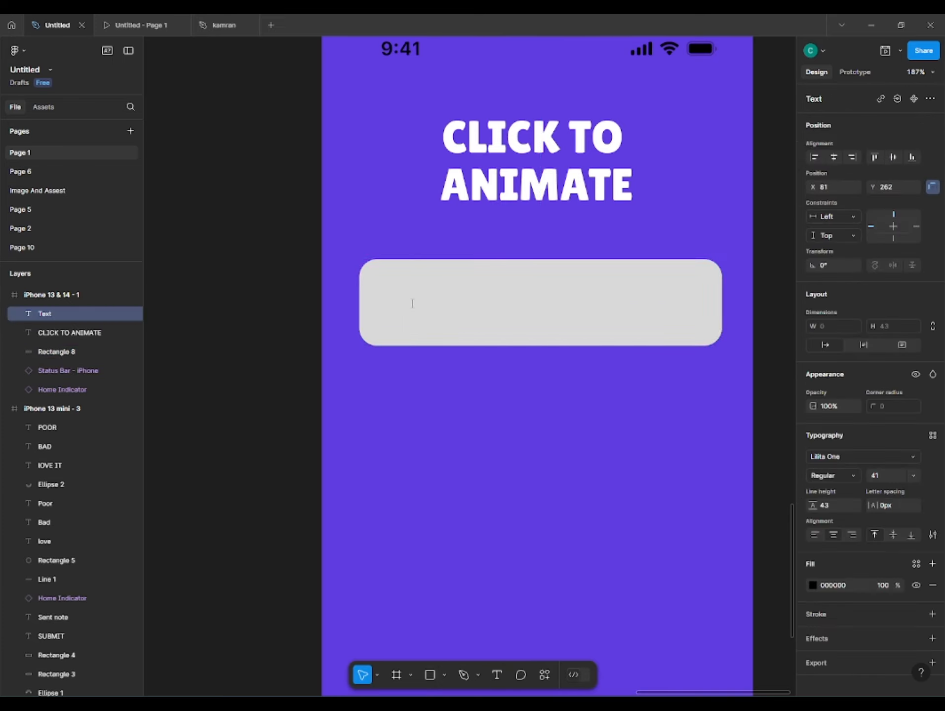
type("SPORTS")
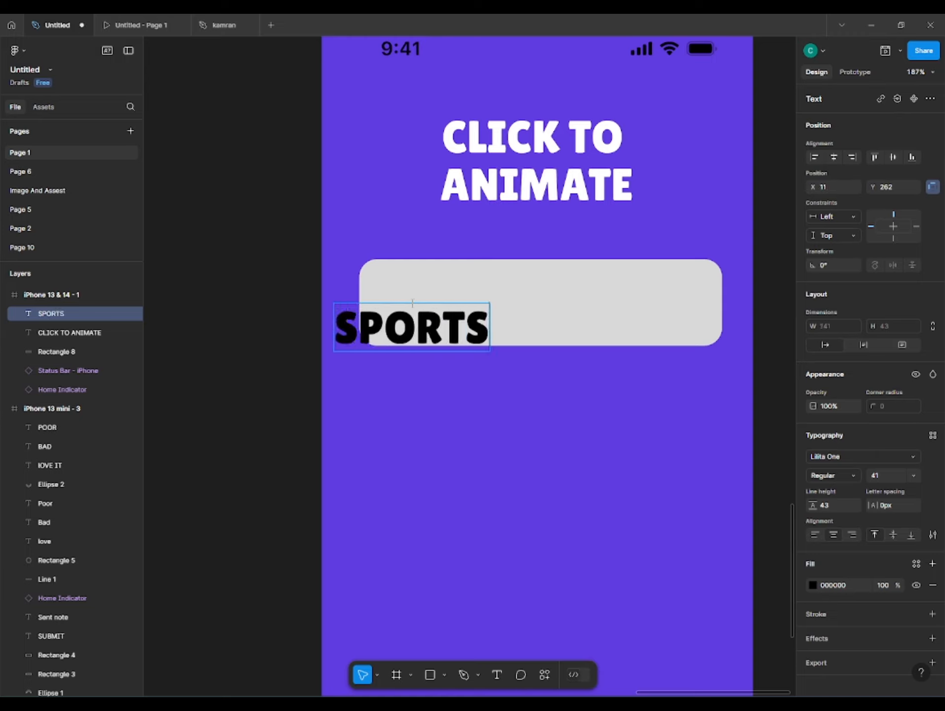
left_click_drag(419, 329, 474, 305)
Change the rounded rectangle's fill to white FFFFFF.
left_click(595, 280)
left_click(813, 438)
left_click_drag(745, 404, 628, 390)
left_click(612, 395)
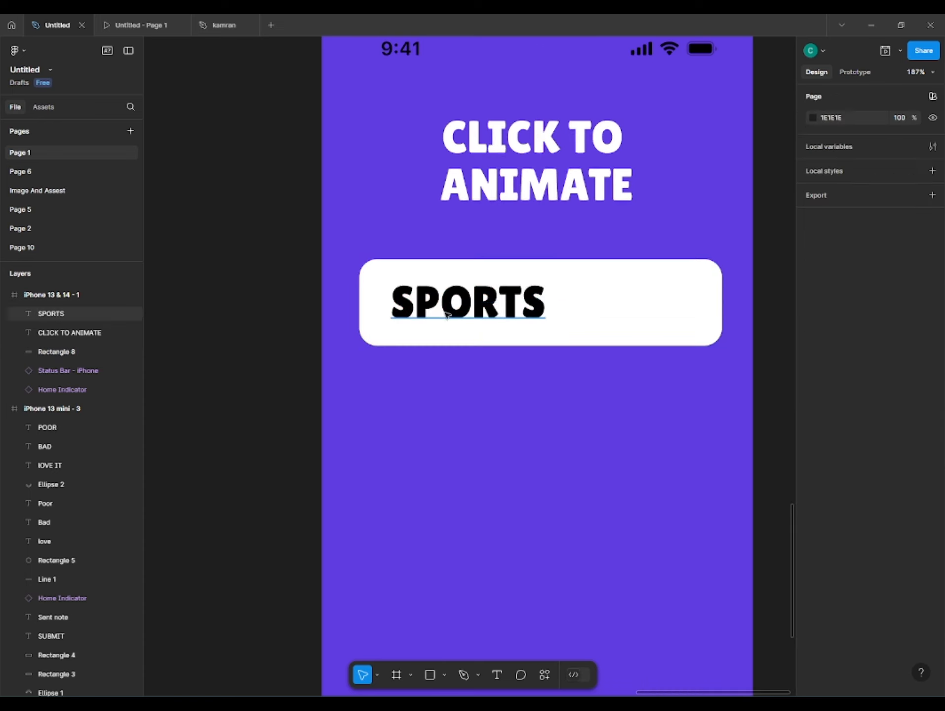
Reduce the SPORTS text to size 26 and move it to X 53, Y 239, near the rectangle's left edge.
left_click_drag(469, 306, 480, 307)
left_click_drag(871, 477, 855, 478)
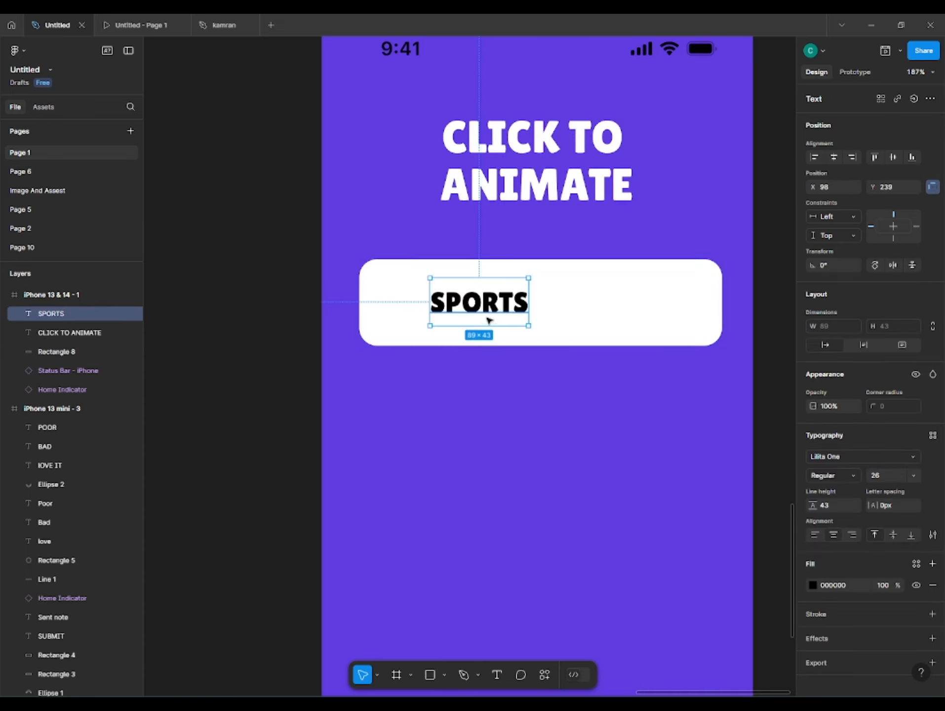
left_click_drag(488, 317, 449, 318)
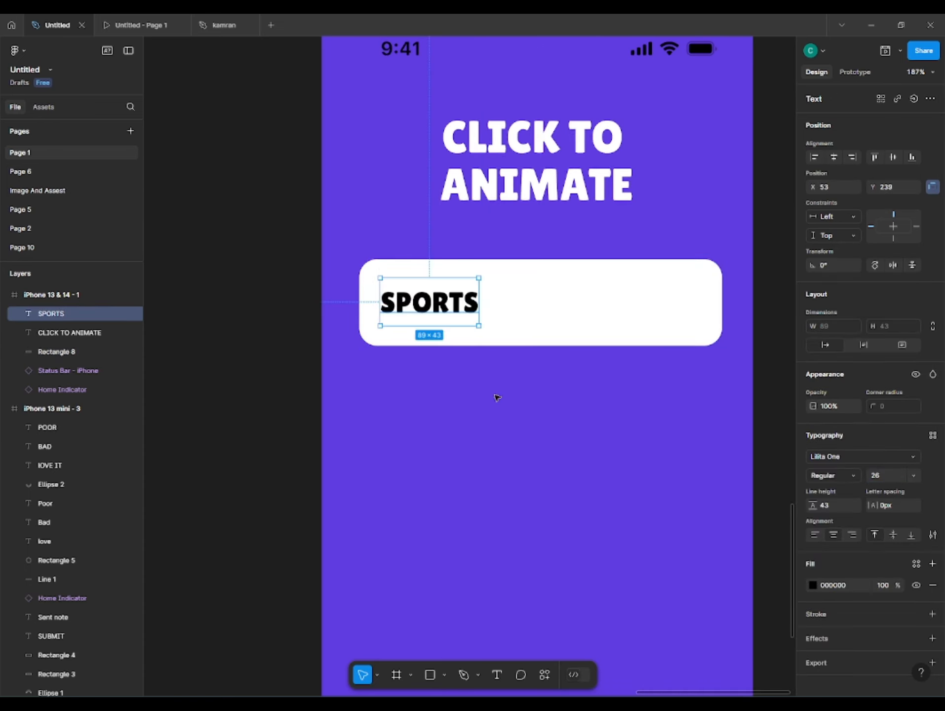
left_click(498, 396)
Draw a short horizontal line beneath the SPORTS text, starting at its left edge.
left_click(445, 675)
left_click(457, 575)
scroll(412, 342, "up", 5)
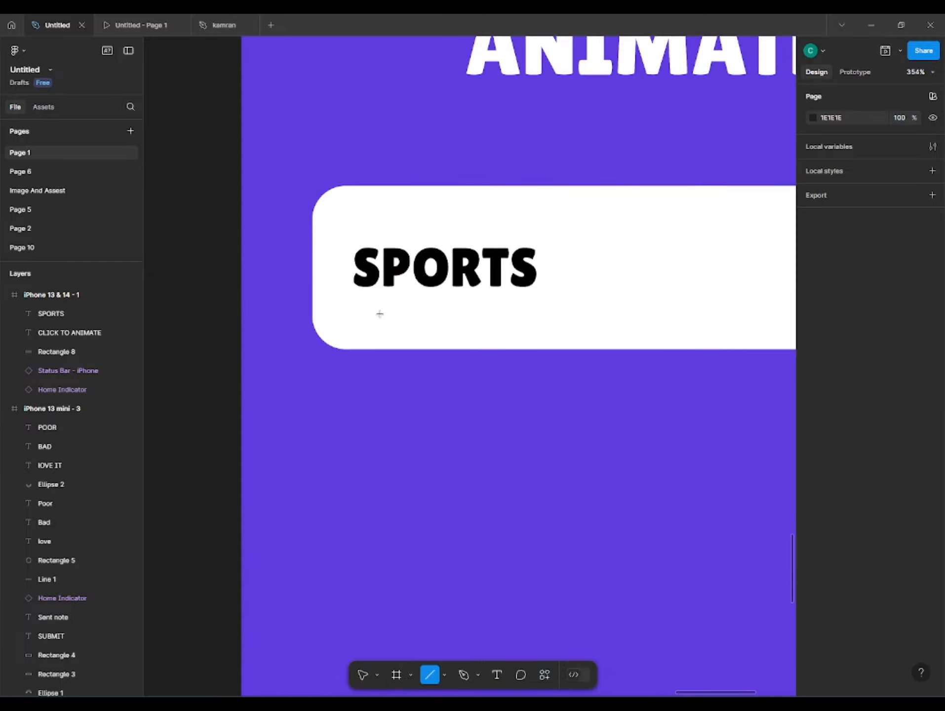
mouse_move(354, 312)
left_mouse_down()
mouse_move(449, 304)
mouse_move(429, 311)
left_mouse_up()
left_click(394, 419)
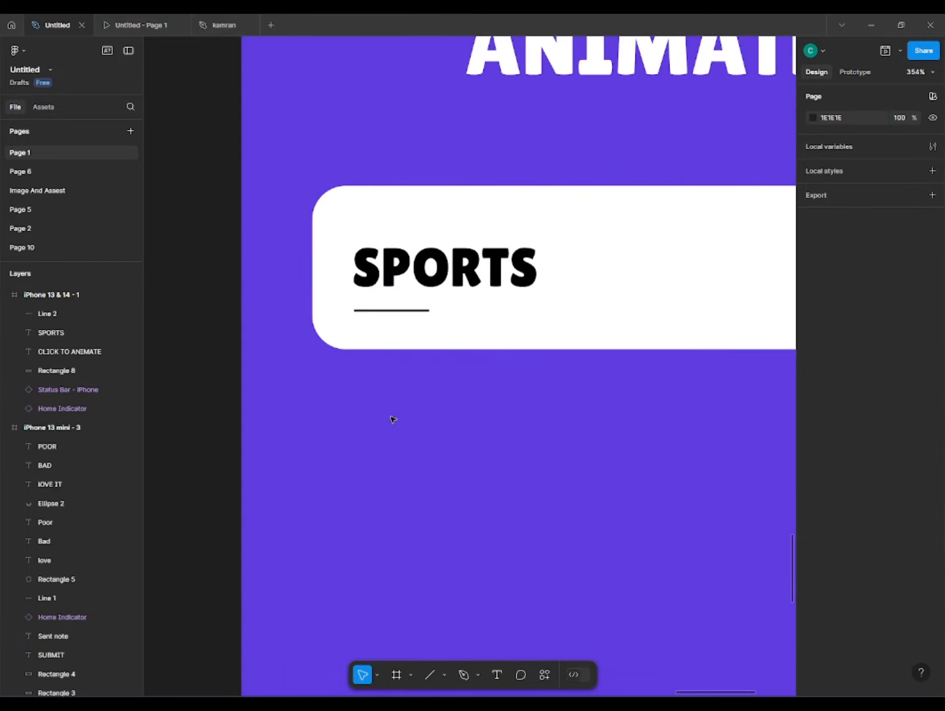
Group the short line with the SPORTS text.
scroll(412, 421, "down", 4)
left_click_drag(445, 404, 424, 407)
scroll(420, 393, "down", 2)
left_click(402, 363)
left_click(413, 348, "shift")
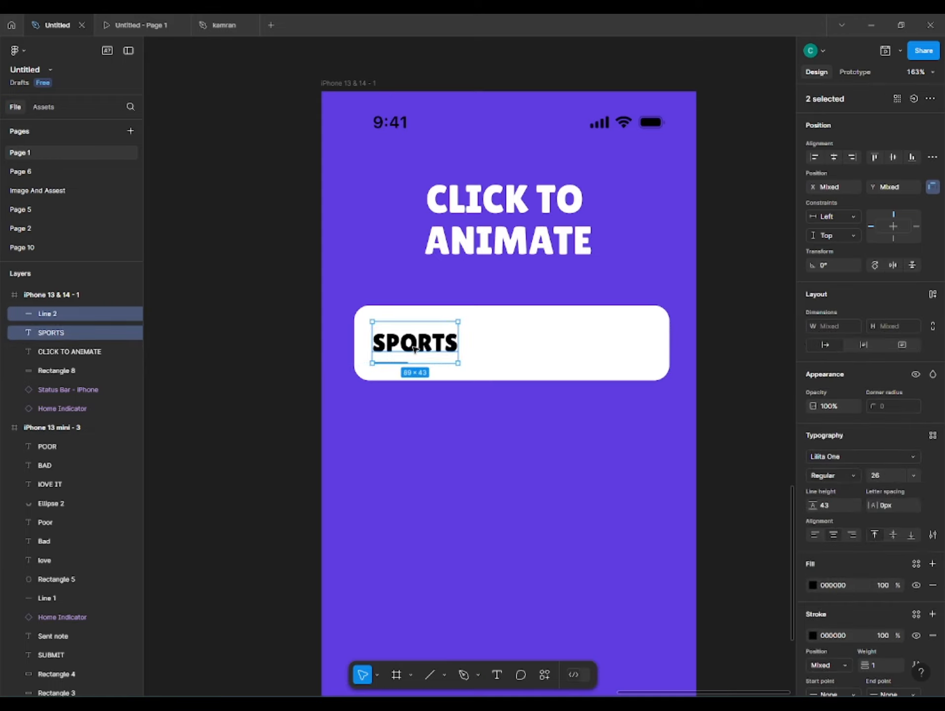
key("ctrl+g")
Align the SPORTS group with the white rectangle by their vertical centers.
left_click(571, 341)
left_click(438, 357, "shift")
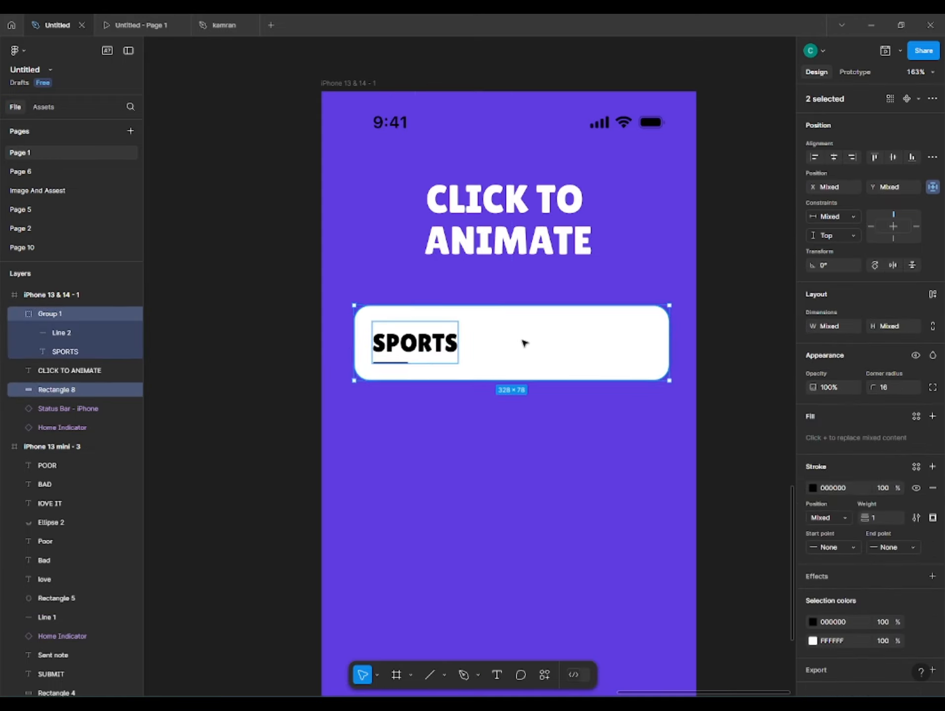
left_click(893, 158)
left_click(522, 412)
scroll(478, 398, "up", 3)
scroll(499, 367, "up", 1)
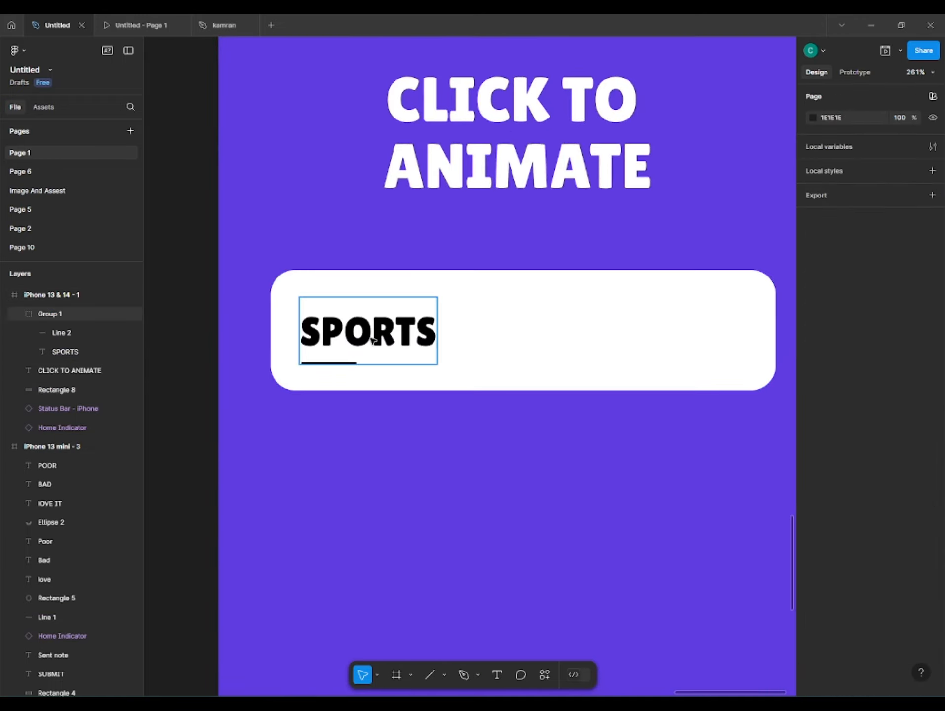
left_click(411, 340)
Duplicate the white rectangle and place the copy directly below it at X 34, Y 307.
left_click(484, 382)
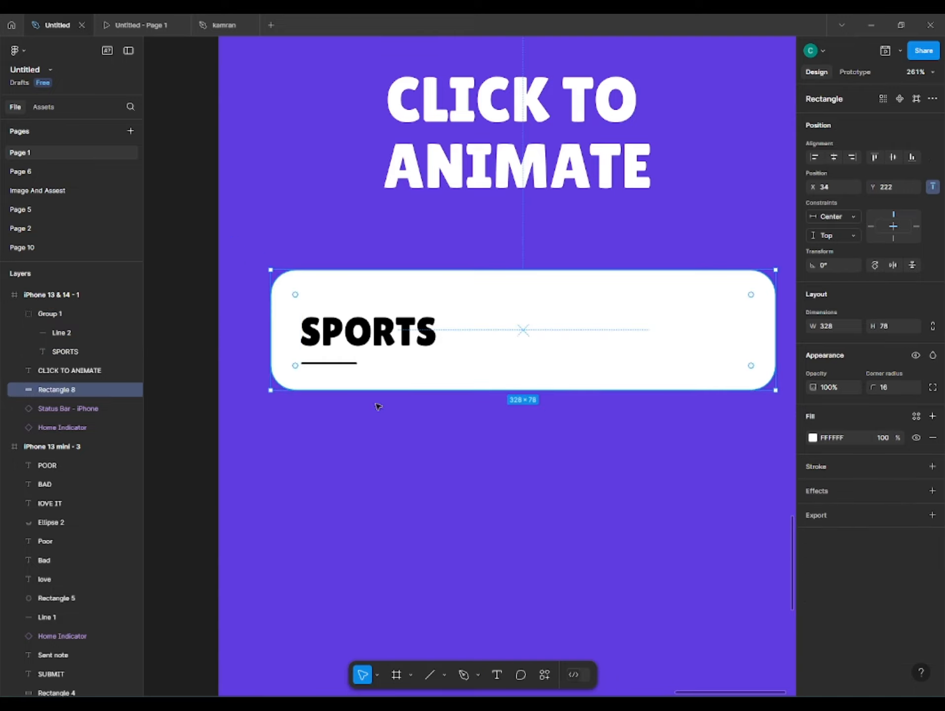
scroll(467, 350, "down", 3)
left_click(454, 438)
mouse_move(445, 416)
left_mouse_down()
mouse_move(419, 361)
mouse_move(425, 358)
mouse_move(415, 384)
left_mouse_up()
scroll(429, 383, "down", 2)
left_click(427, 331)
scroll(426, 332, "up", 2)
Set the lower rectangle's fill to light grey C6C6C6.
left_click(813, 438)
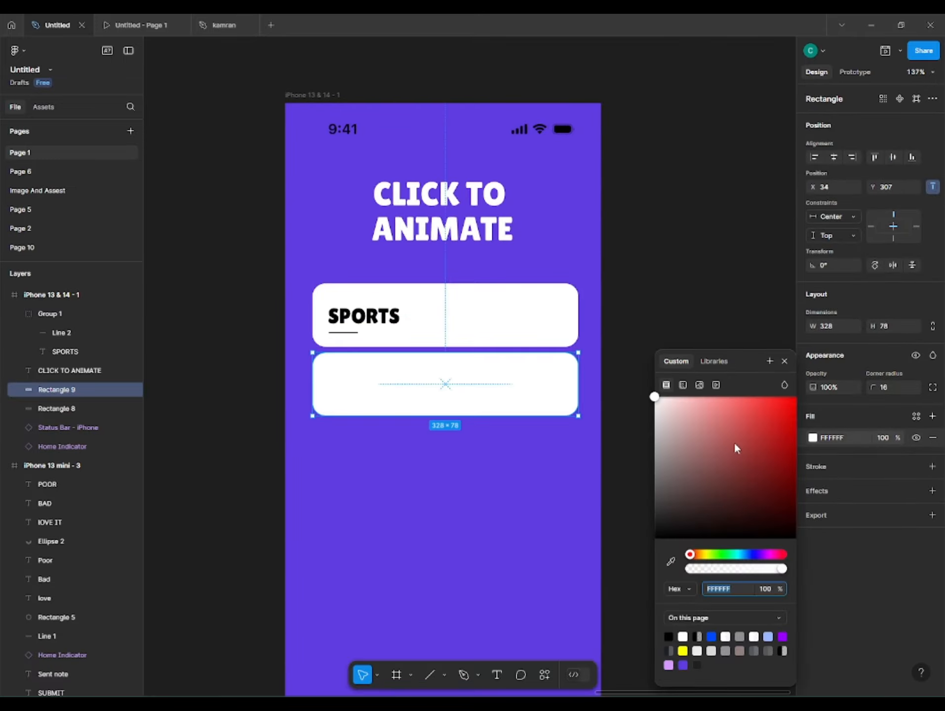
left_click_drag(734, 442, 624, 444)
left_click_drag(769, 572, 788, 569)
left_click_drag(663, 444, 620, 431)
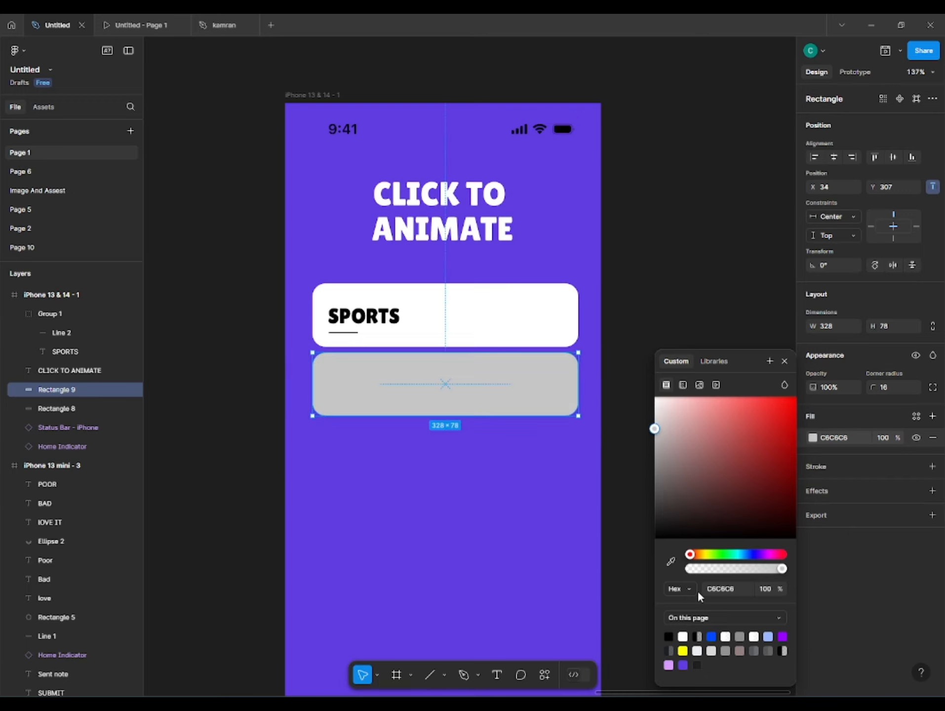
Add a black inside stroke of weight 1 to the lower grey rectangle.
left_click(813, 474)
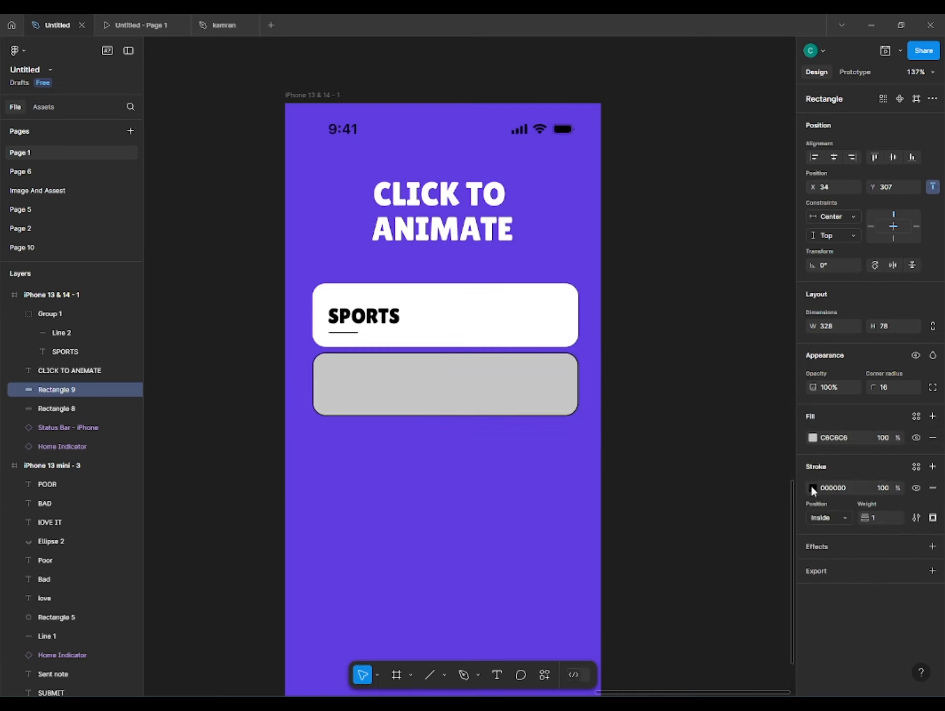
left_click(813, 488)
left_click_drag(865, 518, 866, 520)
left_click(668, 637)
left_click(579, 471)
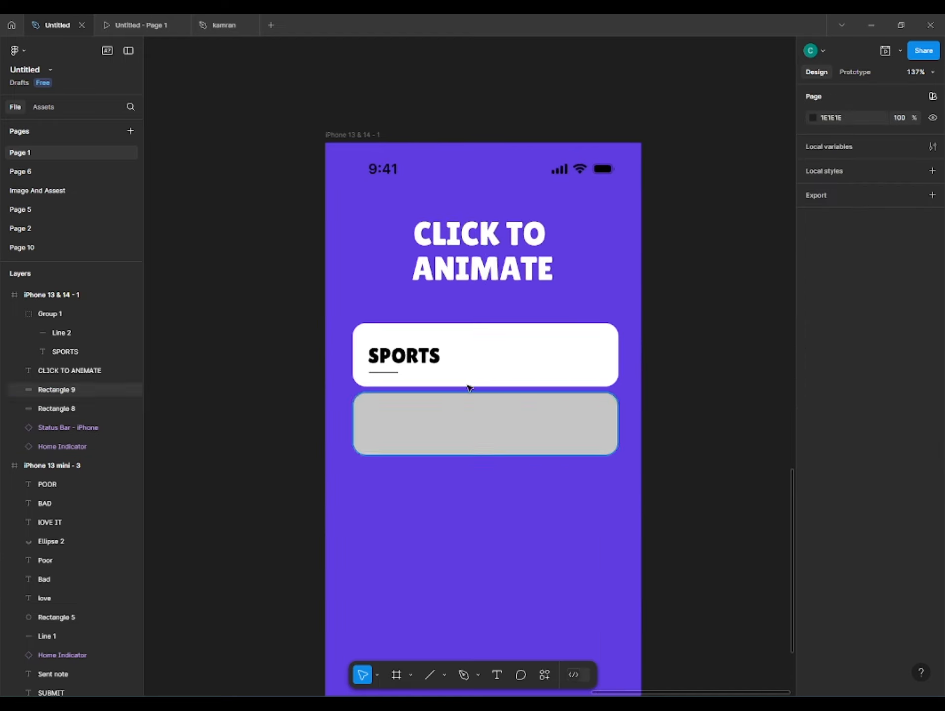
Recolor the SPORTS text with the frame's blue-violet background colour, sampled from the canvas.
scroll(465, 385, "up", 3)
scroll(336, 351, "up", 1)
left_click(395, 368)
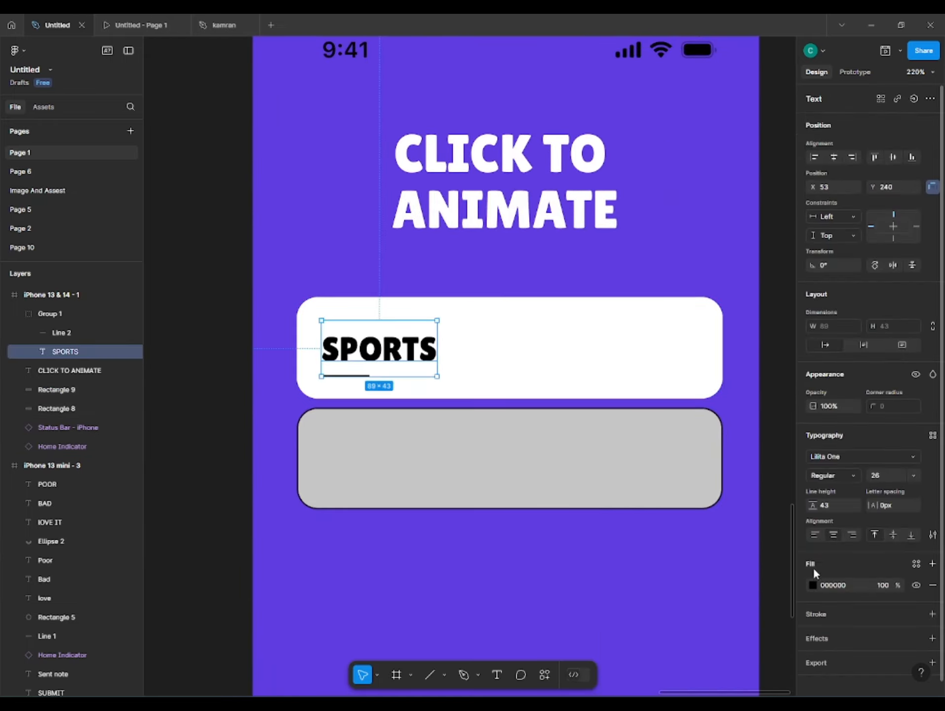
left_click(812, 585)
left_click(670, 561)
left_click(732, 94)
left_click(464, 536)
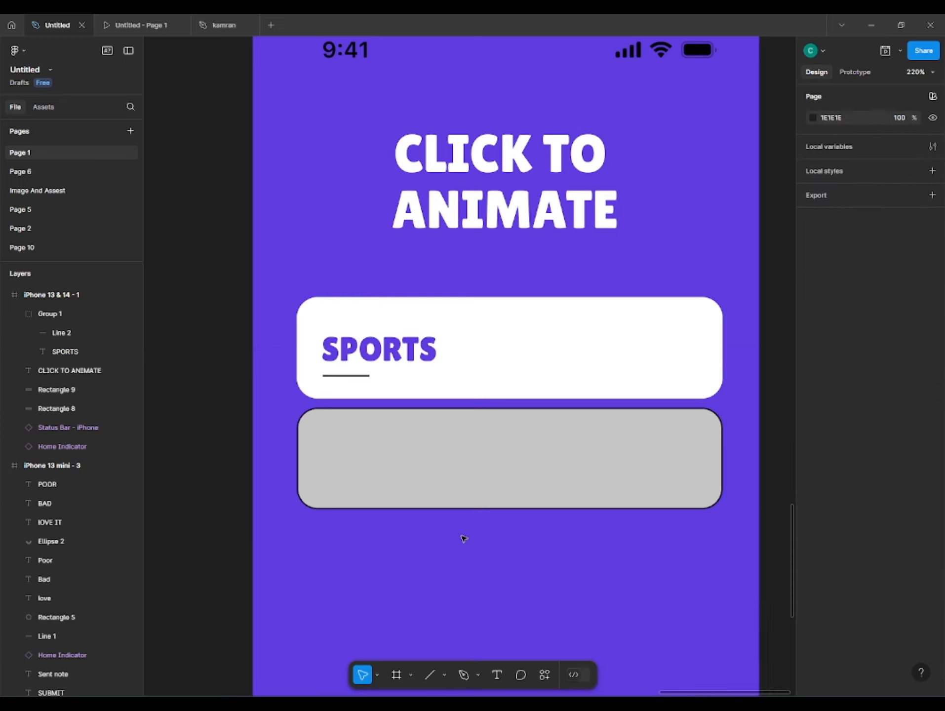
Remove the black stroke from the lower grey rectangle.
scroll(469, 494, "down", 2)
scroll(464, 428, "up", 3)
left_click(464, 428)
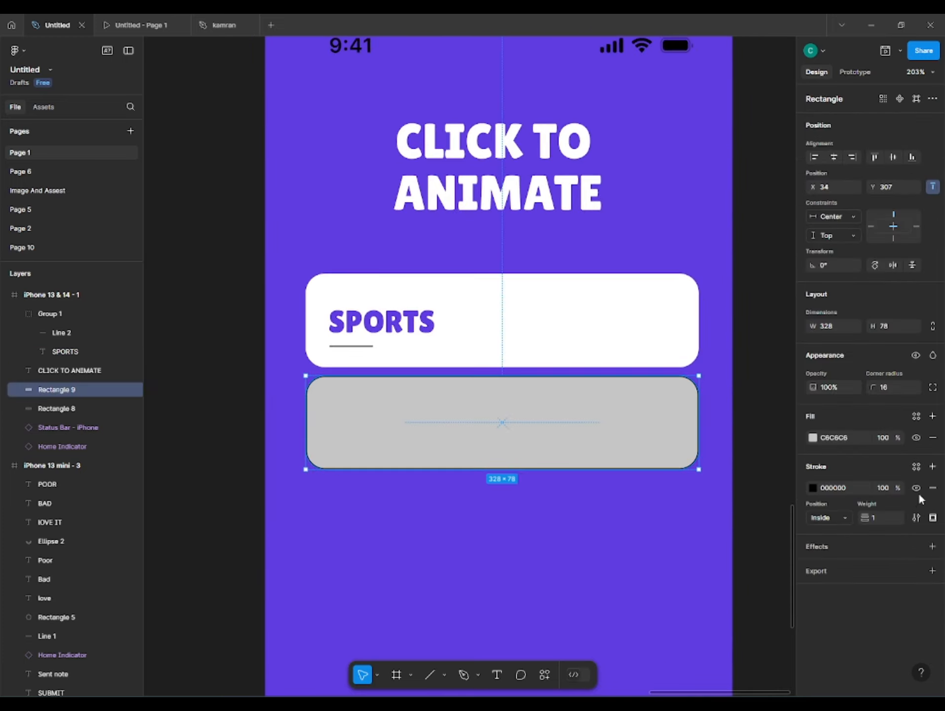
left_click(933, 488)
left_click(601, 556)
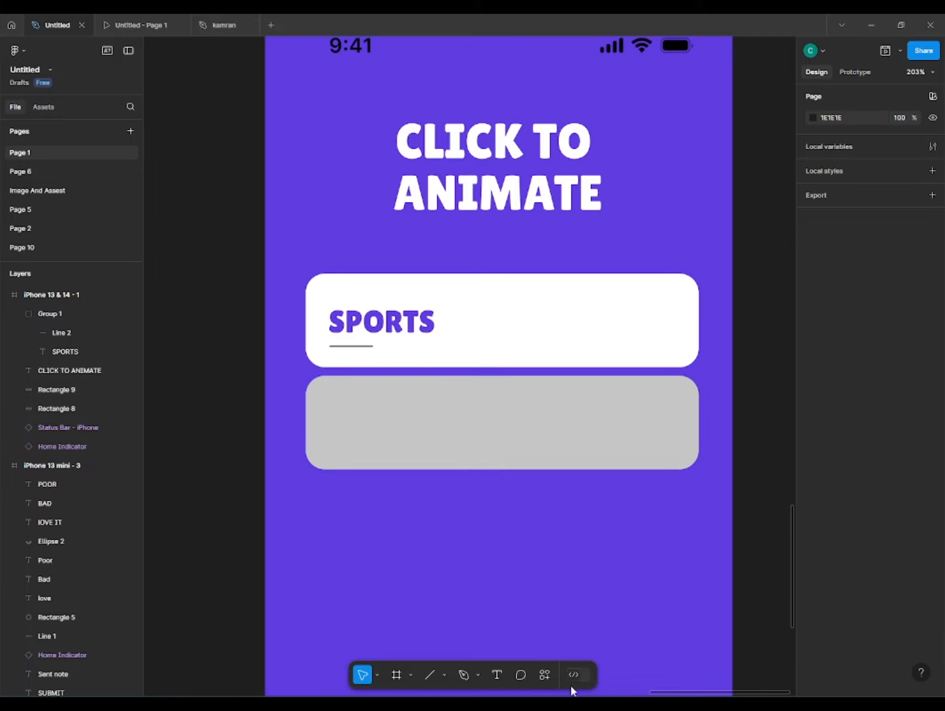
Copy the sports balls image from the Image And Assest page and place it at the right end of the SPORTS card.
left_click(37, 190)
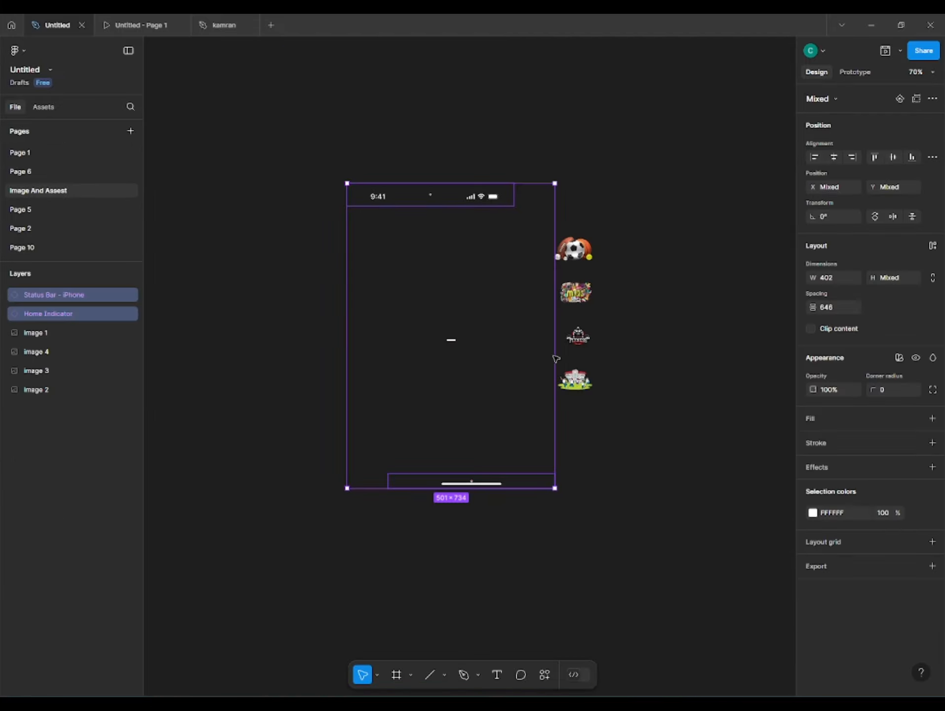
left_click(623, 225)
left_click(575, 250)
key("ctrl+c")
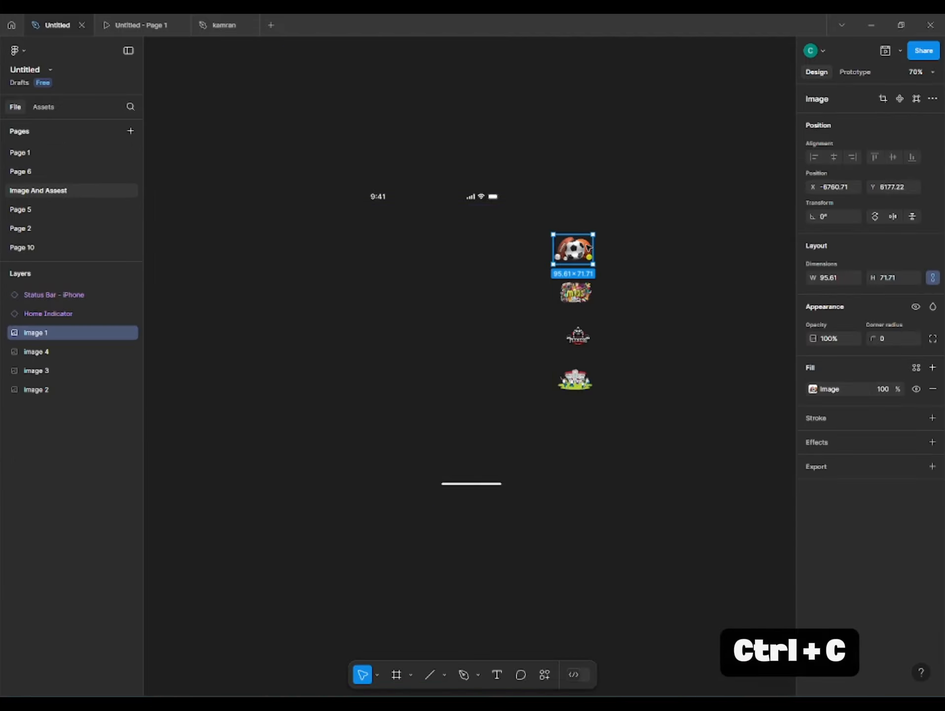
key("ctrl+v")
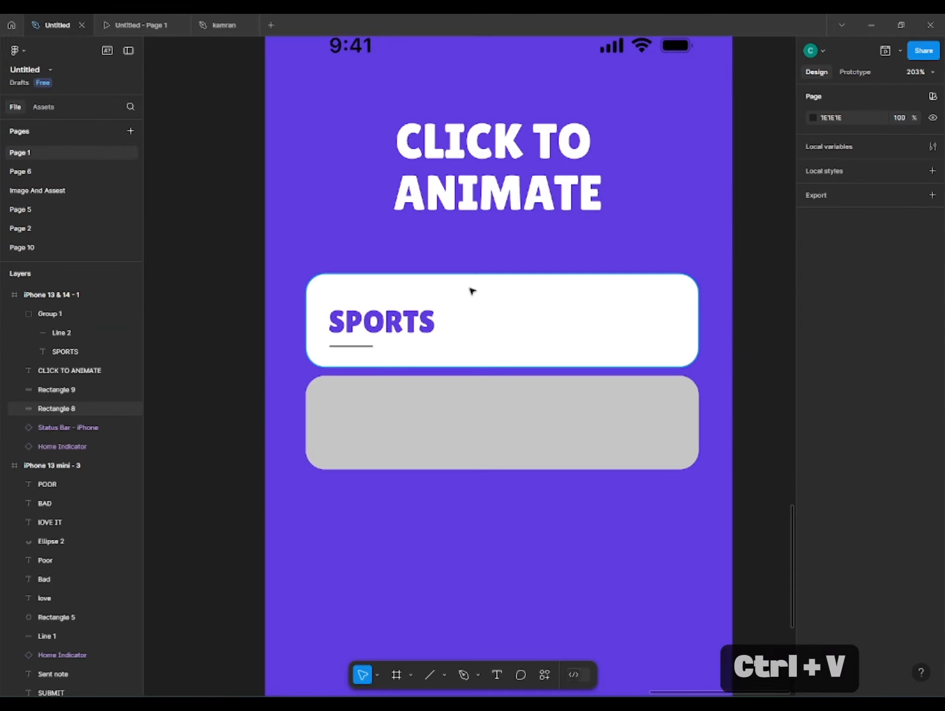
left_click_drag(469, 361, 619, 323)
Combine the SPORTS group and balls image in an auto layout frame, and nest that with the white card rectangle in another auto layout.
left_click(376, 324, "shift")
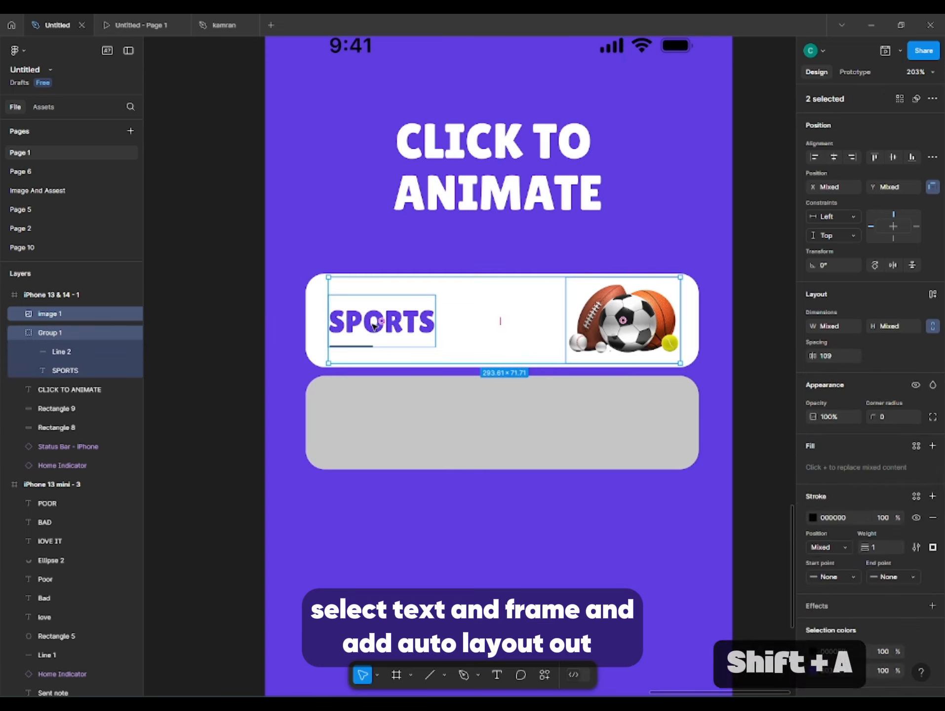
key("shift+a")
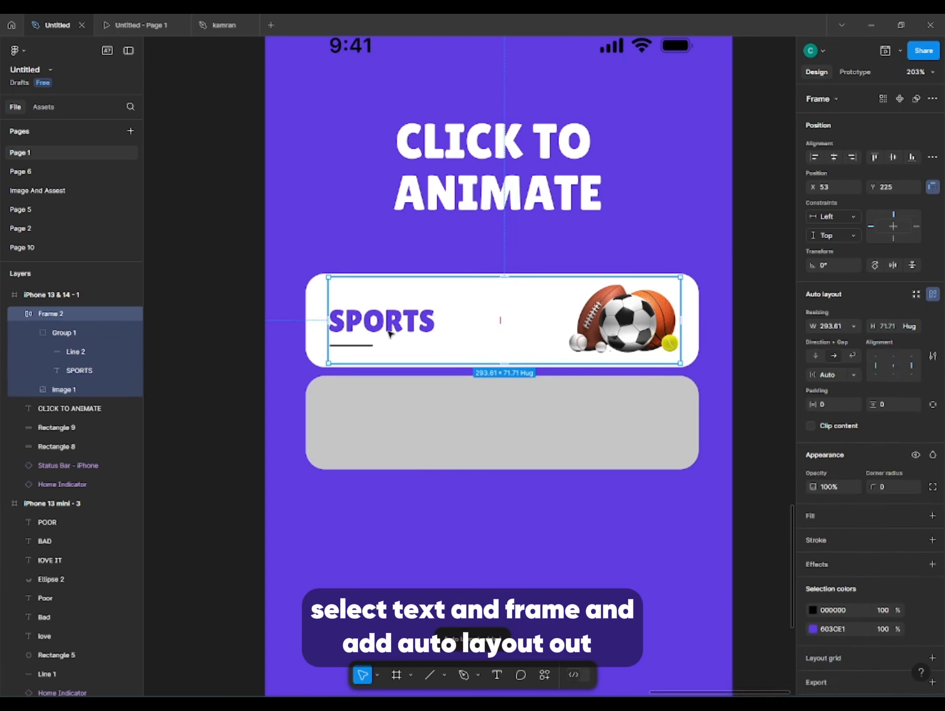
left_click(690, 317, "shift")
key("shift+a")
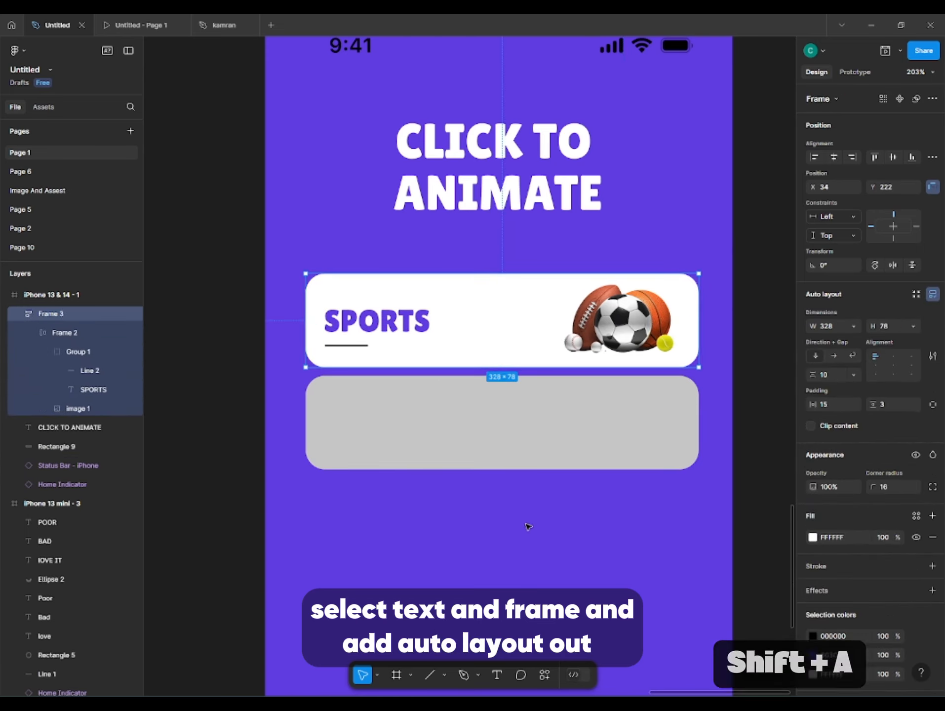
left_click(477, 540)
Draw a circle about 58 × 58 inside the left end of the grey rectangle.
left_click(434, 438)
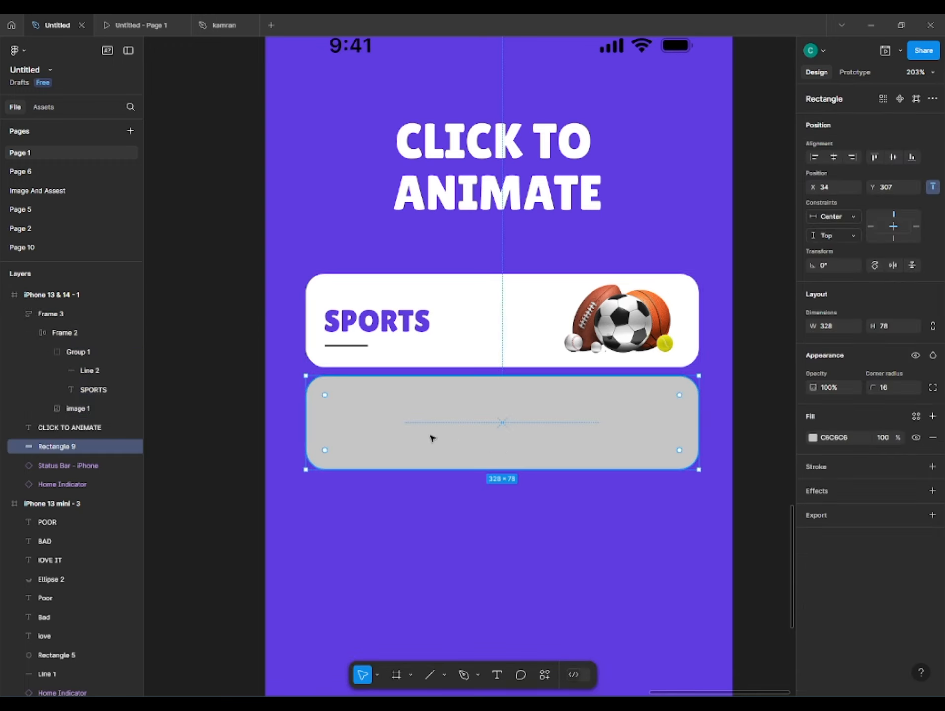
left_click(497, 675)
left_click(444, 675)
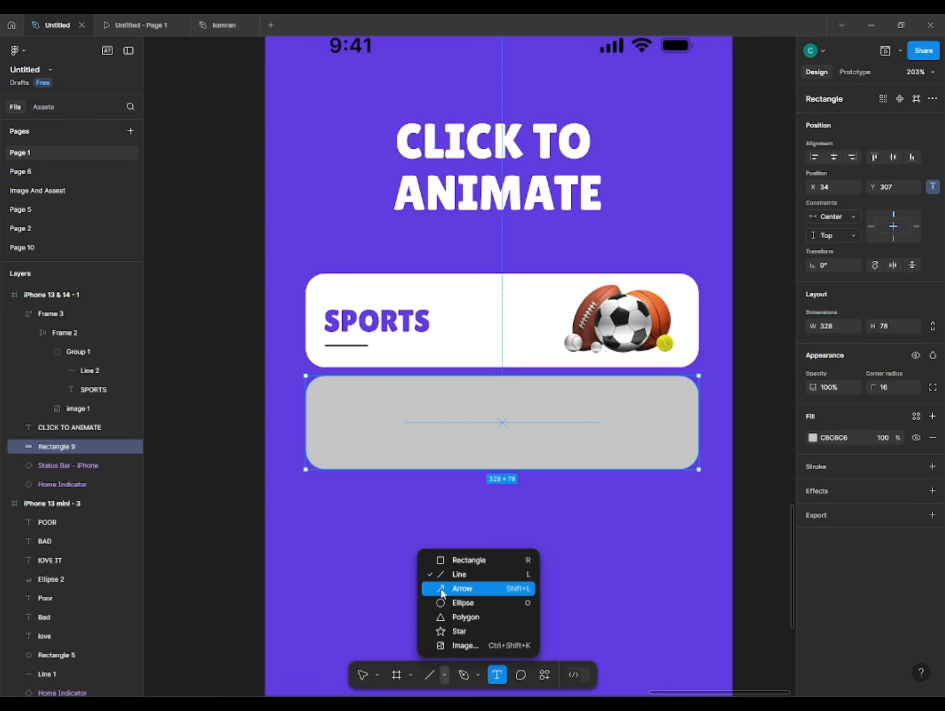
left_click(461, 603)
mouse_move(333, 417)
left_mouse_down()
mouse_move(371, 454)
mouse_move(345, 423)
left_mouse_up()
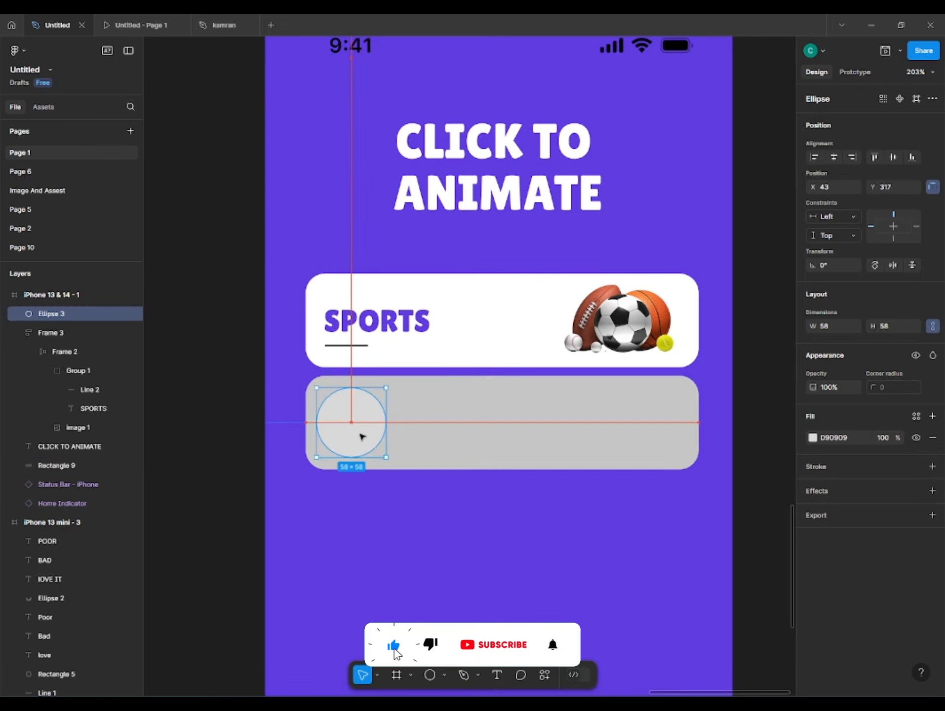
Change the fill of the circle in the grey card to white FFFFFF.
left_click(380, 523)
left_click(352, 435)
left_click(813, 439)
left_click_drag(735, 434, 413, 435)
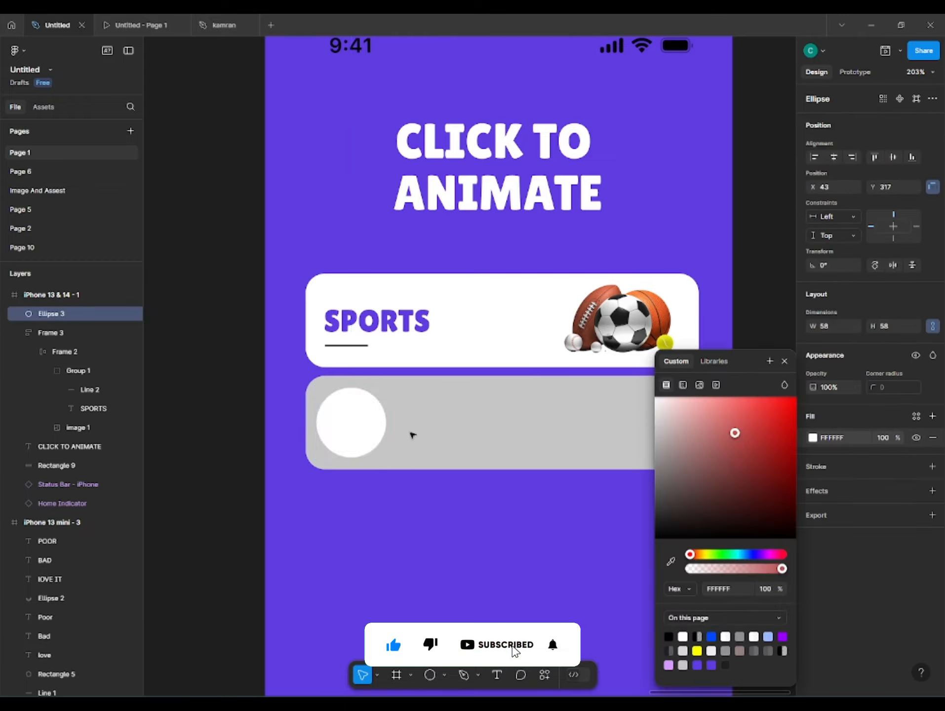
left_click(413, 435)
Add the text "Basket ball" beside the white circle in the grey card.
left_click(324, 436)
left_click(425, 413)
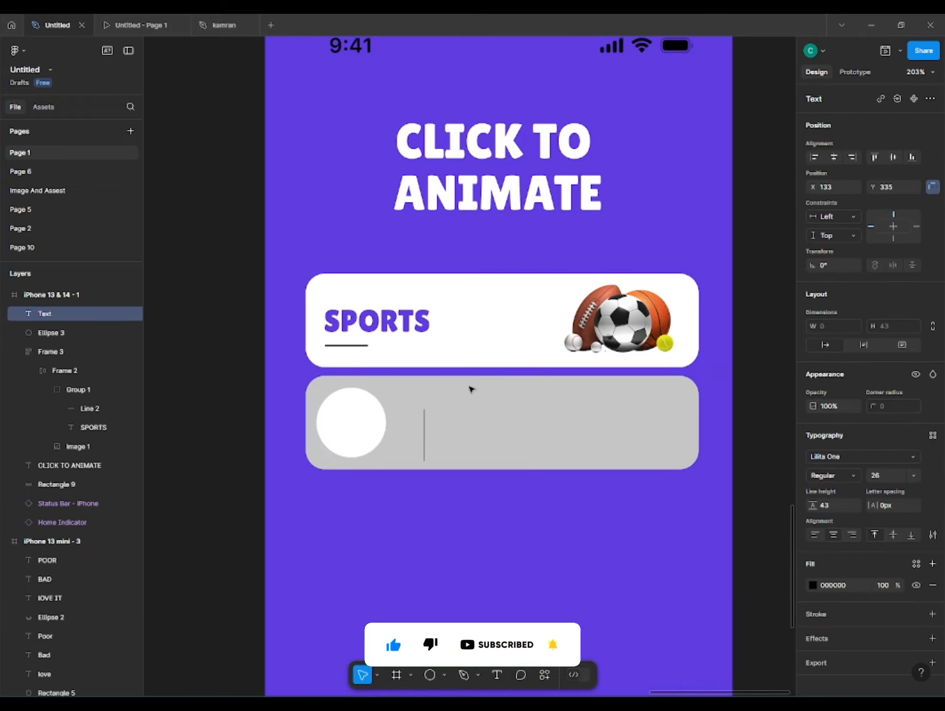
type("Baske")
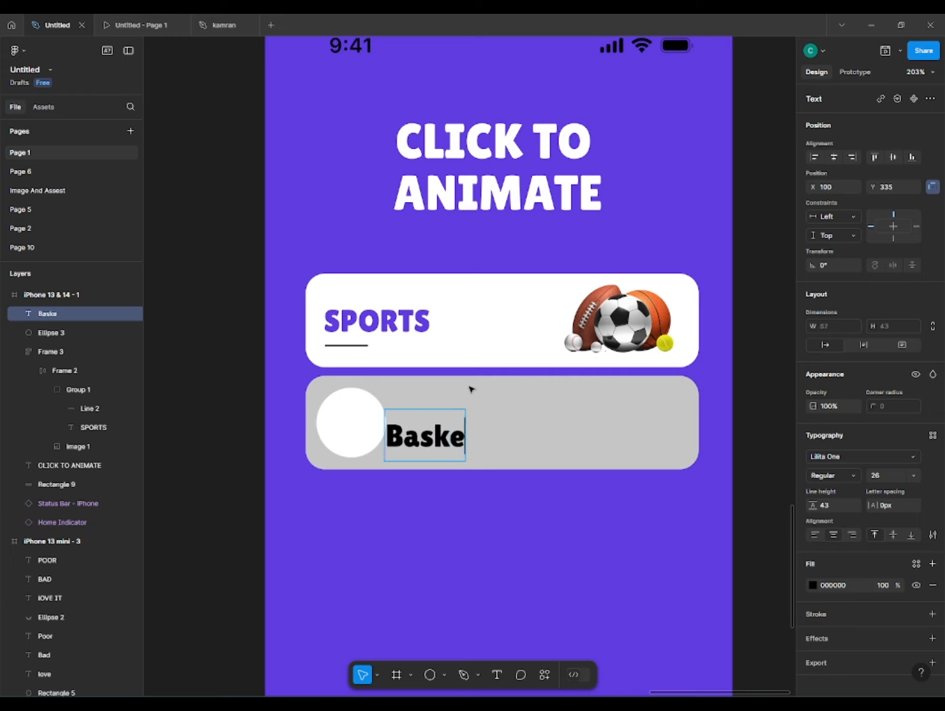
type("t ball")
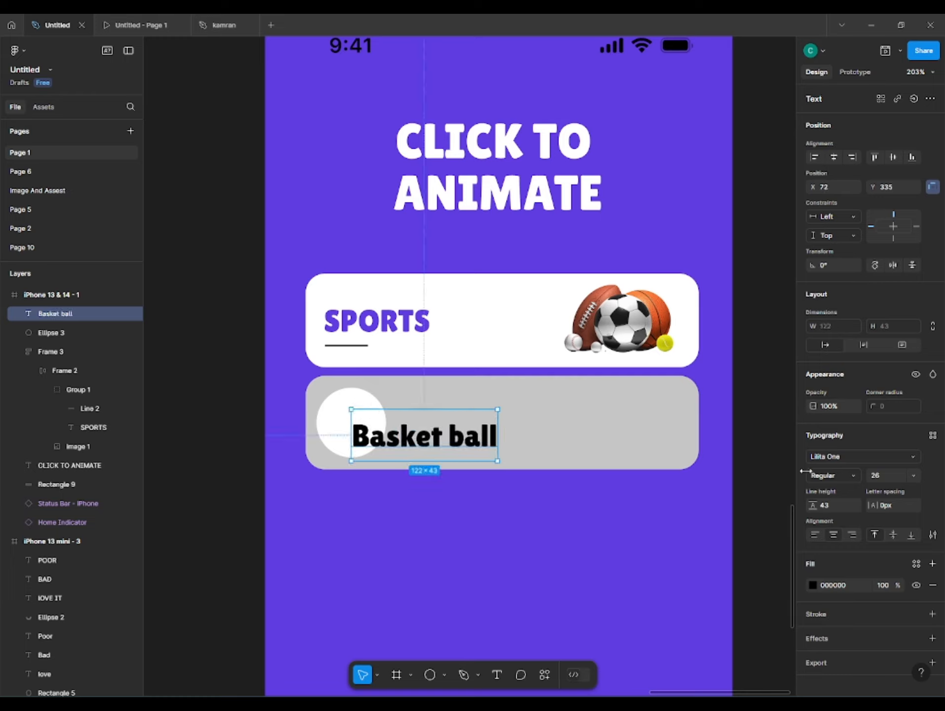
Format the "Basket ball" text in Lexend Medium at size 12.
left_click(809, 457)
scroll(670, 475, "up", 5)
scroll(699, 544, "down", 2)
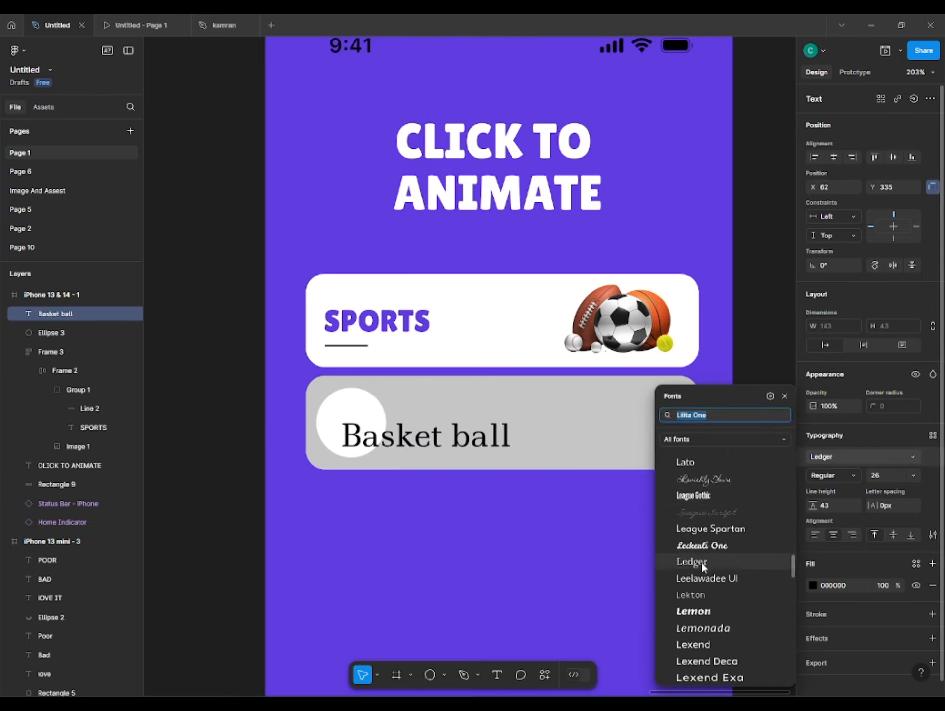
scroll(699, 556, "down", 3)
scroll(694, 568, "up", 2)
left_click(689, 594)
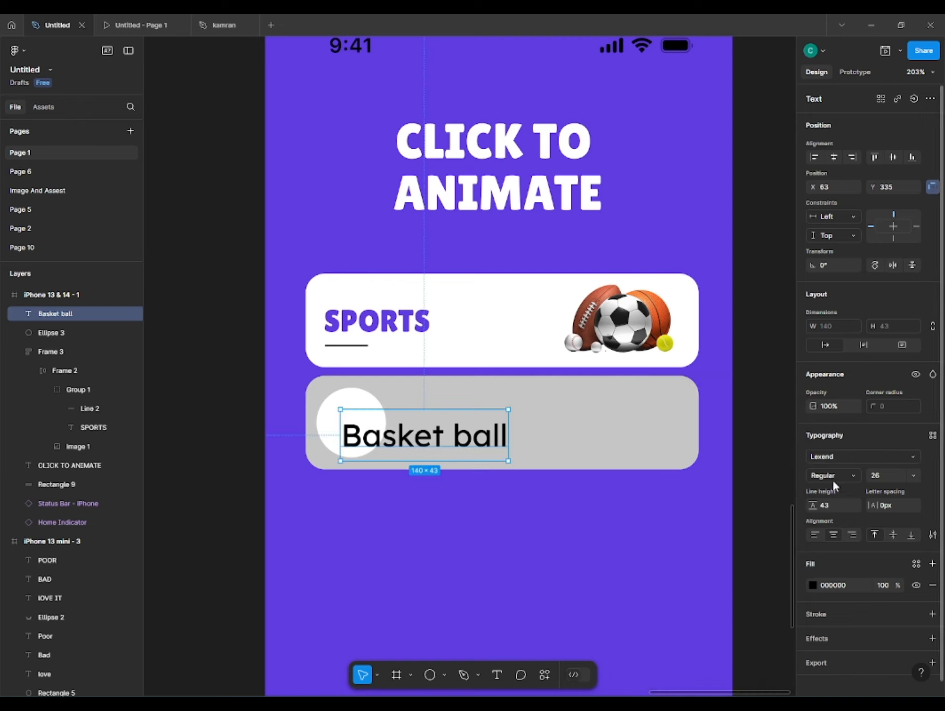
left_click(833, 478)
left_click(830, 490)
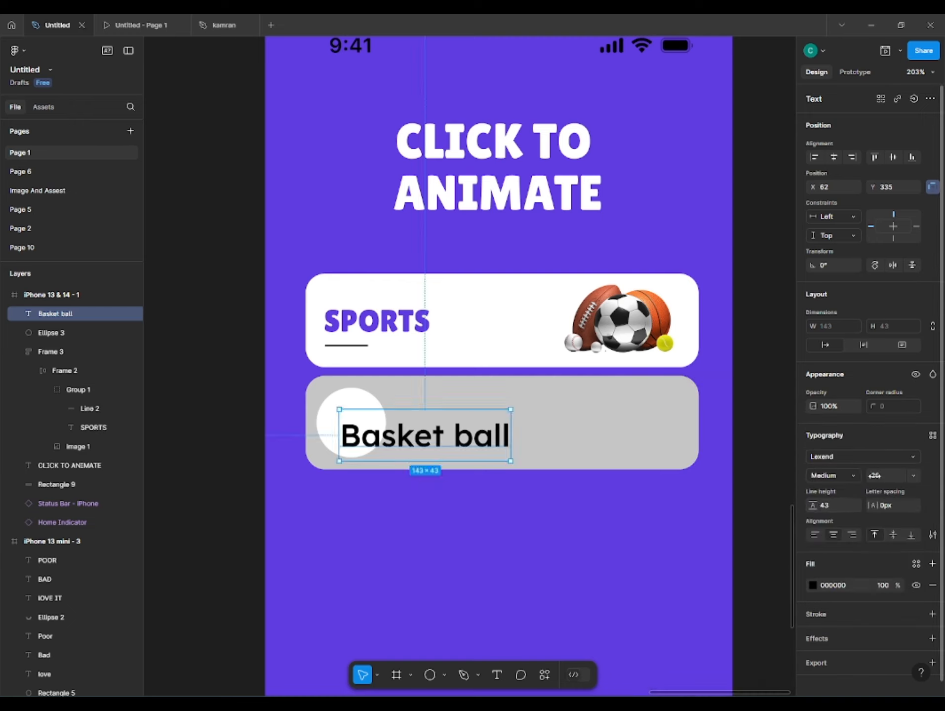
left_click_drag(873, 475, 866, 478)
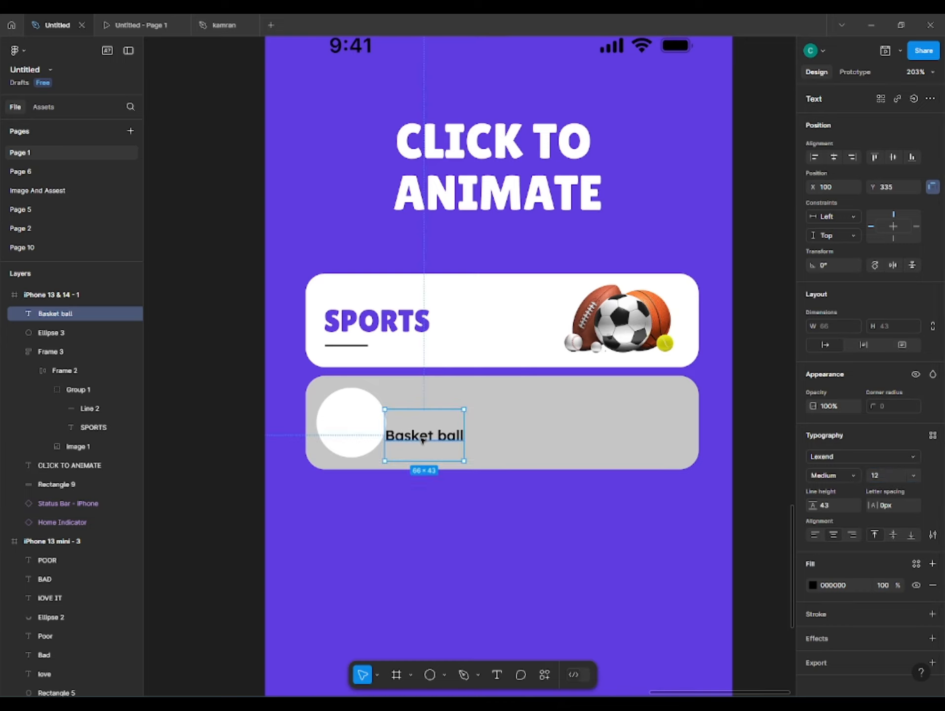
Move the "Basket ball" text just right of the circle and set its line height to 12.
left_click_drag(427, 440, 431, 406)
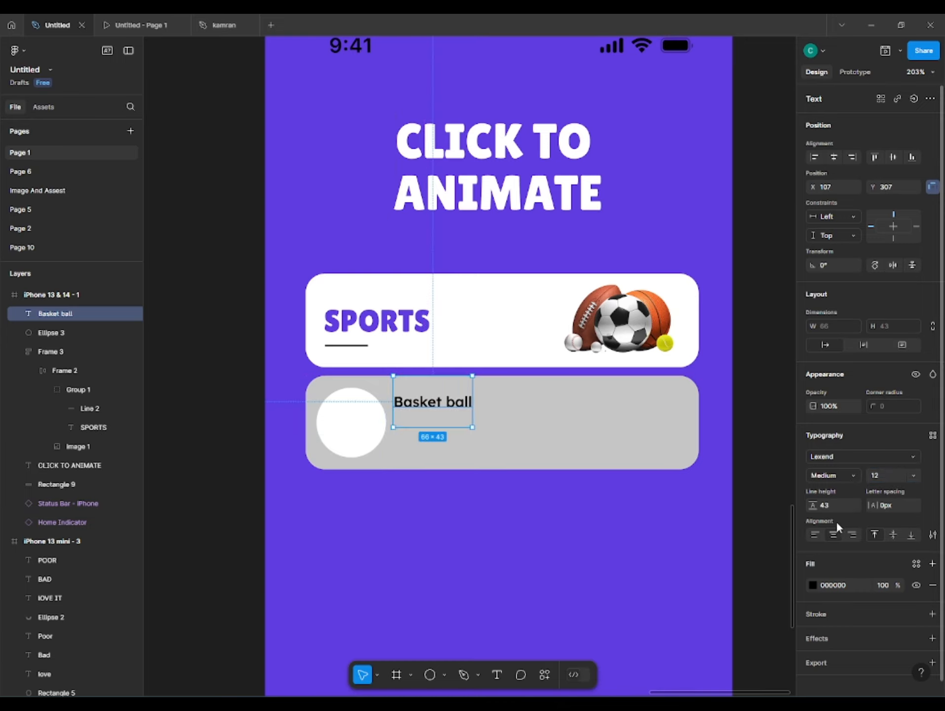
left_click_drag(811, 505, 697, 523)
scroll(410, 387, "up", 3)
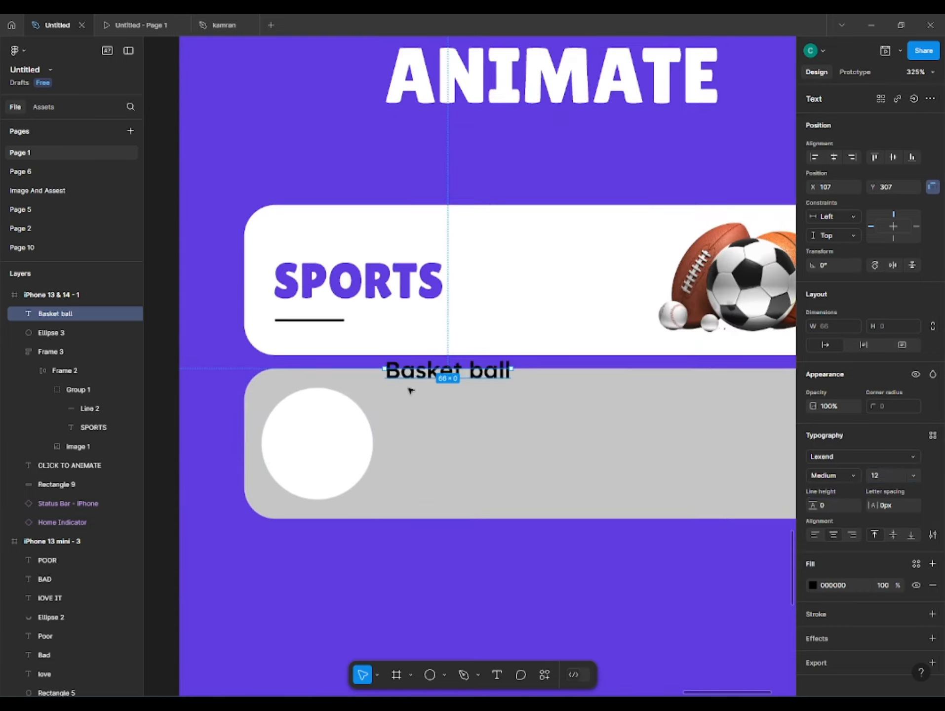
mouse_move(813, 506)
left_mouse_down()
mouse_move(832, 502)
mouse_move(824, 501)
left_mouse_up()
Duplicate the "Basket ball" text below itself and replace the copy's content with one generated Lorem Ipsum sentence.
left_click_drag(456, 386, 446, 438)
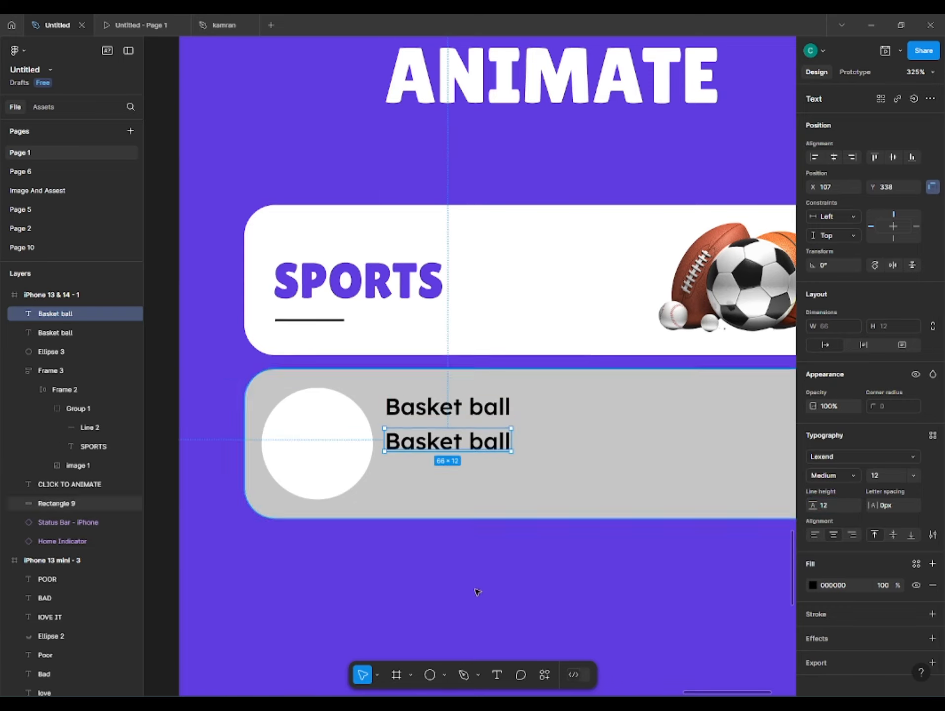
left_click(497, 677)
left_click(545, 675)
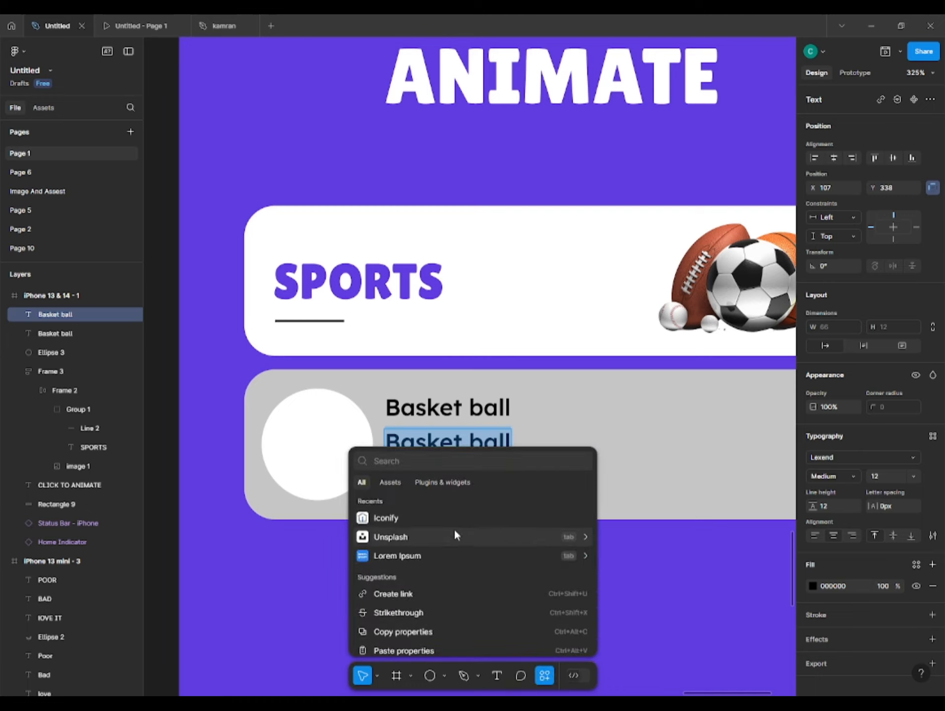
left_click(444, 551)
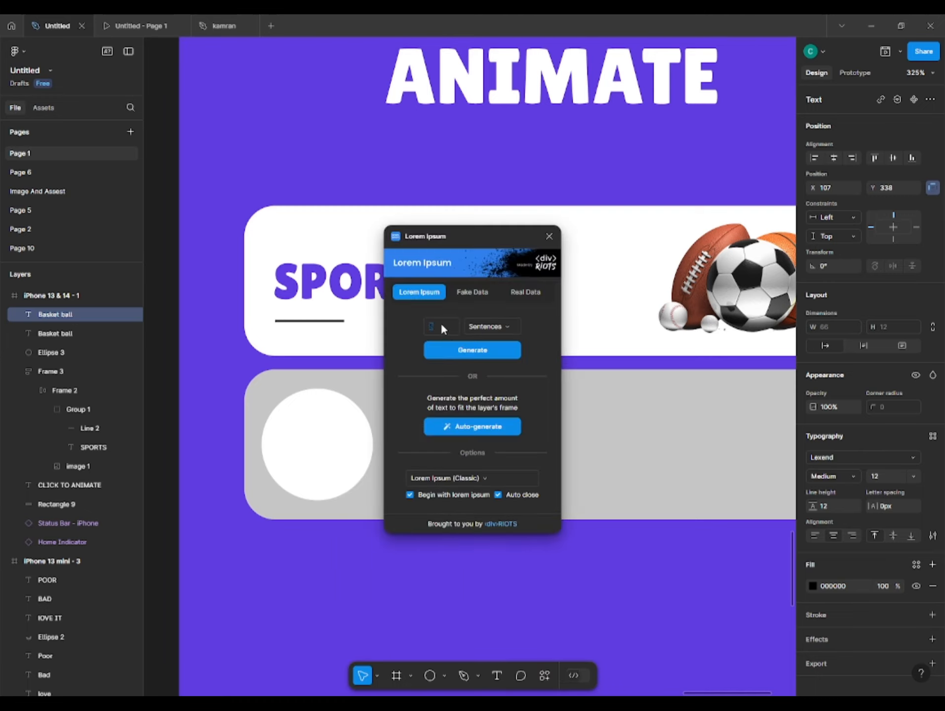
left_click(473, 350)
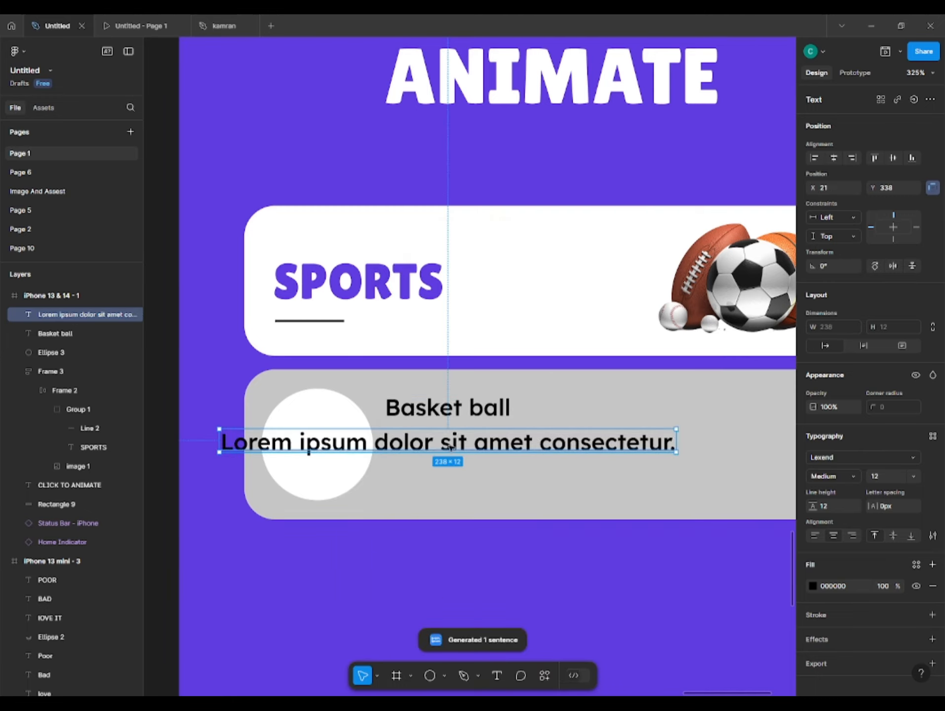
Place the Lorem ipsum sentence beneath the "Basket ball" title and set its font weight to Light.
left_click_drag(551, 436, 456, 465)
left_click(839, 476)
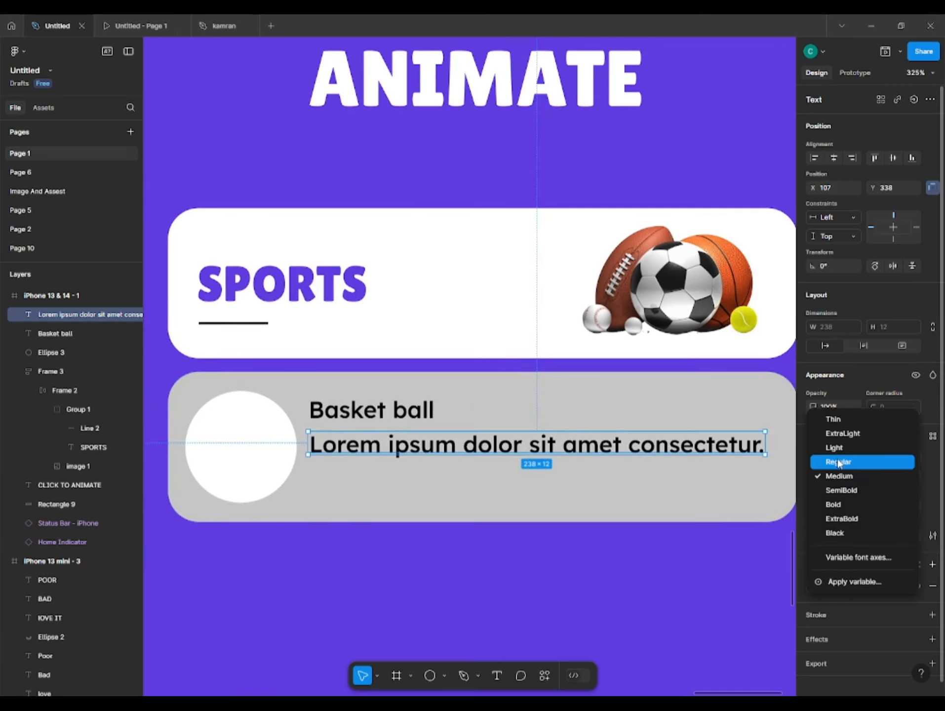
left_click(839, 449)
left_click_drag(687, 451, 678, 455)
Repeat the Lorem ipsum sentence on a second line and delete the word "consectetur." from that line.
double_click(679, 455)
key("ctrl+c")
key("Right")
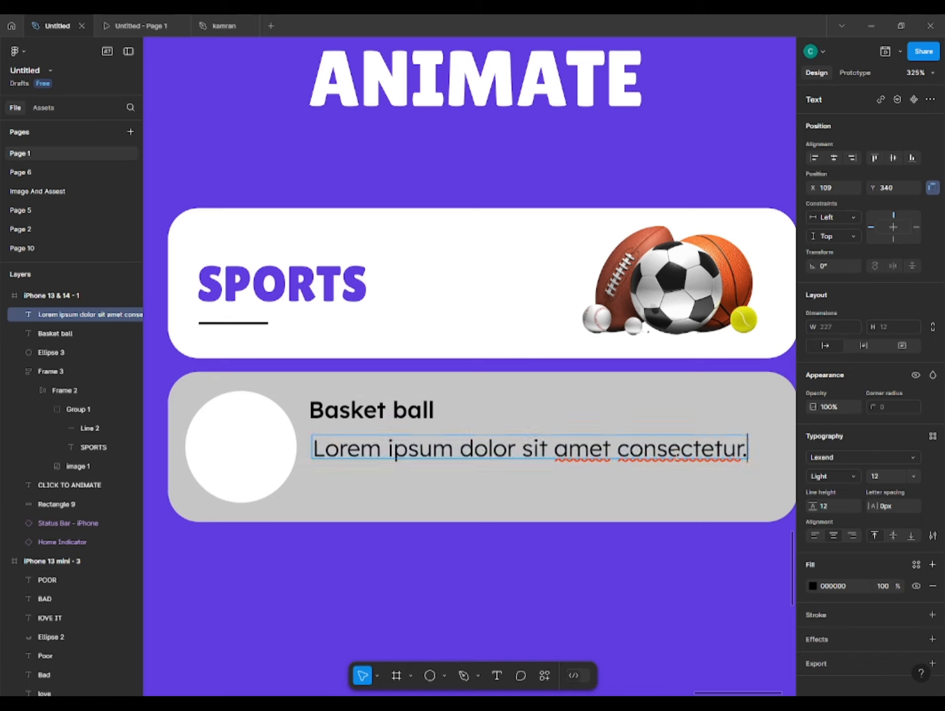
double_click(733, 450)
key("Right")
key("ctrl+v")
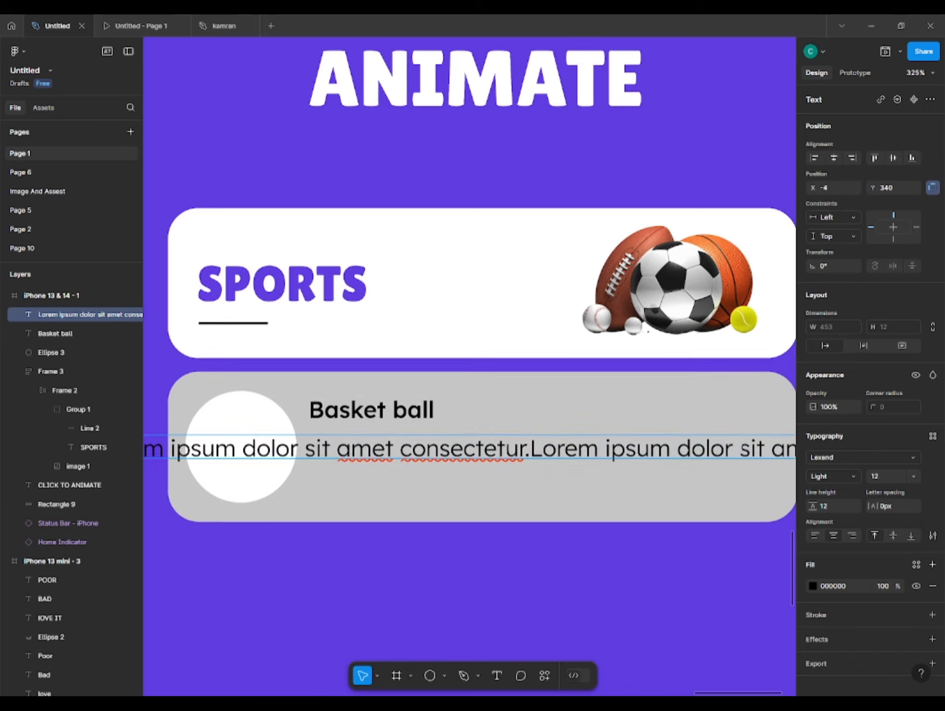
key("Return")
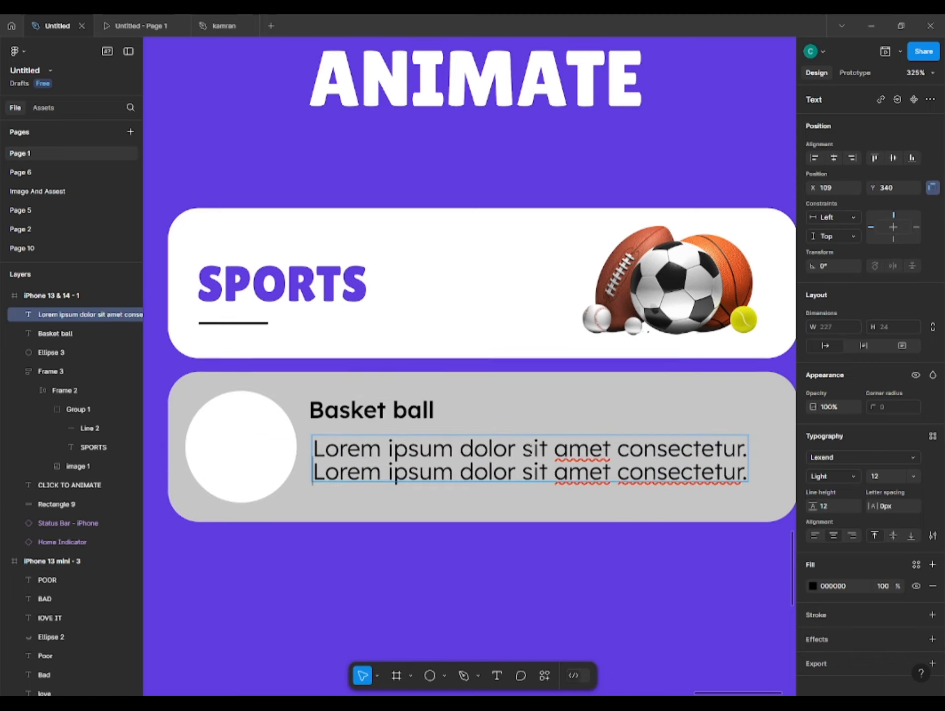
left_click_drag(619, 474, 805, 501)
key("BackSpace")
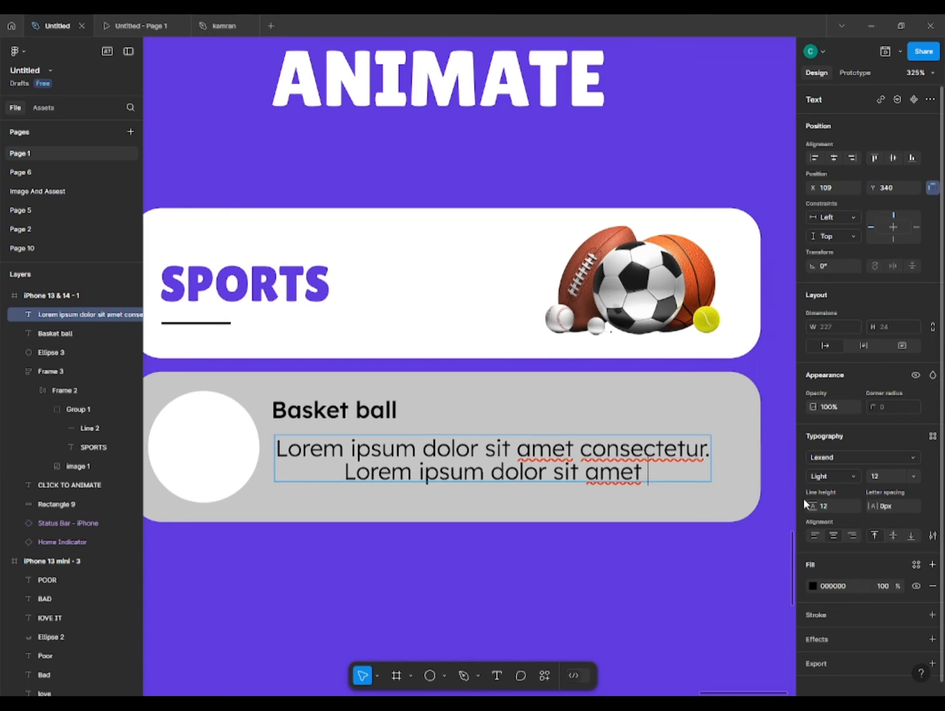
Left-align the two-line Lorem ipsum text and line it up with the left edge of the "Basket ball" title.
left_click(571, 524)
left_click(815, 536)
mouse_move(568, 462)
left_mouse_down()
mouse_move(553, 462)
mouse_move(565, 459)
left_mouse_up()
Wrap the title and Lorem ipsum text in an auto layout frame and centre it vertically with the white circle.
left_click(293, 413, "shift")
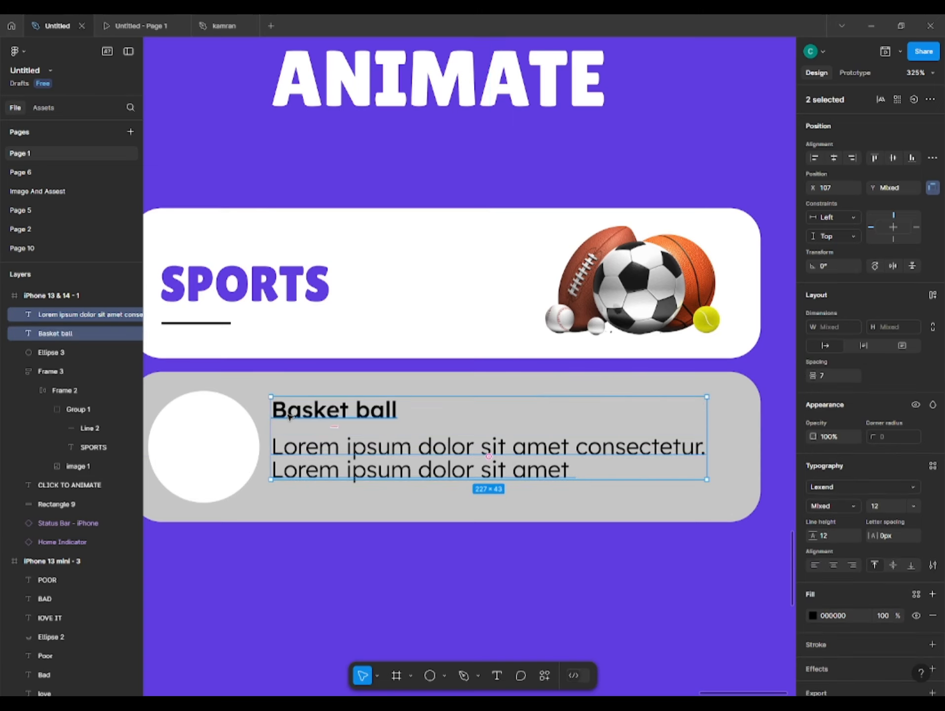
key("shift+a")
left_click(238, 430, "shift")
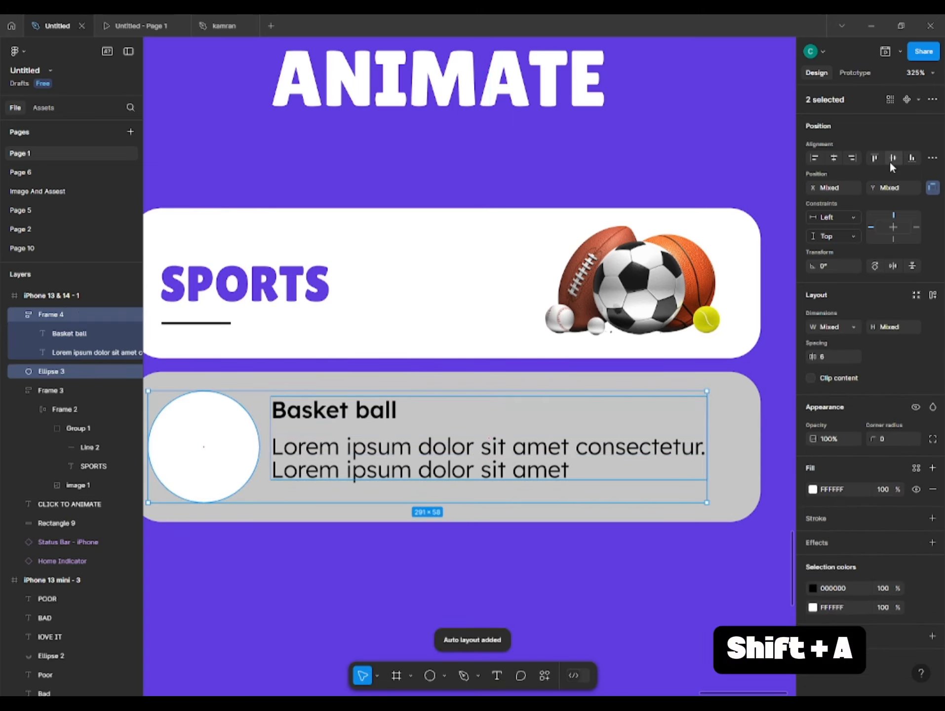
left_click(365, 584)
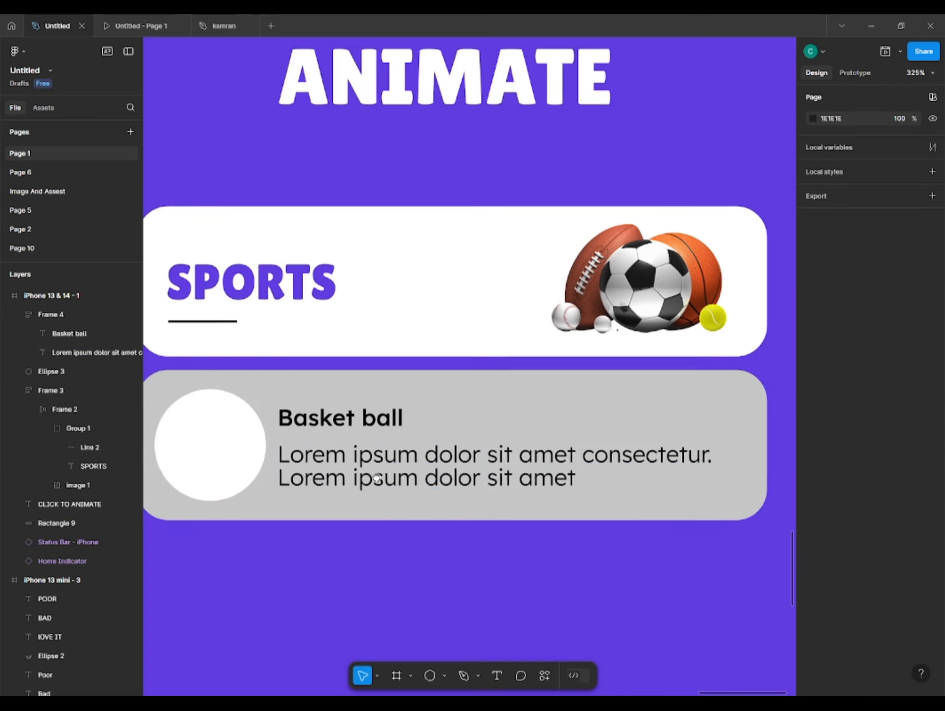
scroll(377, 478, "down", 1)
left_click_drag(376, 478, 399, 477)
Search Unsplash for basketball and fill the white circle with the photo of a hoop against a blue sky.
left_click(267, 449)
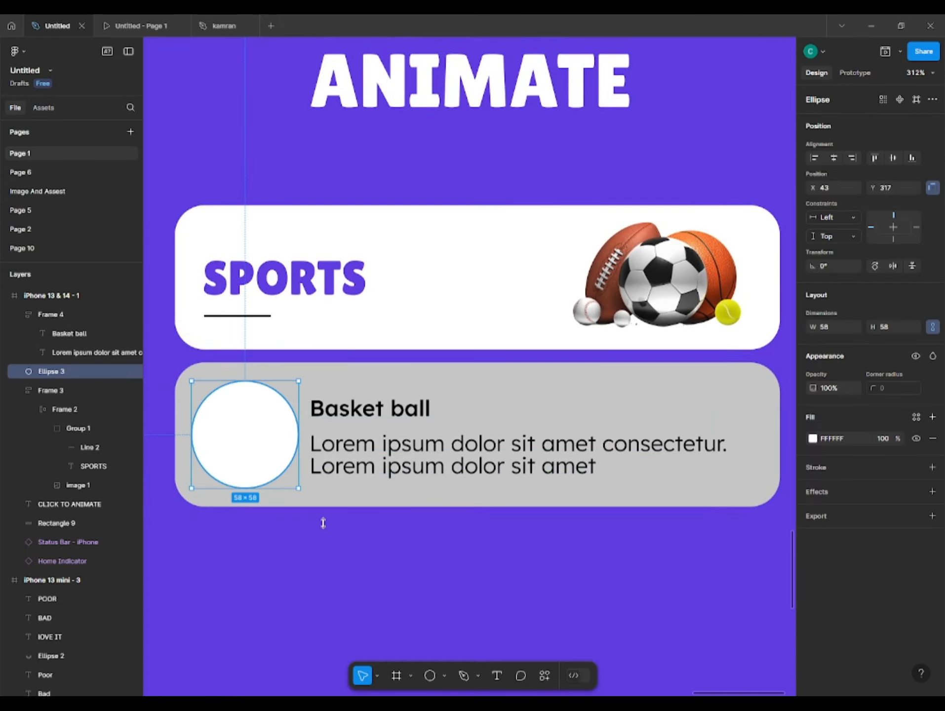
left_click(544, 675)
left_click(418, 562)
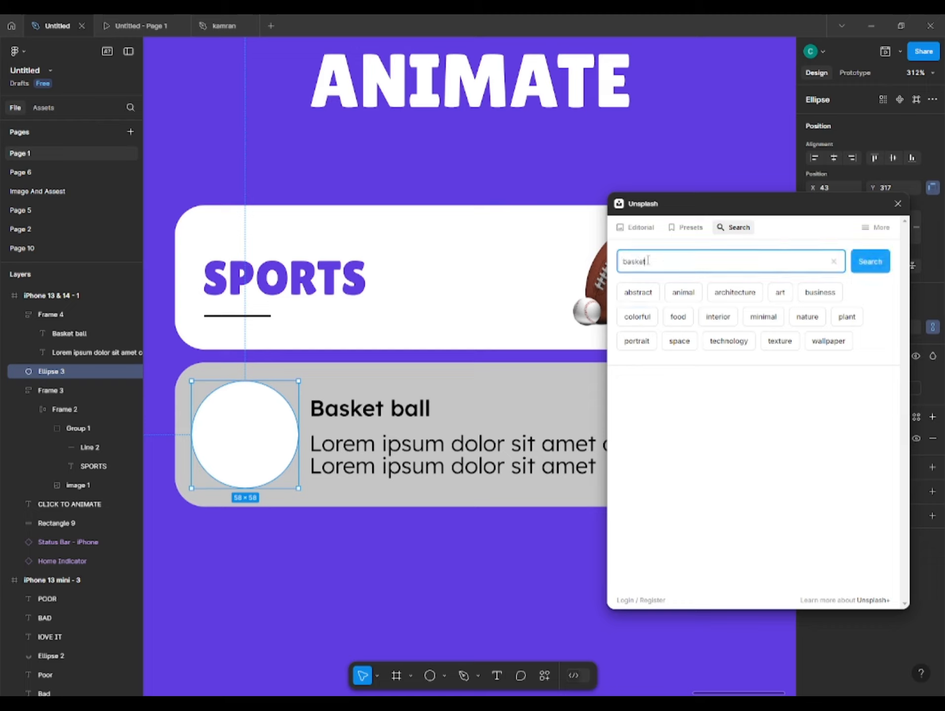
key("Return")
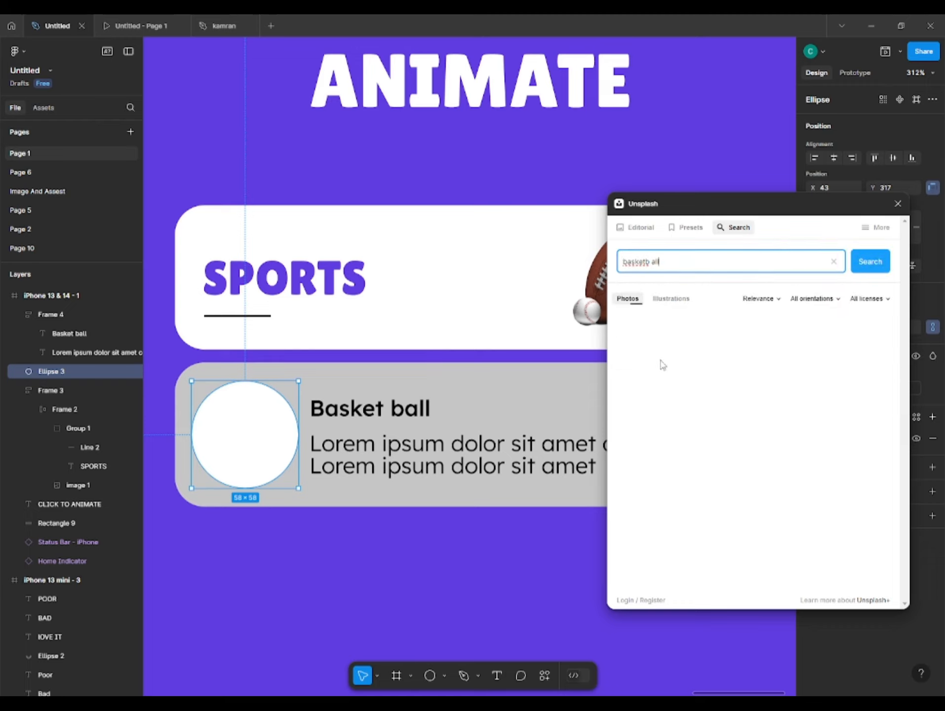
scroll(803, 451, "down", 5)
scroll(809, 467, "down", 10)
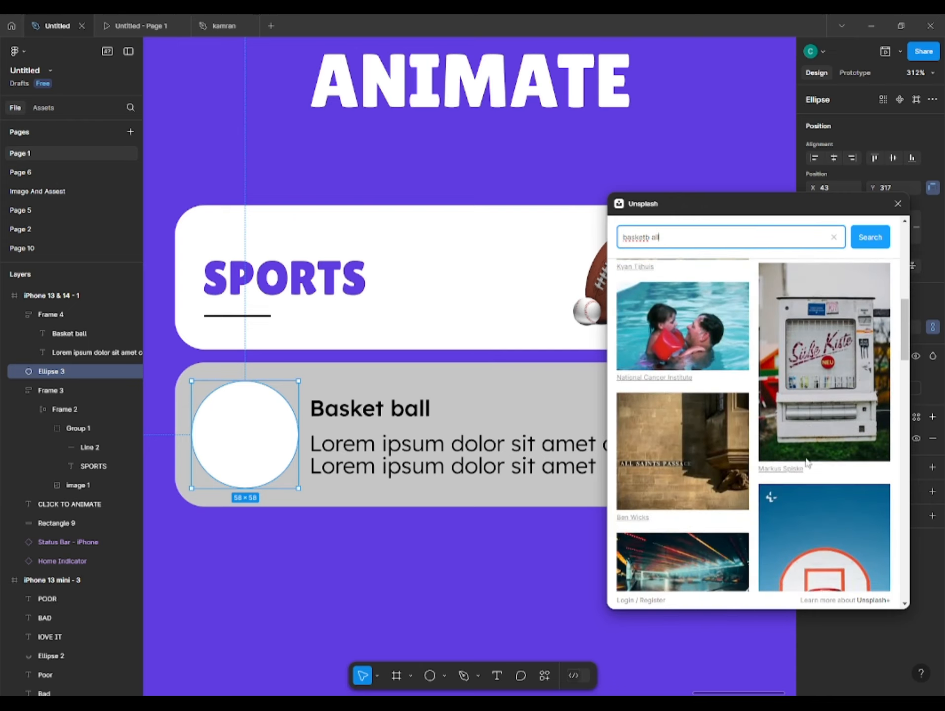
left_click(830, 392)
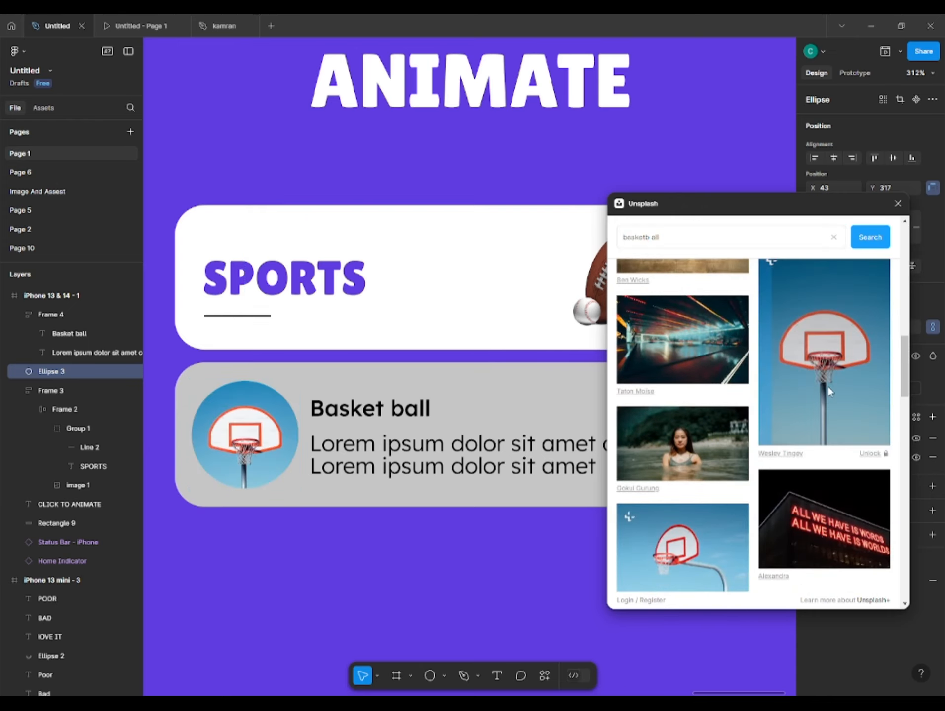
left_click(422, 620)
left_click(898, 203)
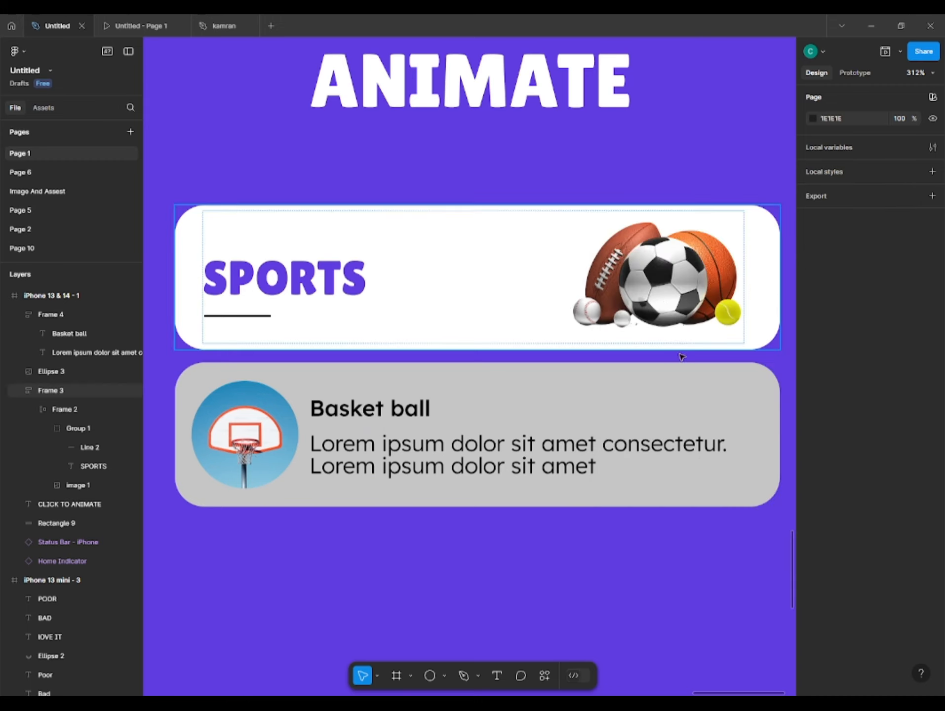
Import the solid save-ribbon bookmark icon from Iconify and place it beneath the Basket ball card.
left_click(545, 676)
left_click(422, 558)
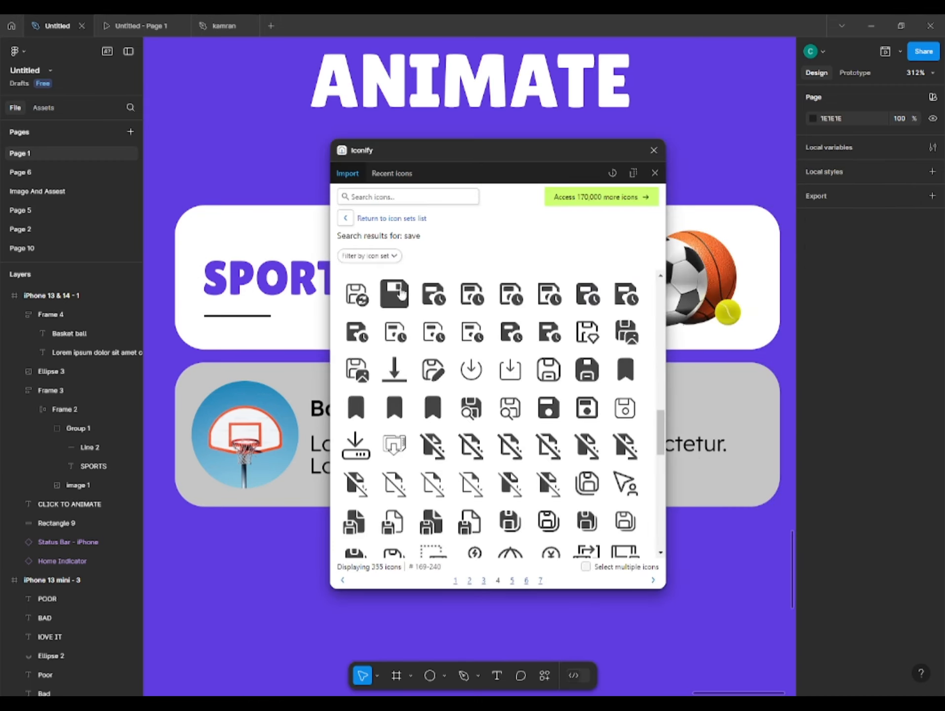
scroll(437, 470, "down", 3)
scroll(445, 434, "up", 3)
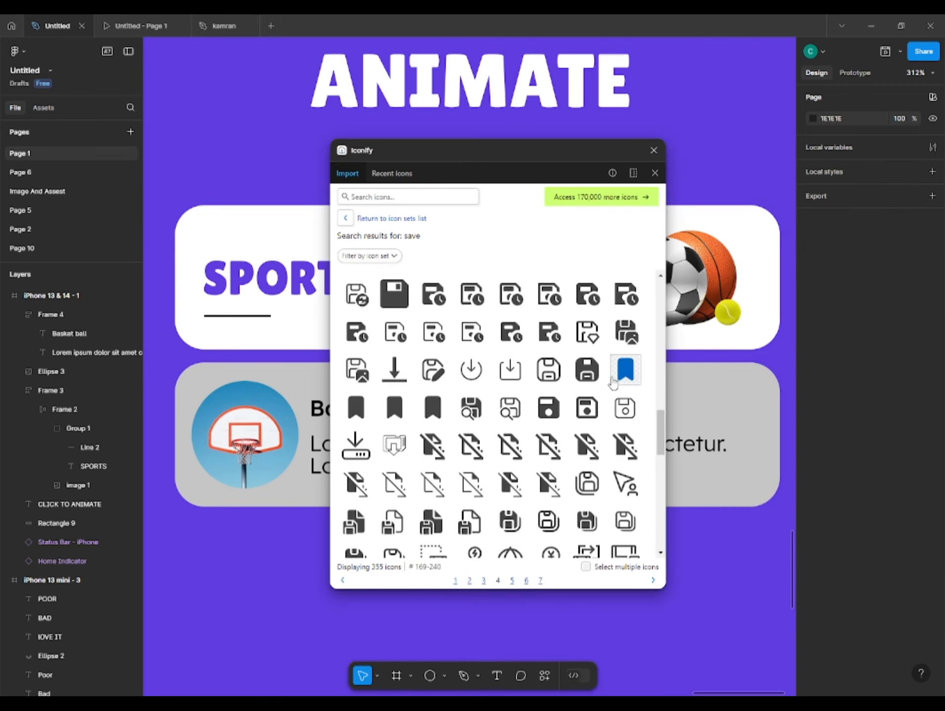
left_click_drag(262, 527, 238, 569)
Search Iconify for "love" and "like", and import the solid heart icon below the bookmark icon.
scroll(390, 280, "up", 3)
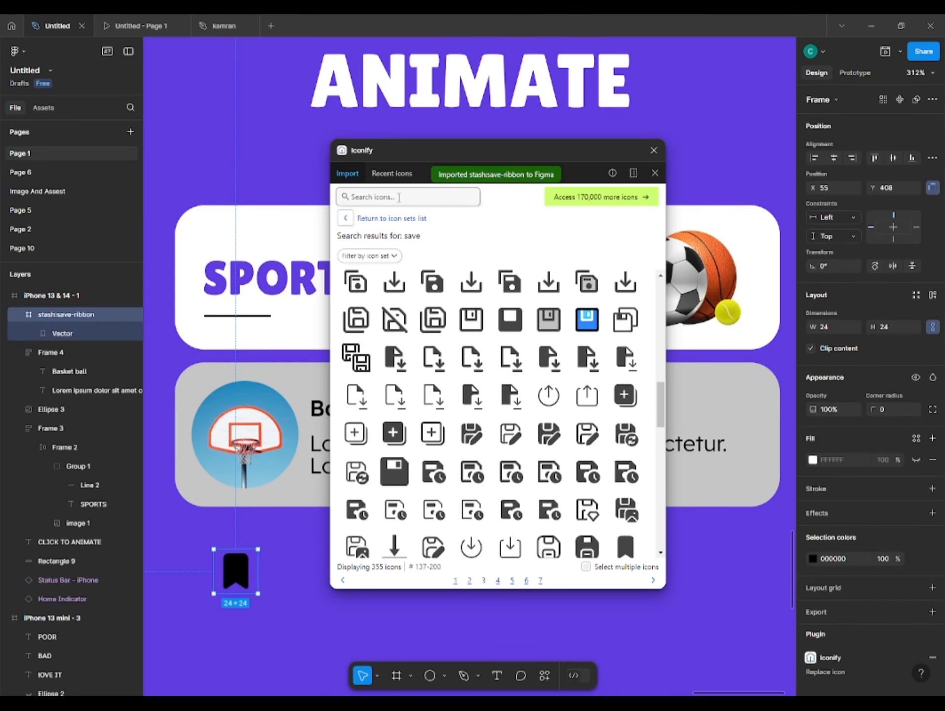
type("e")
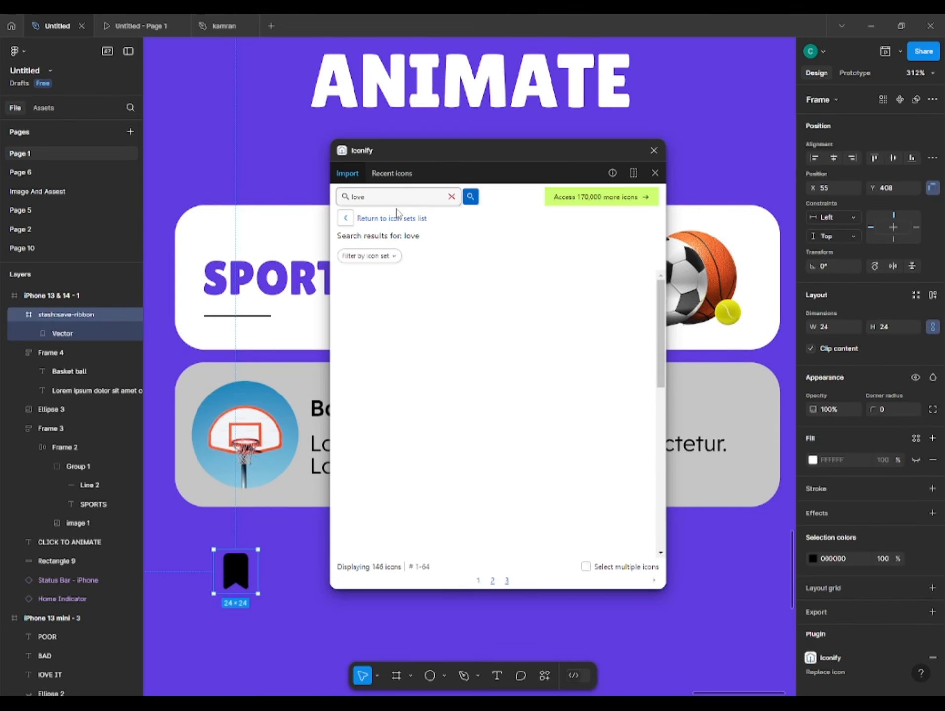
scroll(499, 417, "down", 3)
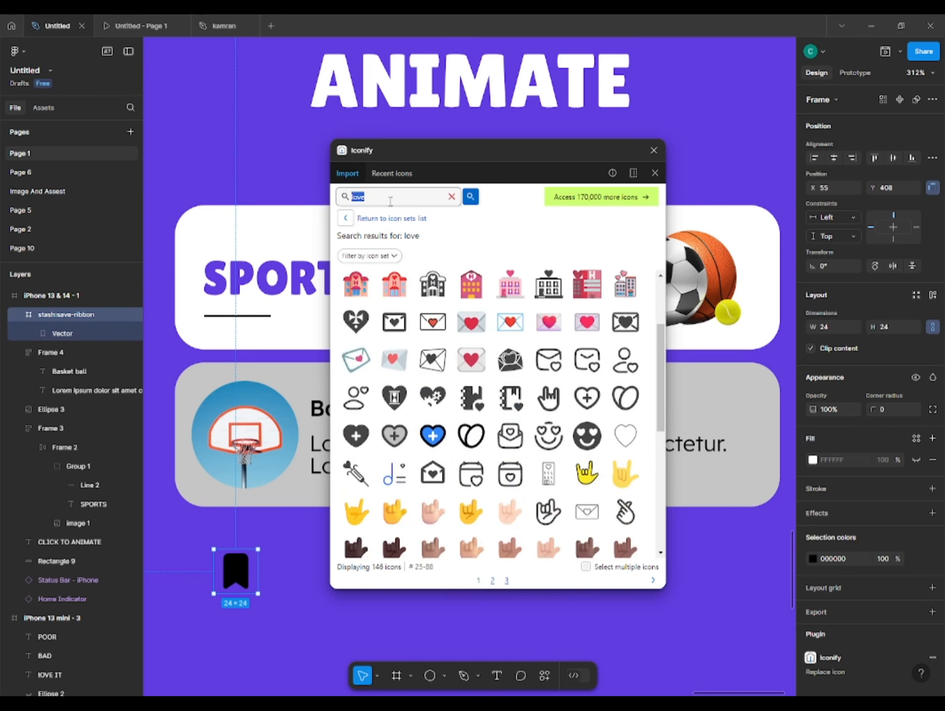
key("Return")
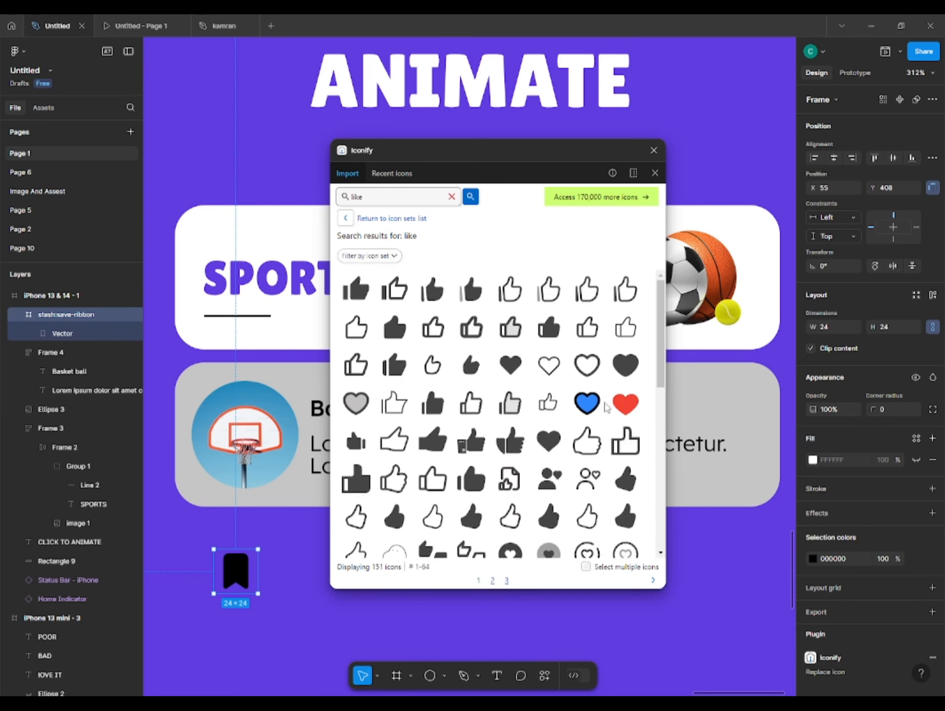
left_click_drag(472, 442, 253, 638)
left_click(654, 151)
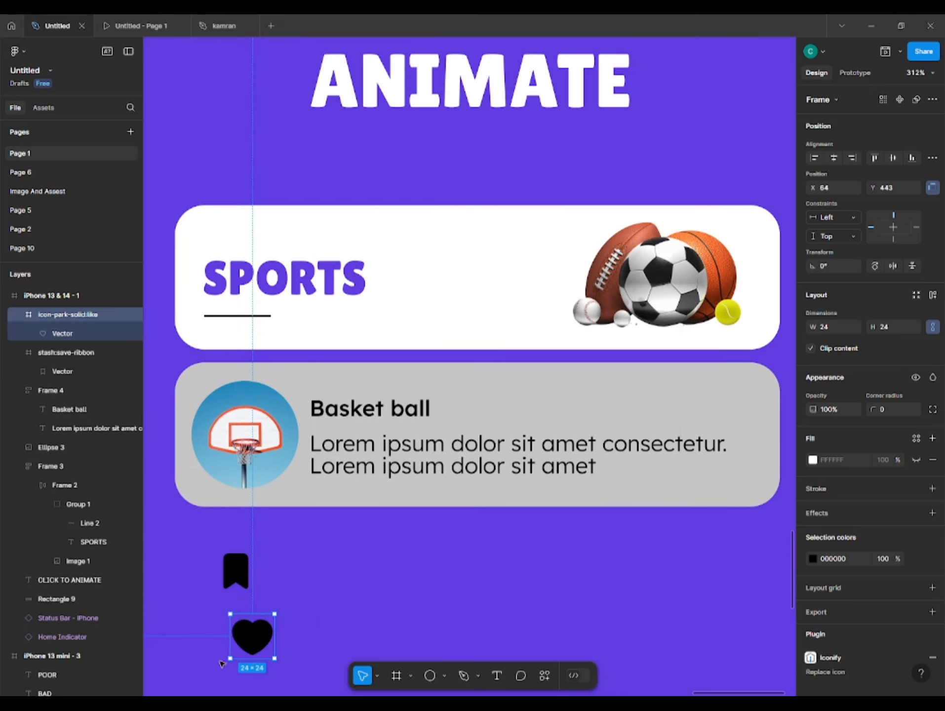
Stack the heart above the bookmark, centred horizontally on each other, at the right end of the Basket ball card.
left_click(245, 587, "shift")
left_click_drag(237, 579, 246, 636)
left_click(834, 158)
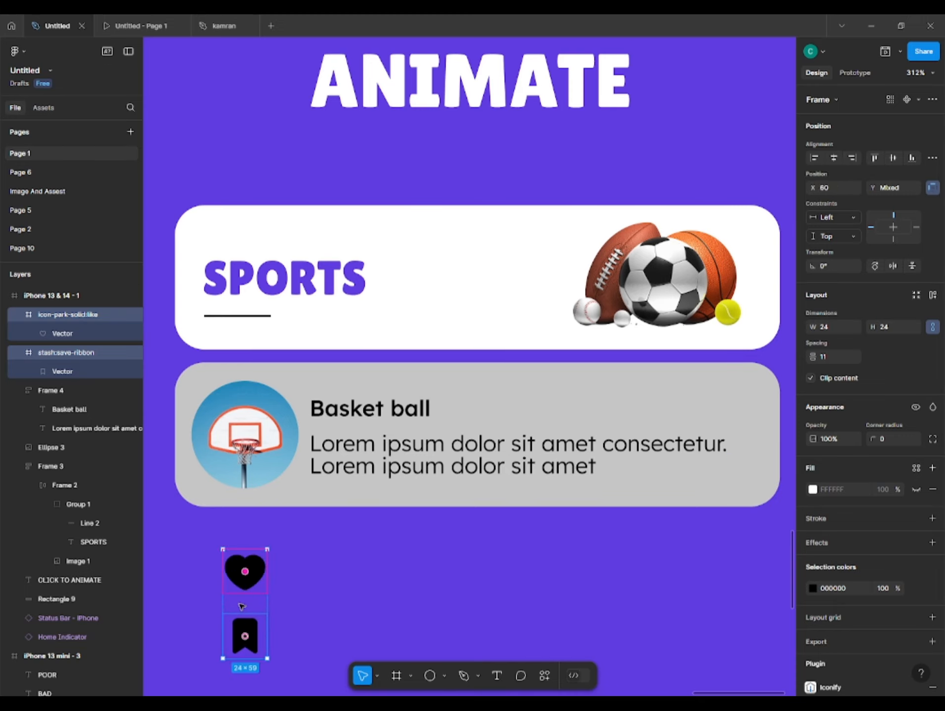
left_click_drag(242, 607, 741, 434)
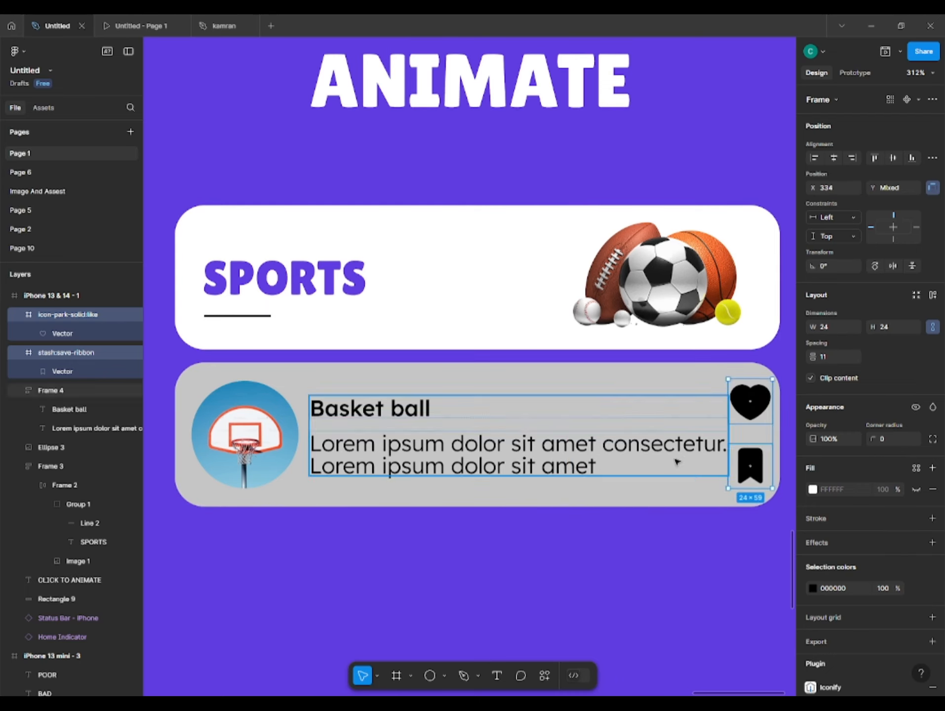
Reduce the font size of the two-line Lorem ipsum text in the Basket ball card.
left_click_drag(677, 462, 628, 471)
left_click(619, 464)
double_click(604, 467)
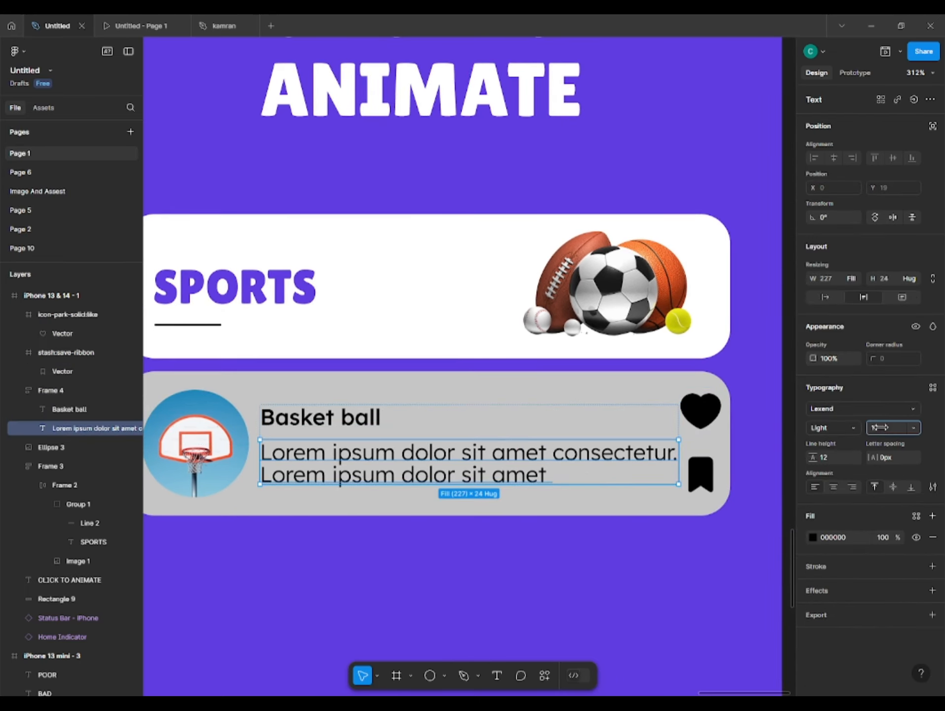
left_click_drag(880, 428, 878, 428)
left_click(334, 645)
Narrow the frame holding the Basket ball title and Lorem ipsum text to a width of 175.
left_click(705, 414)
left_click(697, 479, "shift")
left_click_drag(651, 441, 584, 470)
key("ctrl+z")
left_click(656, 453)
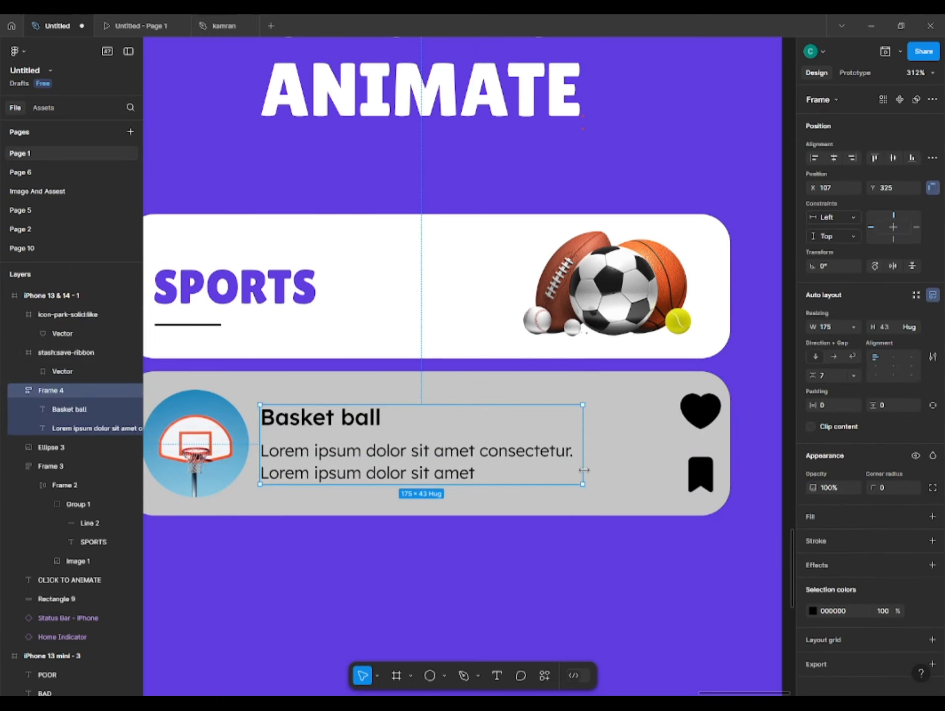
left_click(614, 545)
Scale the heart and bookmark icons down to about 20 wide and shift them inward from the card's right edge.
left_click(702, 414)
left_click(700, 477, "shift")
mouse_move(707, 420)
left_mouse_down()
mouse_move(679, 424)
mouse_move(692, 396)
mouse_move(695, 414)
left_mouse_up()
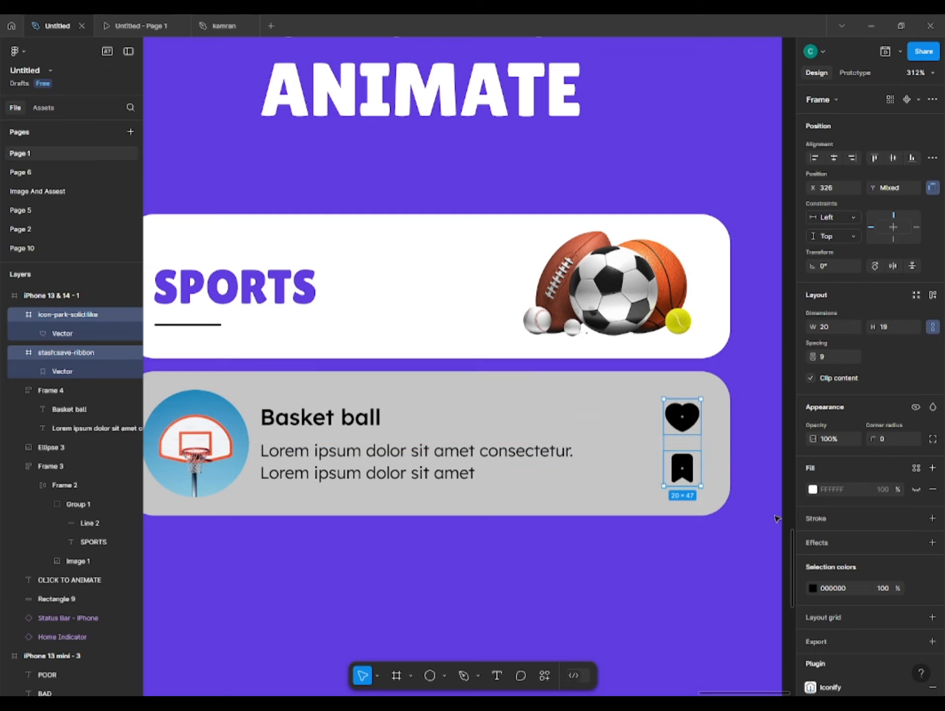
Try to recolour the heart and bookmark icons light grey (DEDEDE).
left_click(812, 588)
left_click_drag(704, 491, 651, 416)
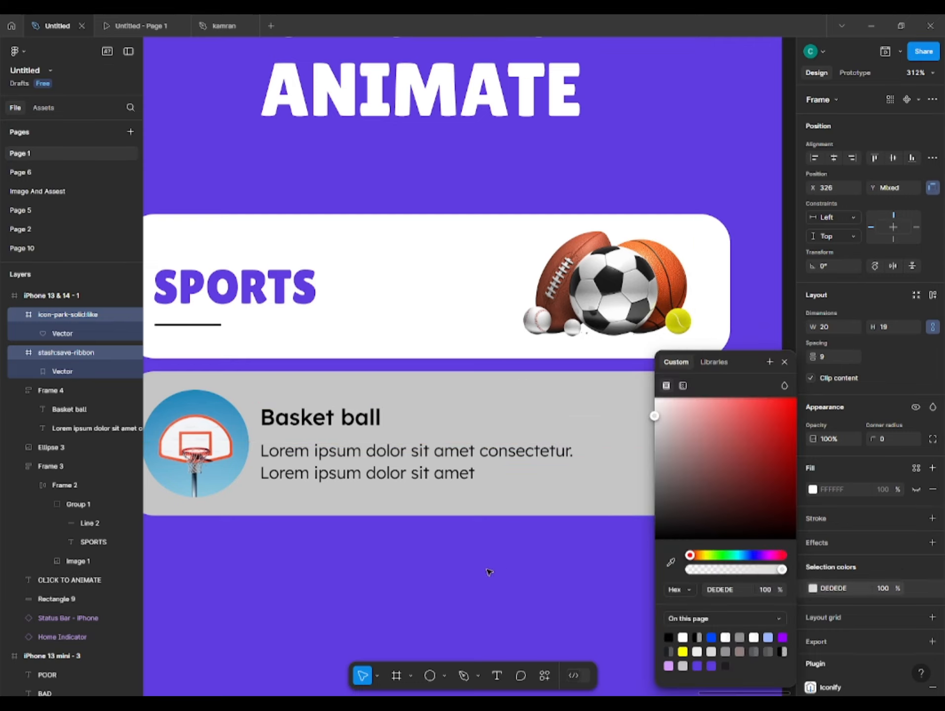
left_click(489, 569)
key("ctrl+z")
key("ctrl+z")
Recolour the heart and bookmark icons purple (9900FF).
scroll(548, 558, "down", 2)
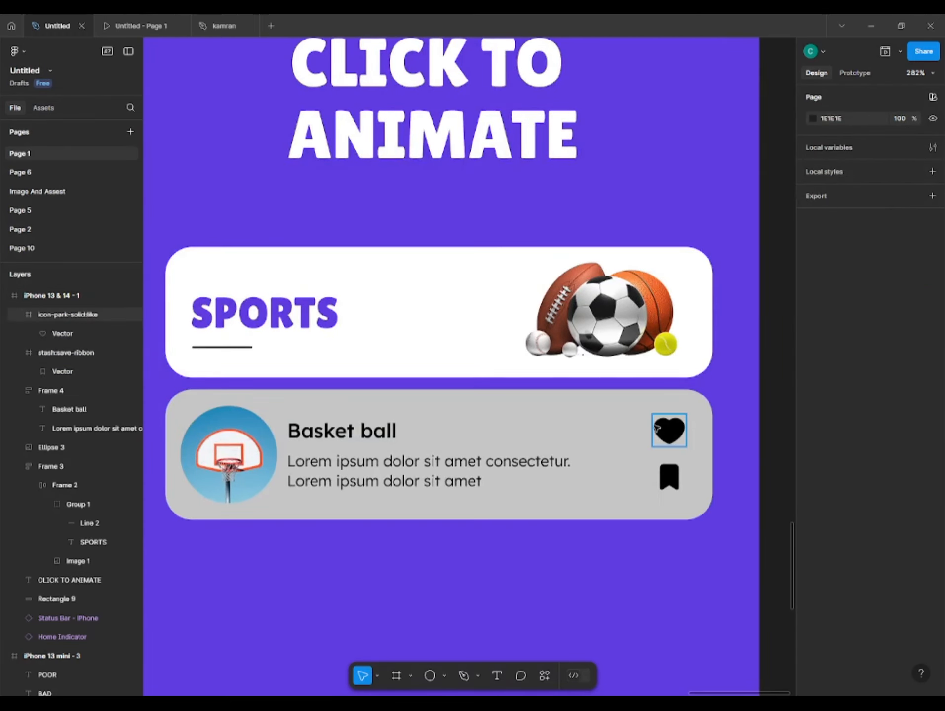
left_click(803, 590)
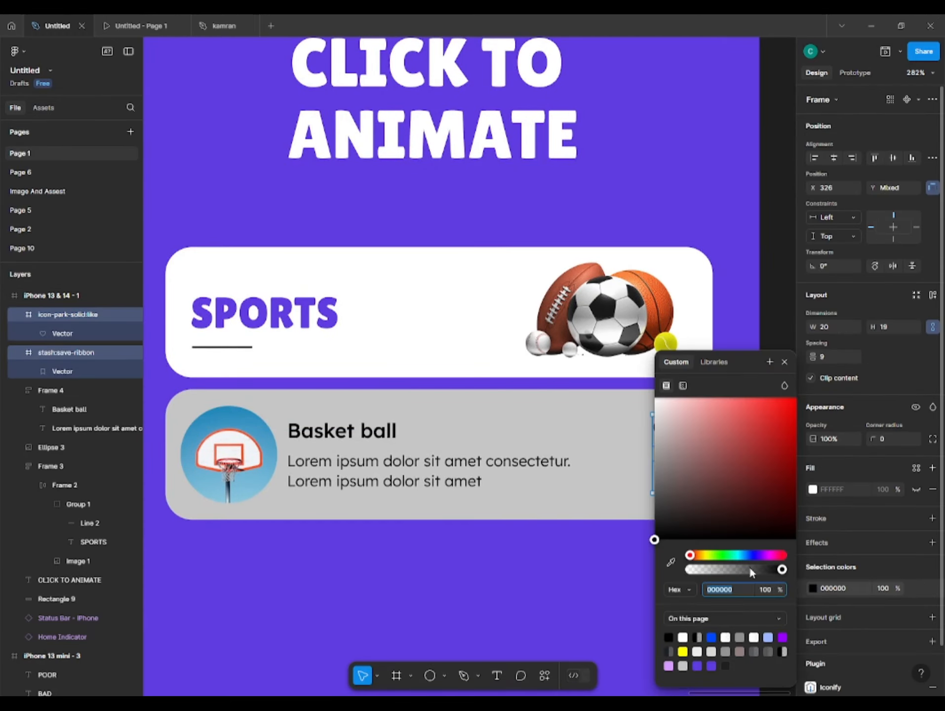
left_click(521, 557)
scroll(521, 557, "down", 5)
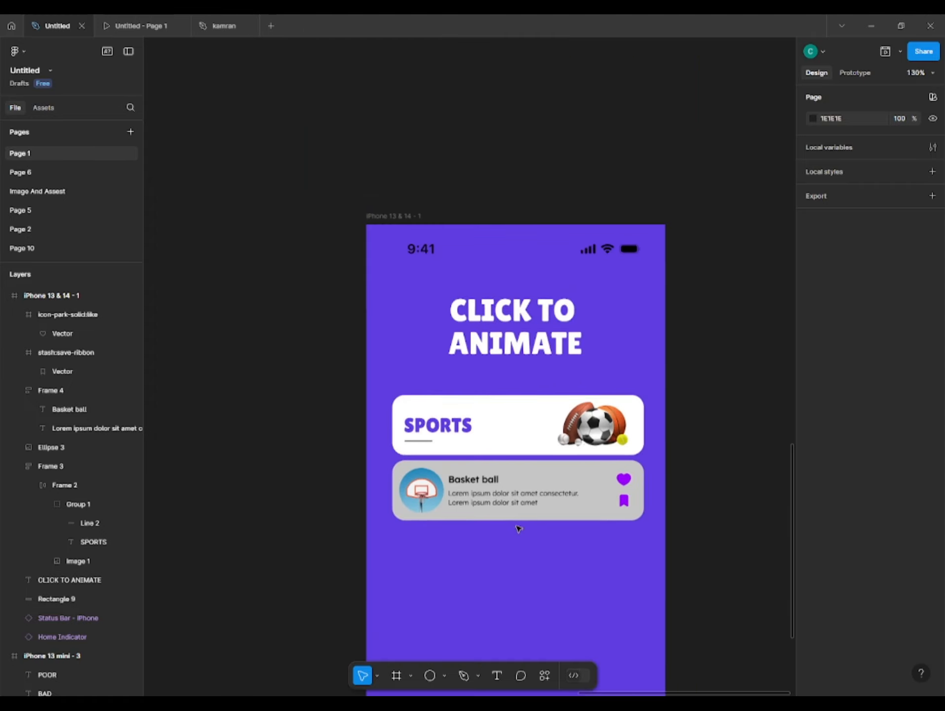
Wrap the heart and bookmark icons in a vertical auto layout frame.
scroll(517, 531, "up", 4)
left_click(367, 447)
left_click(399, 438)
left_click(371, 441, "shift")
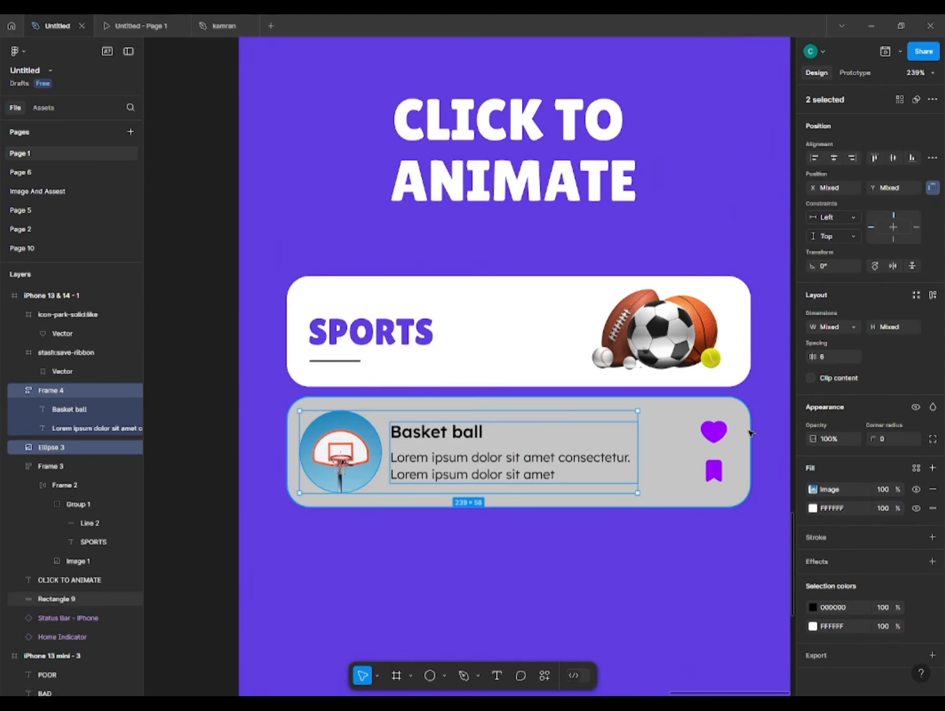
left_click(715, 433)
left_click(718, 469, "shift")
key("shift+a")
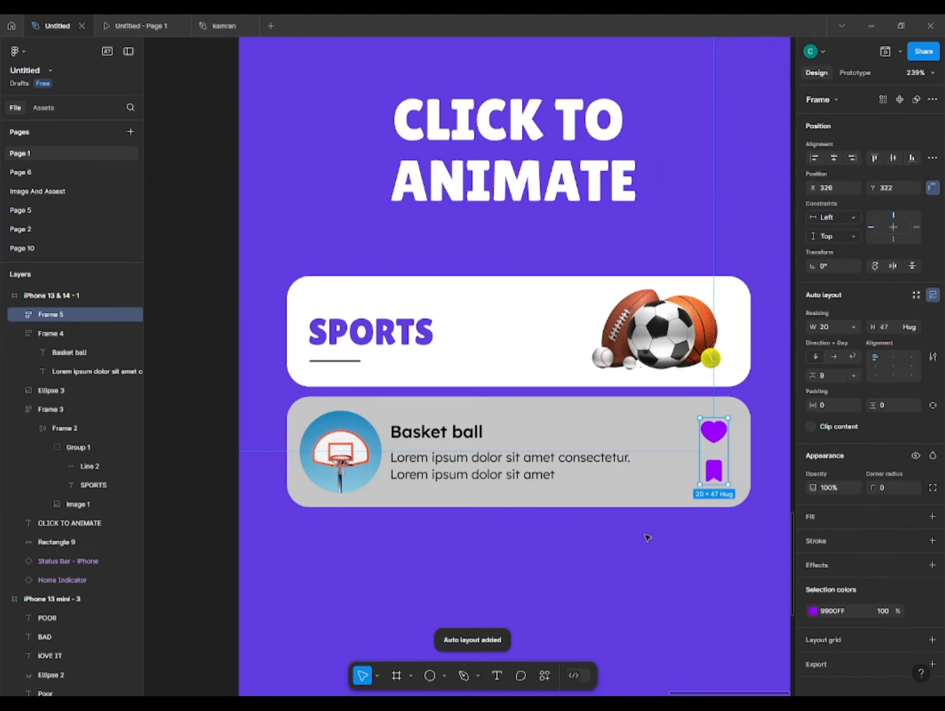
Try to wrap the circular photo, text frame and icon frame together in a single auto layout frame.
left_click(351, 447)
left_click(434, 445, "shift")
left_click(711, 474, "shift")
key("shift+a")
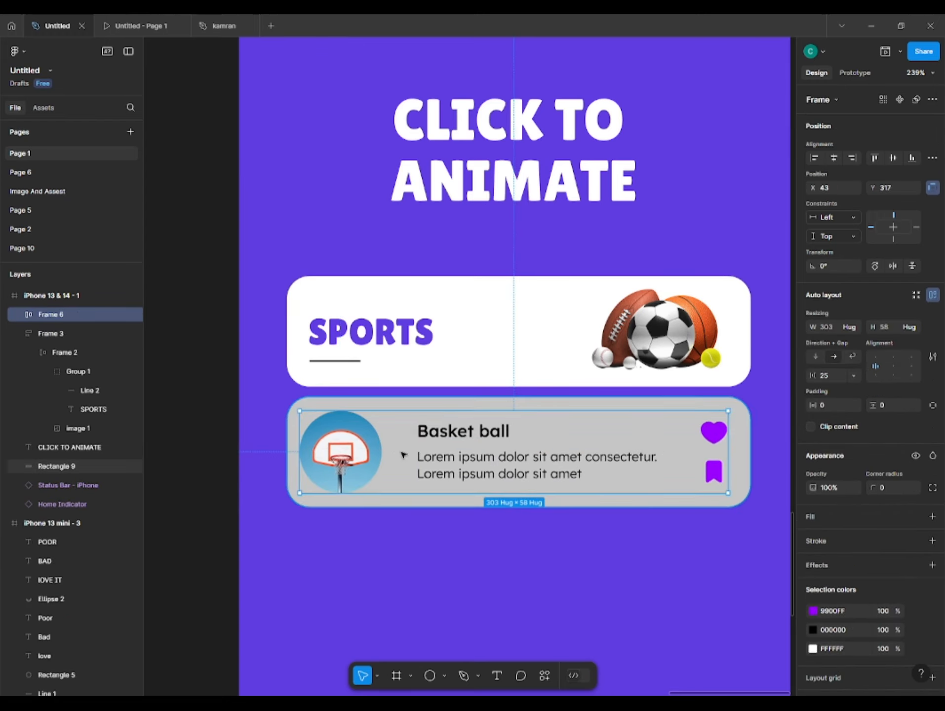
left_click_drag(407, 455, 379, 452)
key("ctrl+z")
key("ctrl+z")
Wrap the circular photo and text frame in auto layout, and wrap that frame with the icon frame in another auto layout.
left_click(563, 472)
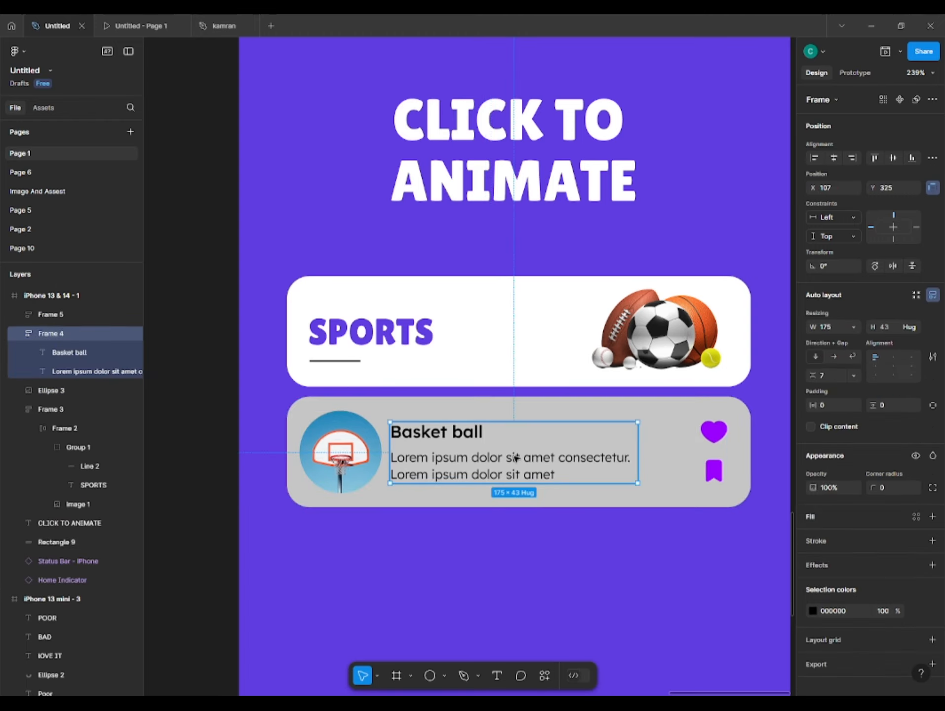
left_click(341, 453, "shift")
key("shift+a")
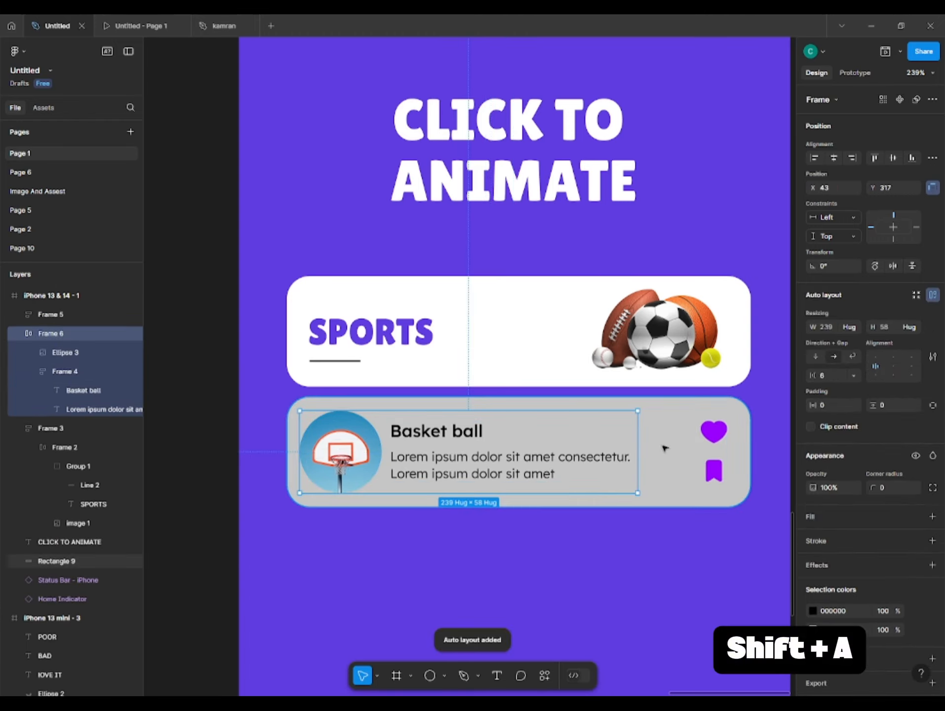
left_click(707, 430, "shift")
key("shift+a")
left_click(532, 582)
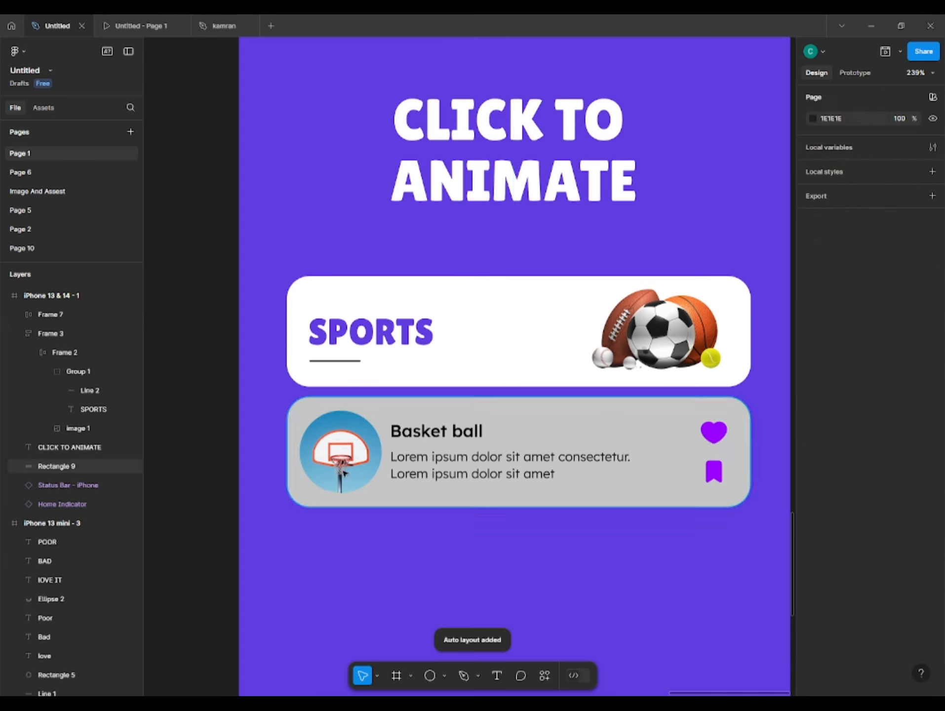
Wrap the grey card rectangle and its content frame in an auto layout frame.
left_click(324, 405)
left_click(329, 431, "shift")
key("shift+a")
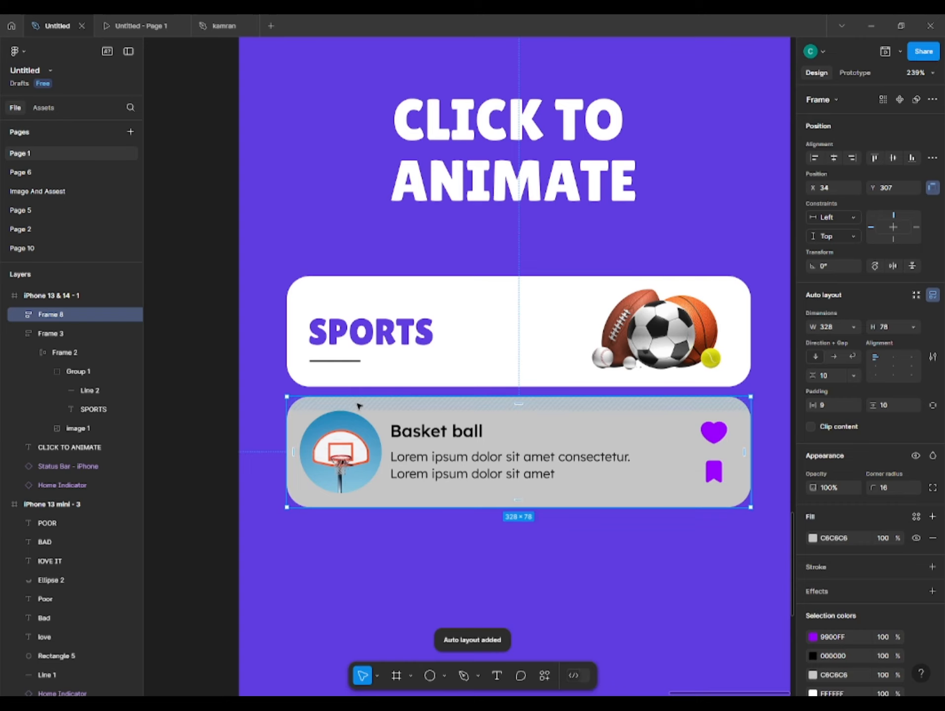
Duplicate the Basket ball card twice downward with a gap of 7 between the cards.
left_click_drag(356, 404, 393, 526)
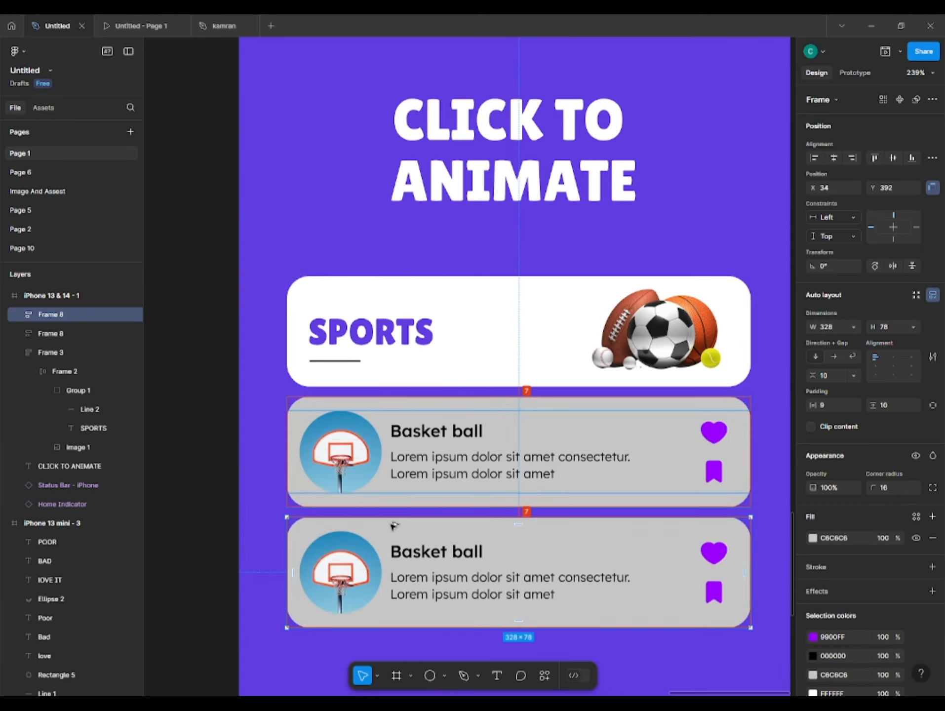
key("ctrl+d")
scroll(389, 518, "down", 1)
left_click_drag(380, 474, 422, 471)
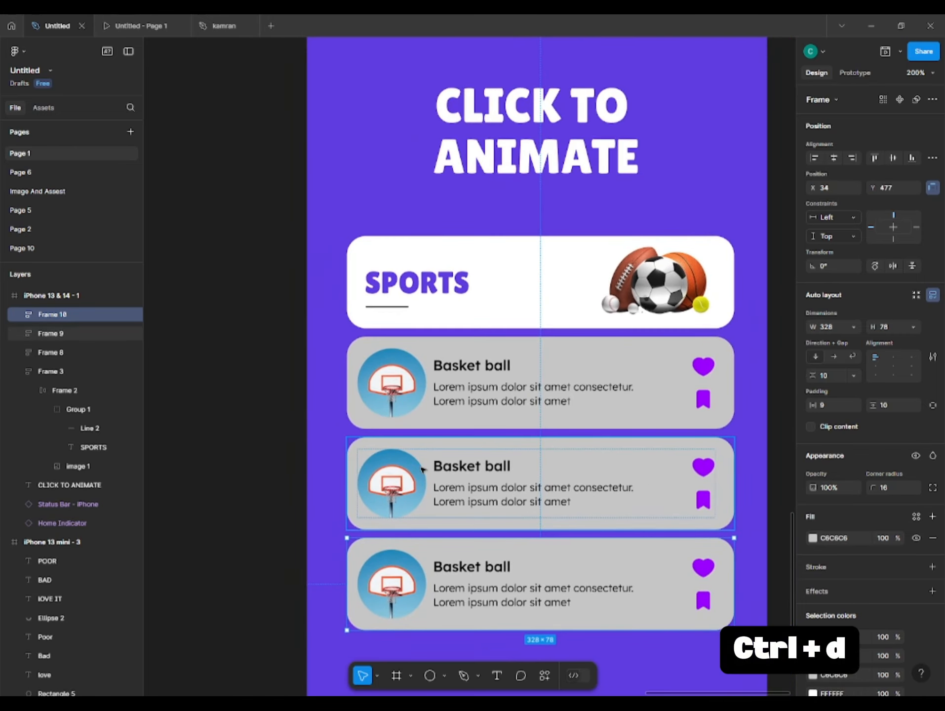
left_click(274, 441)
Change the second card's title to "Cricket" and the third card's title to "Football".
scroll(424, 399, "up", 3)
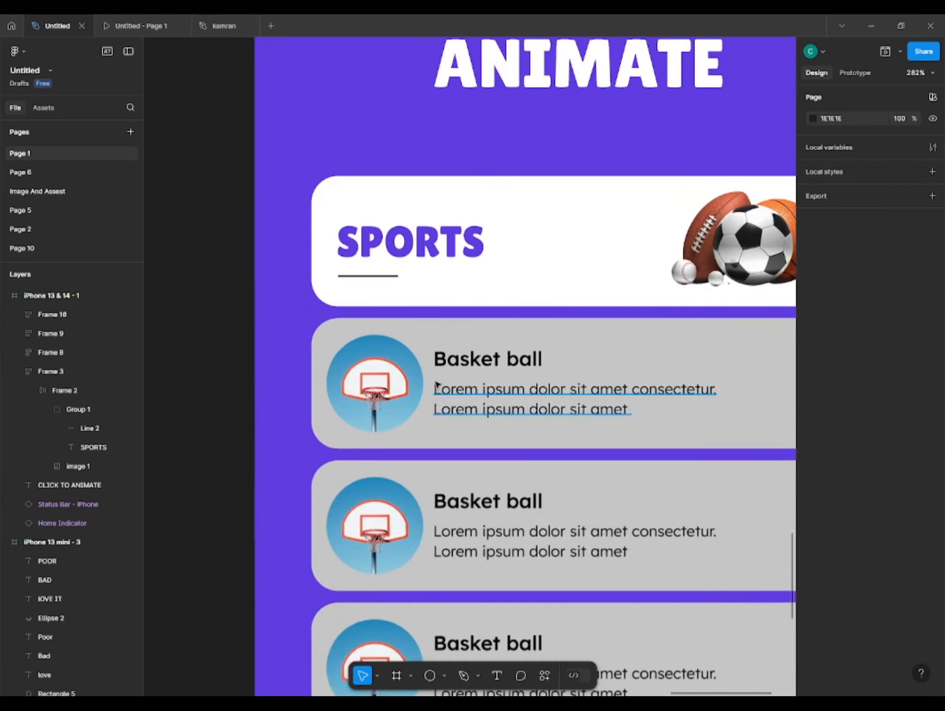
double_click(503, 498)
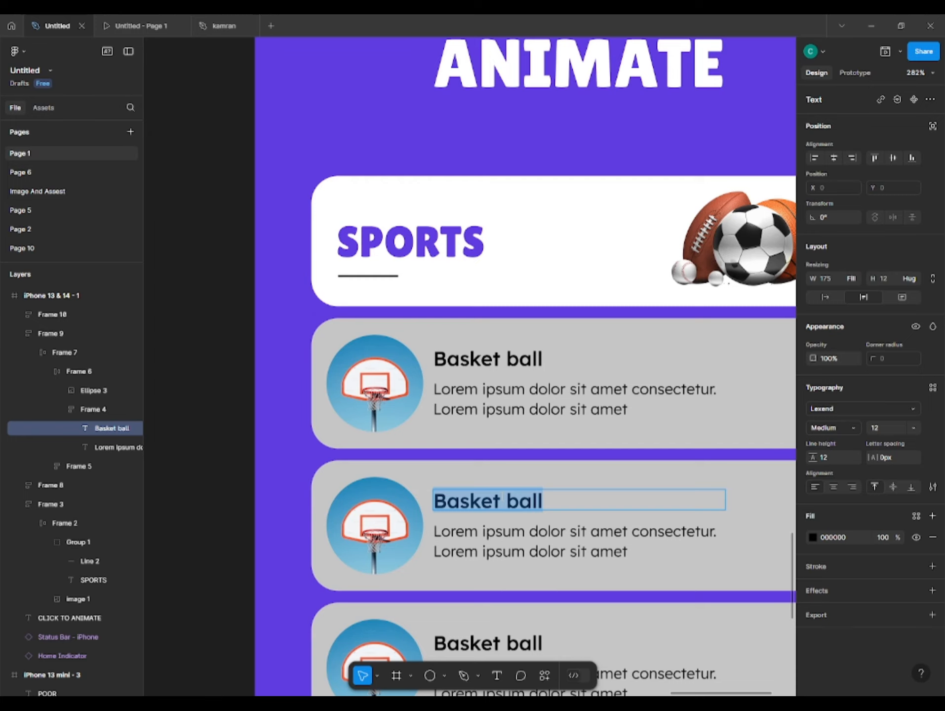
key("BackSpace")
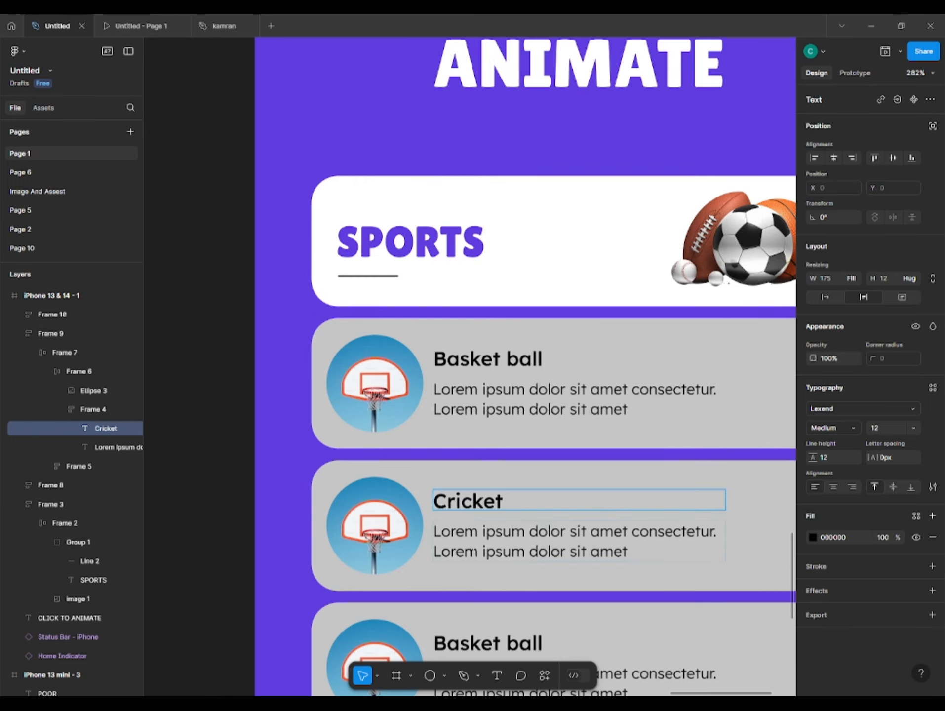
scroll(476, 548, "down", 2)
double_click(482, 530)
type("Foot")
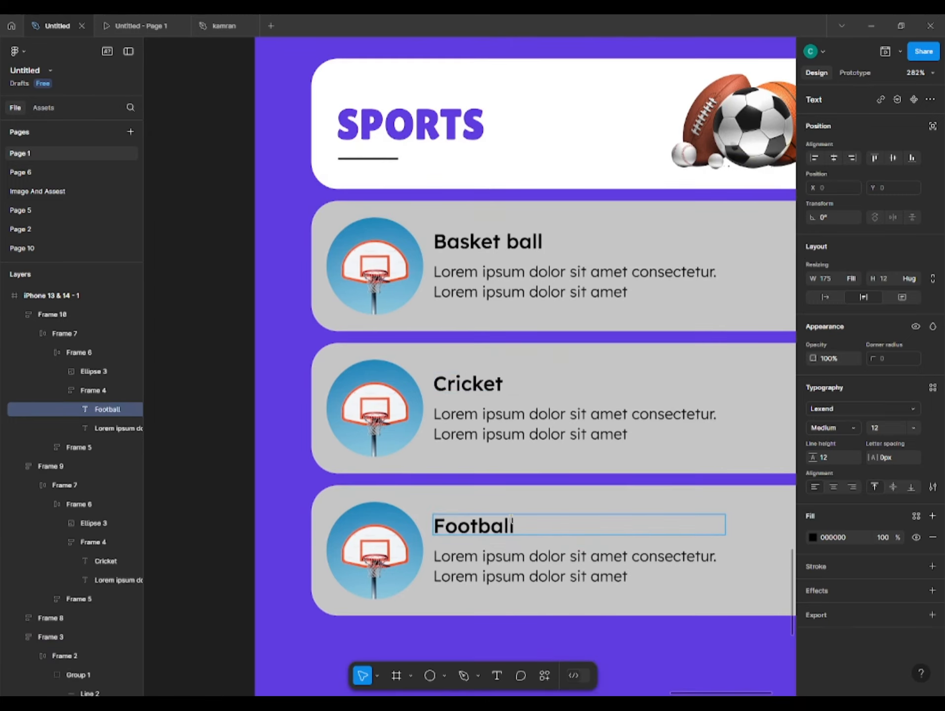
Fill the Cricket card's circle with an Unsplash photo of a batsman in whites, using the search term "cricket".
left_click(377, 411)
double_click(377, 411)
double_click(377, 411)
double_click(377, 411)
left_click(545, 677)
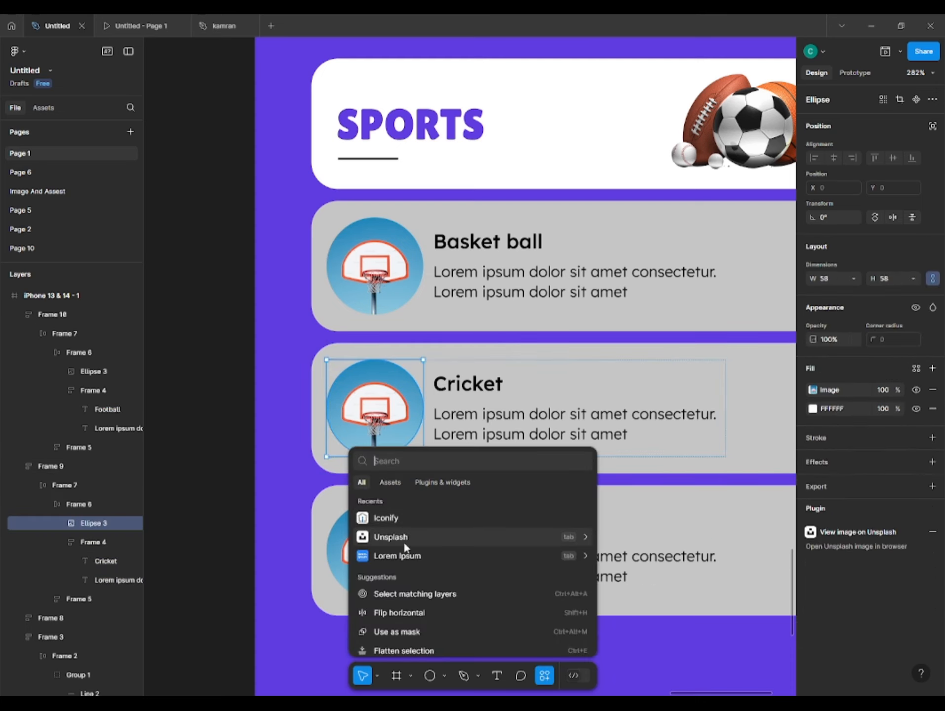
left_click(394, 538)
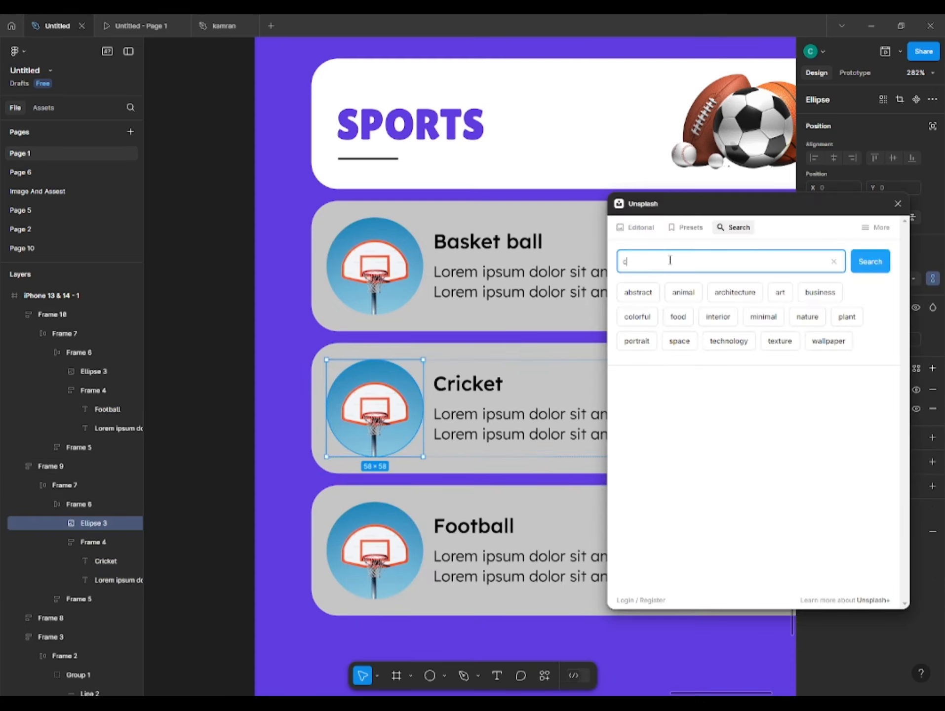
type("cricket")
key("Return")
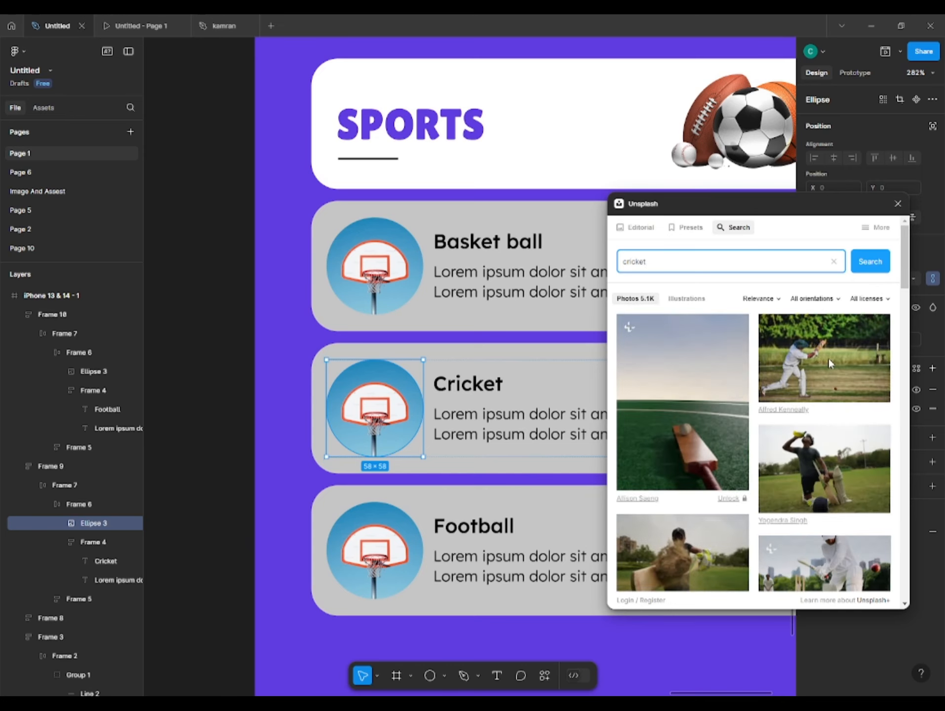
left_click(825, 358)
Fill the Football card's circle with an Unsplash photo of a player's boots and ball, searching "football", and close the plugin.
left_click(368, 551)
double_click(368, 551)
double_click(368, 551)
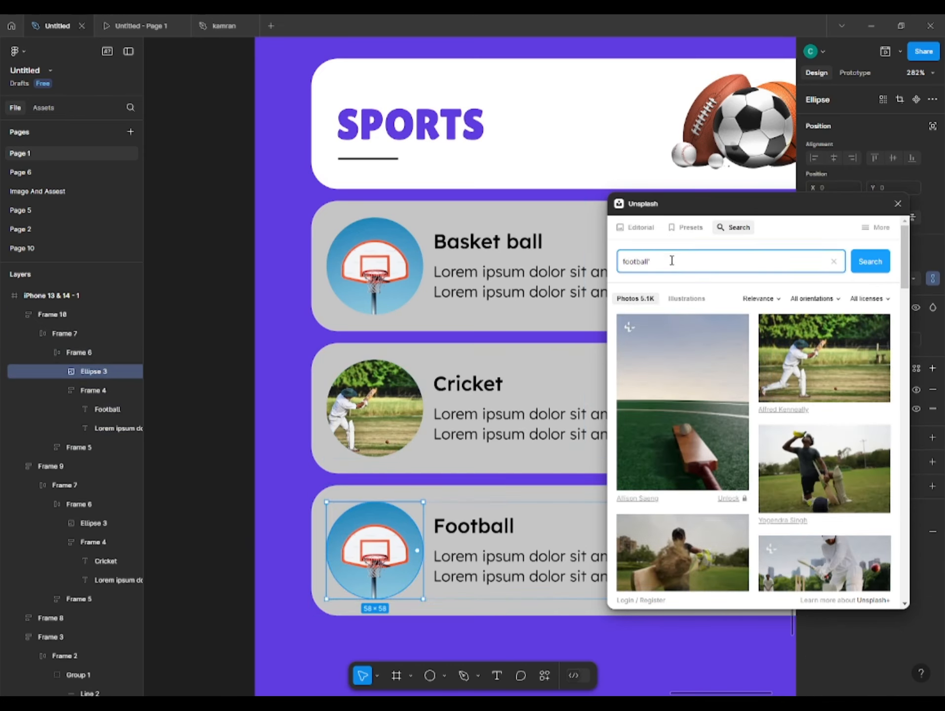
left_click(671, 261)
type("football'")
key("BackSpace")
key("Return")
left_click(681, 416)
left_click(269, 403)
scroll(265, 406, "down", 3)
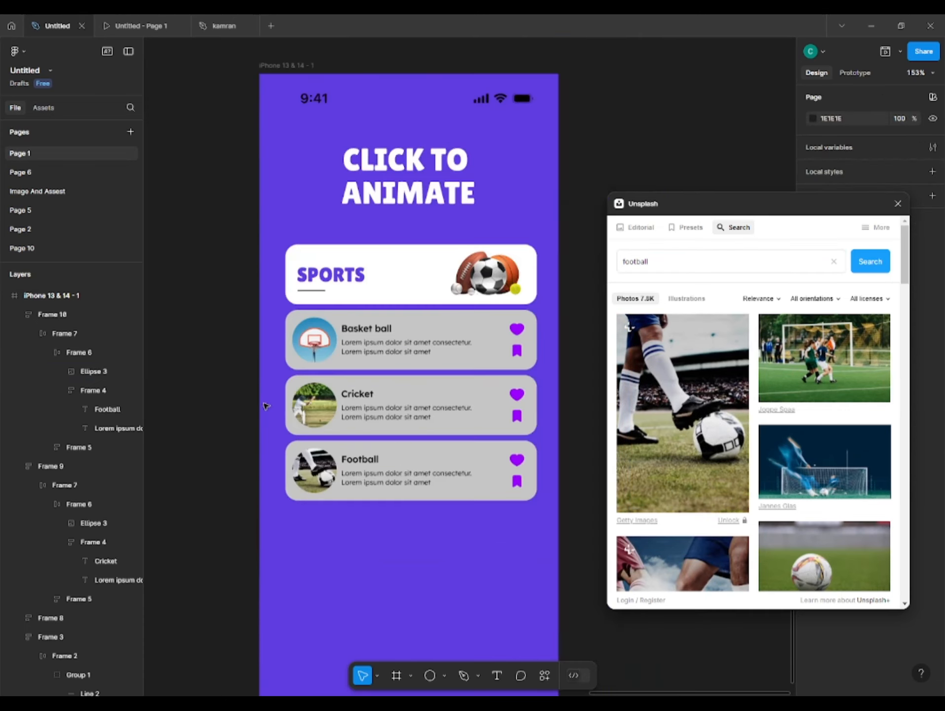
left_click(898, 204)
Move the SPORTS card and the Basket ball, Cricket and Football cards together out of the phone frame, onto the canvas beside it.
left_click(390, 311)
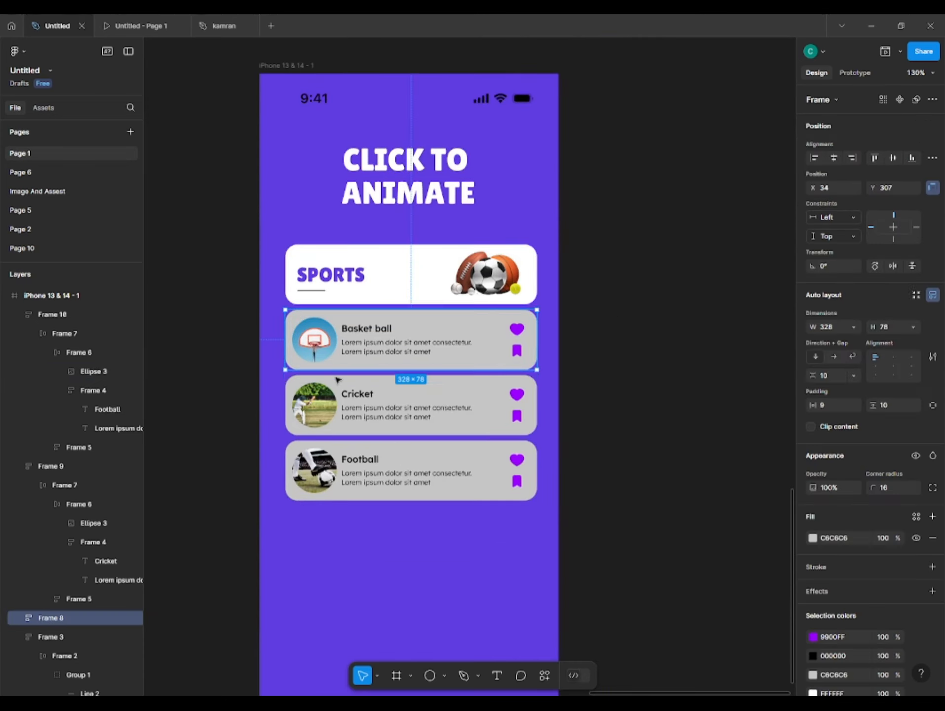
left_click(390, 376, "shift")
left_click(391, 442, "shift")
left_click(355, 290, "shift")
left_click_drag(388, 279, 567, 486)
Duplicate the set of four cards three times downward with a gap of 7 between the sets.
scroll(562, 462, "down", 3)
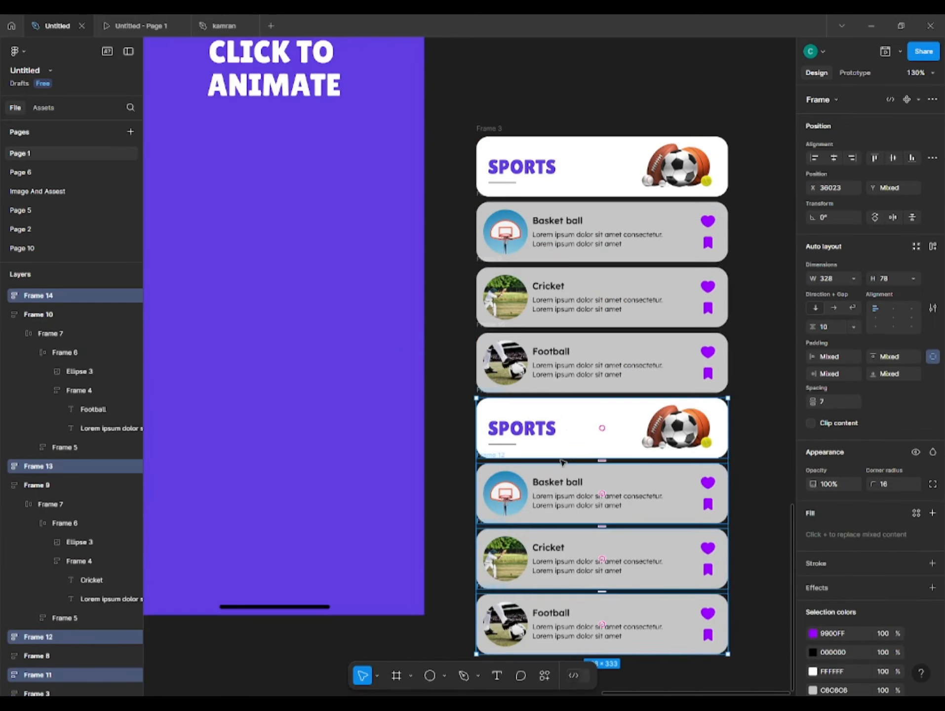
scroll(562, 457, "down", 1)
key("ctrl+d")
key("ctrl+d")
scroll(565, 450, "down", 4)
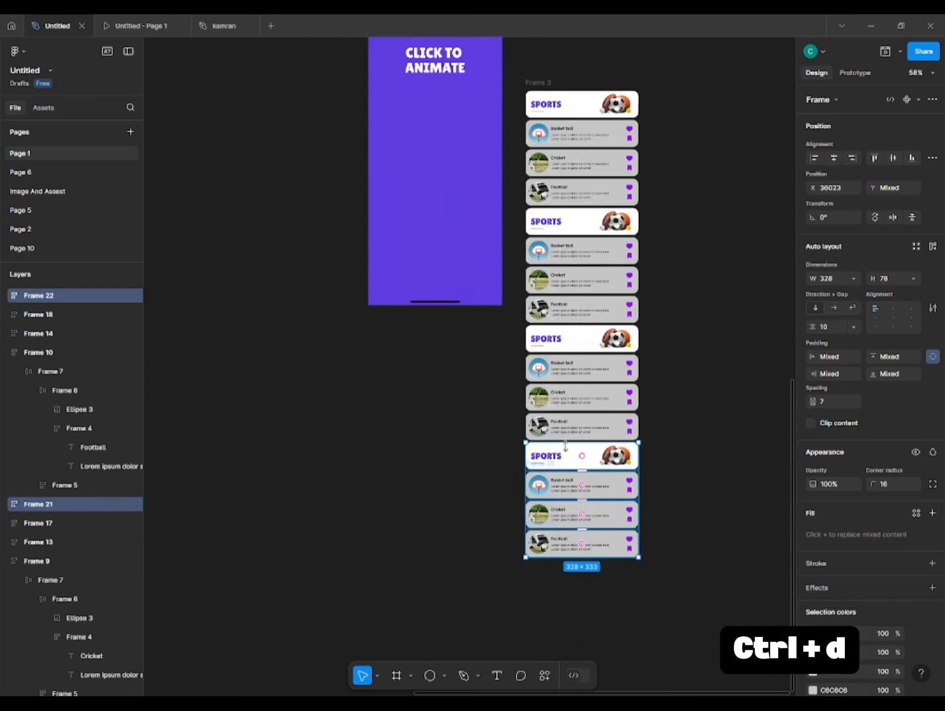
left_click(486, 367)
scroll(537, 276, "up", 1)
scroll(537, 275, "up", 8)
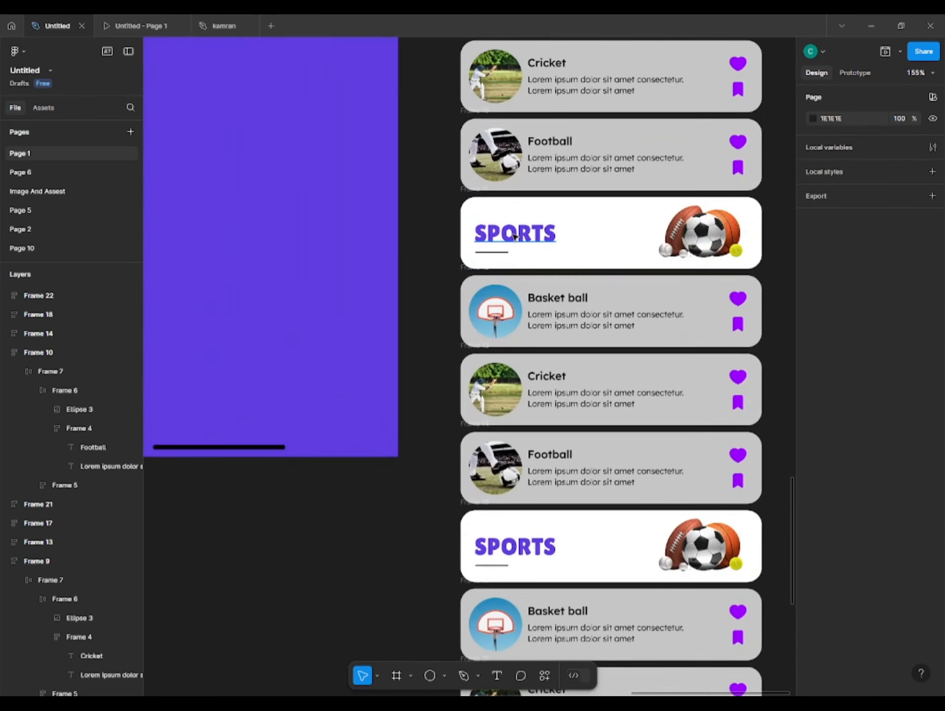
double_click(514, 234)
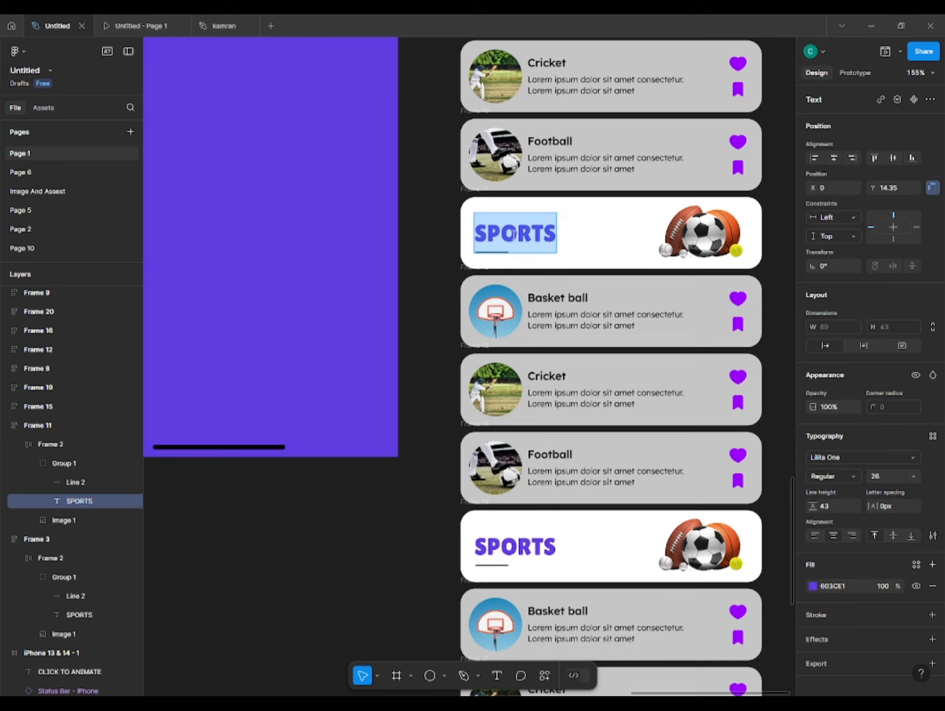
type("Music")
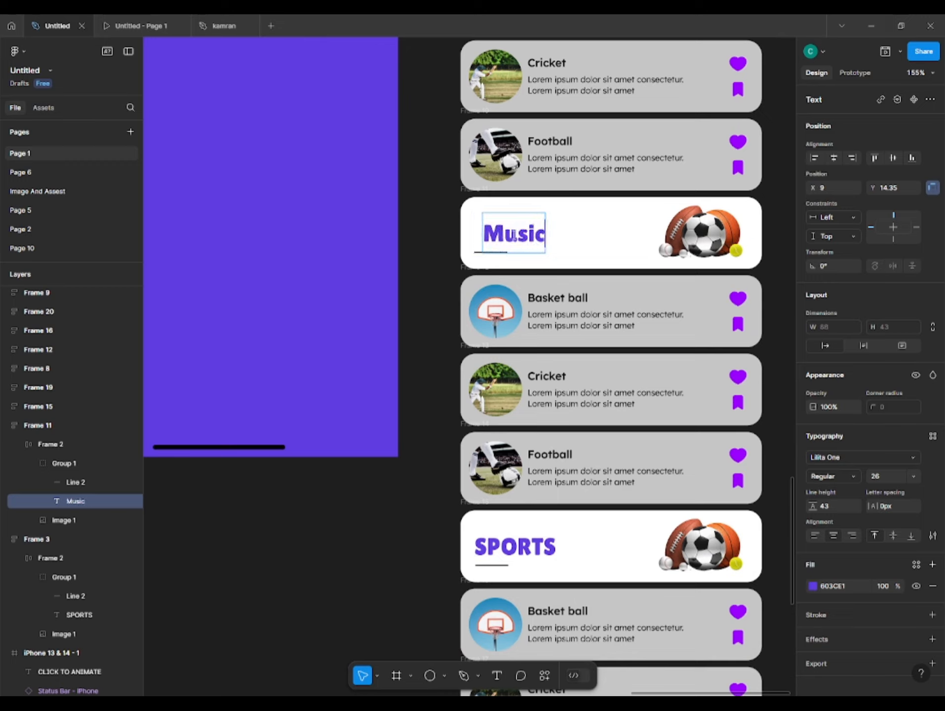
key("ctrl+z")
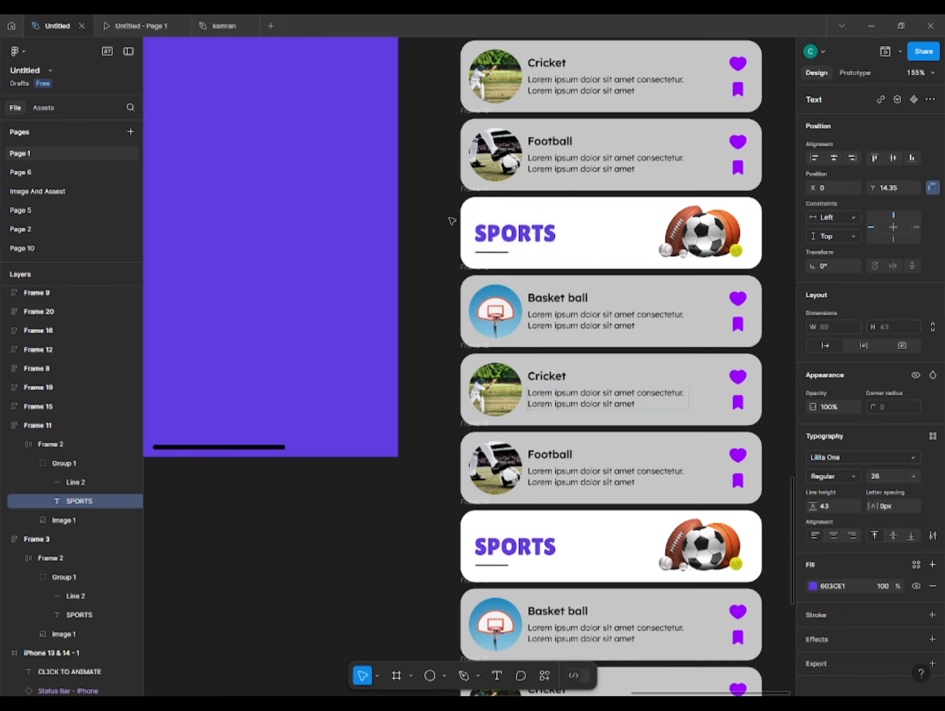
Left-align the second card set's SPORTS heading and change it to "MUSIC".
double_click(514, 230)
type("Mus")
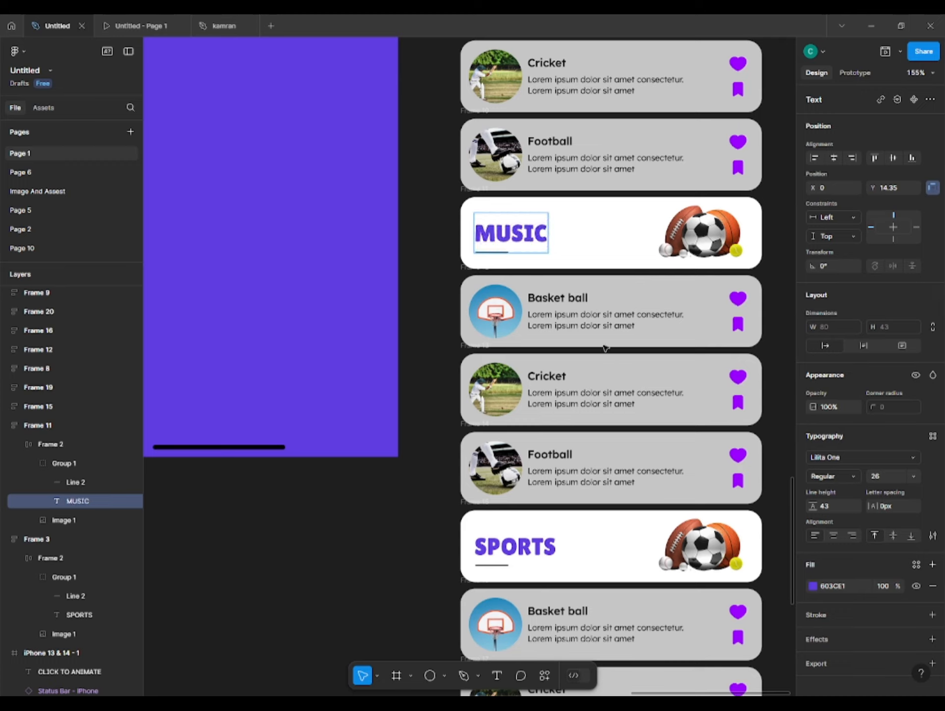
Change the third card set's heading to "UNIVERSITY" and left-align the heading and its underline.
double_click(503, 540)
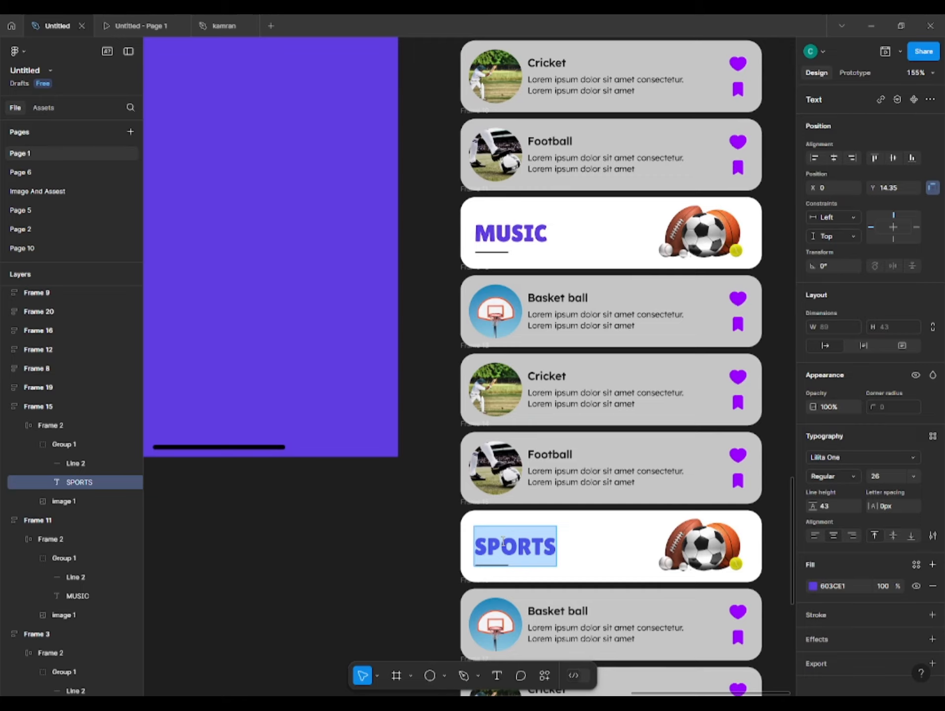
type("UNIVERSITY")
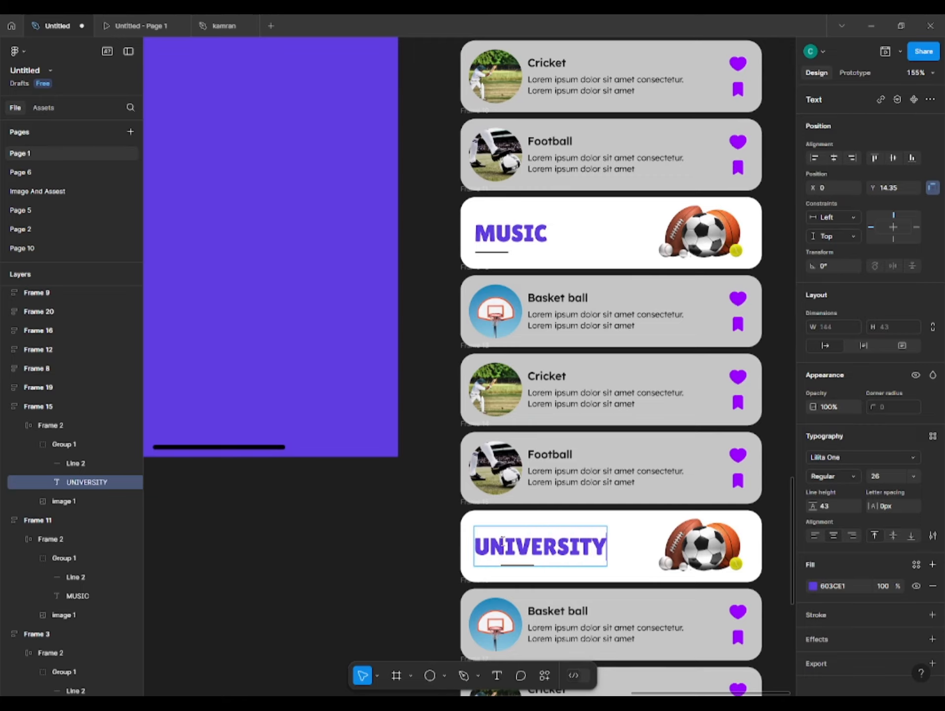
scroll(502, 540, "down", 3)
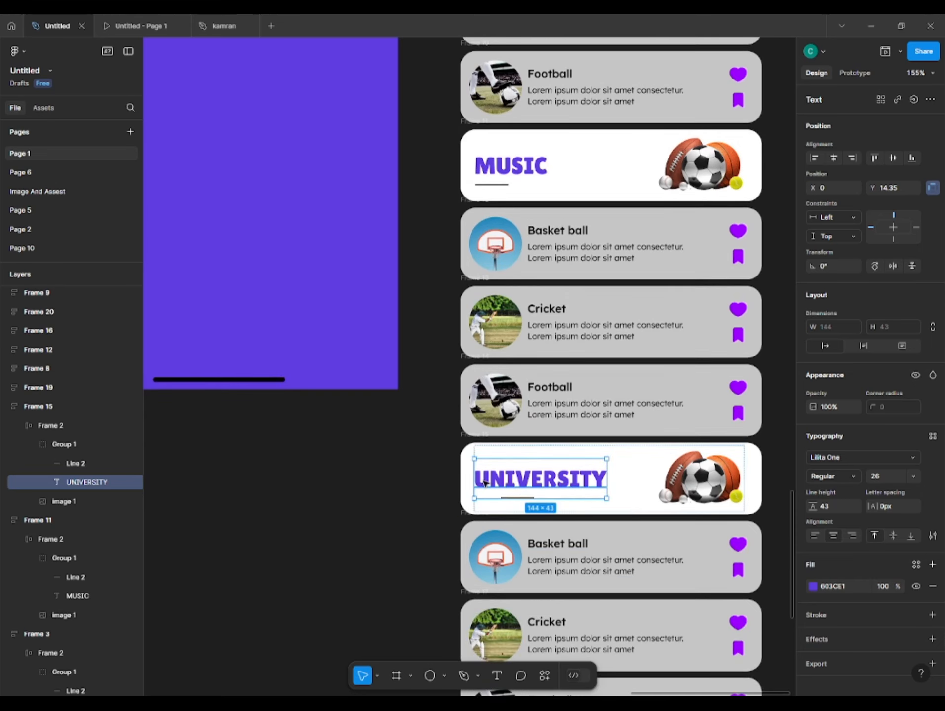
double_click(514, 493)
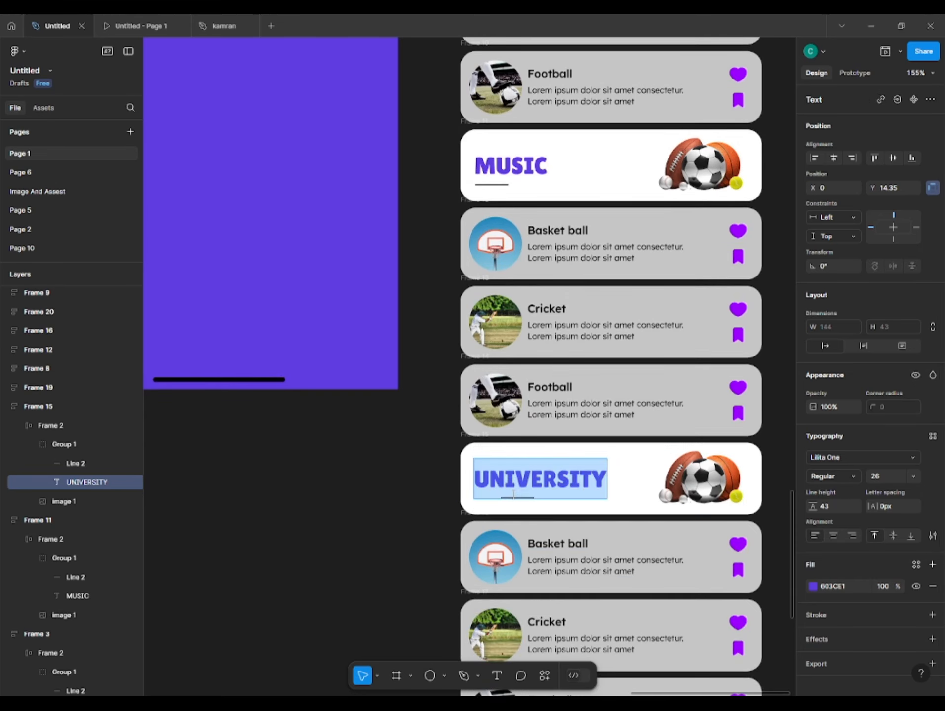
key("Escape")
left_click(327, 538)
scroll(327, 538, "down", 3)
left_click(457, 509)
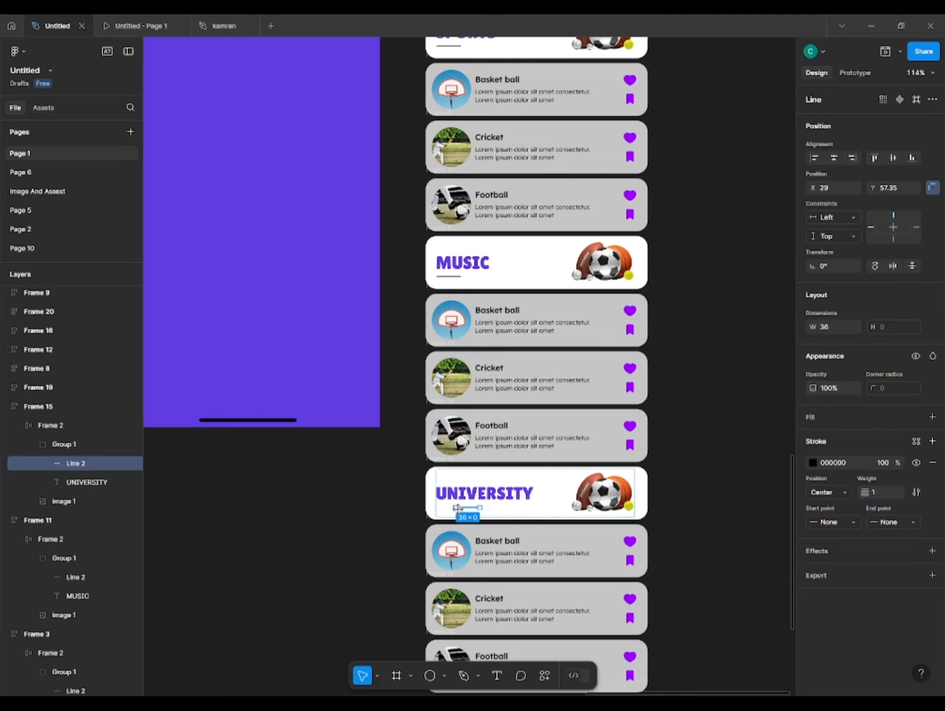
left_click(473, 486, "shift")
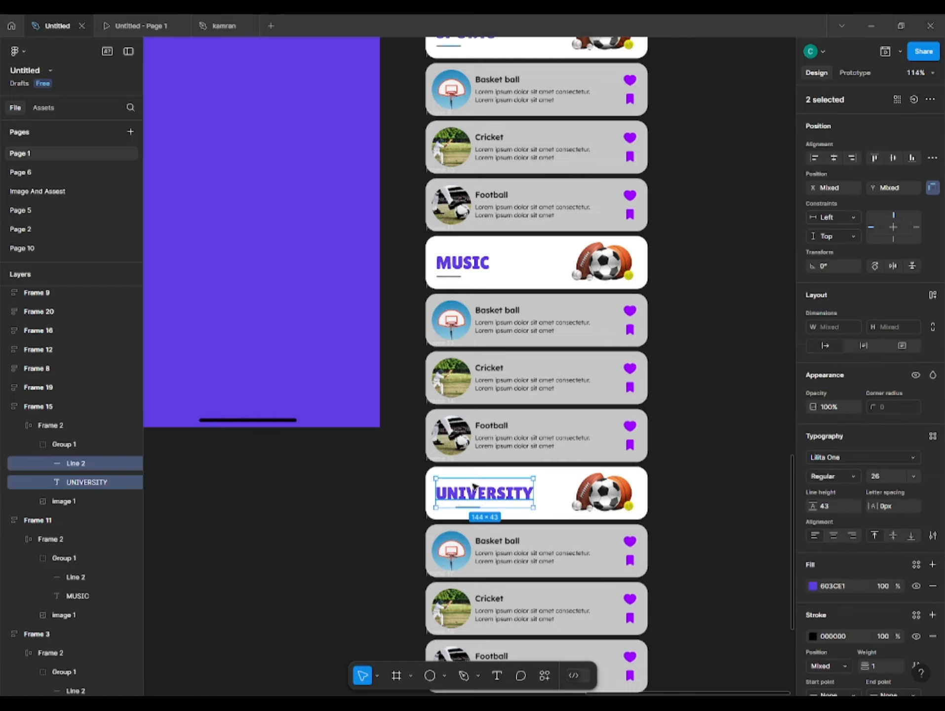
left_click(374, 461)
Left-align the fourth card set's SPORTS heading and change it to "AGRICULTURE".
left_click_drag(408, 601, 376, 349)
scroll(380, 459, "up", 5)
left_click(440, 479, "ctrl")
double_click(442, 481)
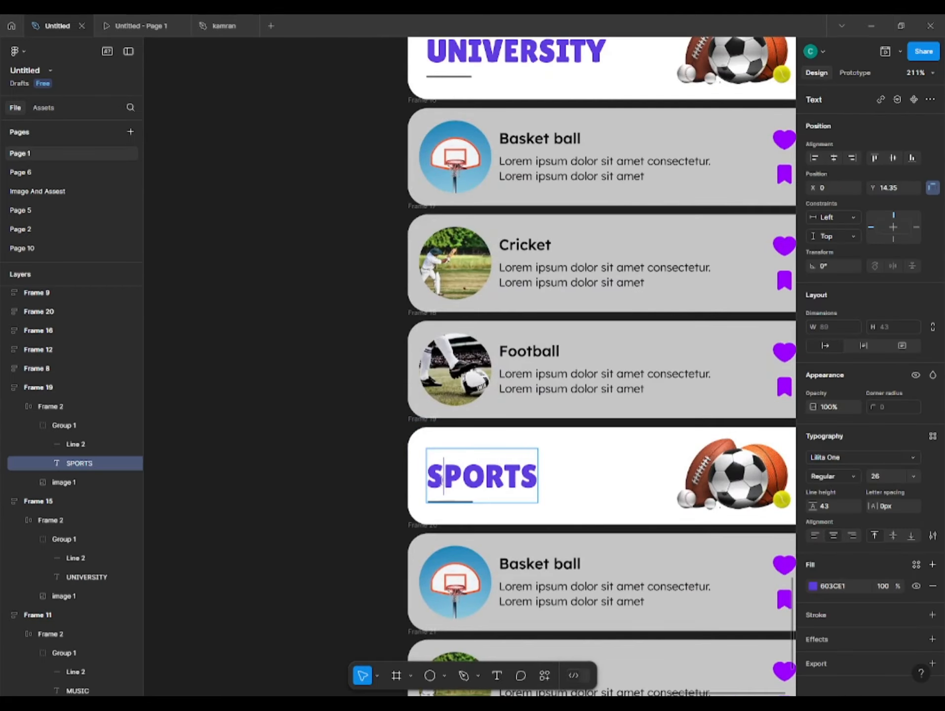
scroll(450, 482, "up", 1)
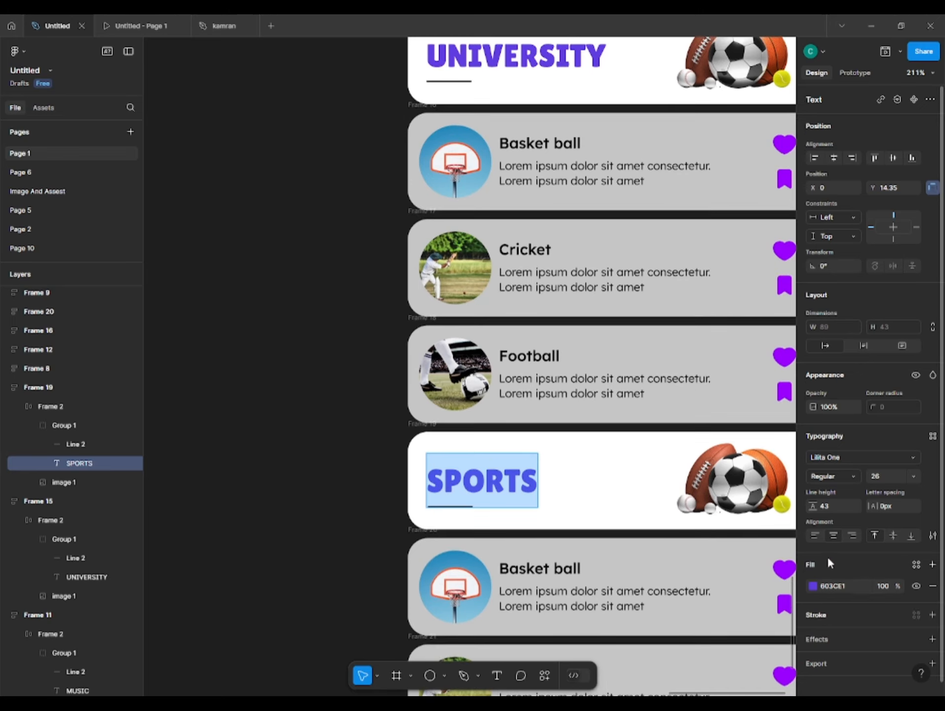
left_click(815, 536)
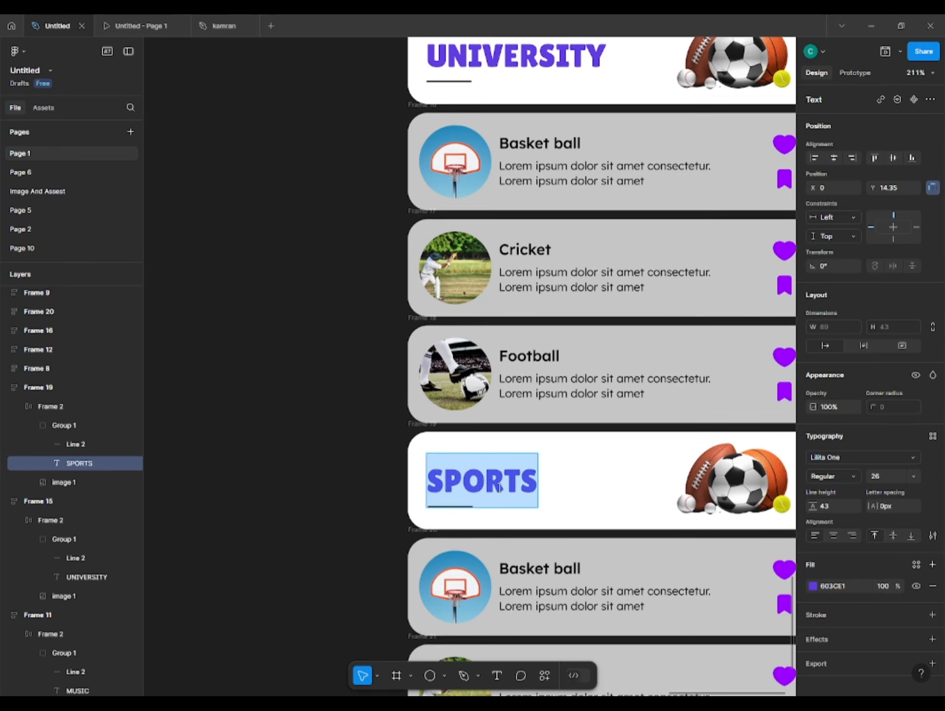
type("AGRICUL")
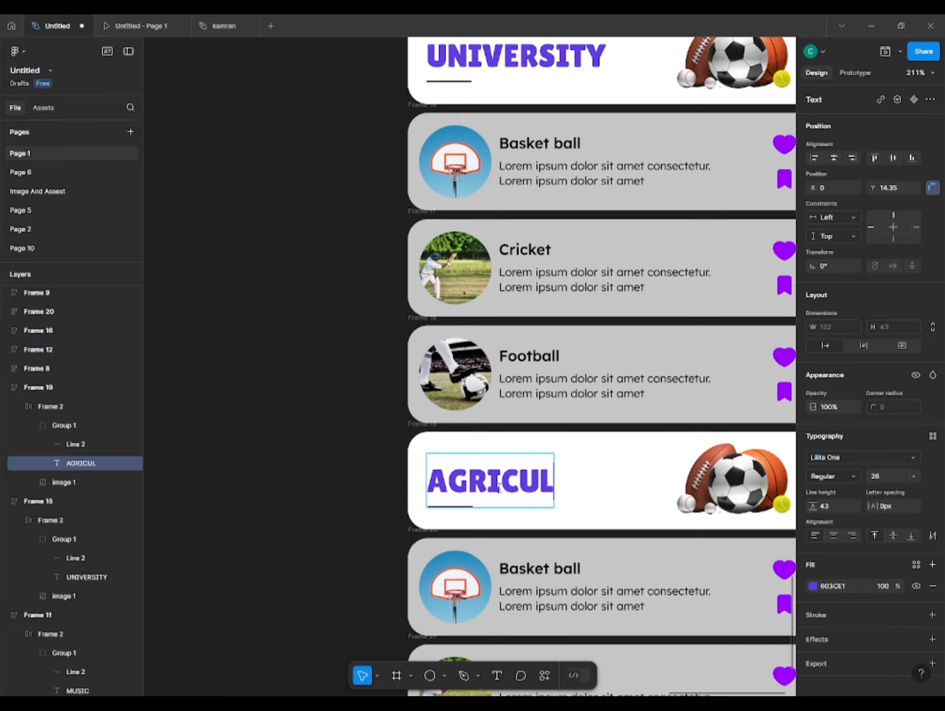
left_click(334, 493)
left_click(333, 492)
Move the four images from the "Image And Assest" page to Page 1, beside the card sets.
scroll(334, 493, "down", 3)
left_click_drag(314, 475, 371, 557)
left_click(102, 191)
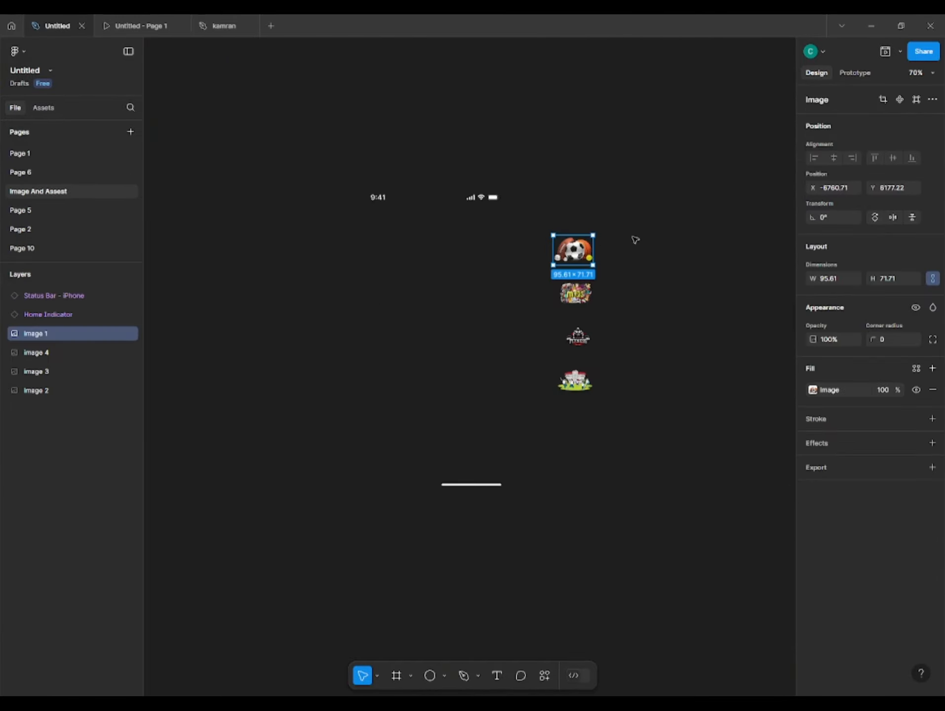
left_click_drag(628, 224, 555, 420)
key("ctrl+c")
key("Delete")
left_click(27, 153)
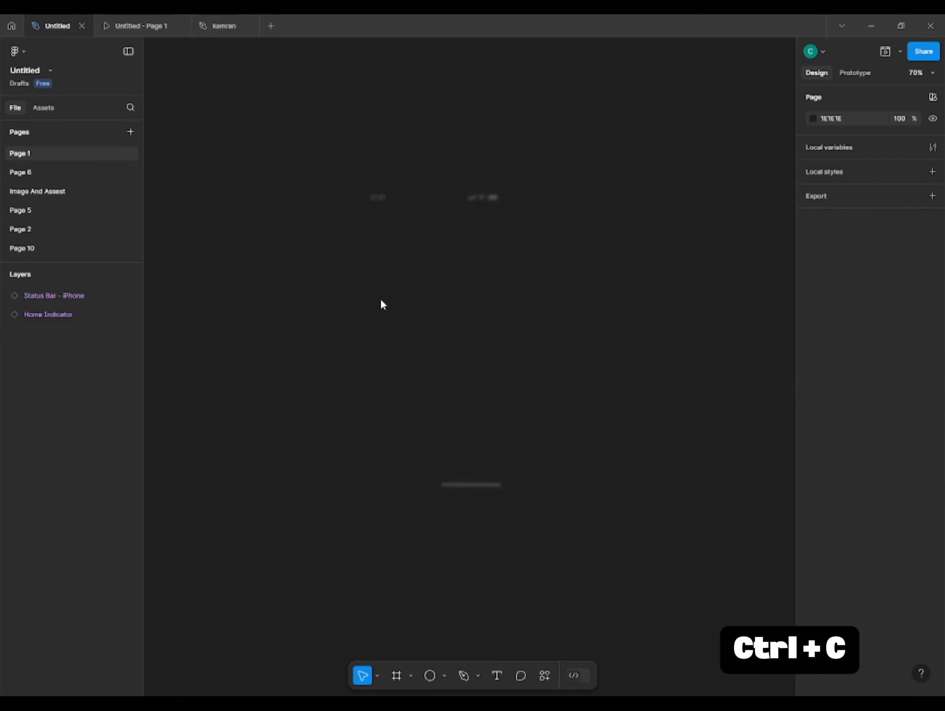
key("ctrl+v")
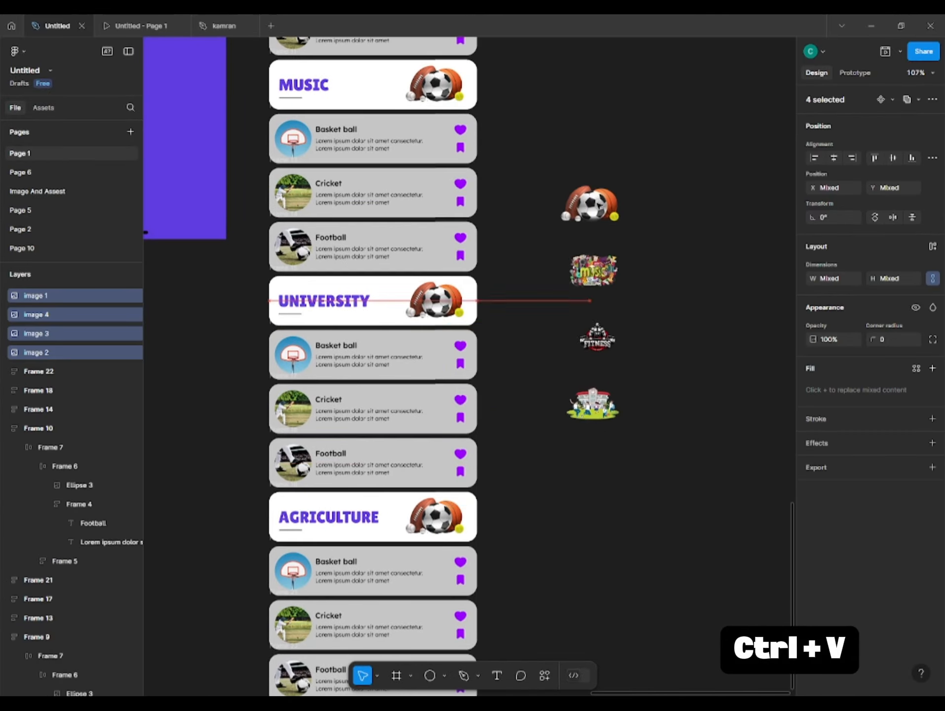
Change the UNIVERSITY heading to "GYM" and the AGRICULTURE heading to "SCHOOL".
scroll(328, 276, "up", 1)
left_click(322, 304)
double_click(322, 304)
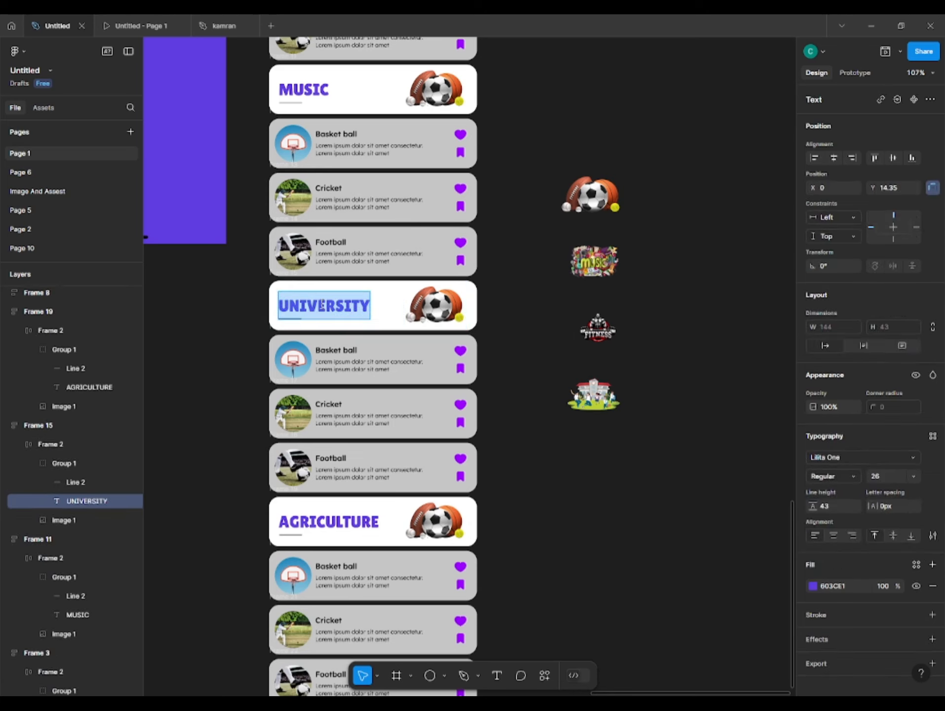
type("GYM")
double_click(294, 516)
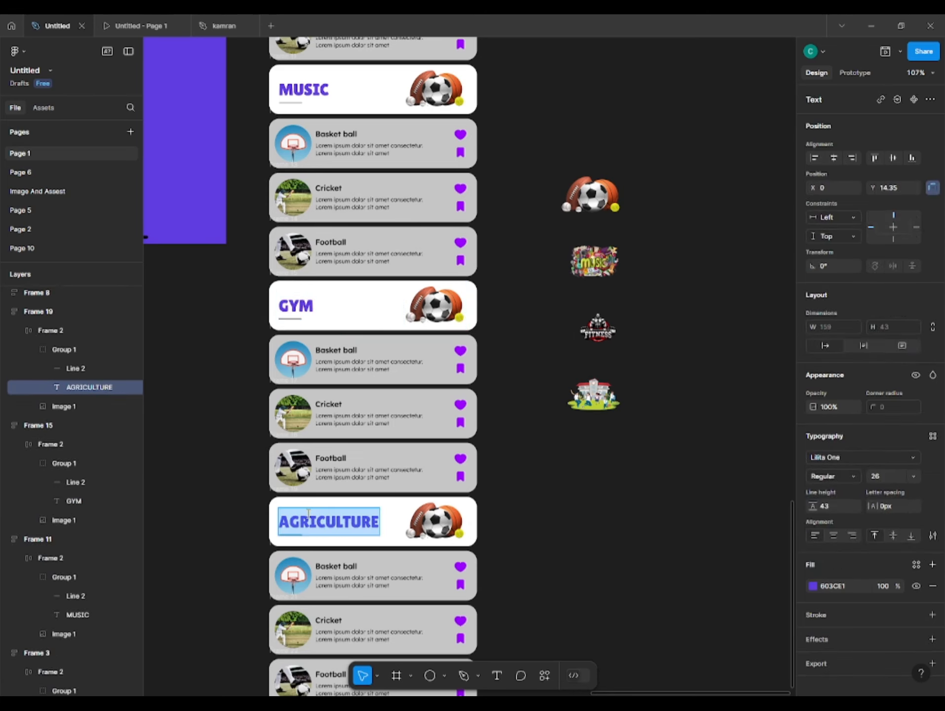
type("SCHOOL")
scroll(413, 514, "down", 1)
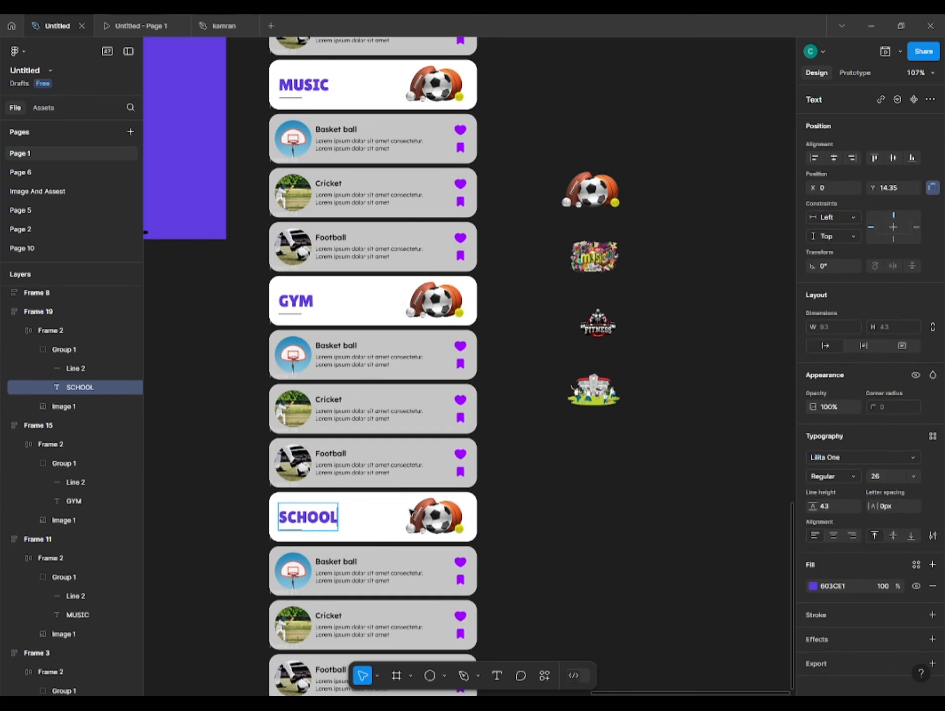
Replace the sports balls image in the MUSIC card with the colourful music image from the canvas.
left_click(611, 259)
key("ctrl+x")
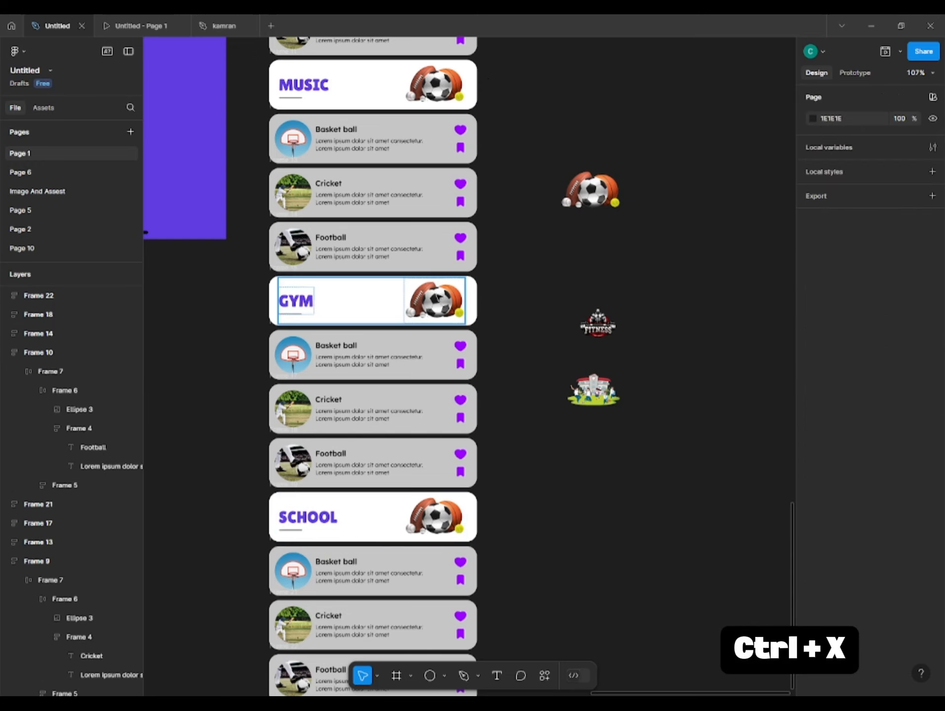
left_click(437, 299)
left_click(456, 79)
key("ctrl+v")
left_click(374, 85)
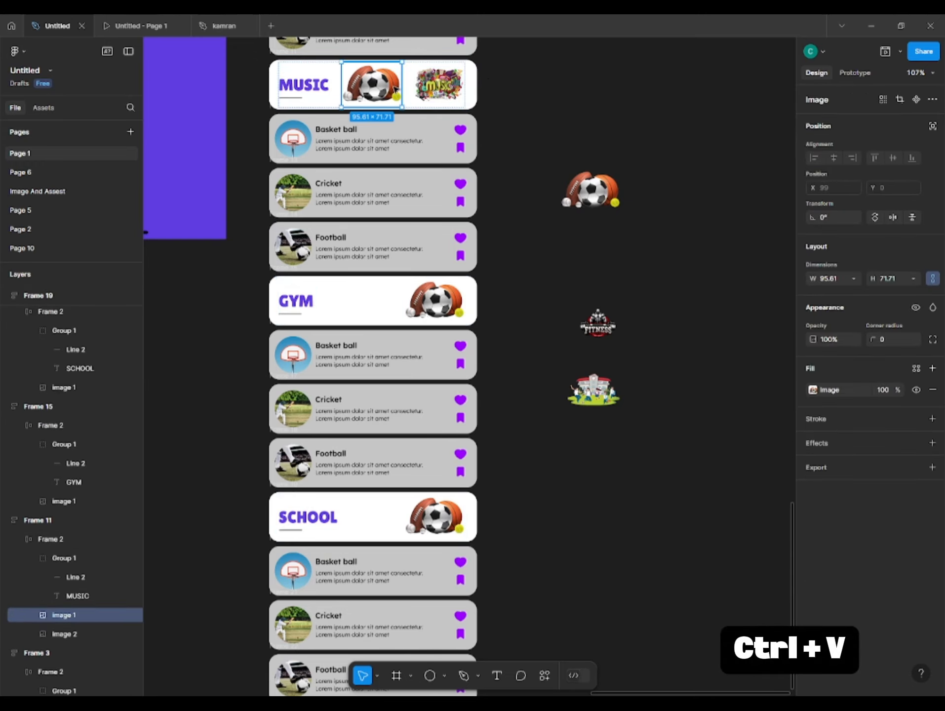
key("Delete")
Replace the sports balls image in the GYM card with the fitness logo image from the canvas.
left_click(596, 323)
key("ctrl+x")
left_click(437, 298)
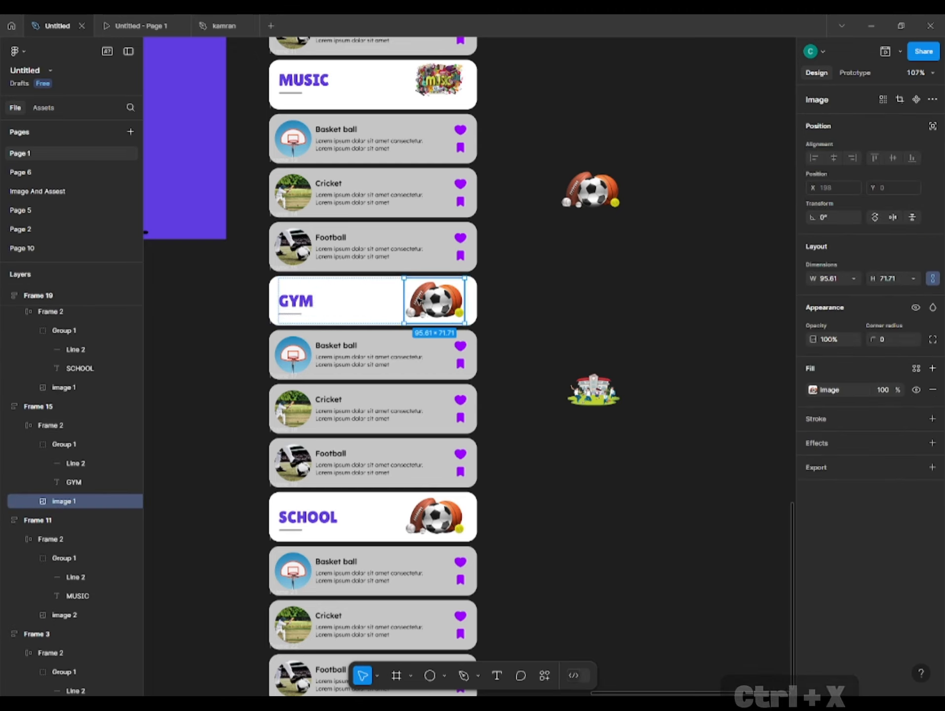
key("ctrl+v")
left_click(367, 300)
key("Delete")
Replace the sports balls image in the SCHOOL card with the school building image from the canvas.
scroll(370, 336, "down", 2)
double_click(436, 399)
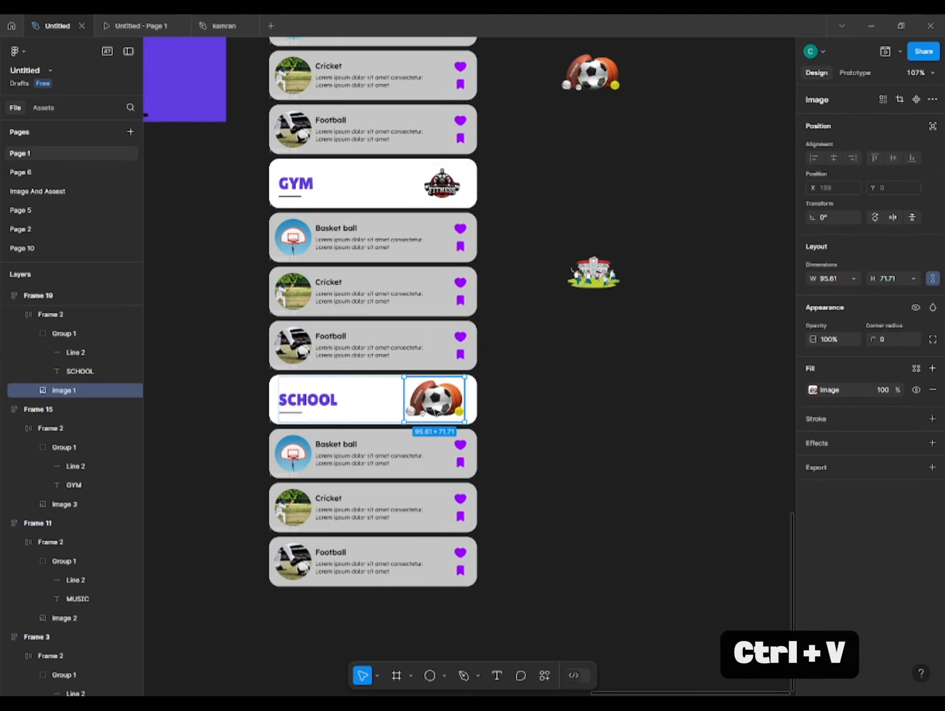
left_click(594, 272)
key("ctrl+x")
double_click(420, 411)
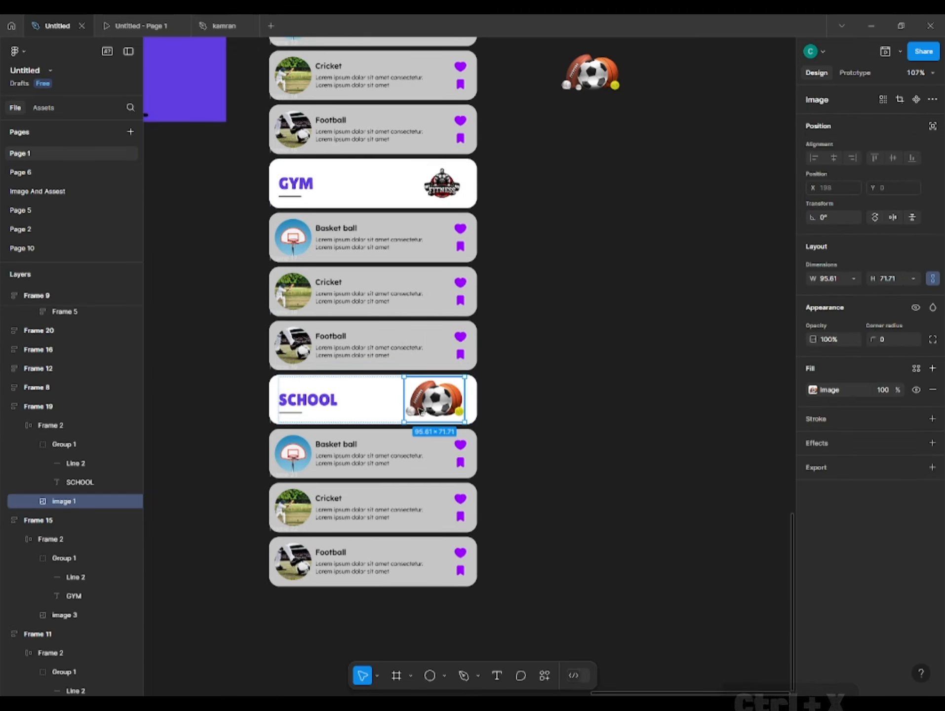
key("ctrl+v")
left_click(391, 412)
key("Delete")
left_click(382, 393)
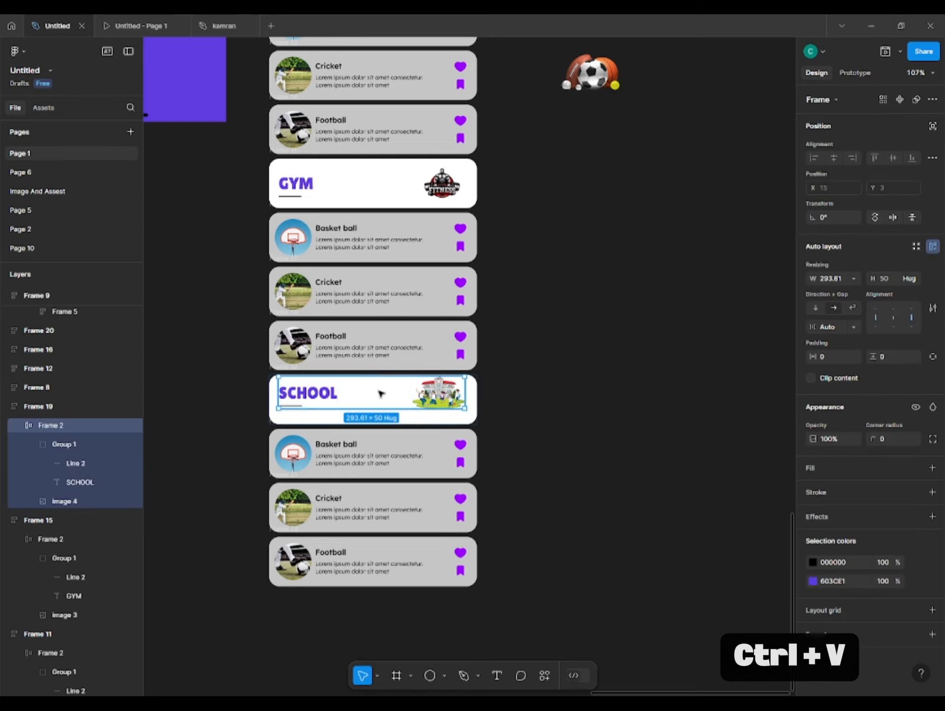
Move the heading and image group down inside the SCHOOL card so it sits vertically centred.
left_click(380, 400, "ctrl")
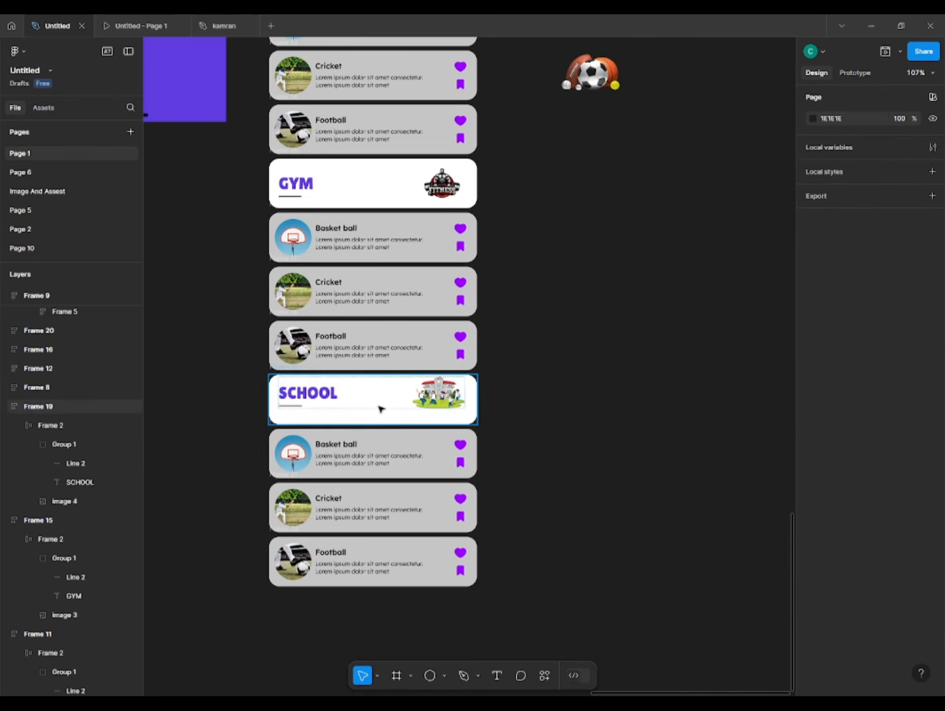
scroll(376, 406, "up", 4)
left_click(336, 373)
left_click_drag(357, 416, 357, 445)
left_click_drag(342, 424, 398, 437)
key("alt")
key("alt")
left_click(161, 369)
scroll(190, 359, "down", 5)
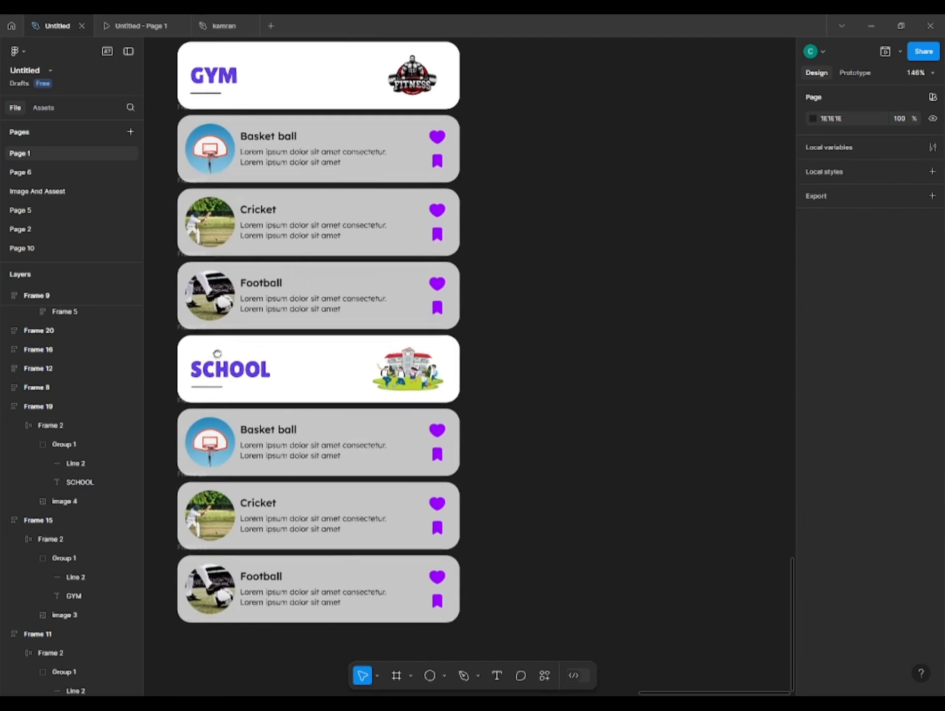
Retitle the first two MUSIC detail cards "Atif aslam" and "Ali Zafar".
left_click_drag(237, 351, 308, 459)
scroll(388, 179, "up", 1)
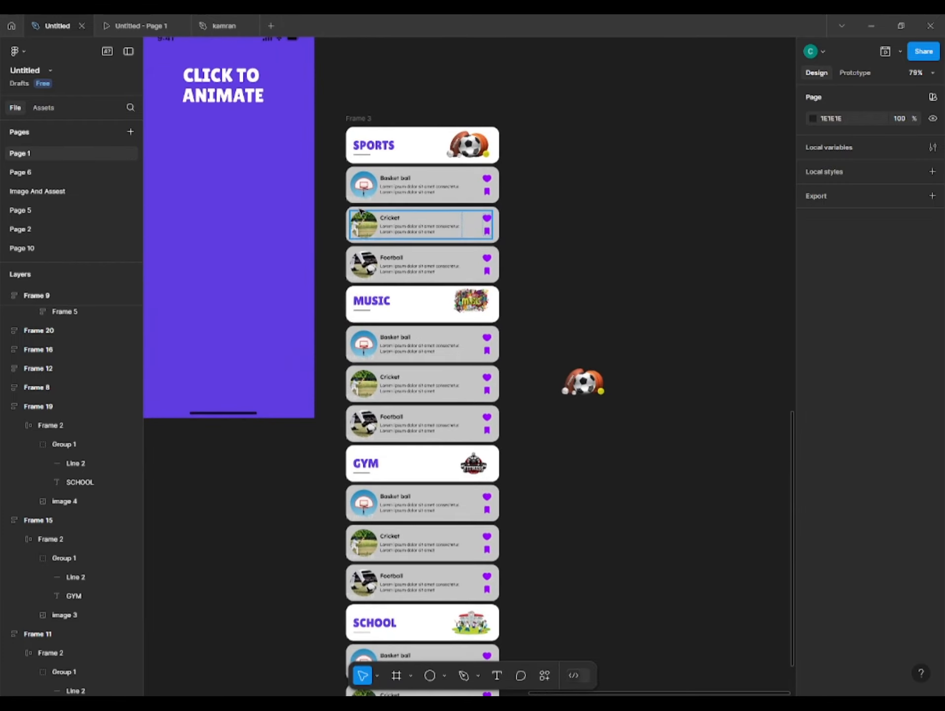
scroll(405, 348, "up", 8)
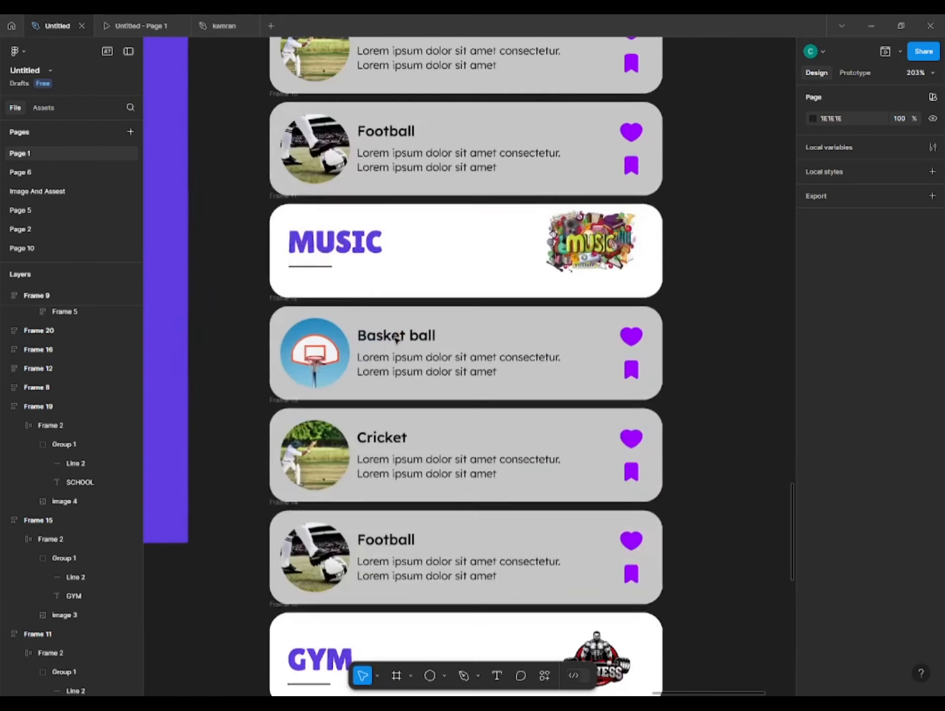
double_click(385, 337)
key("Return")
type("N")
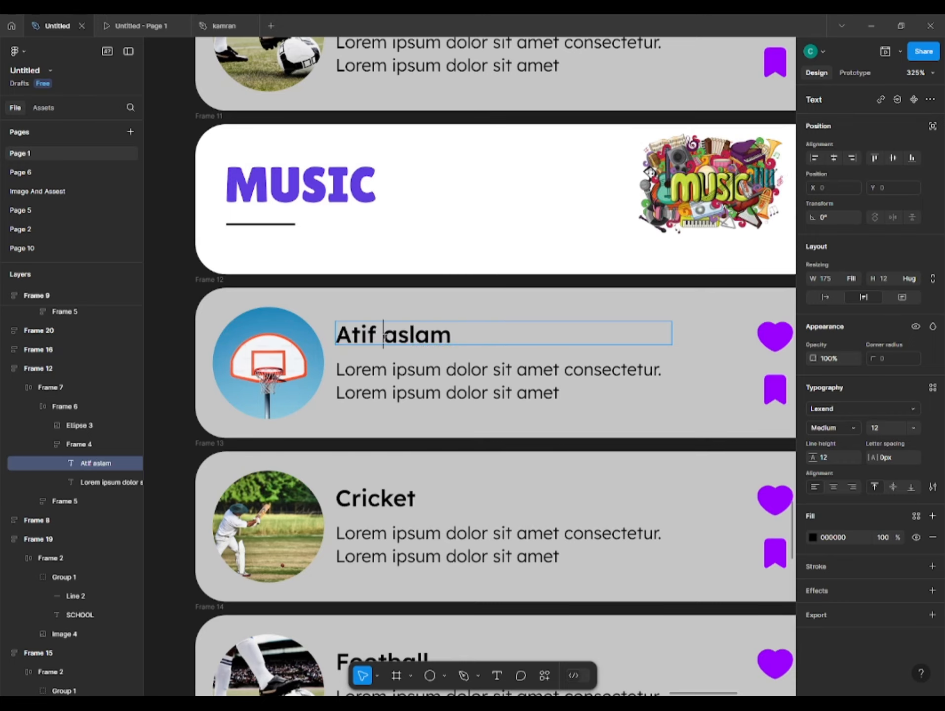
scroll(386, 337, "down", 1)
double_click(393, 479)
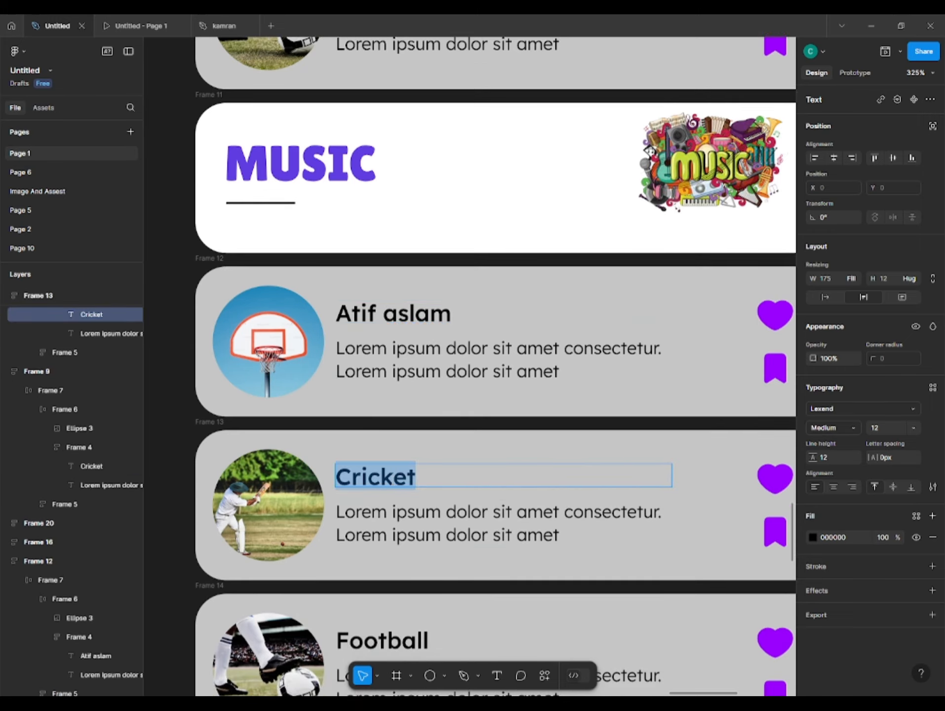
type("Ali Zafa")
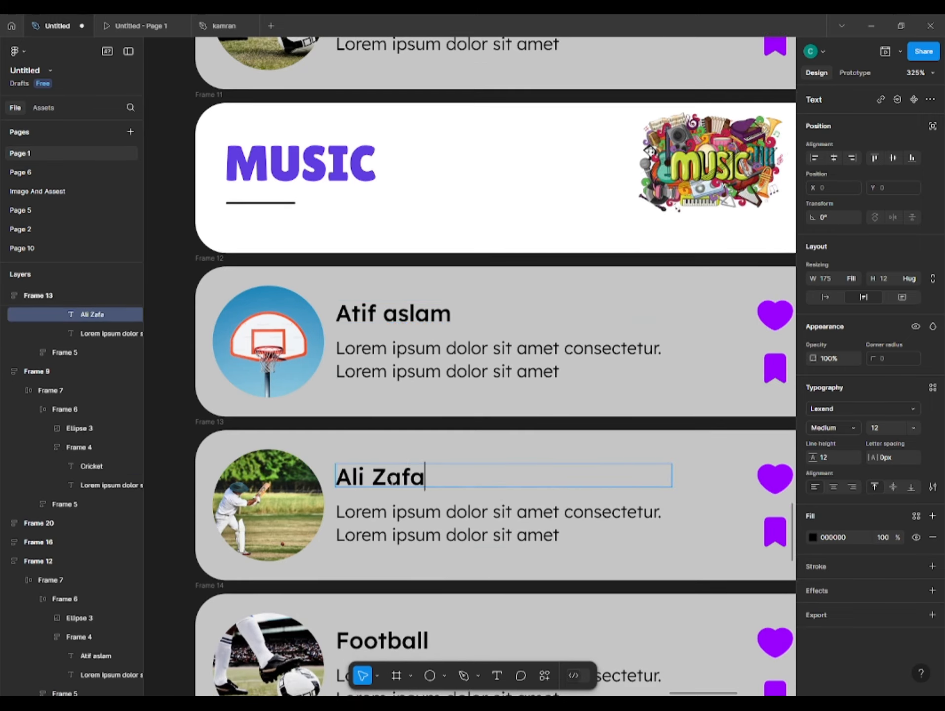
type("r")
Change the title of the third MUSIC detail card to "Quratul-ain bloch".
scroll(392, 382, "down", 5)
double_click(391, 382)
type("Quratul")
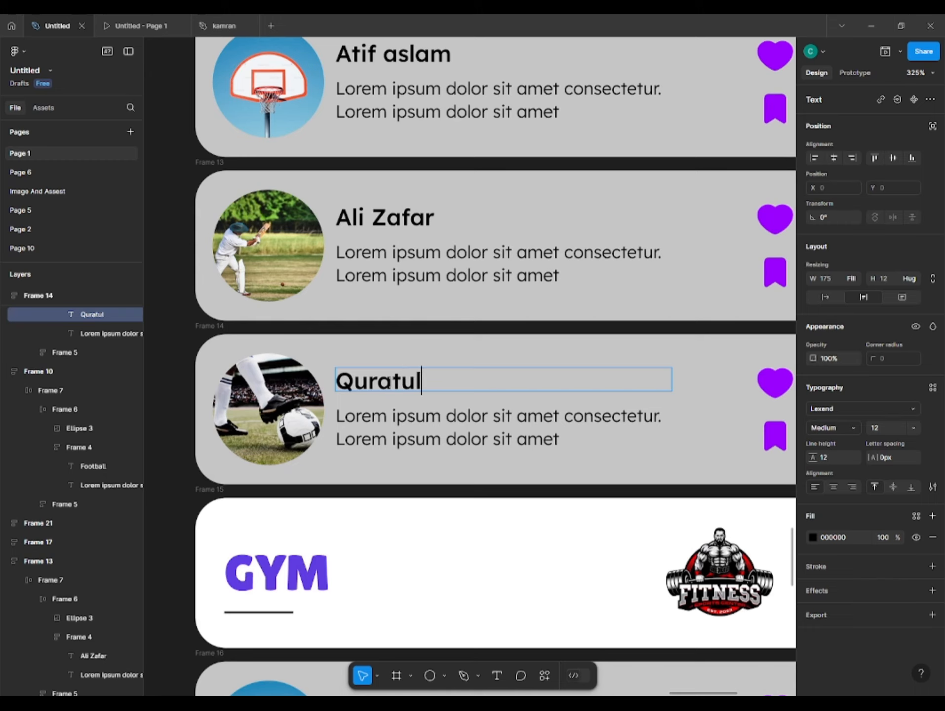
type("-ain bloch")
Retitle the first two GYM detail cards "Traning" and "Booking".
scroll(372, 367, "down", 5)
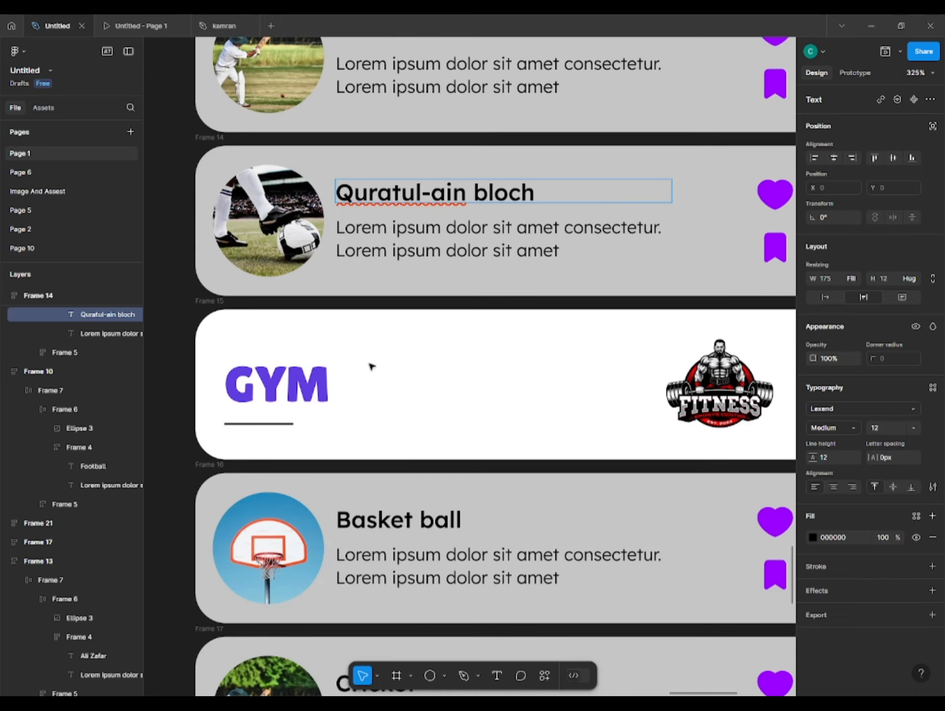
double_click(402, 520)
scroll(401, 519, "down", 2)
type("B")
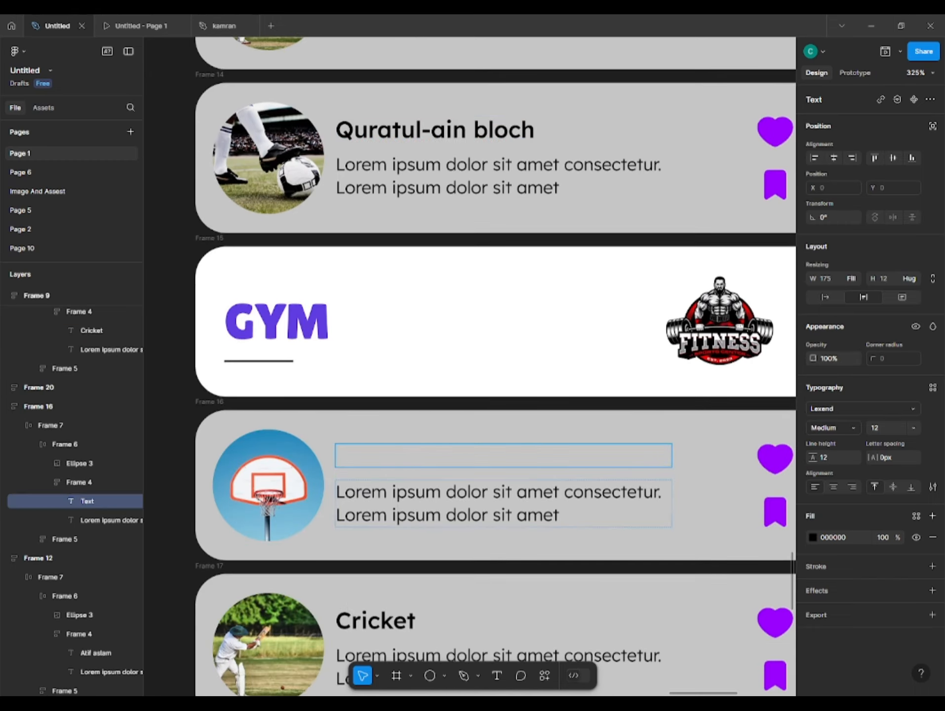
type("raning")
scroll(384, 503, "down", 4)
double_click(384, 501)
type("Booki")
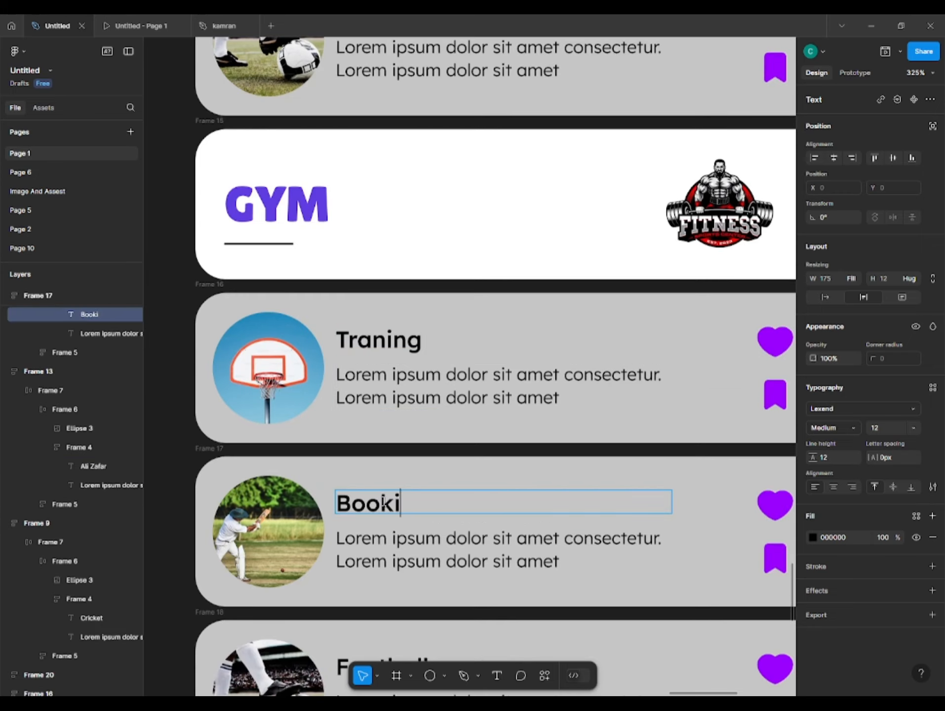
type("ng")
Change the title of the third GYM detail card to "Selfie".
scroll(385, 501, "down", 4)
double_click(377, 549)
type("Sel")
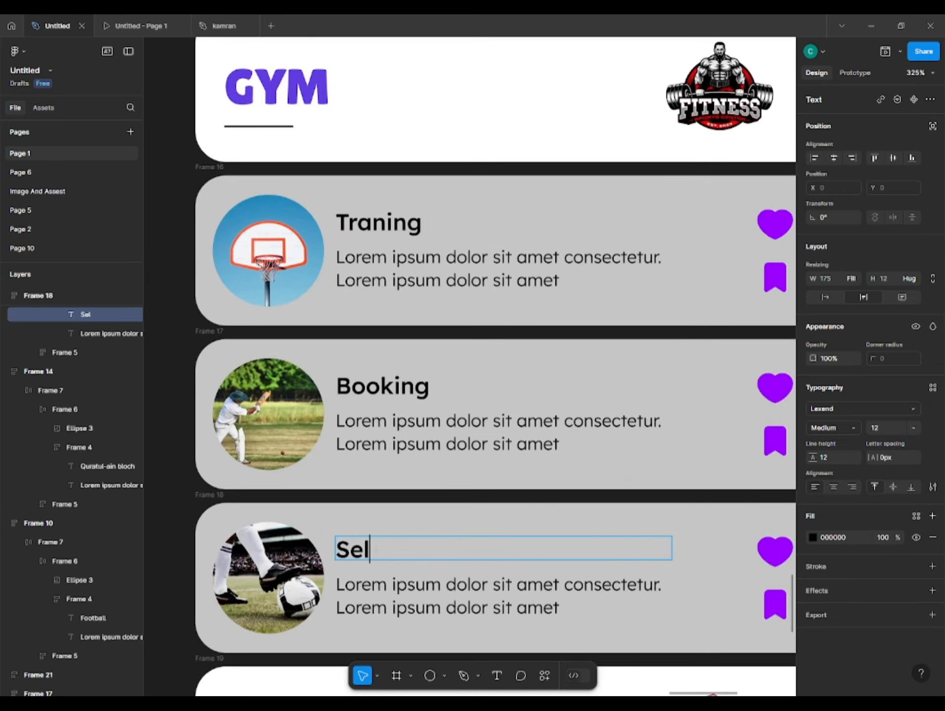
type("fie")
Retitle the first two SCHOOL detail cards "Function" and "Periods".
scroll(398, 388, "down", 16)
double_click(398, 384)
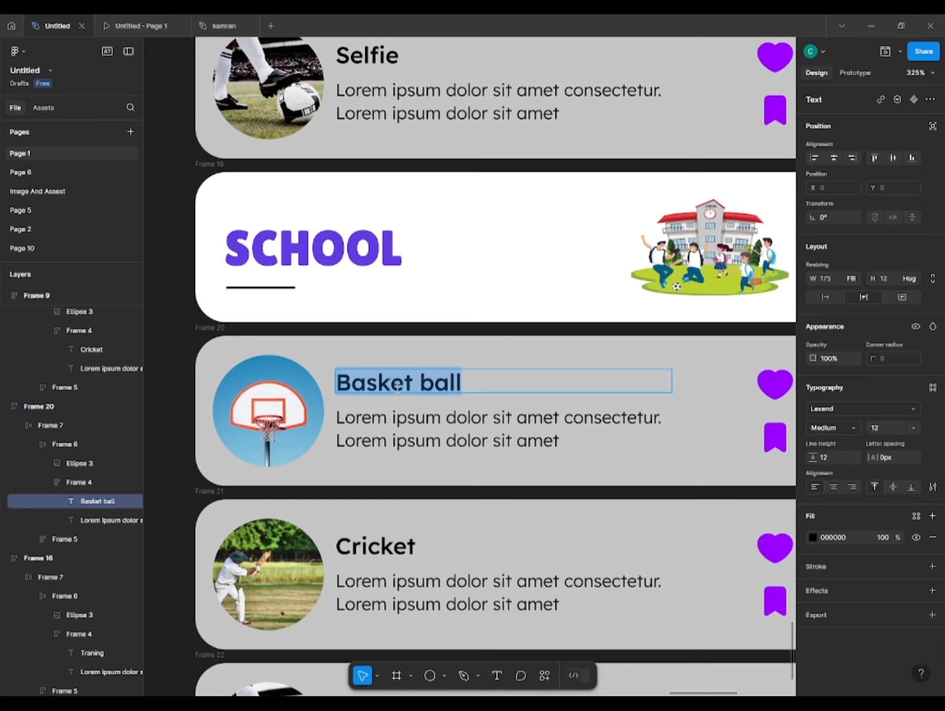
type("Function")
scroll(398, 388, "down", 1)
double_click(375, 524)
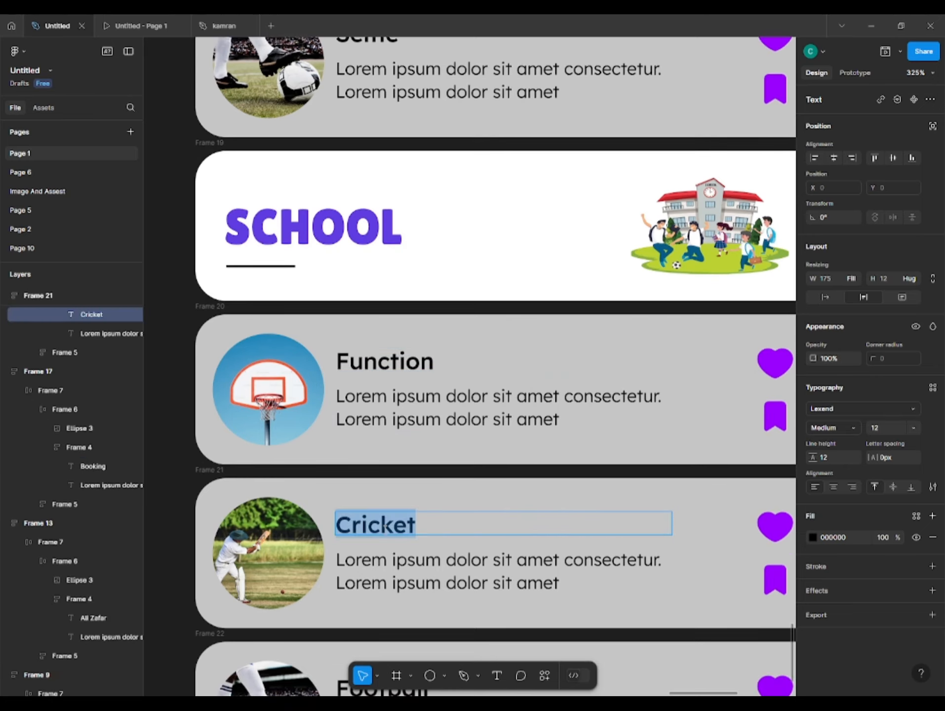
type("Perios")
key("BackSpace")
type("ds")
Change the title of the third SCHOOL detail card to "Principle".
scroll(394, 640, "down", 1)
double_click(394, 640)
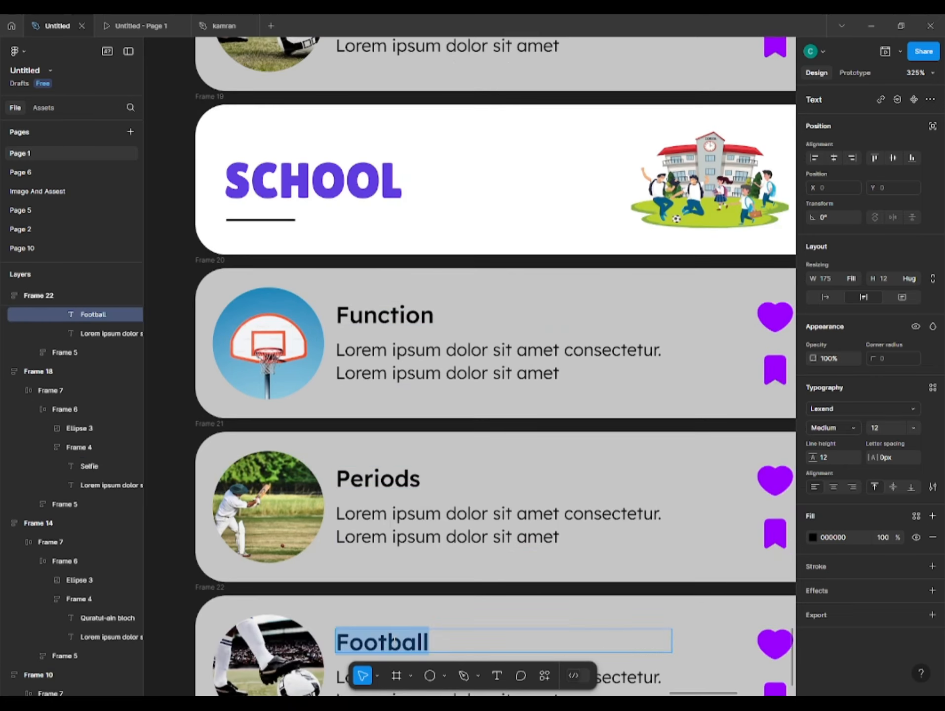
type("Princi")
scroll(395, 641, "down", 1)
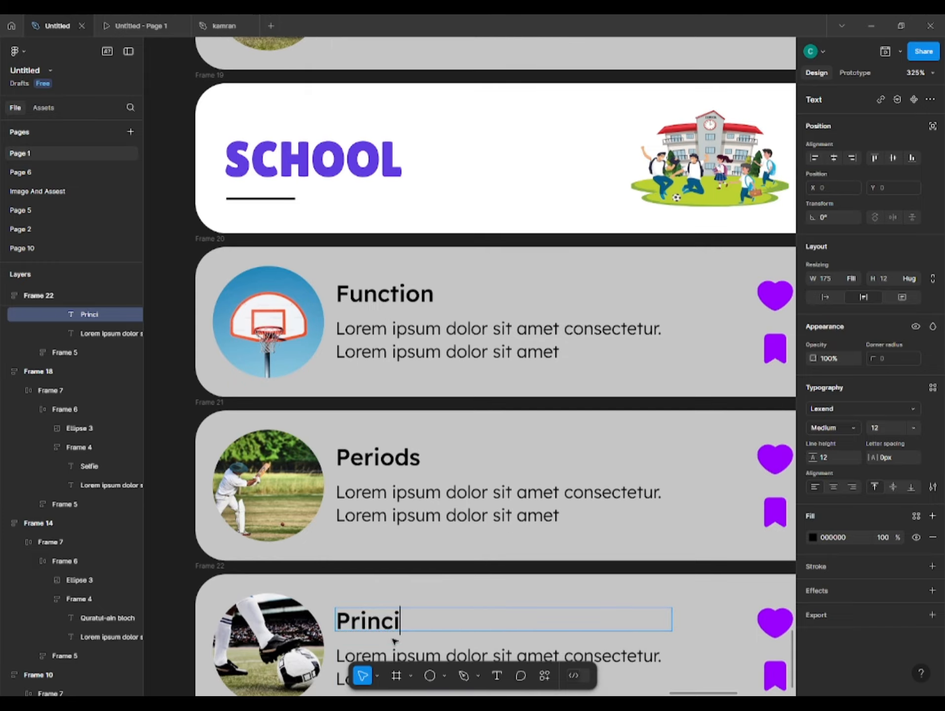
key("BackSpace")
type("e")
scroll(395, 641, "down", 4)
scroll(460, 516, "down", 3)
left_click(460, 518)
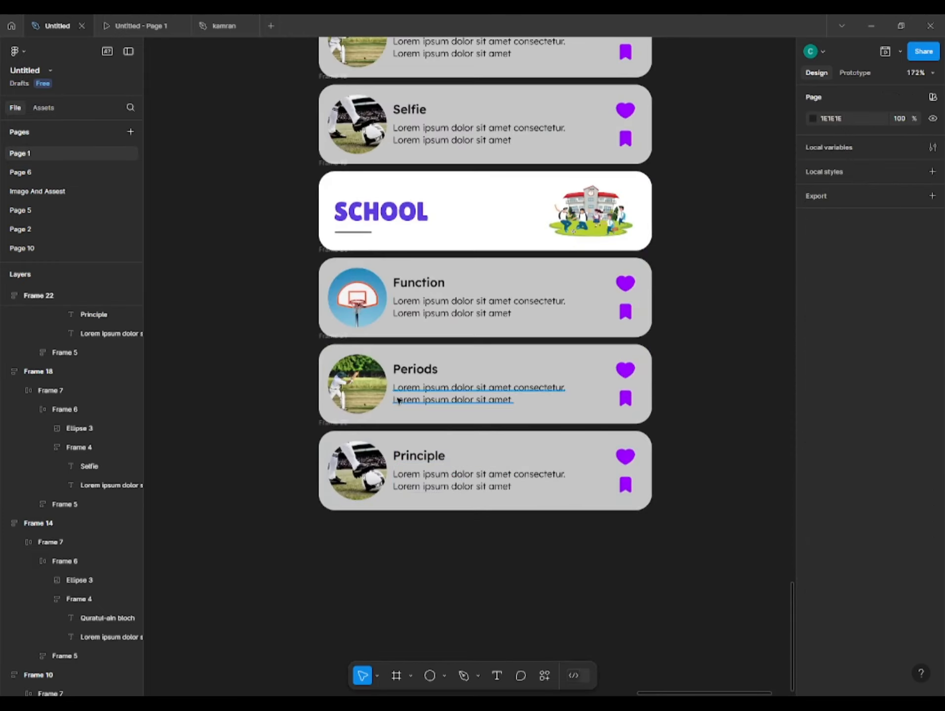
Select the Basket ball, Cricket and Football cards under SPORTS and overlap them with a vertical spacing of -77.
left_click_drag(397, 399, 422, 657)
left_click_drag(459, 119, 450, 350)
left_click(366, 352)
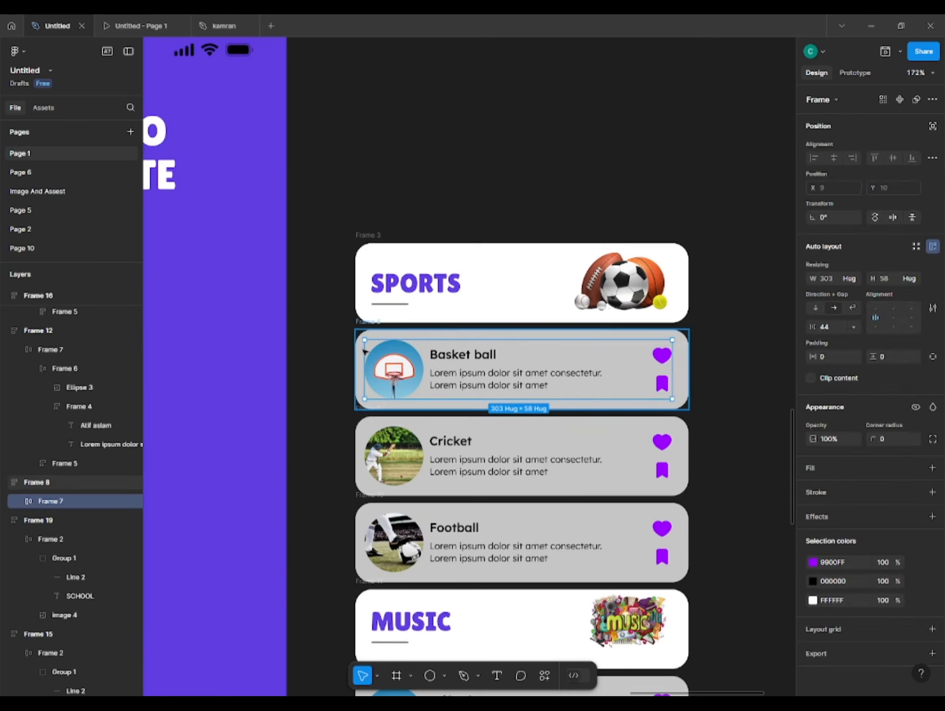
left_click(356, 327)
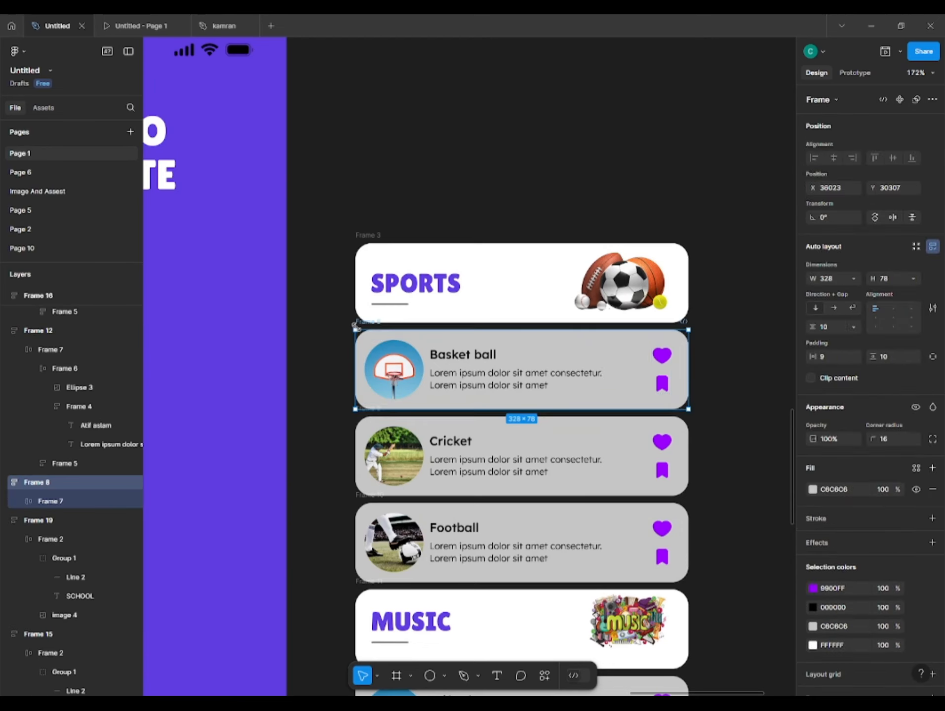
left_click(361, 423, "shift")
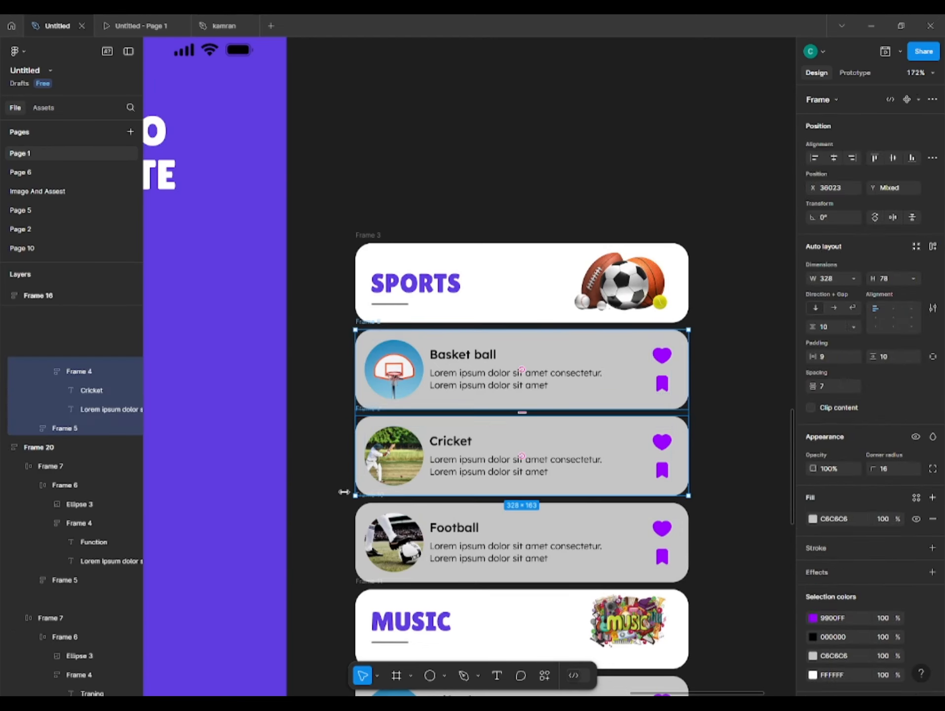
left_click(363, 516, "shift")
left_click_drag(813, 387, 681, 401)
Move the overlapped detail cards onto the SPORTS card and send them to the back.
left_click_drag(579, 373, 559, 297)
right_click(559, 299)
left_click(583, 363)
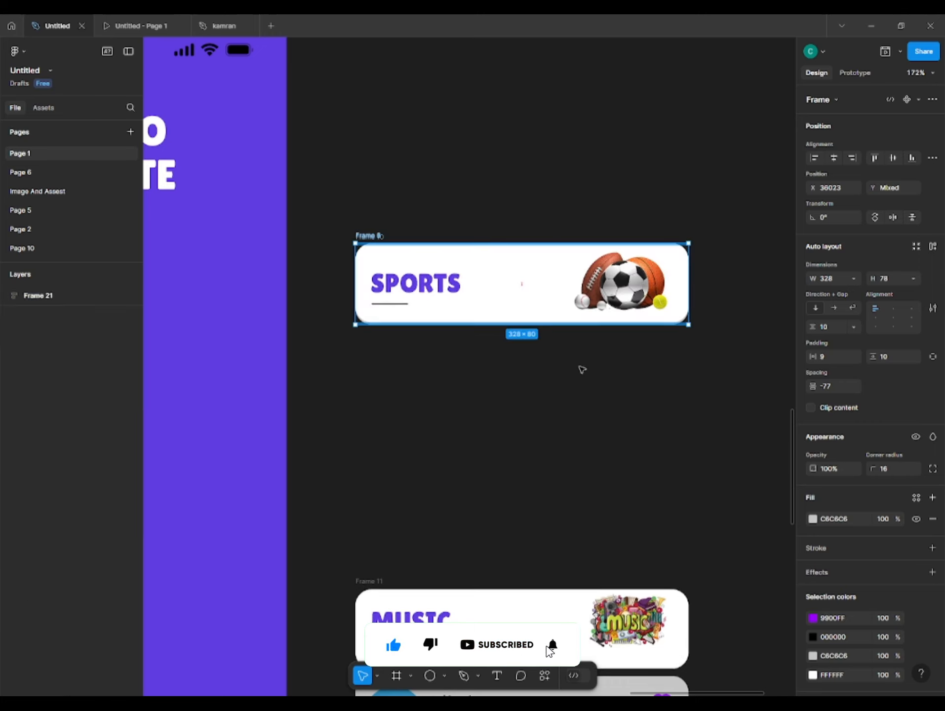
Wrap the SPORTS card and its three hidden detail cards in one frame.
left_click_drag(319, 216, 705, 405)
scroll(704, 403, "down", 3)
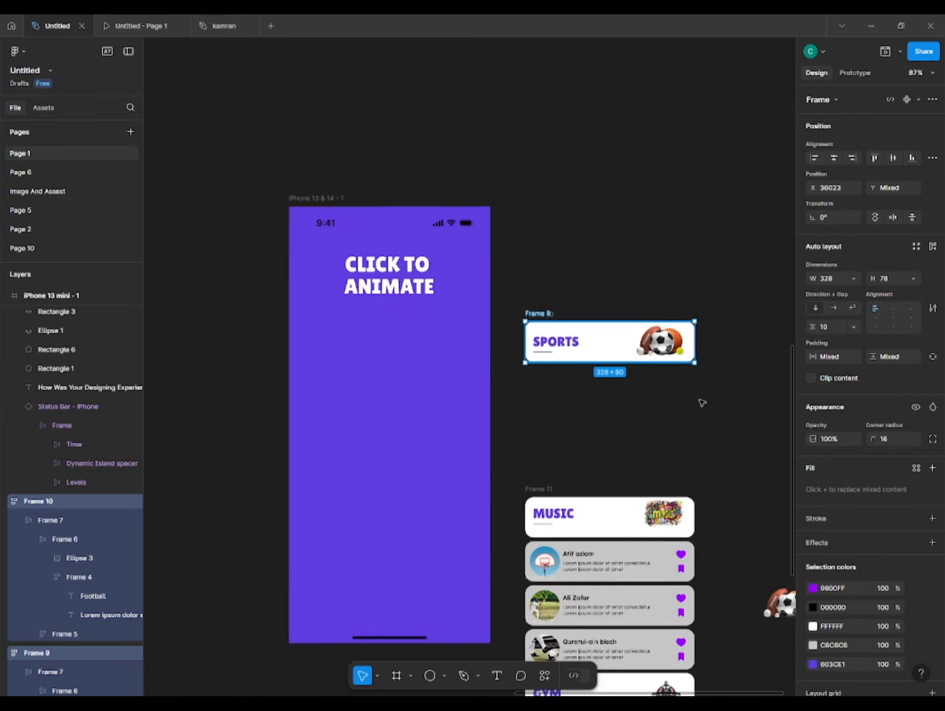
left_click_drag(626, 420, 527, 342)
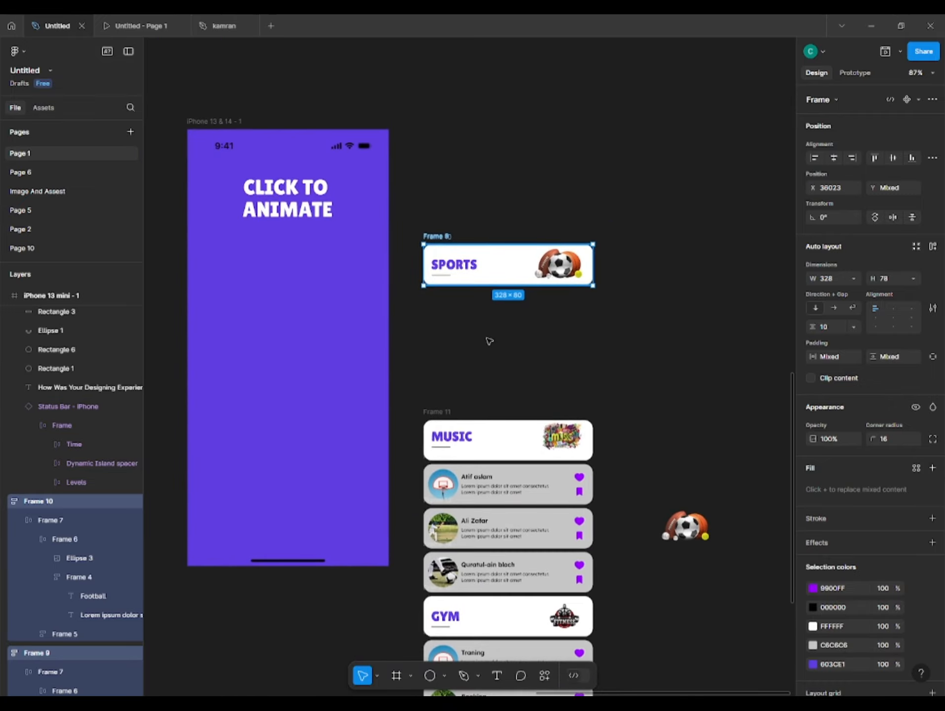
scroll(490, 341, "up", 2)
key("ctrl+alt+g")
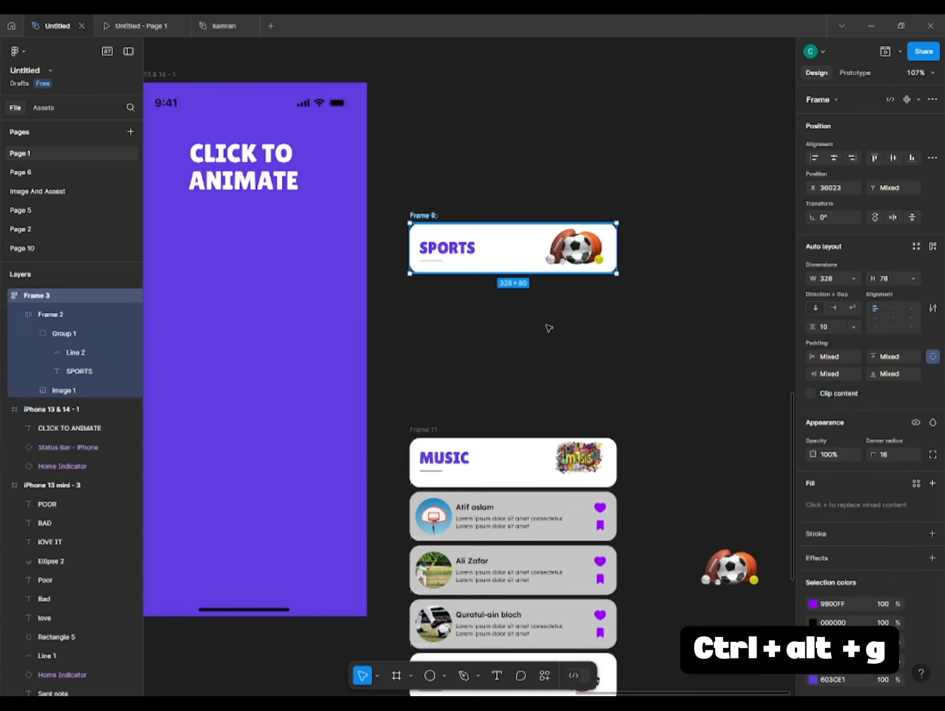
key("ctrl+shift+a")
Select the three detail cards under MUSIC and overlap them with a vertical spacing of -77.
left_click_drag(440, 510, 433, 441)
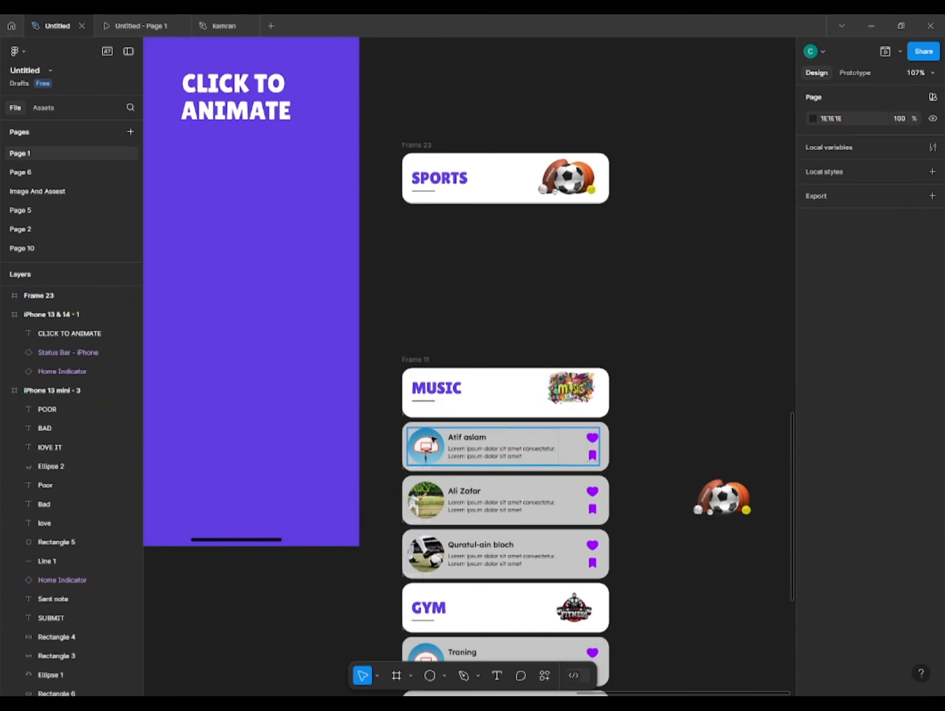
left_click(438, 452)
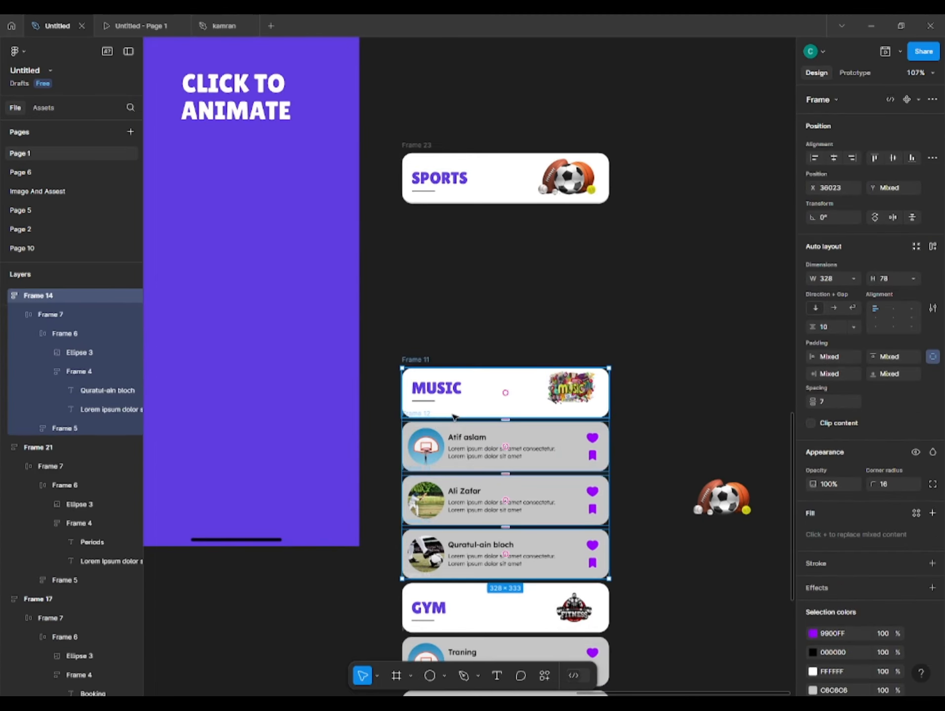
left_click(454, 415, "shift")
left_click_drag(813, 401, 693, 411)
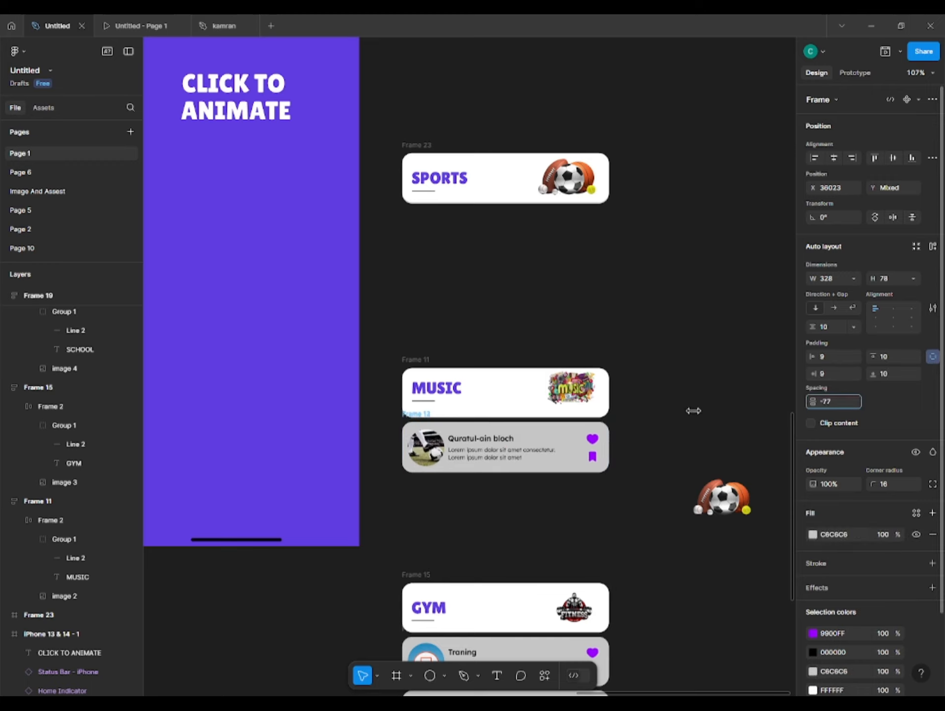
Move the overlapped detail cards up onto the MUSIC card, aligned with it, and send them to the back.
key("shift+Up")
key("shift+Up")
key("shift+Up")
key("shift+Up")
key("shift+Up")
key("shift+Up")
key("shift+Up")
key("shift+Up")
key("shift+Up")
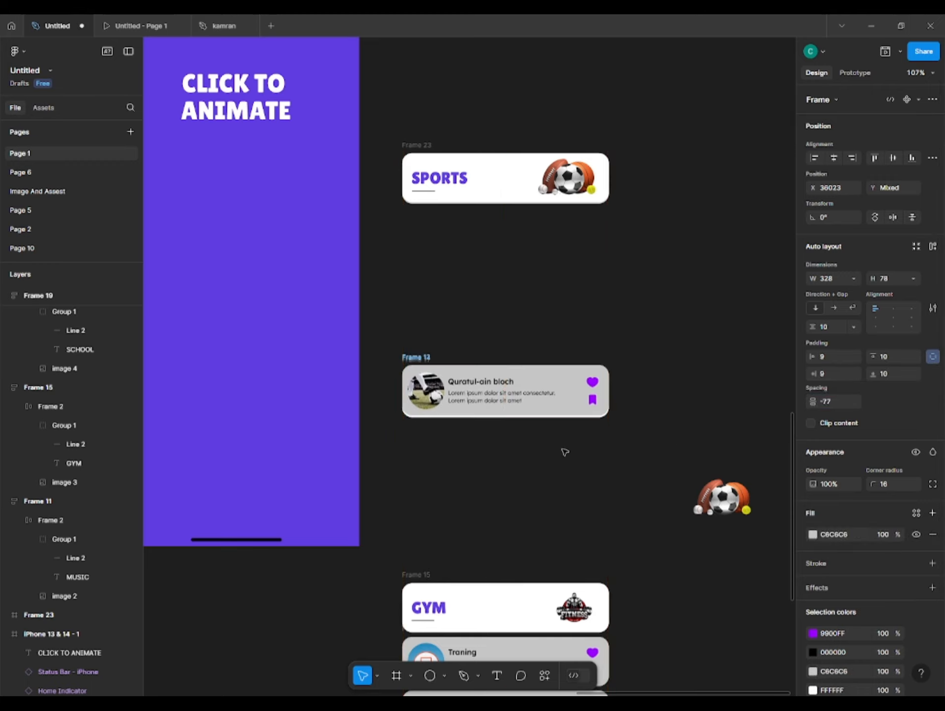
key("shift+Down")
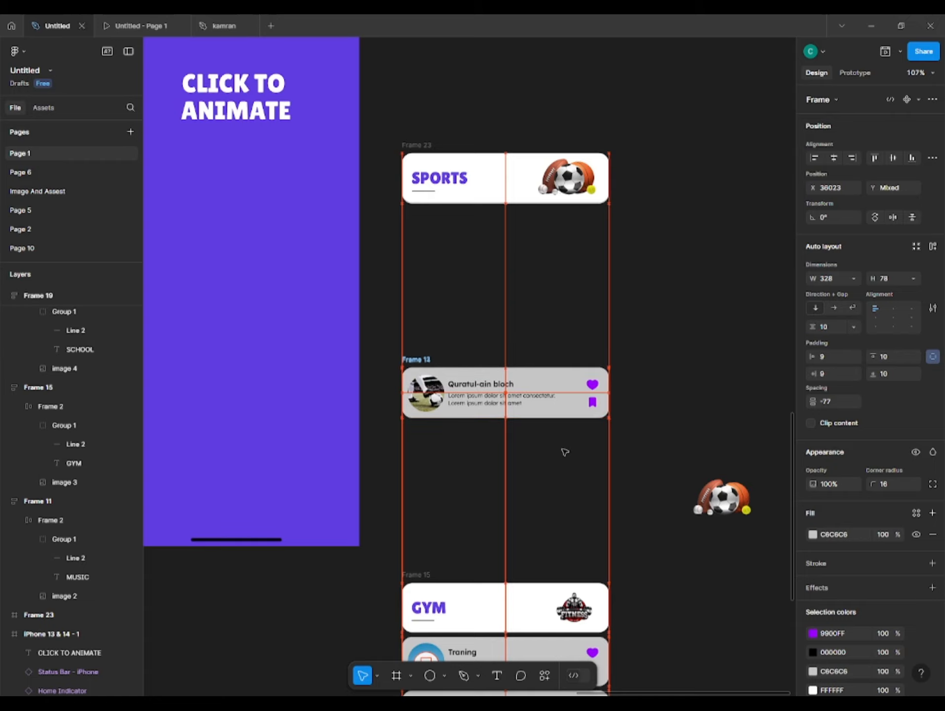
right_click(452, 403)
left_click(490, 363)
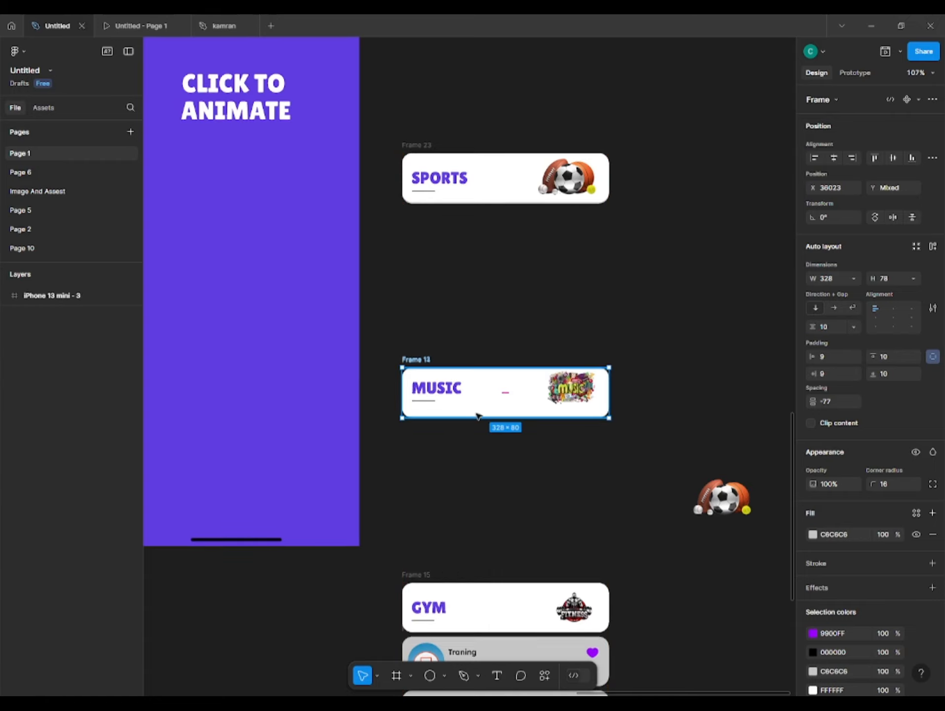
Wrap the MUSIC card and its three hidden detail cards in one frame.
scroll(475, 412, "up", 2)
left_click_drag(356, 311, 727, 500)
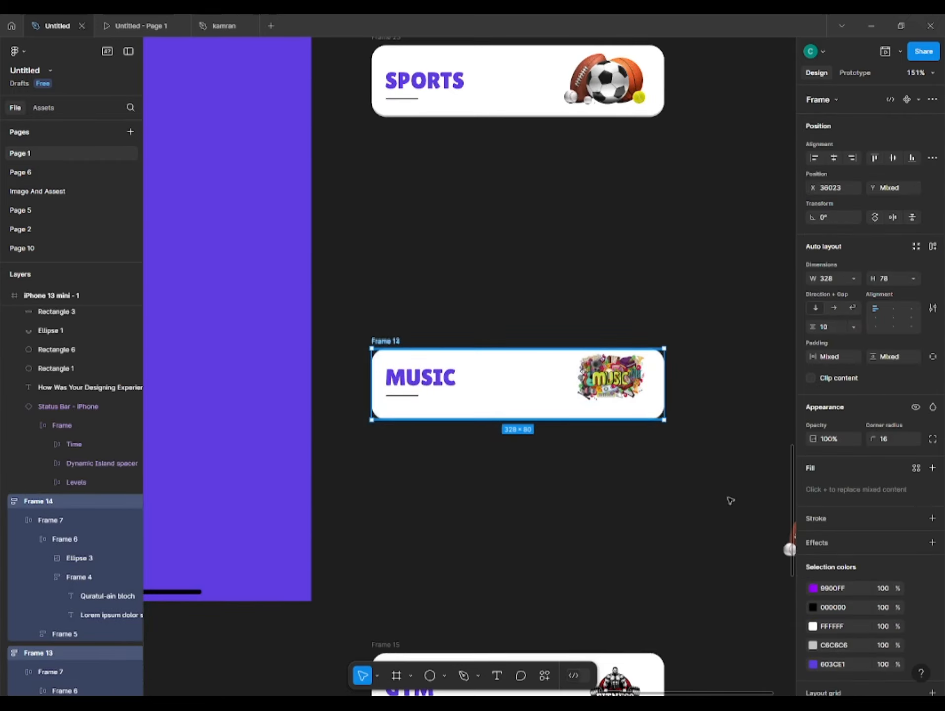
key("ctrl+alt+g")
key("ctrl+alt+g")
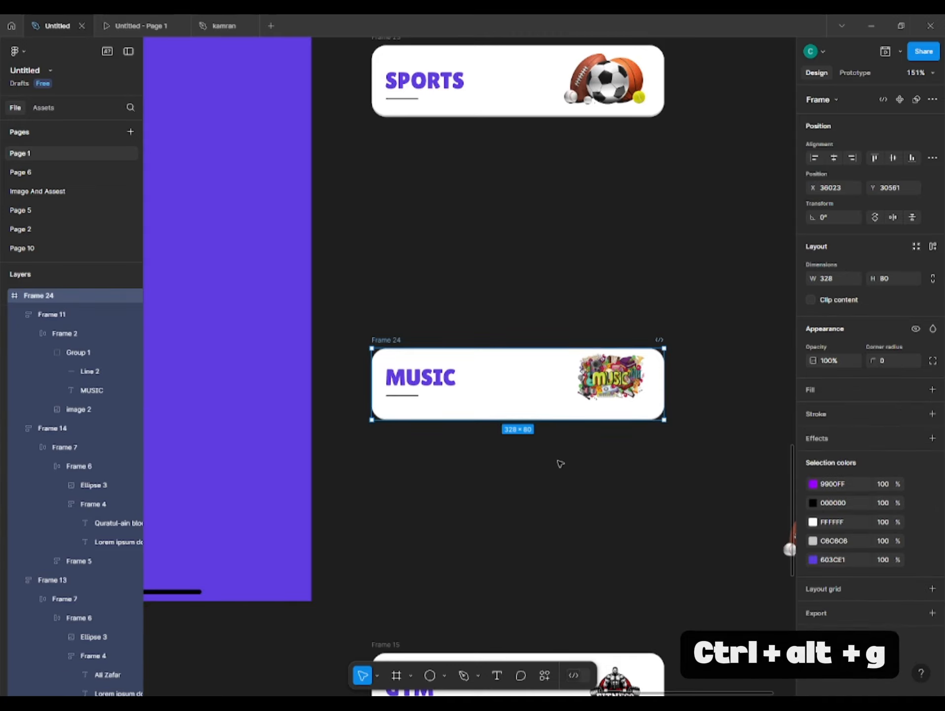
scroll(538, 462, "down", 2)
left_click(511, 459)
Overlap the three GYM detail cards with a vertical spacing of -77 and place them behind the GYM card.
left_click_drag(502, 454, 494, 357)
scroll(494, 357, "down", 3)
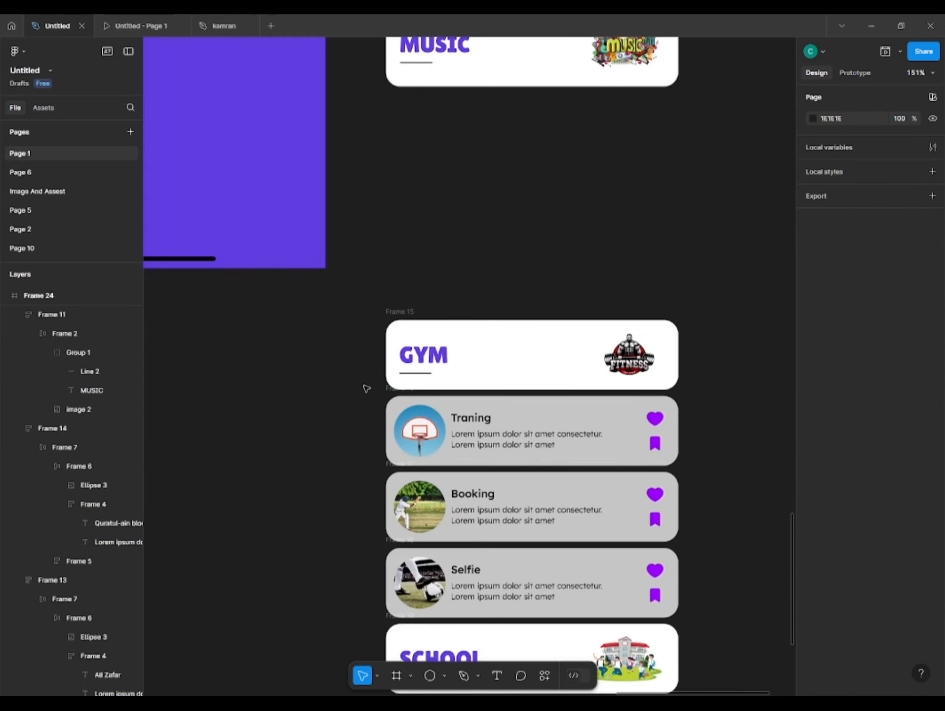
left_click_drag(342, 339, 393, 370)
left_click_drag(530, 472, 690, 559)
left_click(675, 316, "shift")
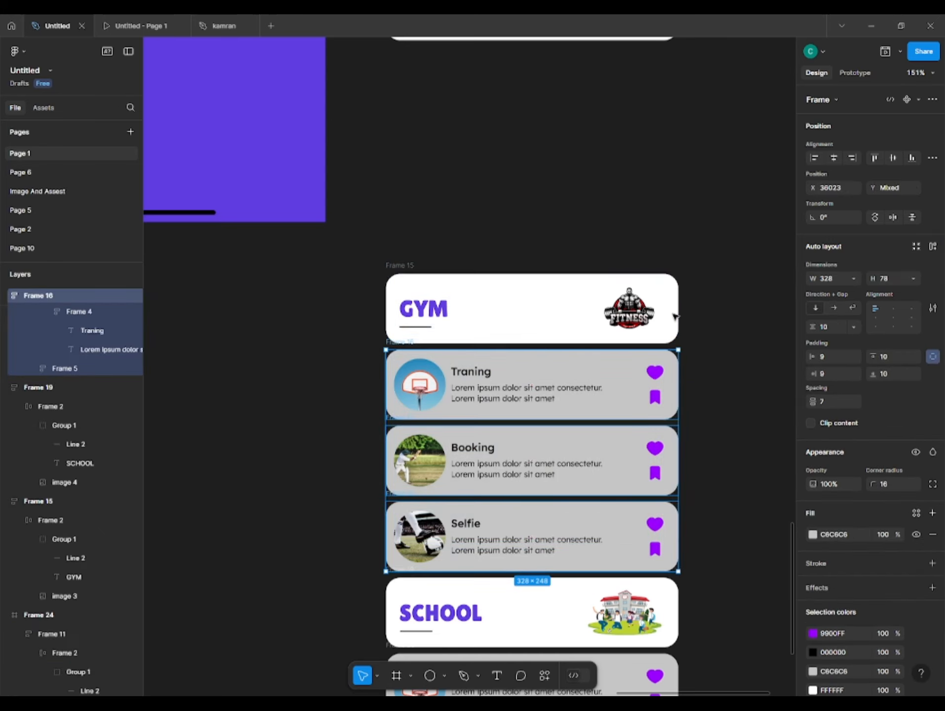
left_click_drag(842, 402, 594, 322)
right_click(588, 317)
left_click(633, 363)
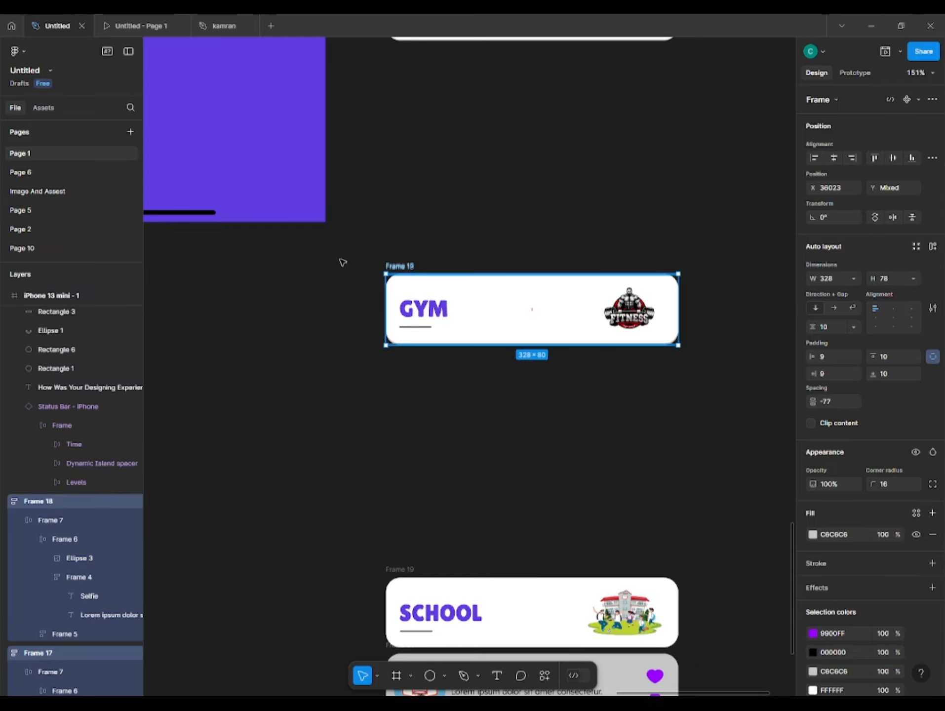
Wrap the GYM card and its three hidden detail cards in one frame.
left_click_drag(331, 248, 696, 417)
key("ctrl+alt+g")
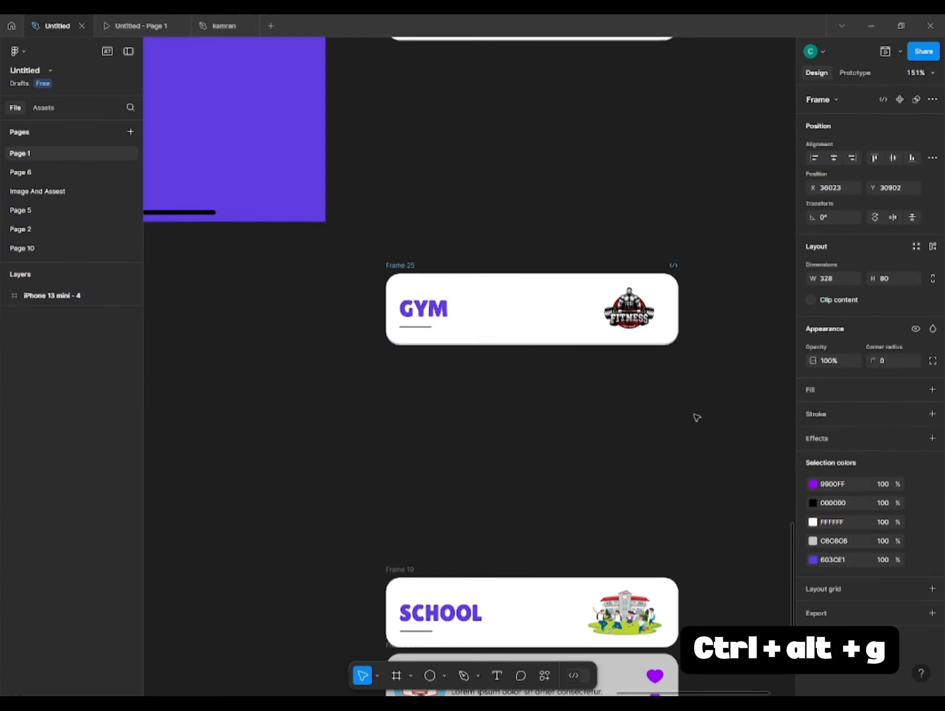
Select the three detail cards under SCHOOL and overlap them with a vertical spacing of -77.
scroll(570, 308, "down", 5)
left_click(460, 458)
left_click_drag(342, 423, 682, 667)
key("shift+a")
left_click_drag(816, 385, 705, 385)
Move the overlapped detail cards up onto the SCHOOL card, aligned with it, and send them to the back.
key("shift+Up")
key("shift+Up")
key("shift+Up")
key("shift+Up")
key("shift+Up")
key("shift+Up")
key("shift+Up")
key("shift+Up")
key("shift+Up")
key("shift+Up")
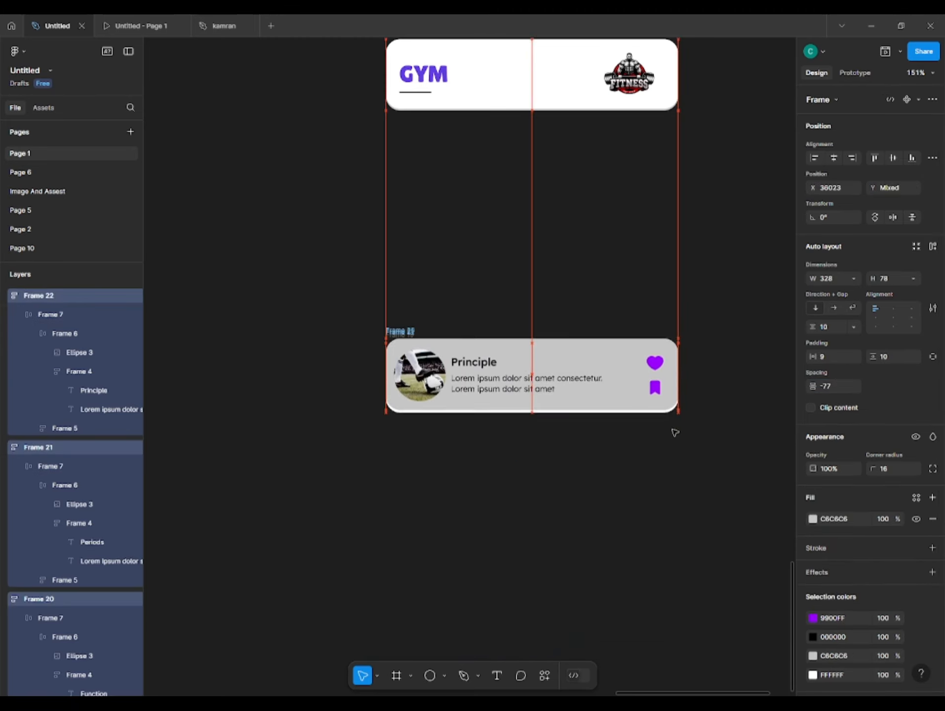
key("shift+Down")
key("shift+Down")
key("Up")
key("Up")
key("Up")
key("Up")
key("Up")
key("Up")
key("Up")
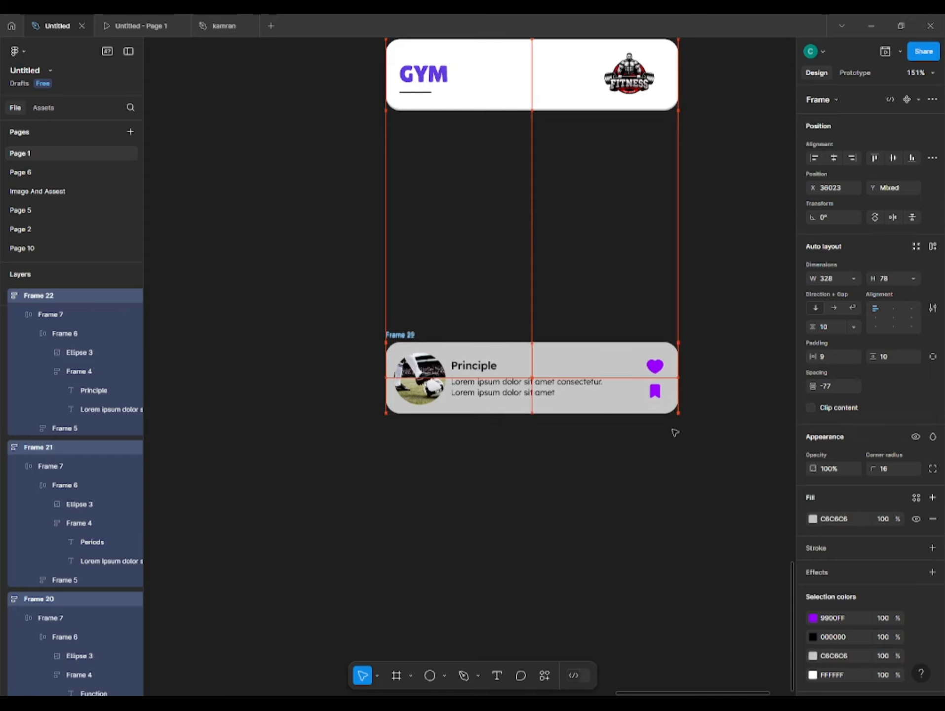
right_click(573, 409)
left_click(601, 362)
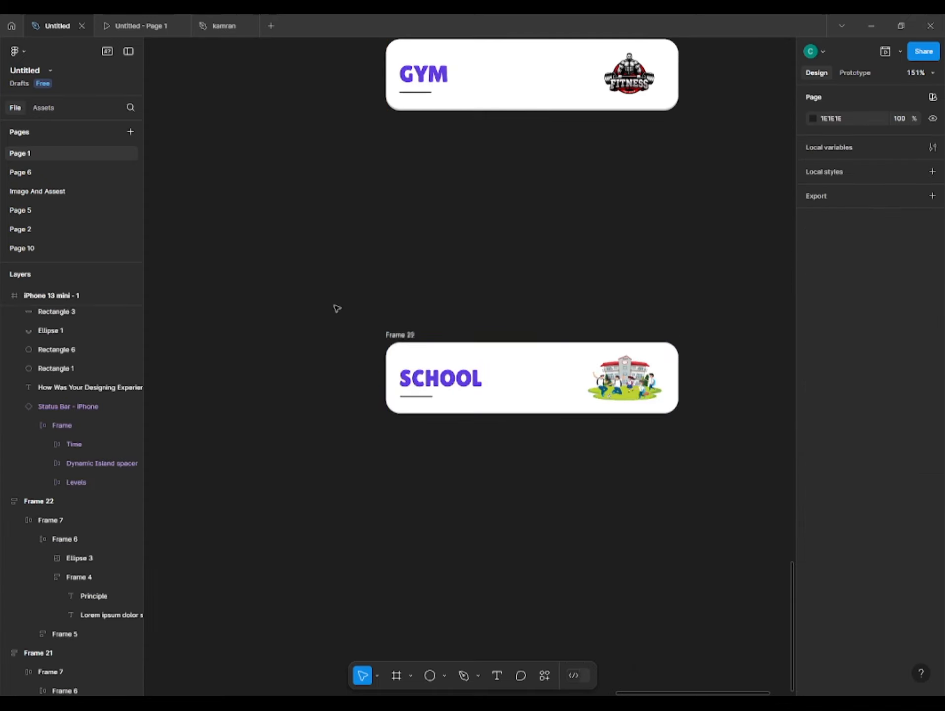
Wrap the SCHOOL card and its three hidden detail cards in one frame.
left_click_drag(334, 307, 744, 478)
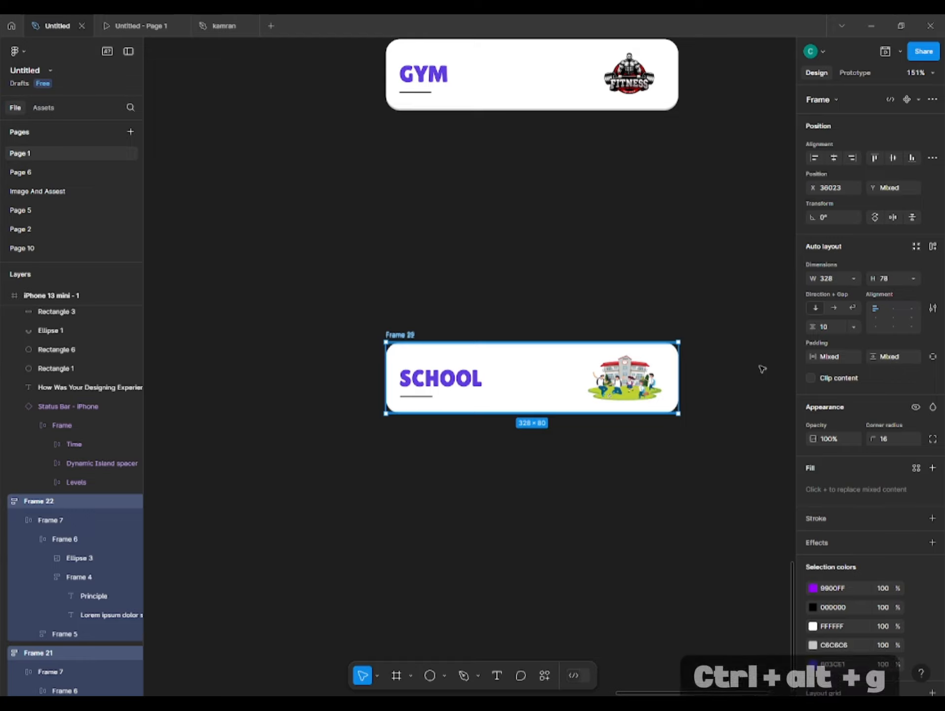
key("ctrl+alt+g")
key("ctrl+z")
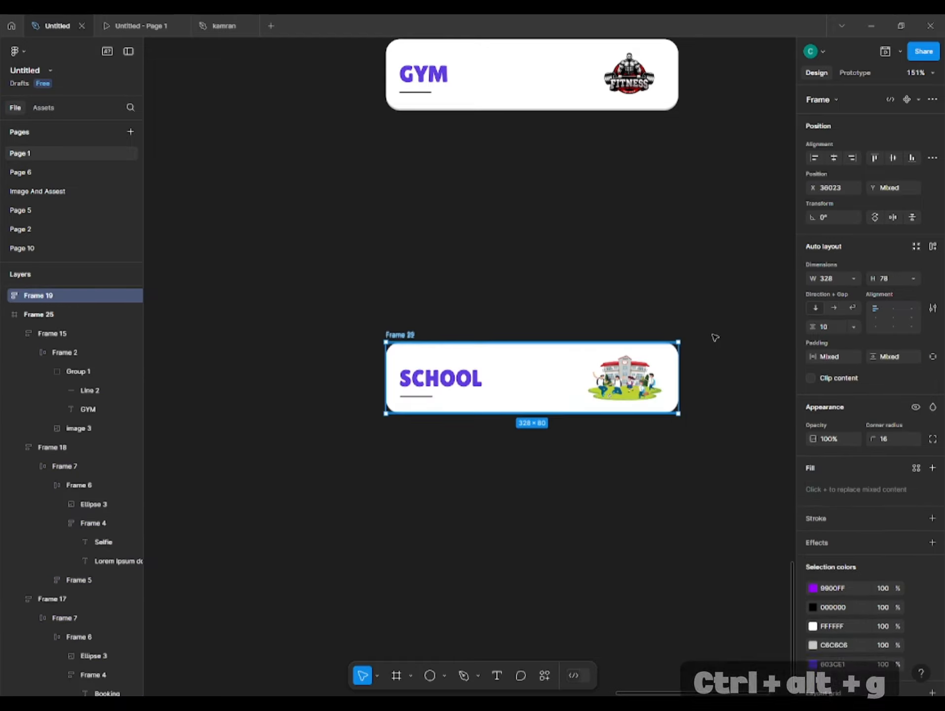
key("ctrl+alt+g")
Select the SPORTS, MUSIC, GYM and SCHOOL frames and distribute them evenly with a vertical spacing of 13.
scroll(405, 204, "down", 5)
left_click_drag(433, 235, 455, 291)
scroll(454, 291, "up", 5)
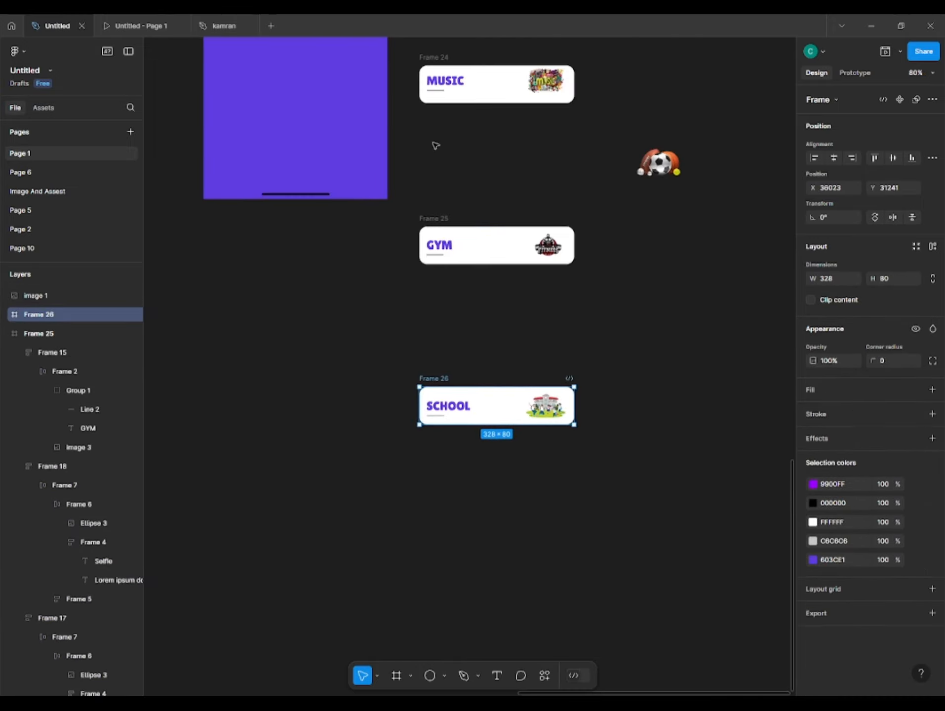
left_click(451, 67)
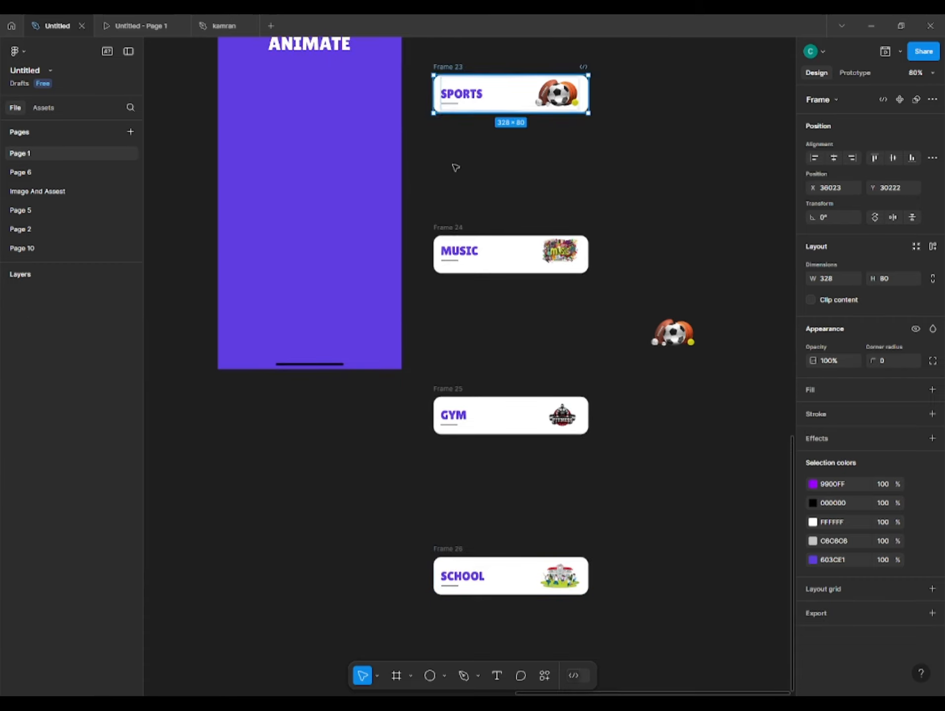
left_click(448, 227, "shift")
left_click(448, 389, "shift")
left_click(445, 548, "shift")
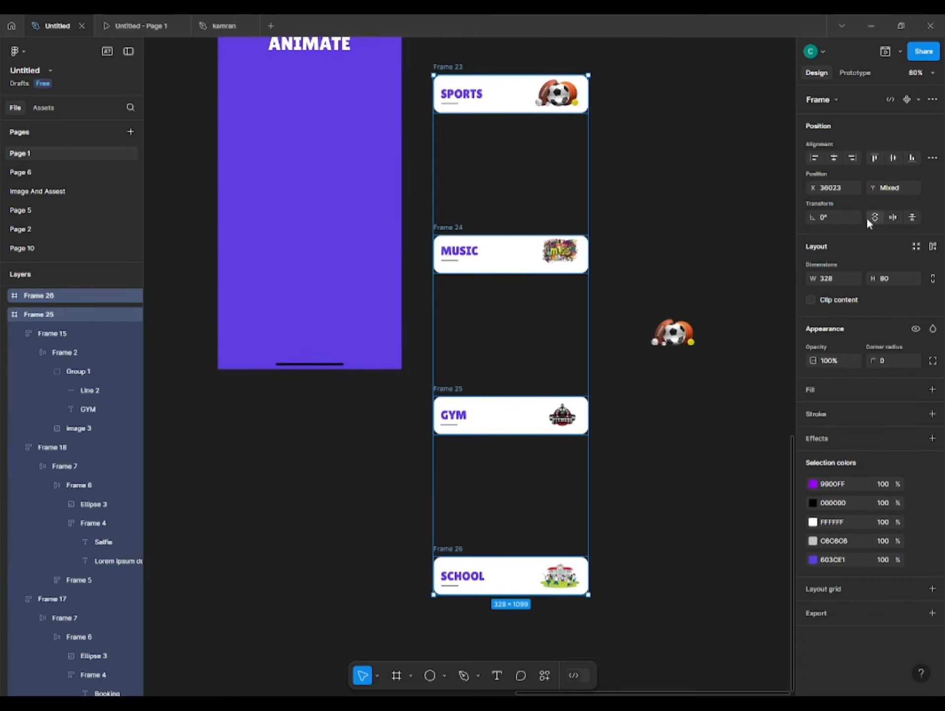
left_click(932, 159)
left_click(814, 181)
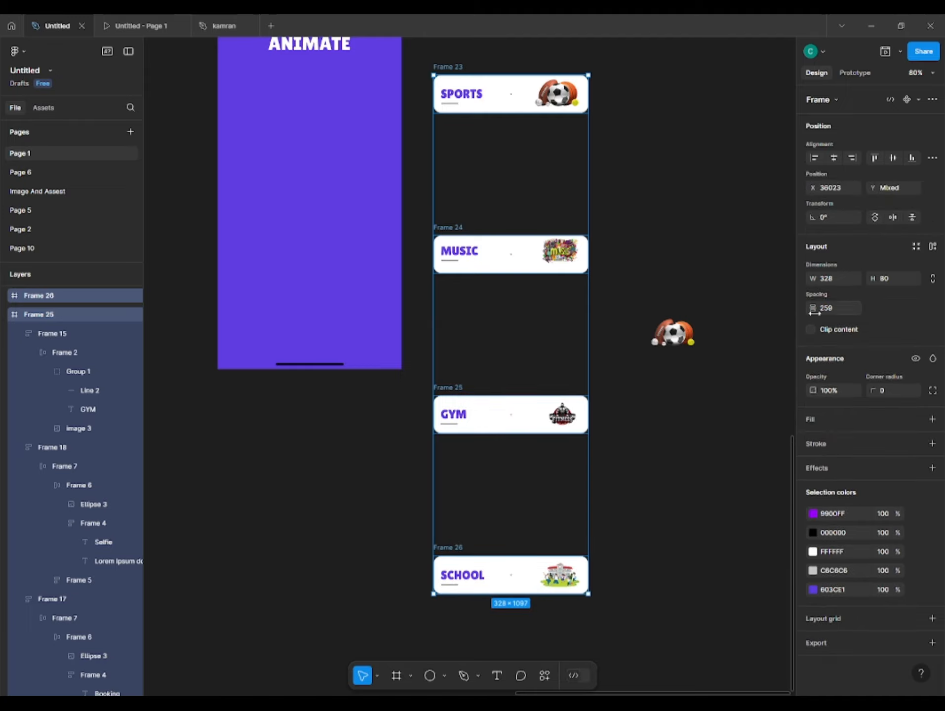
left_click_drag(814, 312, 508, 295)
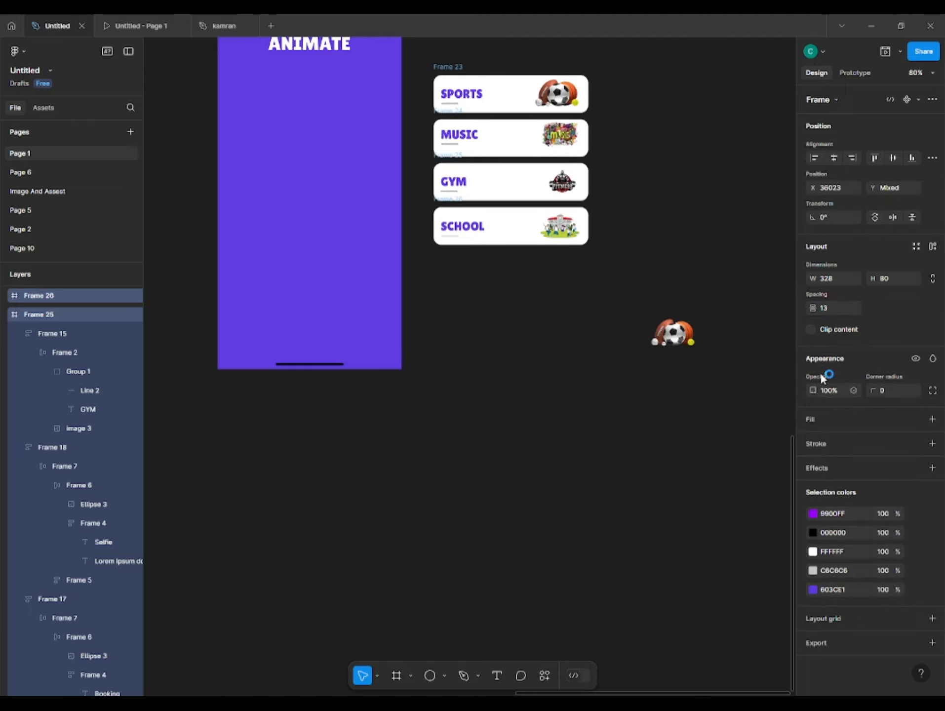
Move the four stacked card frames onto the iPhone screen, below the CLICK TO ANIMATE heading.
left_click_drag(616, 140, 678, 232)
left_click_drag(598, 229, 399, 250)
left_click(567, 271)
left_click_drag(341, 205, 343, 250)
scroll(339, 234, "up", 5)
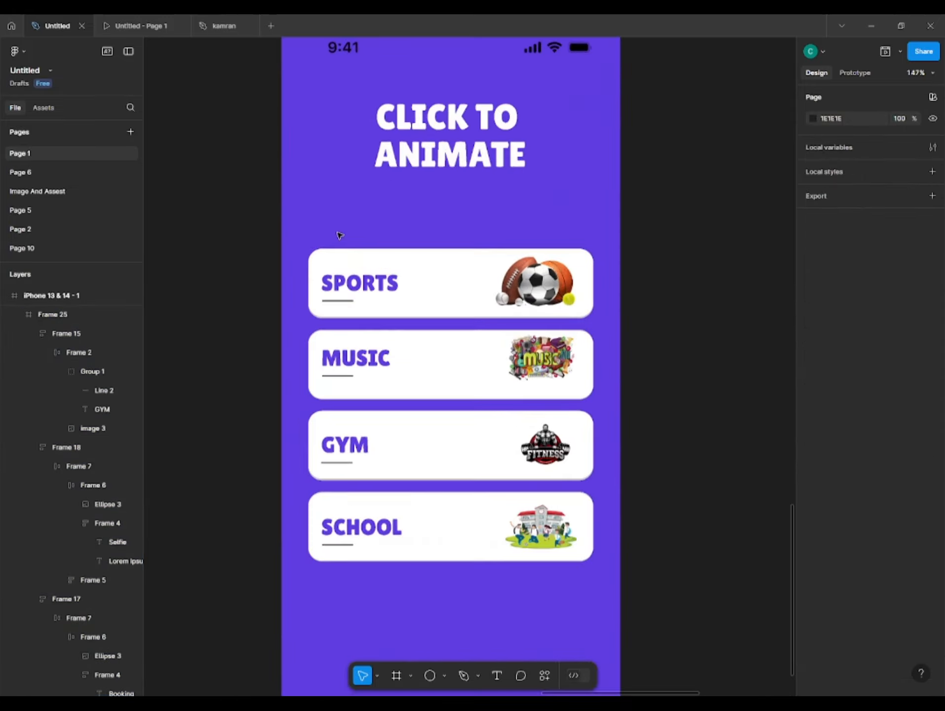
Delete the leftover sports balls image beside the iPhone screen.
scroll(340, 235, "down", 6)
left_click(662, 424)
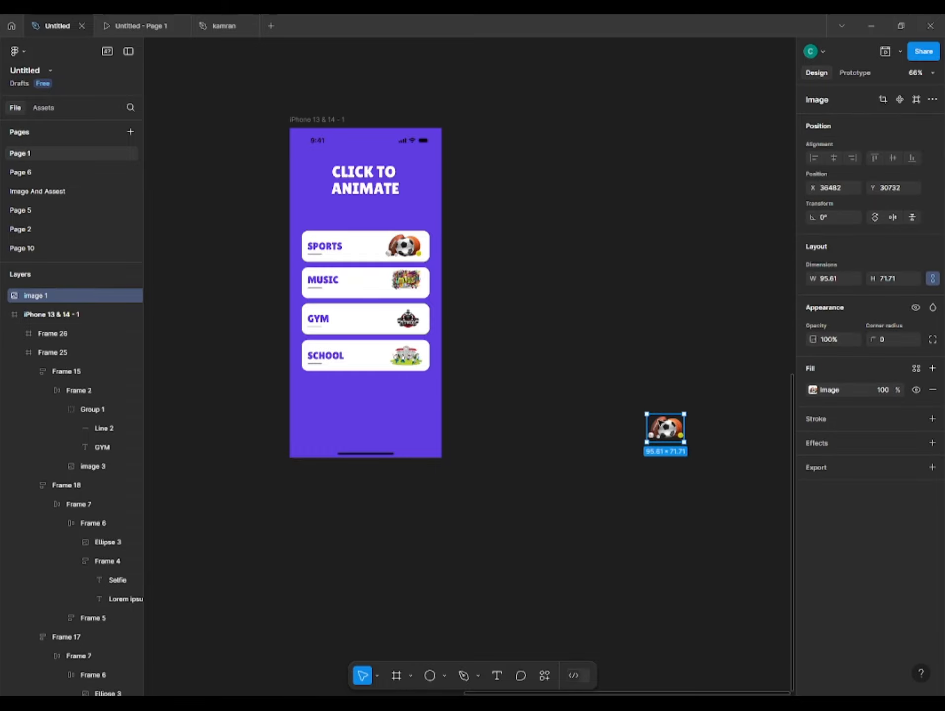
key("Delete")
Duplicate the iPhone screen and place the copy beside the original.
left_click_drag(335, 122, 490, 157)
left_click(652, 289)
left_click_drag(648, 269, 604, 281)
scroll(489, 277, "up", 6)
Select the MUSIC, GYM and SCHOOL frames on the duplicated screen and move them down about 270 px to make room under SPORTS.
left_click(465, 365)
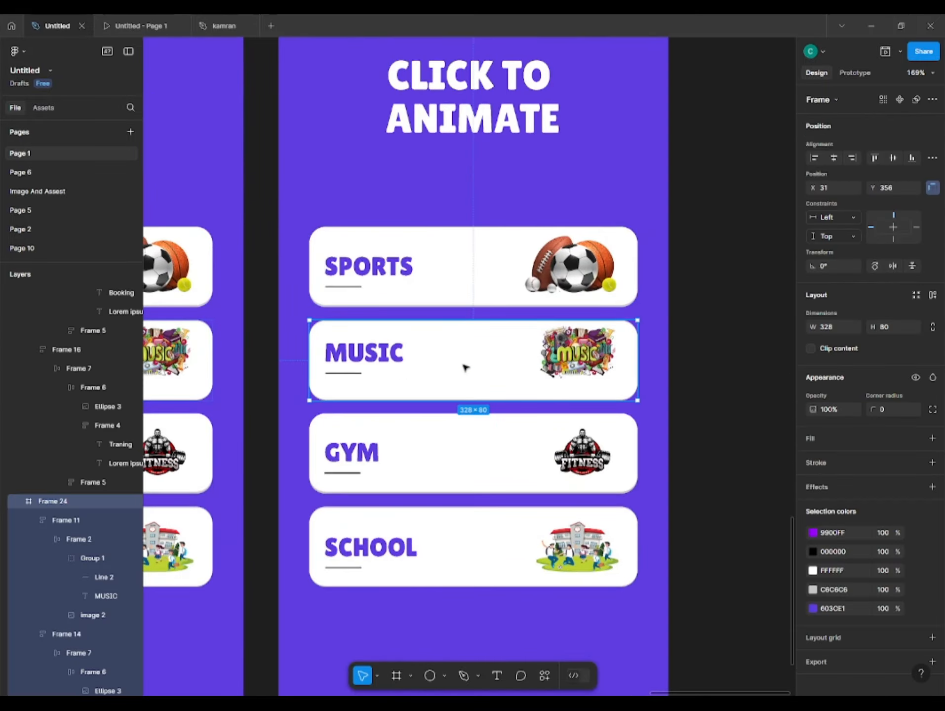
left_click(451, 454, "shift")
left_click(438, 525, "shift")
scroll(436, 552, "down", 3)
scroll(409, 469, "down", 2)
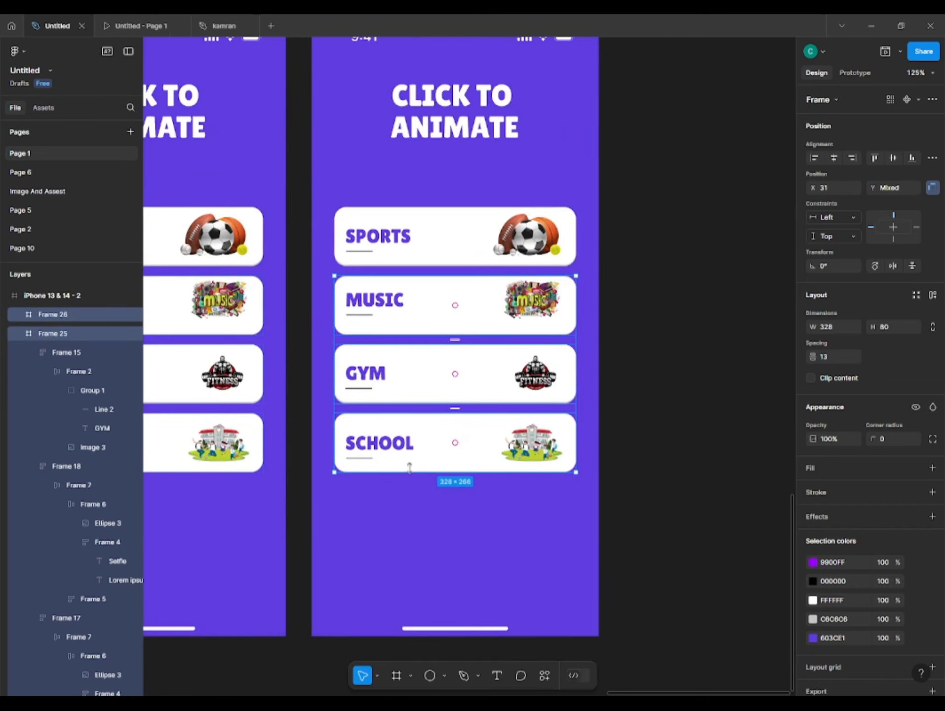
key("shift+Down")
key("shift+Down")
key("shift+Down")
key("shift+Down")
key("shift+Down")
key("shift+Down")
key("shift+Down")
key("shift+Down")
key("shift+Down")
key("shift+Down")
key("shift+Down")
key("shift+Down")
key("shift+Down")
key("shift+Down")
key("shift+Down")
key("shift+Down")
key("shift+Down")
key("shift+Down")
key("shift+Down")
key("shift+Down")
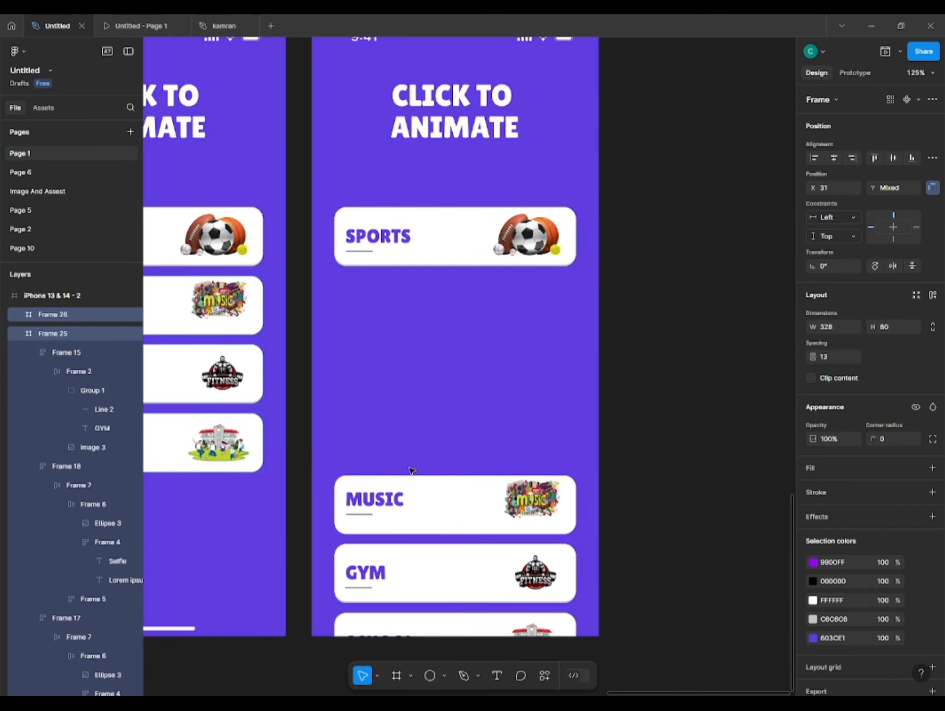
Expand the SPORTS frame of the second screen in the layer list and collapse the card layers nested inside it.
left_click(485, 234)
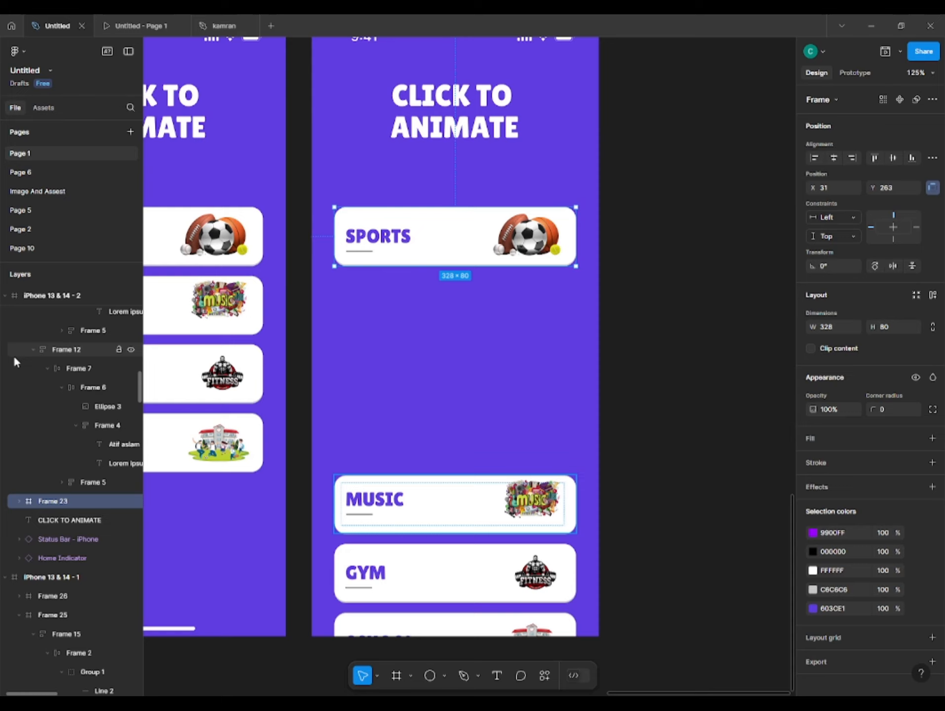
left_click(19, 502)
left_click(34, 521)
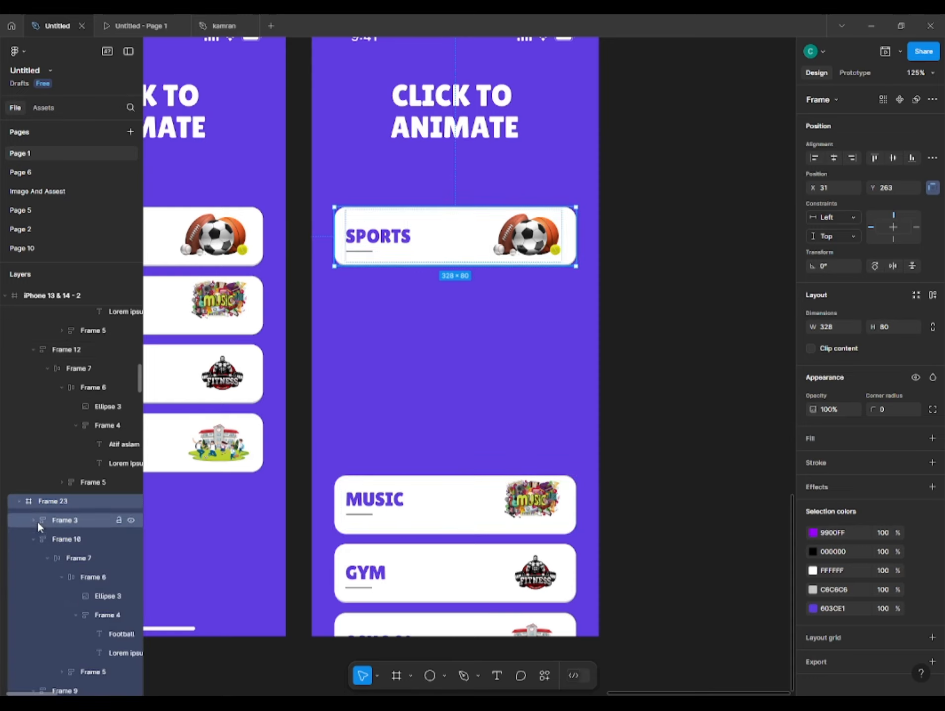
left_click(33, 540)
left_click(34, 558)
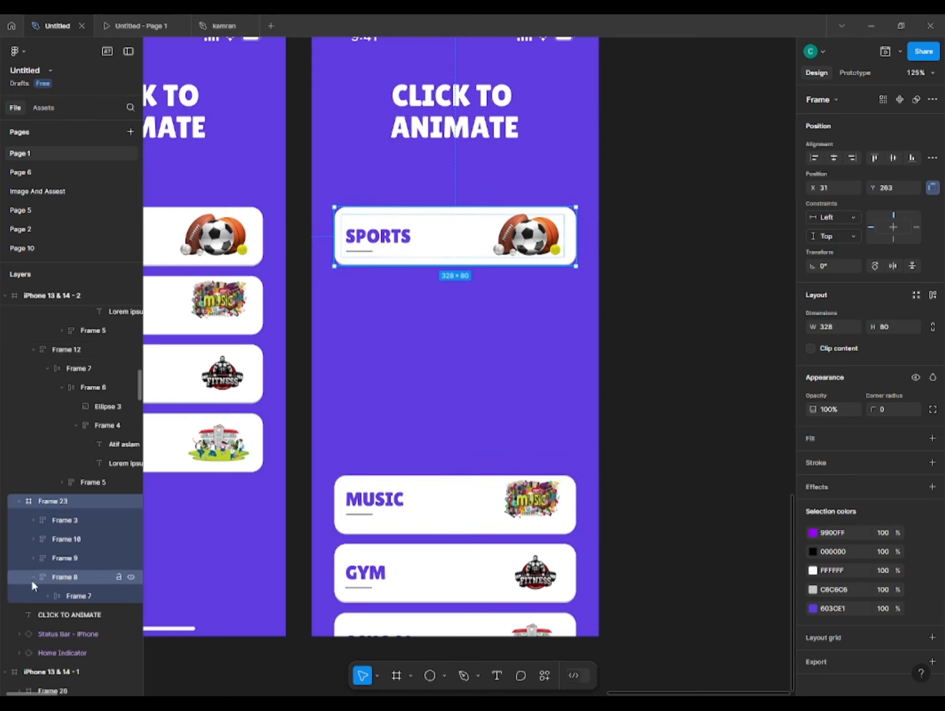
left_click(32, 578)
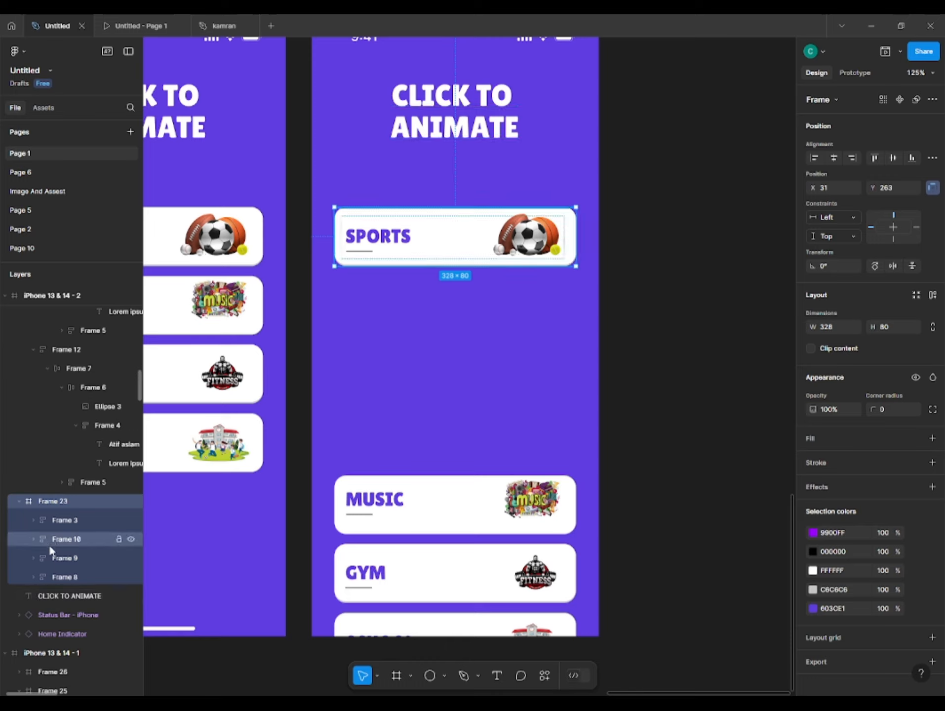
Move the three hidden detail cards of the SPORTS frame below the SPORTS card and spread them into an evenly spaced list.
left_click(71, 543)
left_click(64, 576, "shift")
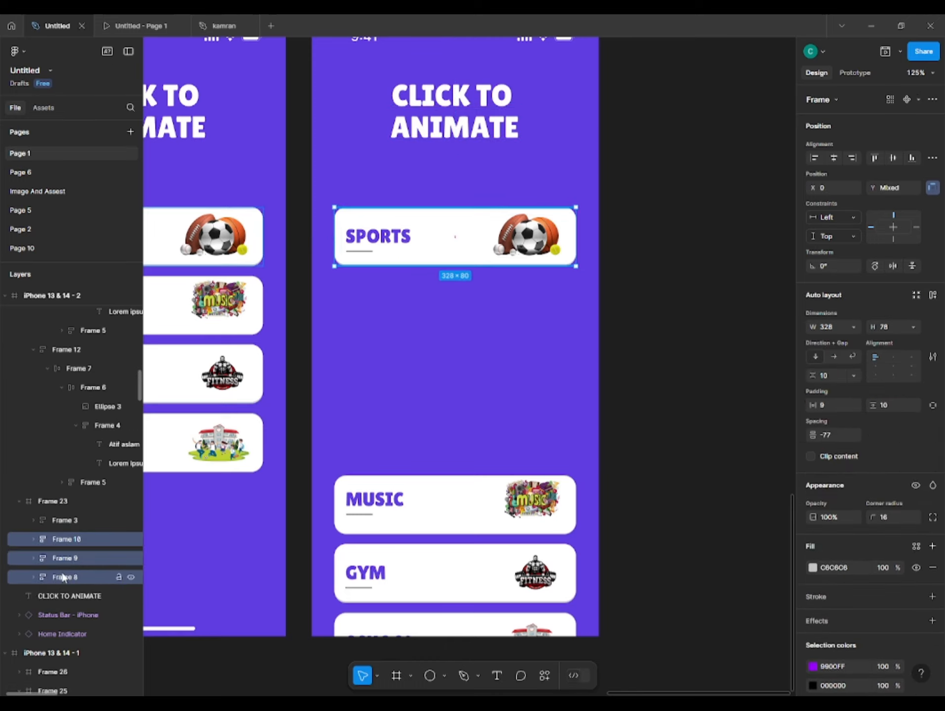
key("shift+Down")
key("shift+Down")
key("shift+Down")
key("shift+Down")
key("shift+Down")
key("shift+Down")
key("shift+Down")
key("shift+Down")
key("shift+Down")
key("shift+Up")
key("shift+Up")
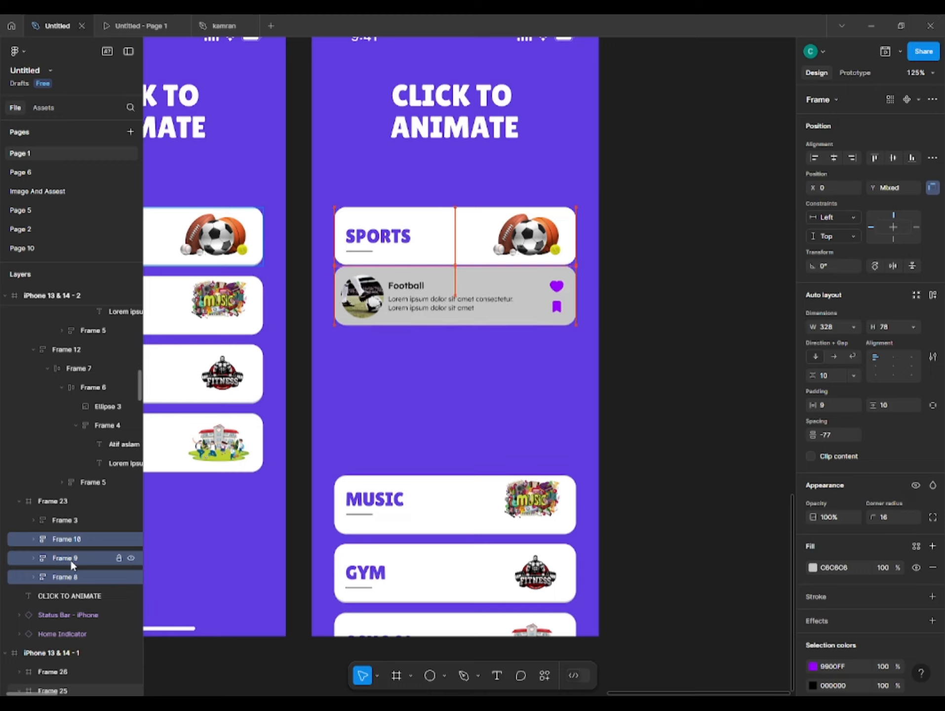
key("shift+Down")
key("Up")
key("Up")
key("Up")
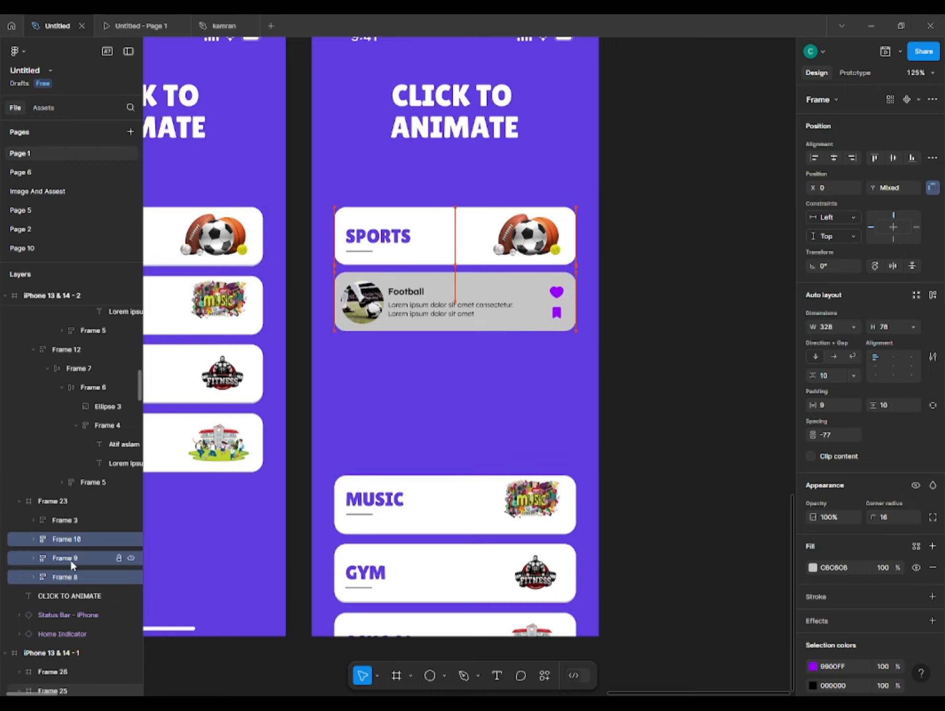
left_click_drag(813, 435, 918, 432)
Select the MUSIC, GYM and SCHOOL frames on the second screen and send them to the back.
left_click(457, 518)
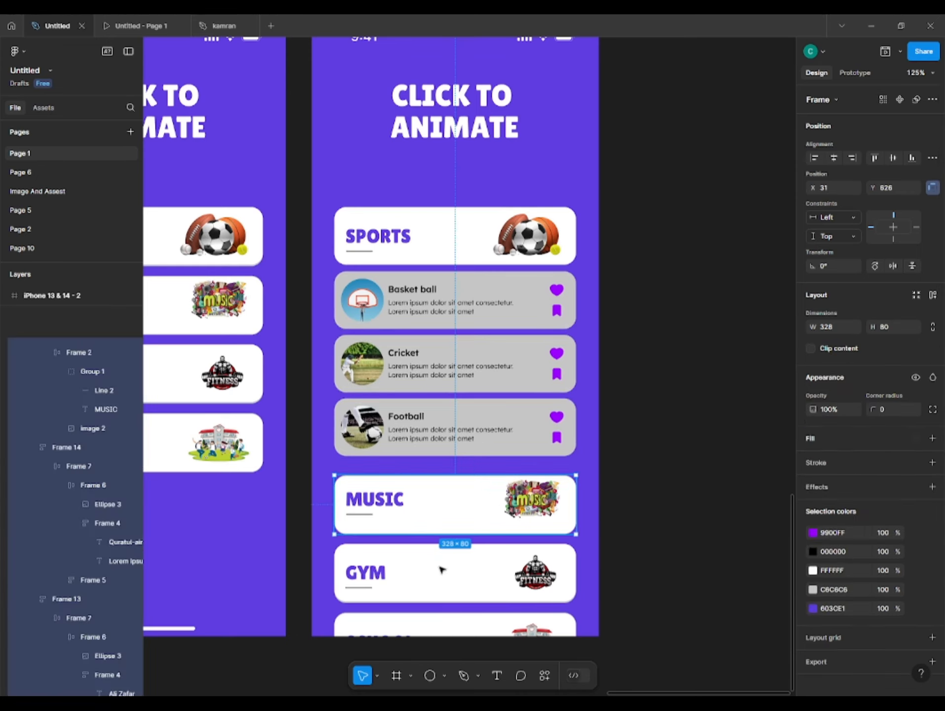
left_click(439, 572, "shift")
left_click(418, 620, "shift")
right_click(413, 624)
right_click(425, 585)
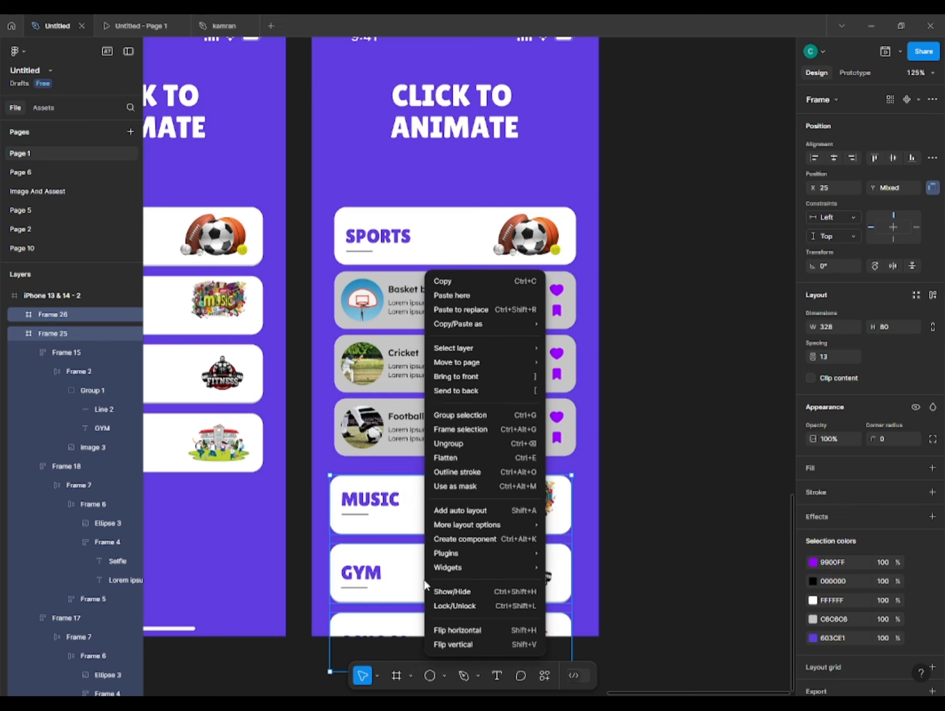
left_click(480, 389)
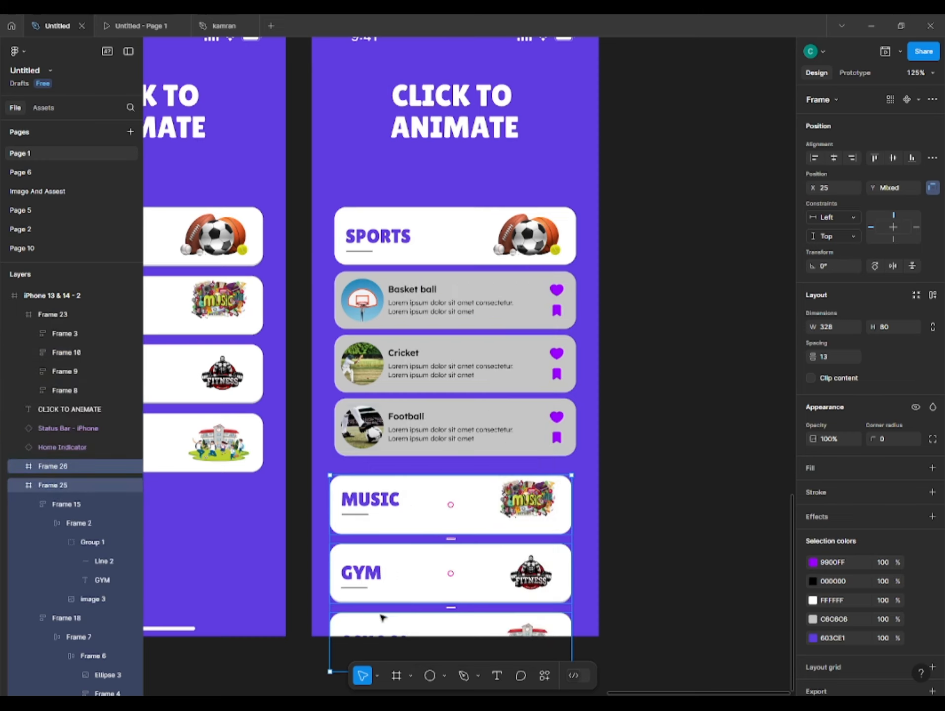
Nudge the MUSIC, GYM and SCHOOL frames up toward the Football card and right to X 30.
key("Up")
key("Up")
key("Up")
key("Up")
key("Up")
key("Up")
key("Up")
key("Up")
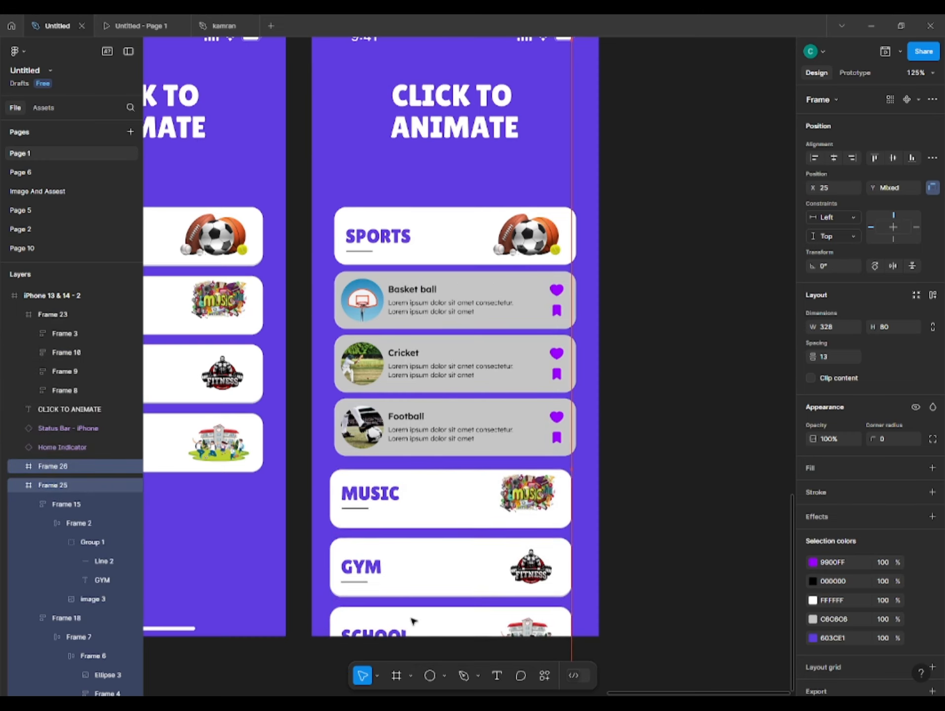
key("Right")
key("Right")
key("Right")
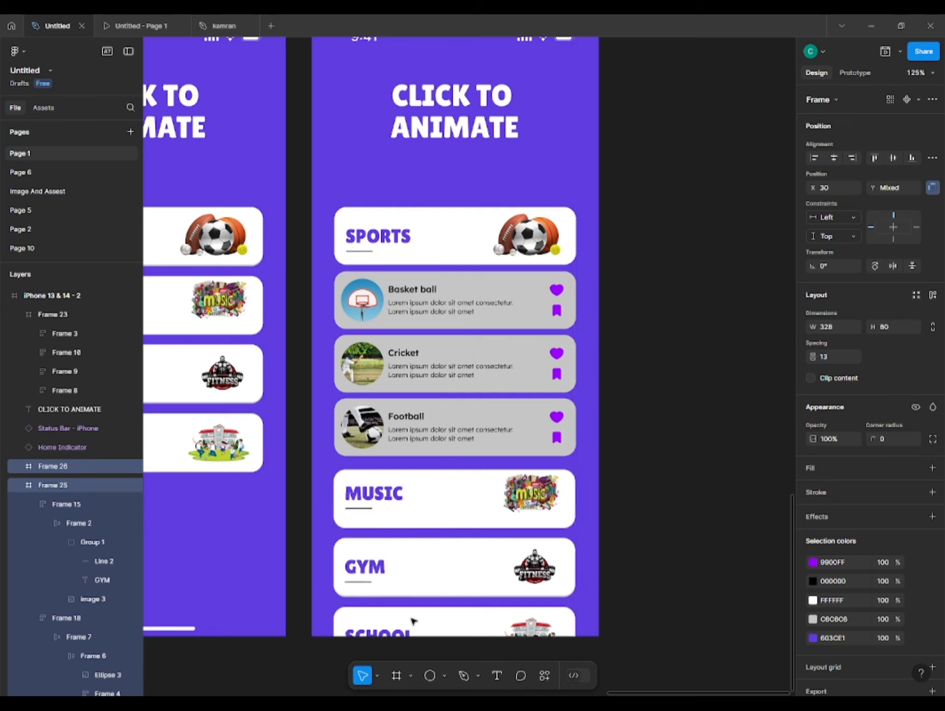
key("Right")
key("Right")
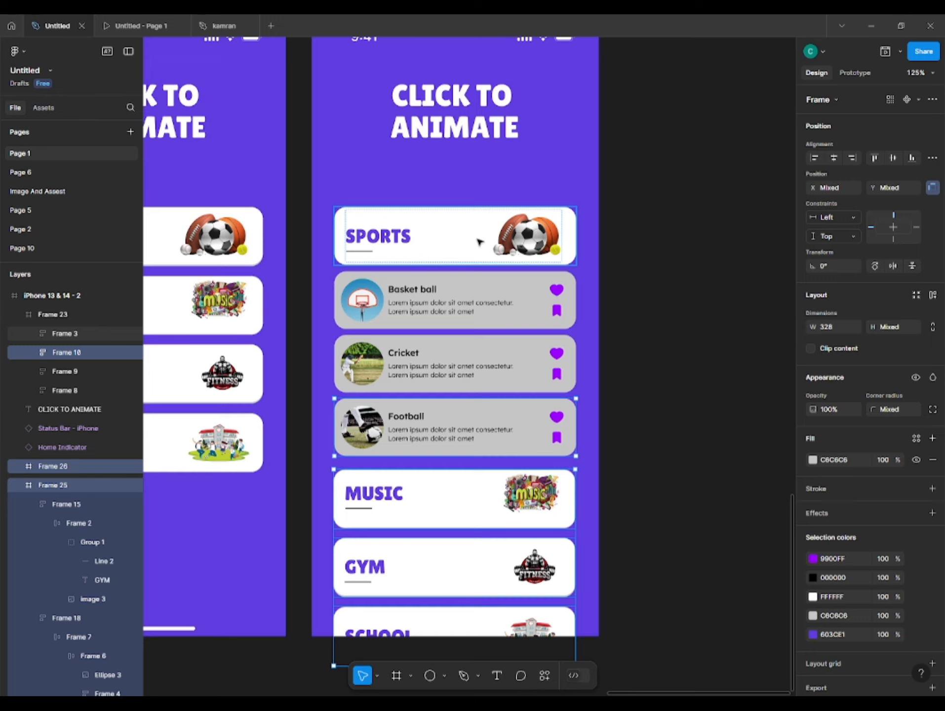
Nudge the MUSIC, GYM and SCHOOL frames slightly closer to the Football card and clear the selection.
left_click(543, 428, "shift")
key("Up")
key("Up")
key("Up")
key("Up")
key("Up")
key("Up")
key("Up")
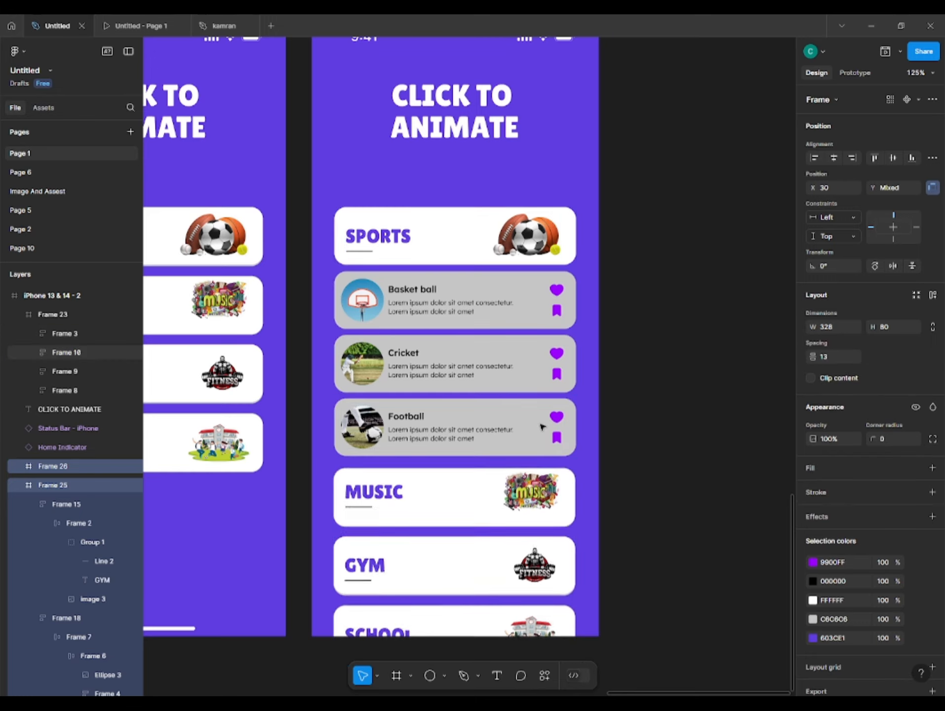
scroll(543, 427, "down", 2)
left_click(721, 378)
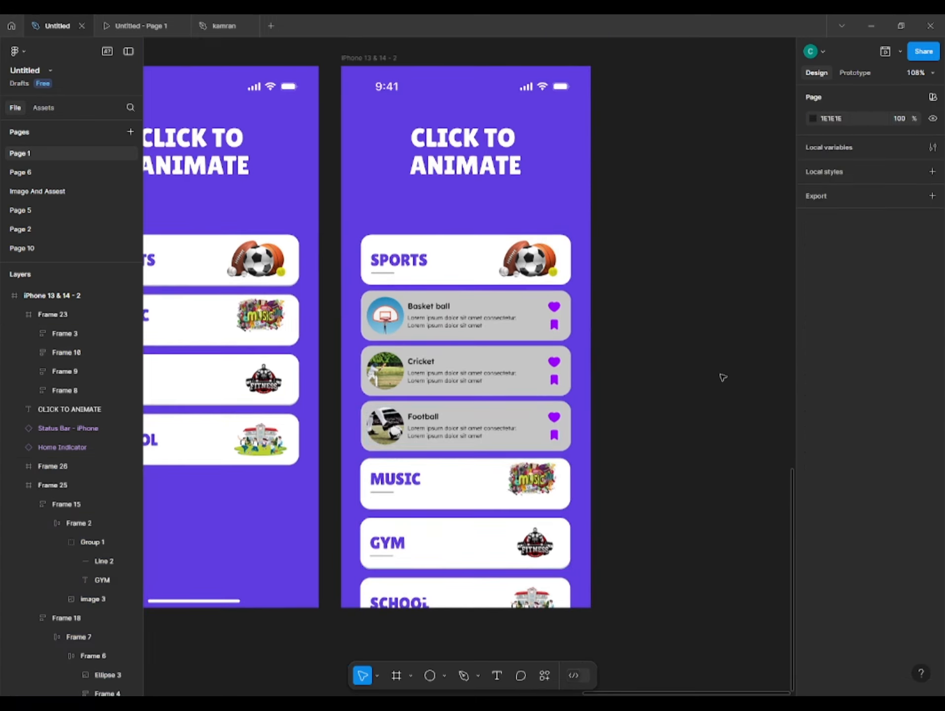
Change the second screen's home indicator colour to black, 000000.
left_click_drag(675, 363, 647, 366)
left_click(453, 605)
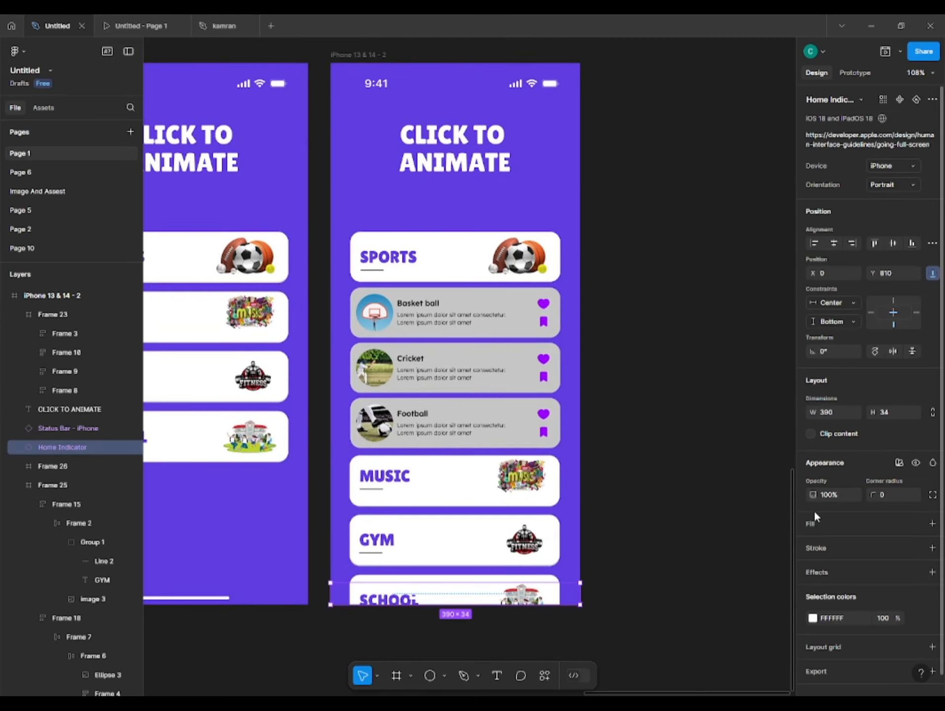
left_click(811, 619)
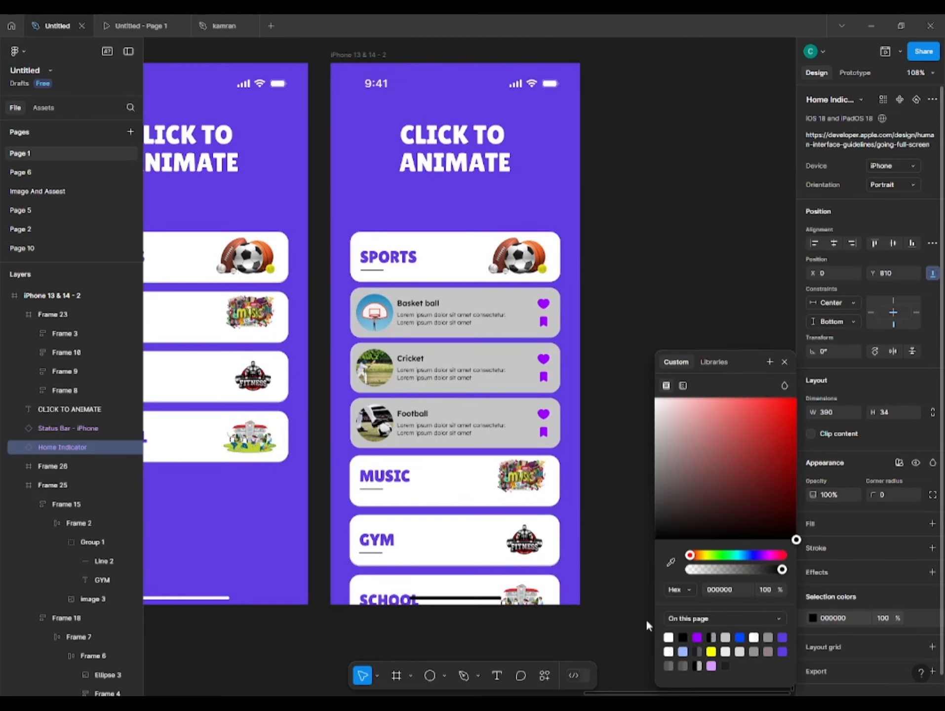
left_click(646, 626)
Duplicate the first iPhone screen and place the copy beside the expanded SPORTS screen.
scroll(506, 351, "down", 2)
scroll(368, 134, "down", 2)
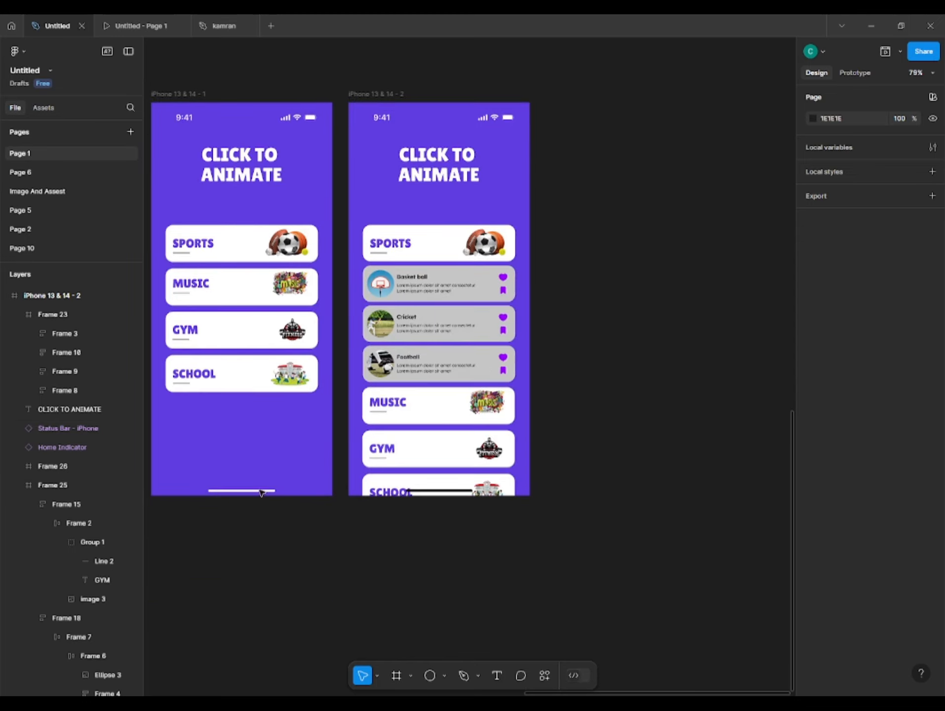
left_click_drag(179, 95, 592, 112)
scroll(560, 285, "up", 3)
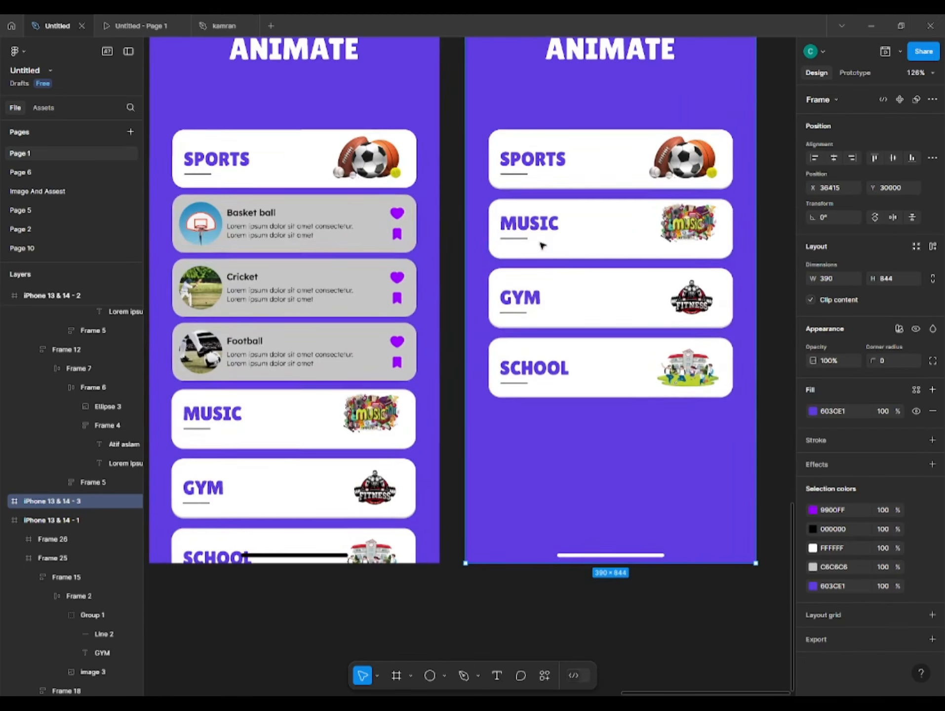
Move the GYM and SCHOOL frames on the third screen well down to make room beneath the MUSIC card.
left_click(544, 299)
left_click(547, 350, "shift")
key("shift+Down")
key("shift+Down")
key("shift+Down")
key("shift+Down")
key("shift+Down")
key("shift+Down")
key("shift+Down")
key("shift+Down")
key("shift+Down")
key("shift+Down")
key("shift+Down")
key("shift+Down")
key("shift+Down")
key("shift+Down")
key("shift+Down")
key("shift+Down")
key("shift+Down")
key("shift+Down")
key("shift+Down")
key("shift+Down")
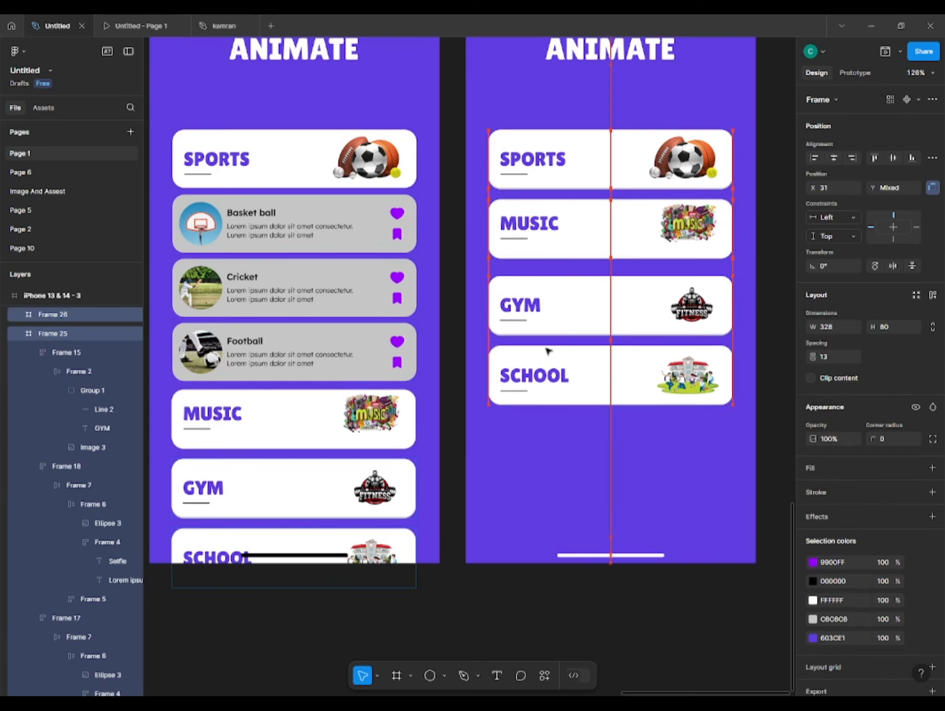
Lower the MUSIC frame's three hidden detail cards, Frames 12 to 14, below the MUSIC card with a vertical spacing of 5.
left_click(534, 204)
left_click(32, 521)
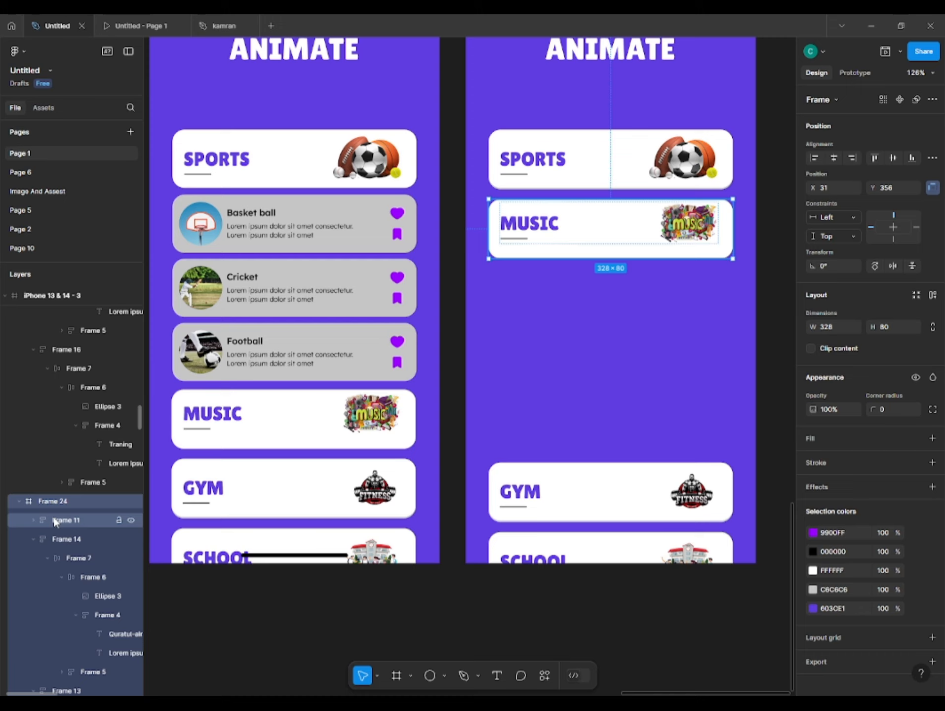
left_click(32, 539)
left_click(30, 558)
left_click(26, 574)
left_click(28, 577)
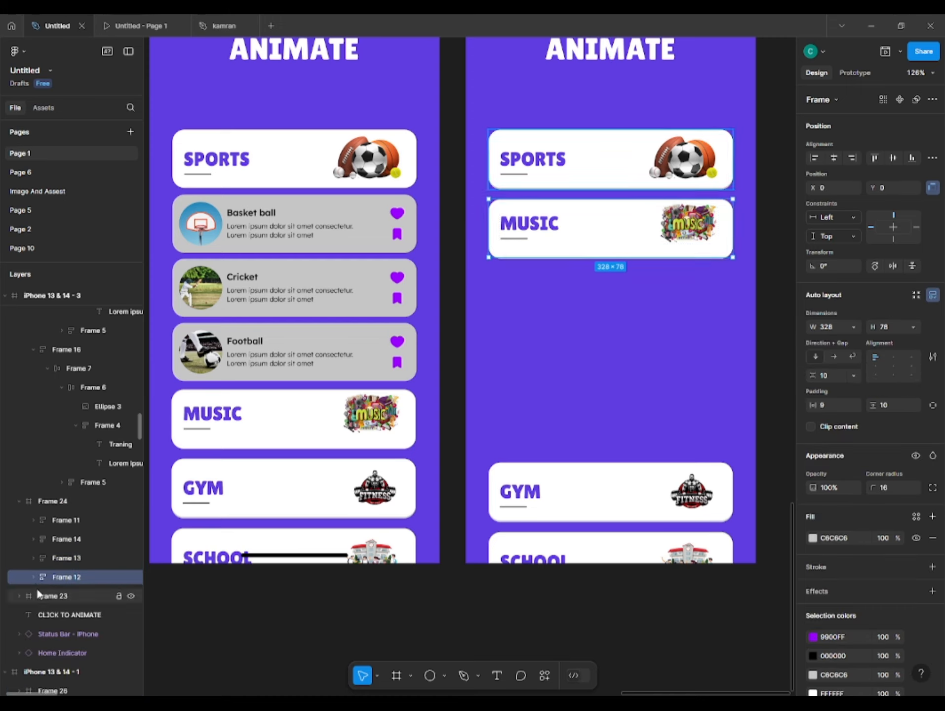
left_click(52, 541, "shift")
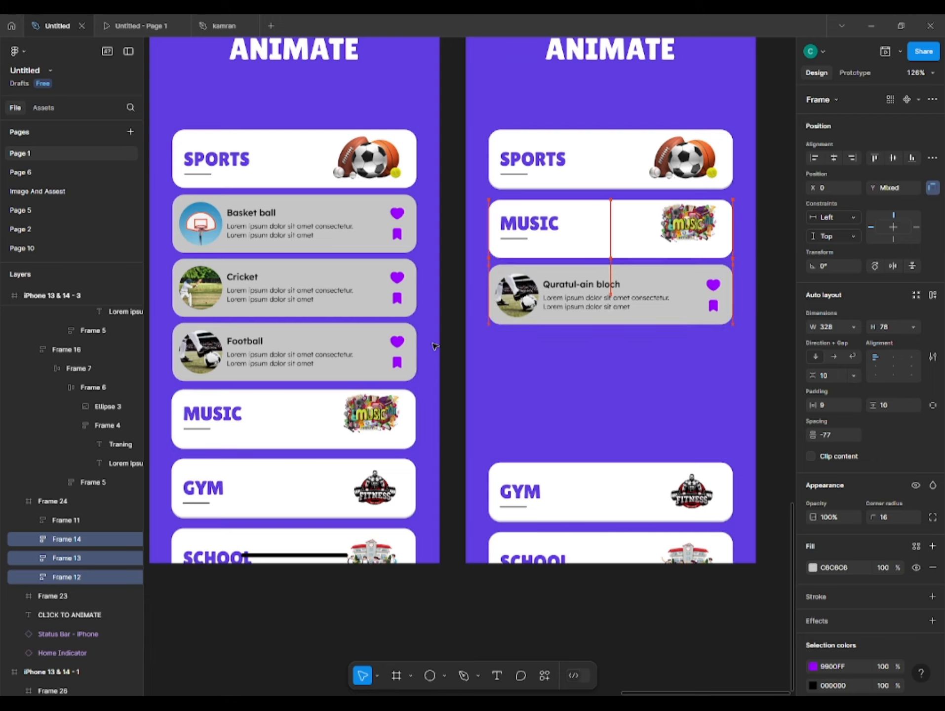
left_click_drag(823, 433, 915, 458)
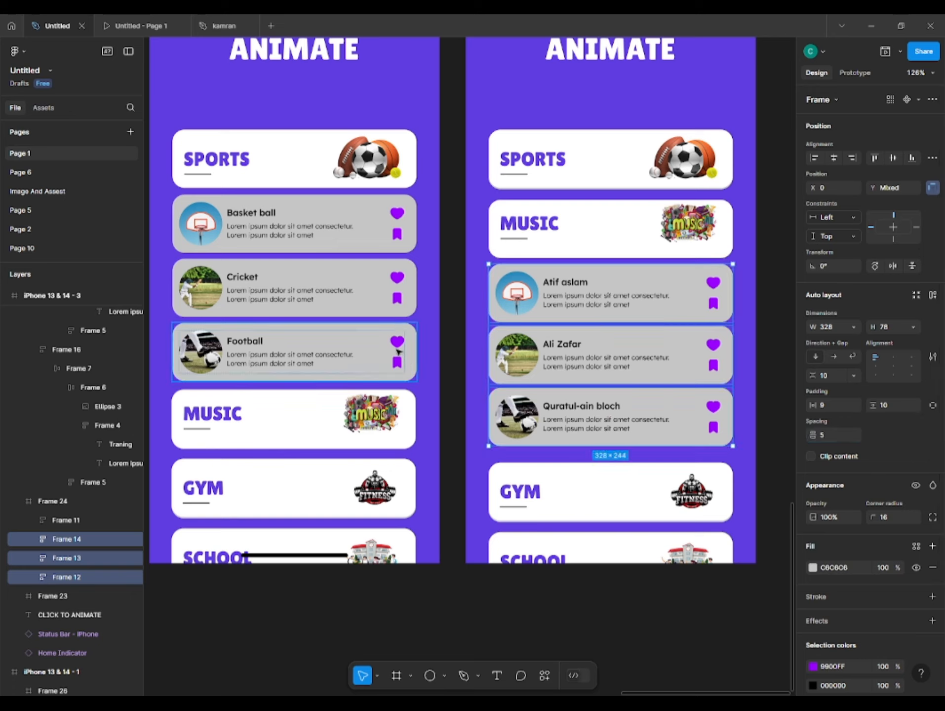
Compare the gaps between the expanded SPORTS cards and set the three MUSIC detail cards' vertical spacing to 8.
left_click(352, 336)
left_click(353, 313, "shift")
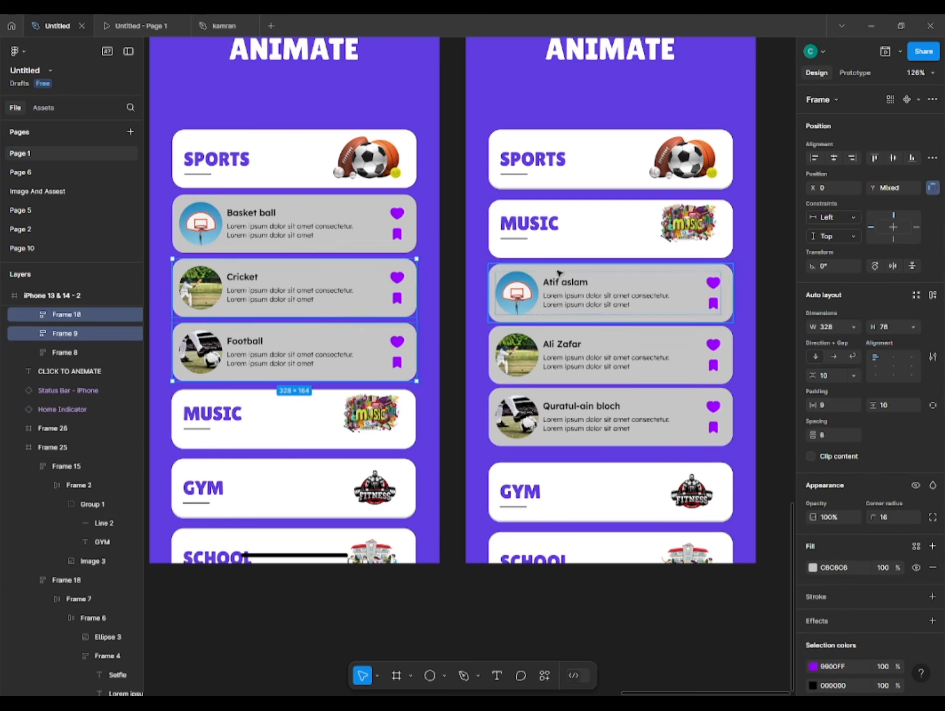
left_click(327, 208)
left_click(345, 168, "shift")
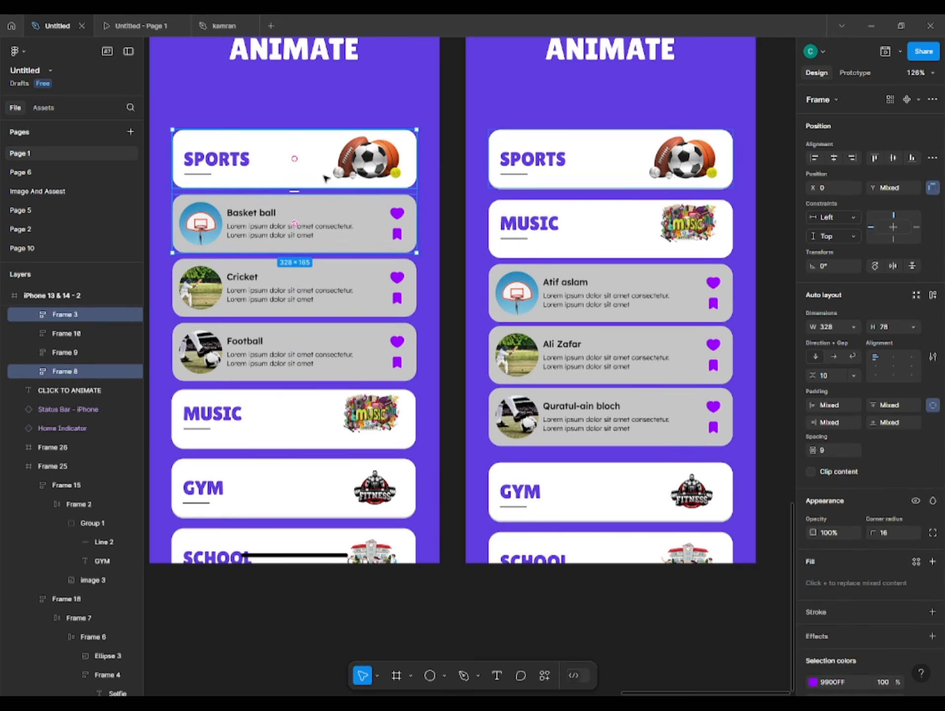
double_click(636, 303)
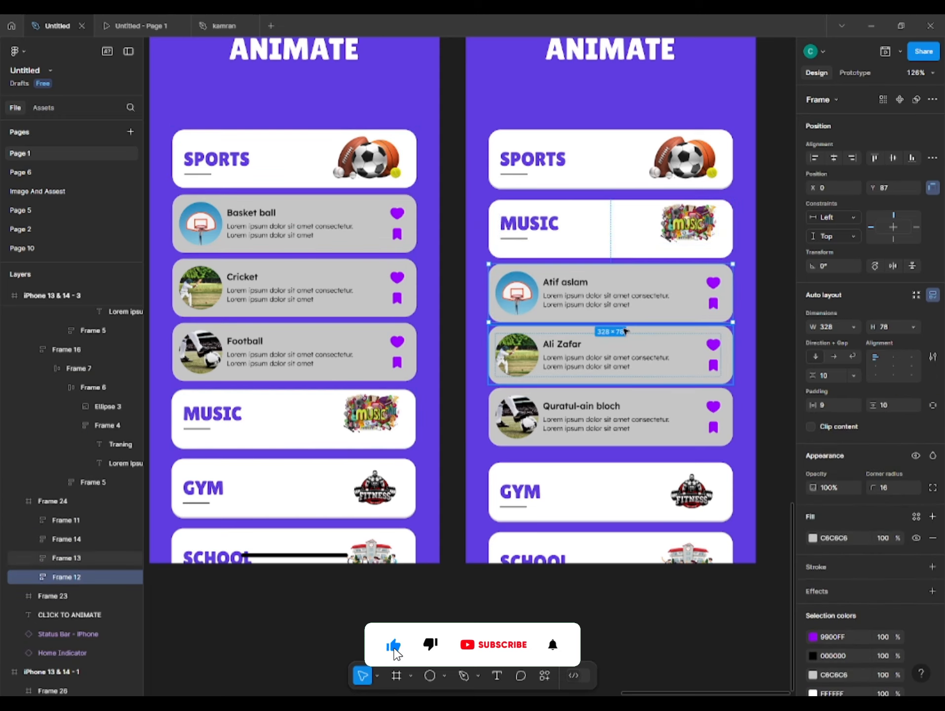
left_click(632, 360, "shift")
left_click(603, 406, "shift")
type("3")
key("Return")
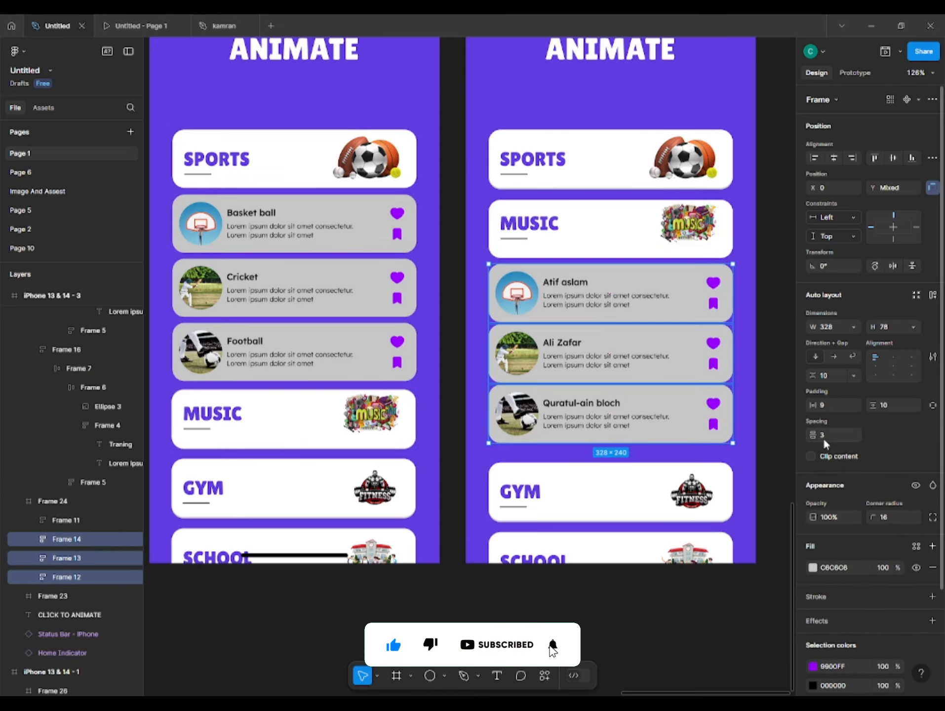
left_click(822, 437)
type("8")
key("Return")
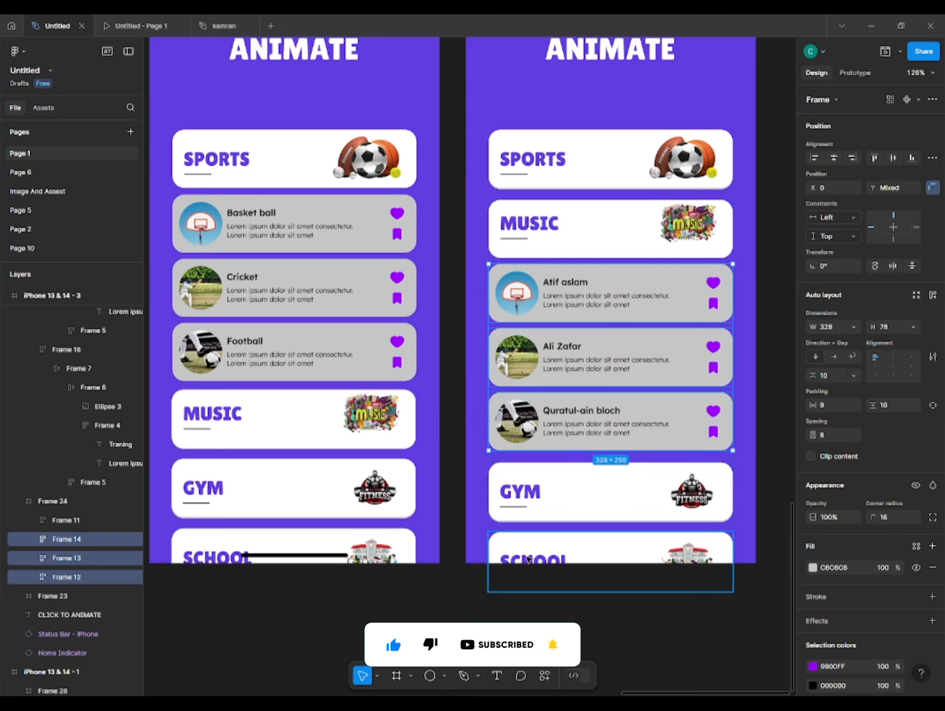
Nudge the third screen's GYM and SCHOOL frames slightly up toward the last MUSIC detail card and clear the selection.
left_click(578, 503)
left_click(561, 538, "shift")
key("Up")
key("Up")
key("Up")
key("Up")
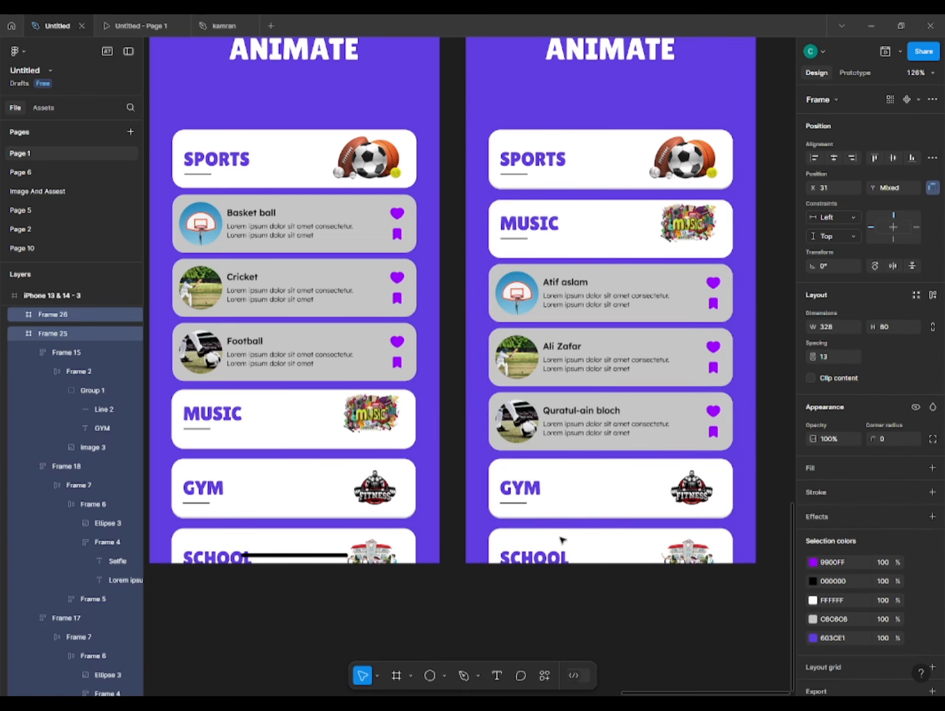
scroll(500, 532, "down", 3)
left_click(498, 532)
Duplicate the first iPhone screen and place the copy beside the expanded MUSIC screen at X 36840.
scroll(486, 524, "down", 4)
scroll(480, 487, "left", 1)
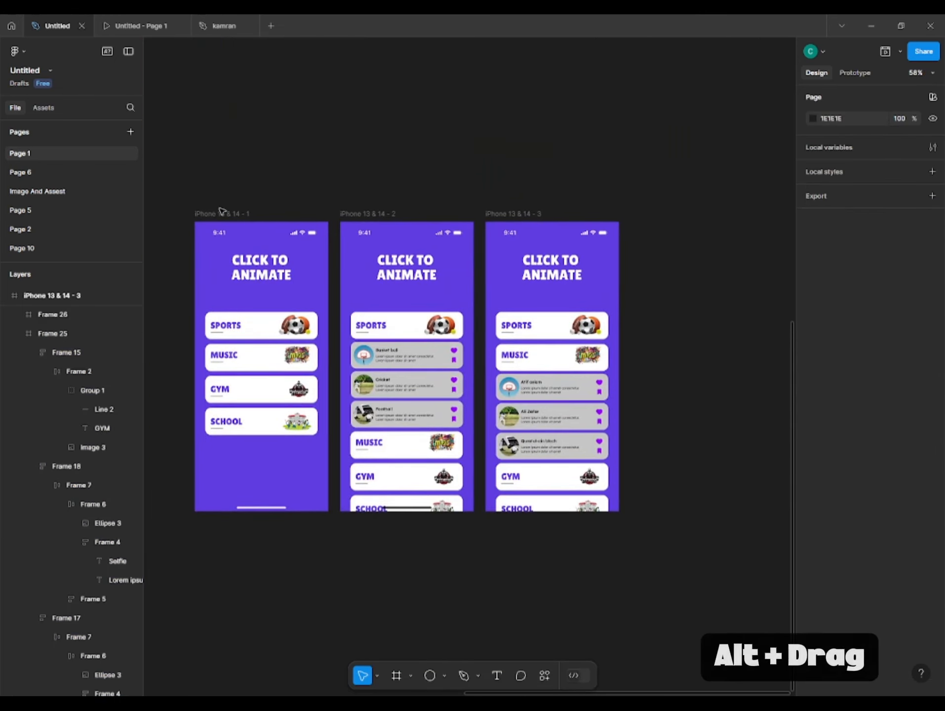
left_click_drag(221, 211, 659, 215)
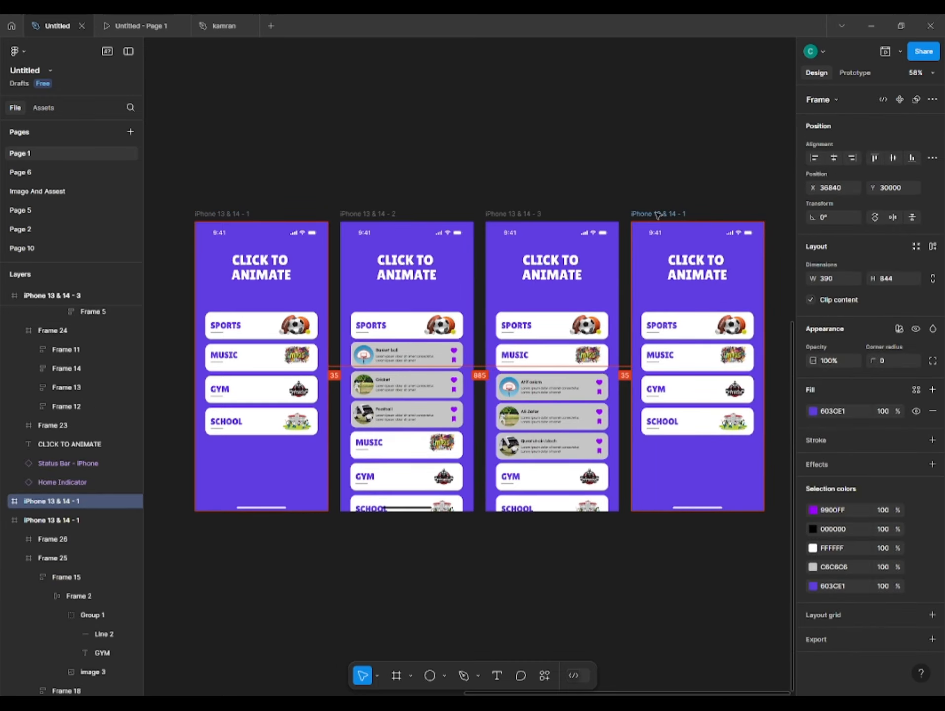
left_click(643, 161)
Move the fourth screen's SCHOOL frame down to about Y 794, leaving room beneath the GYM card.
scroll(617, 286, "right", 2)
scroll(592, 412, "up", 6)
left_click(540, 413)
left_click(545, 366, "shift")
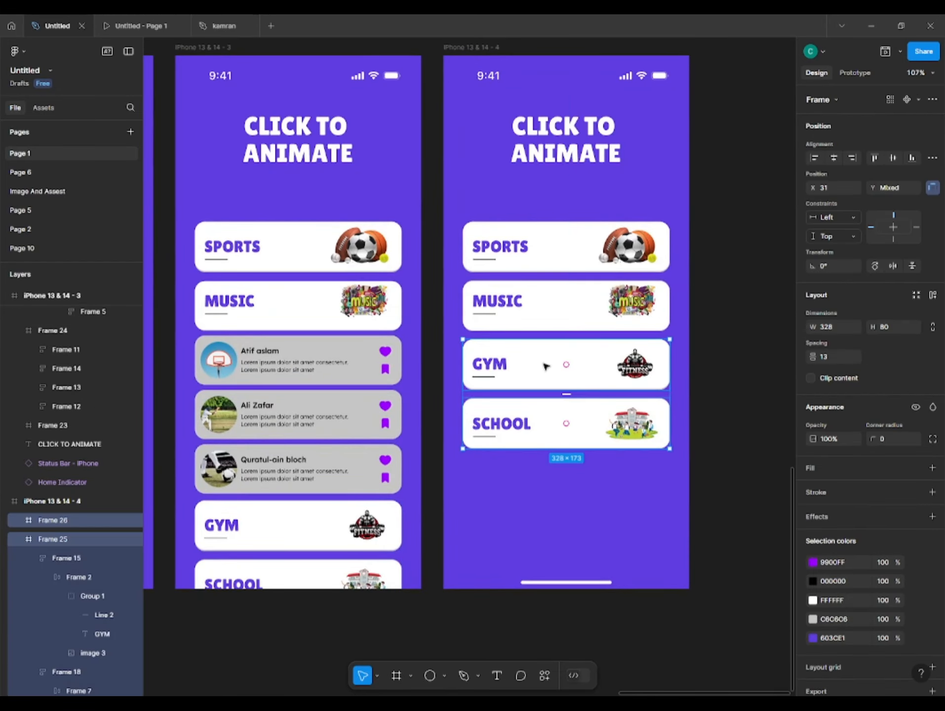
left_click(516, 424)
left_click_drag(513, 424, 513, 578)
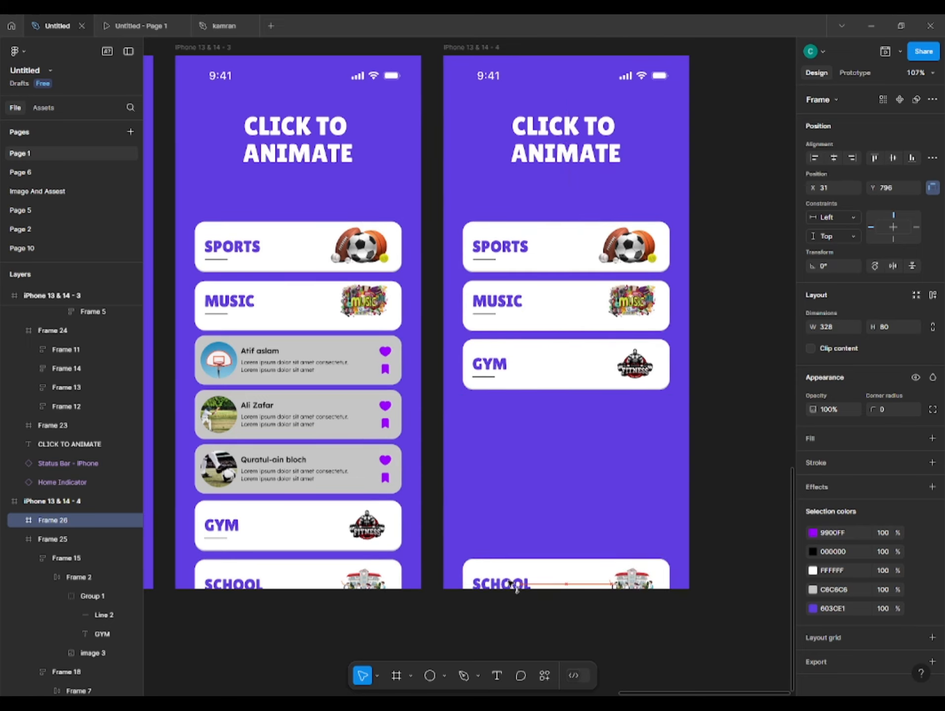
Lower the GYM frame's three hidden detail cards, Frames 16 to 18, below the GYM card with a vertical spacing of 9.
left_click(509, 344)
left_click(42, 574)
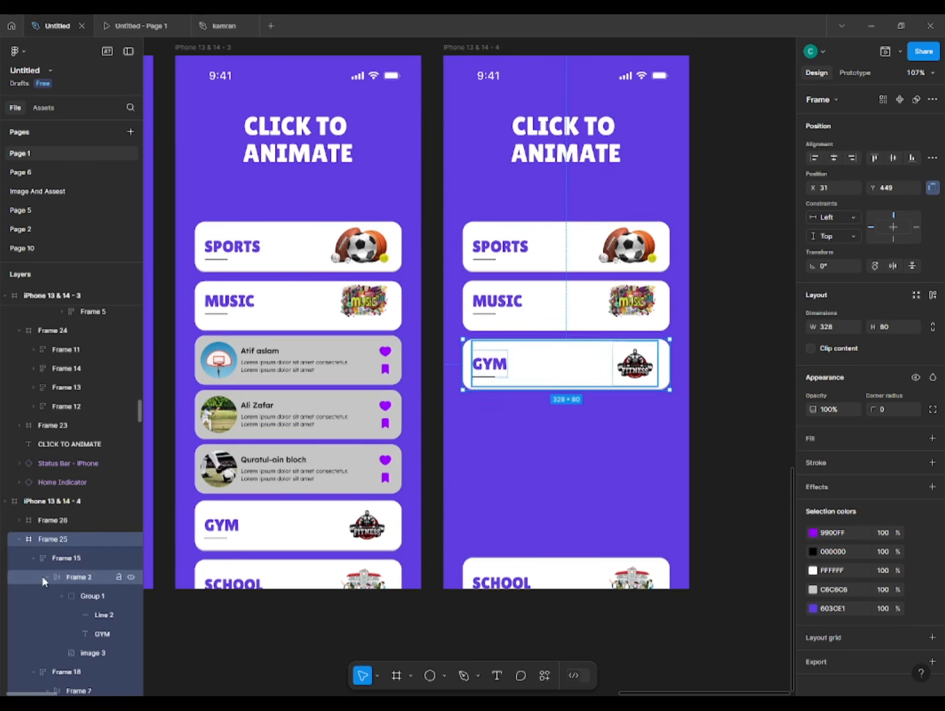
left_click(33, 558)
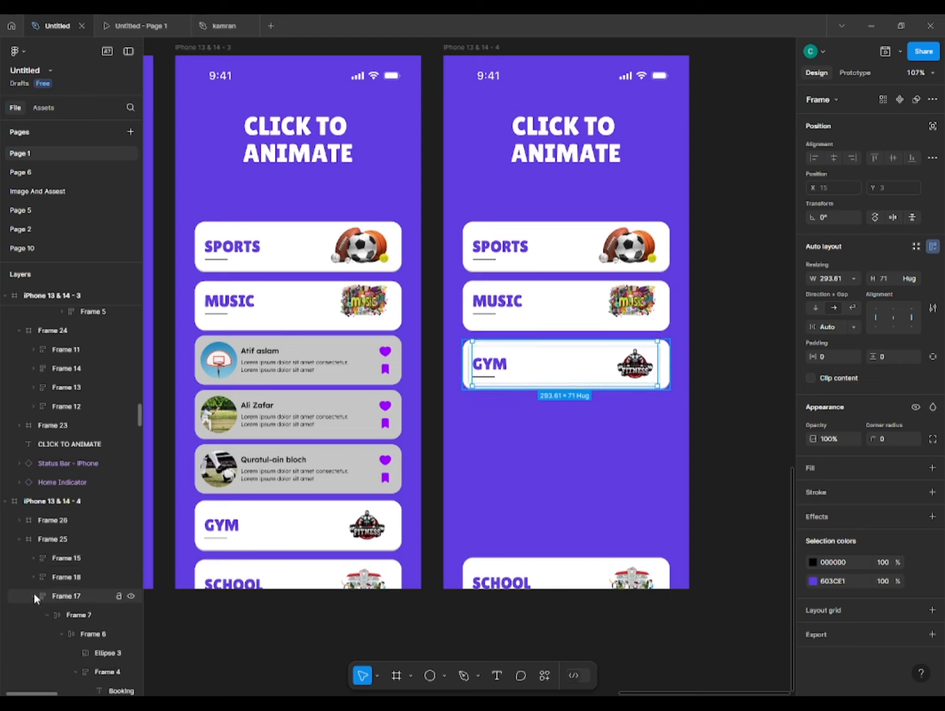
left_click(33, 615)
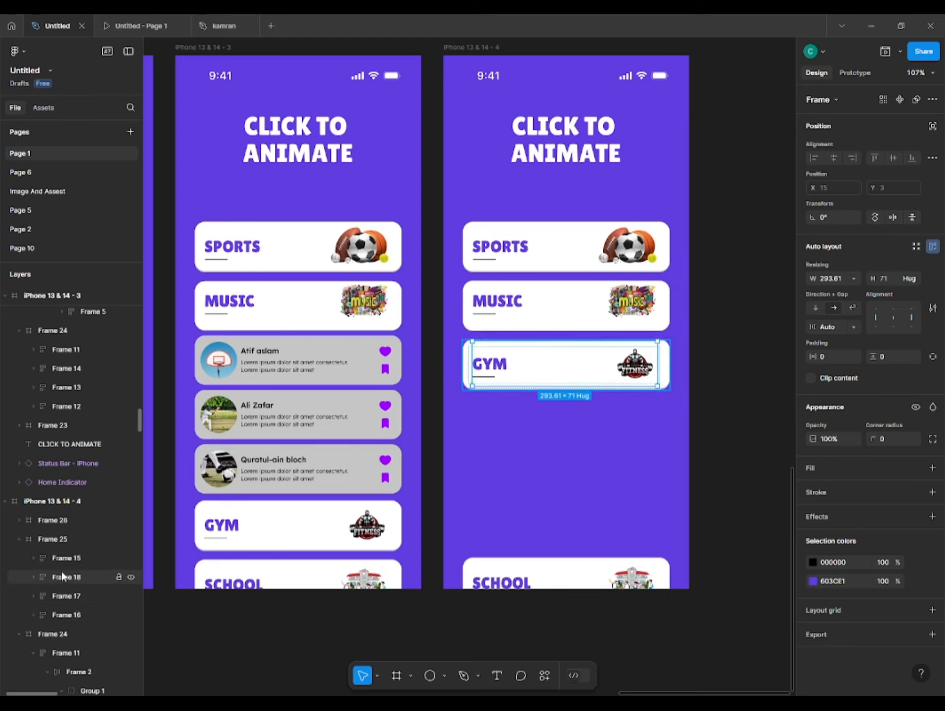
left_click(61, 574)
left_click(52, 615, "shift")
key("shift+Down")
key("shift+Down")
key("shift+Down")
key("shift+Down")
key("shift+Down")
key("shift+Down")
key("shift+Down")
key("shift+Down")
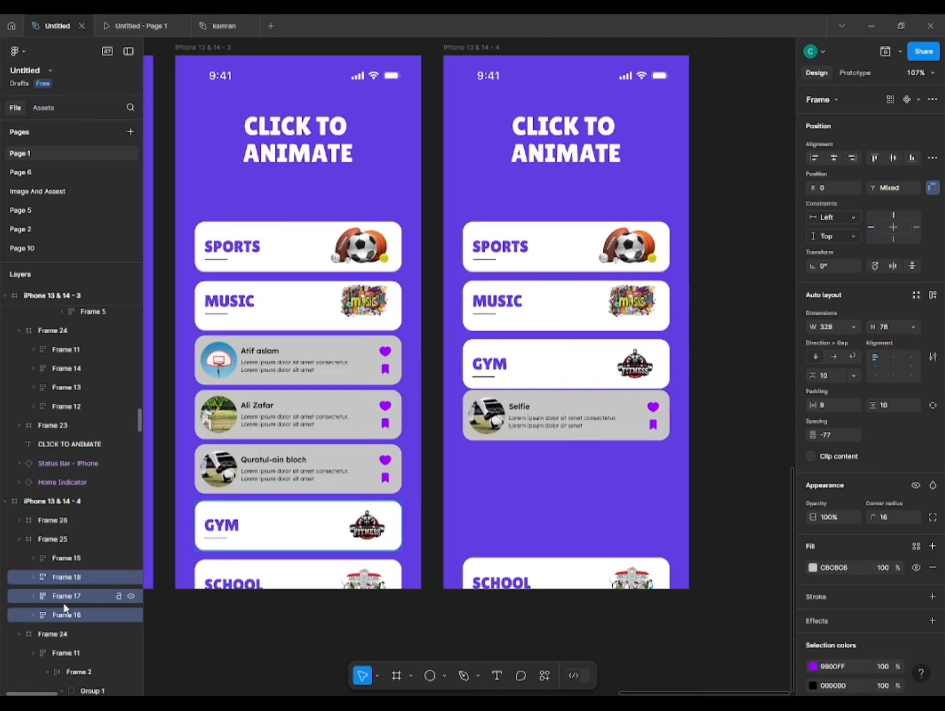
key("shift+Down")
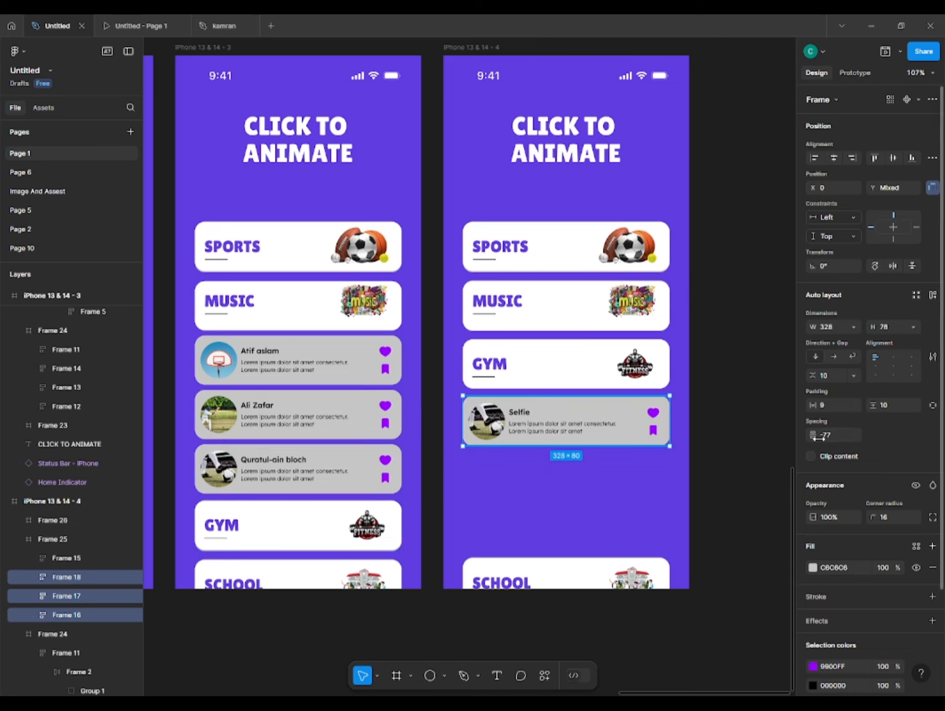
left_click_drag(820, 435, 921, 443)
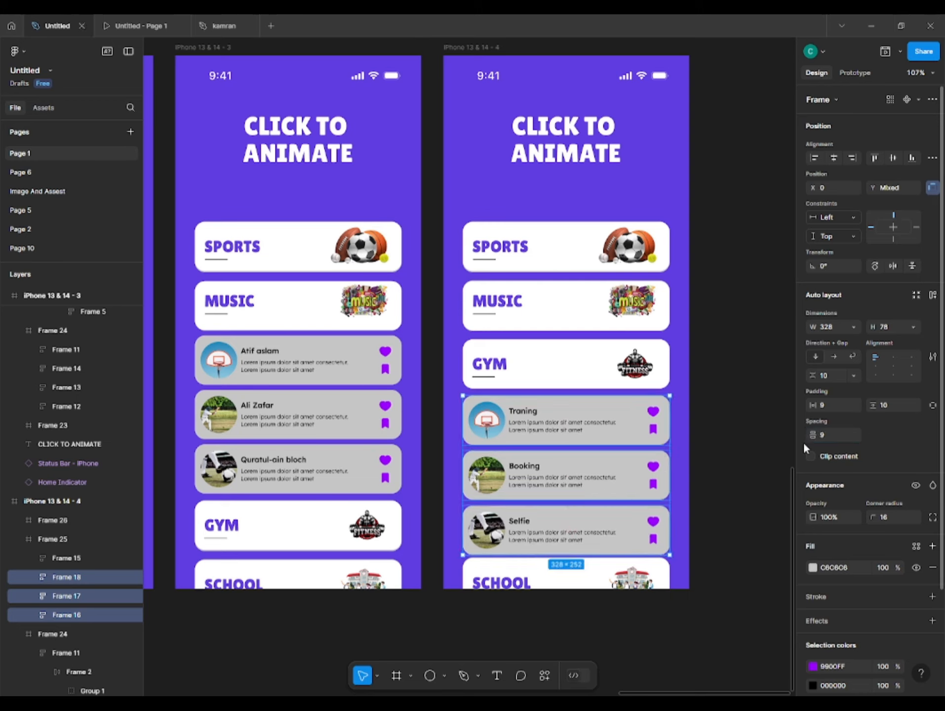
Shift the fourth screen's SCHOOL frame down to Y 797 and clear the selection.
left_click(500, 583)
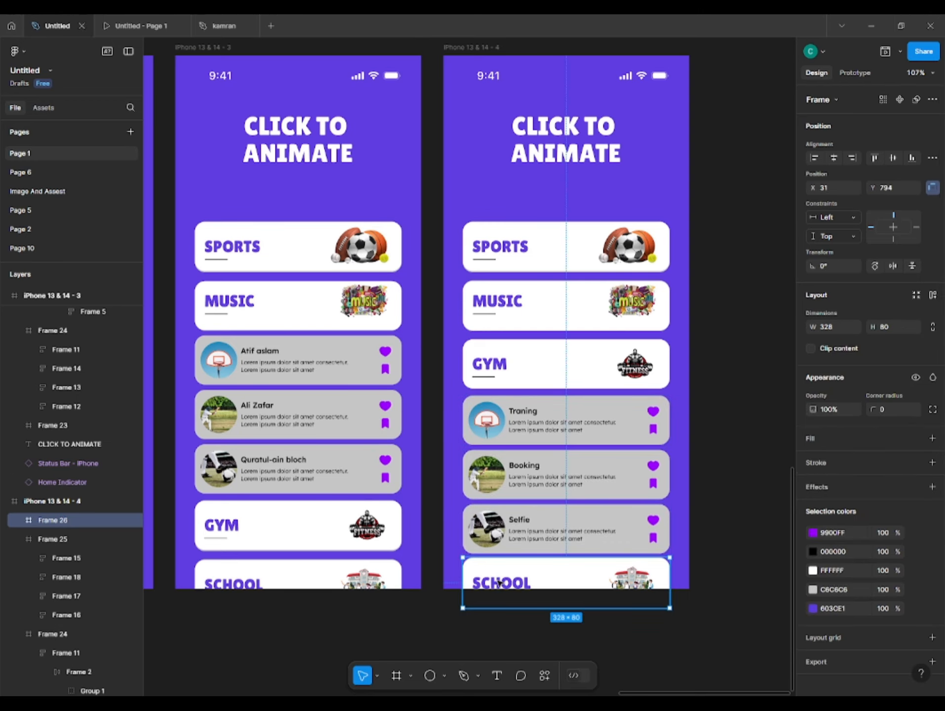
left_click_drag(500, 583, 500, 584)
scroll(321, 536, "down", 3)
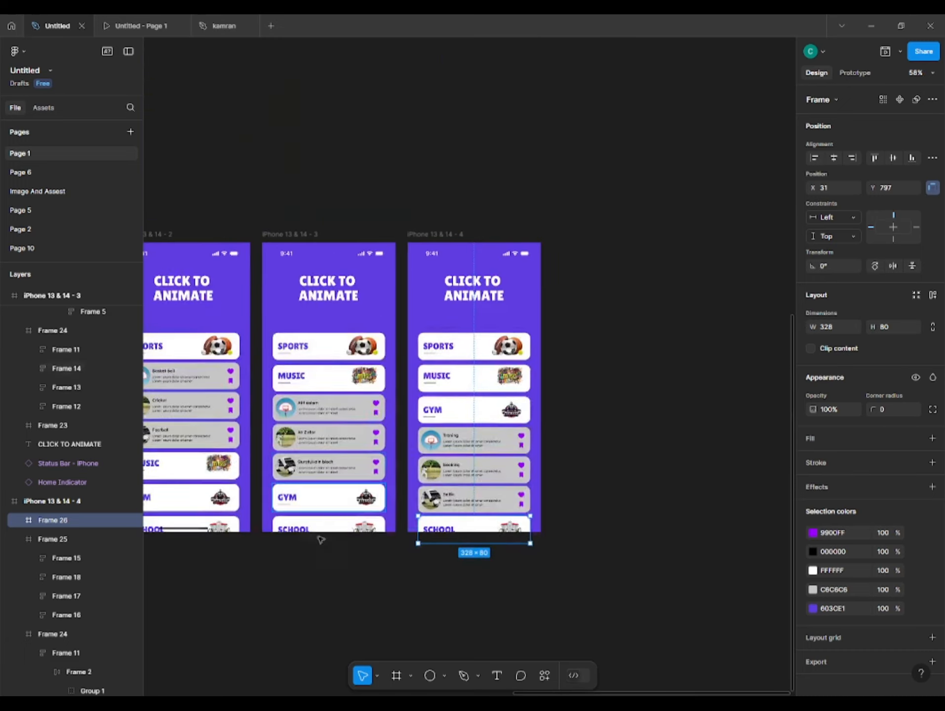
left_click(268, 612)
Duplicate the first iPhone screen again and place the copy beside the expanded GYM screen.
scroll(397, 527, "down", 3)
left_click_drag(364, 354, 324, 365)
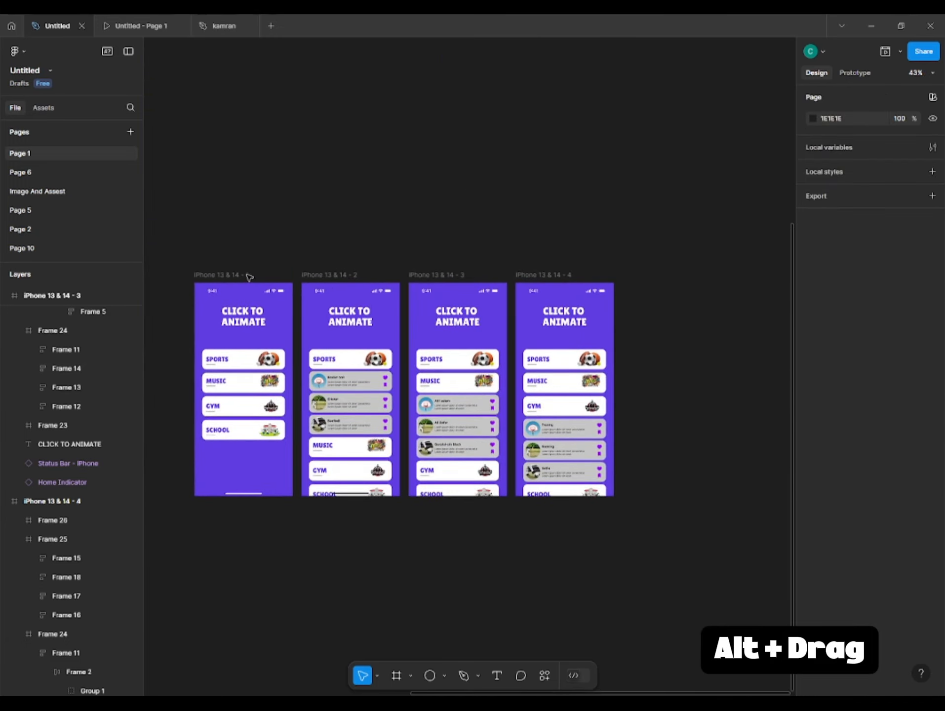
left_click_drag(242, 280, 815, 296)
left_click_drag(539, 365, 398, 395)
left_click(523, 234)
Select the fifth screen's SCHOOL frame, collapse the other layers and expand only its nested frames.
scroll(523, 234, "right", 3)
left_click_drag(665, 309, 429, 312)
left_click(559, 467)
left_click_drag(407, 464, 427, 400)
scroll(426, 399, "up", 5)
left_click(528, 417)
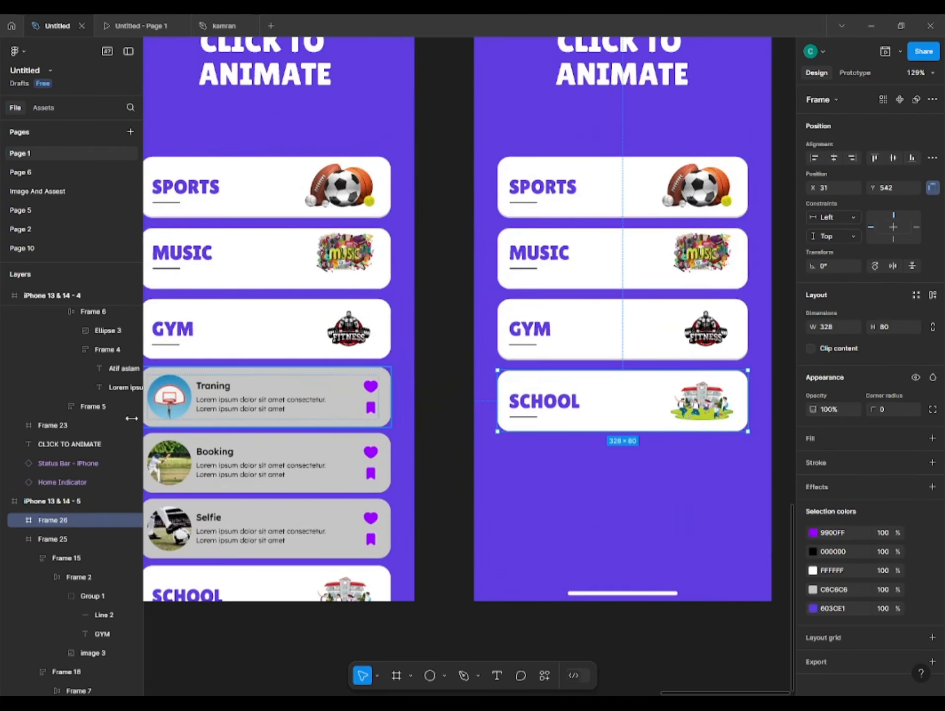
left_click(20, 535)
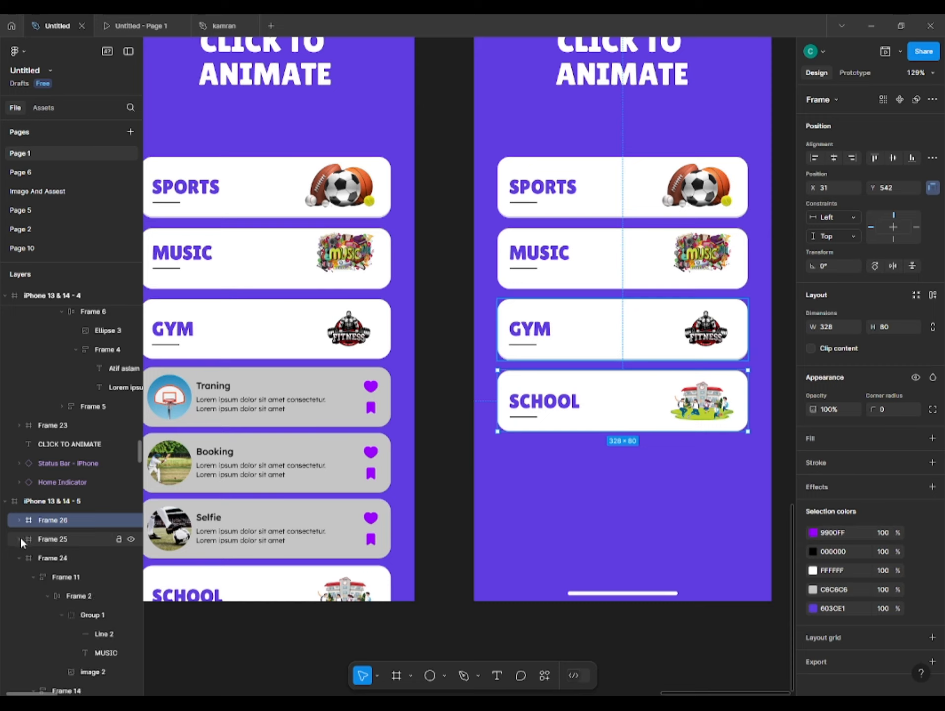
left_click(18, 577)
left_click(18, 577)
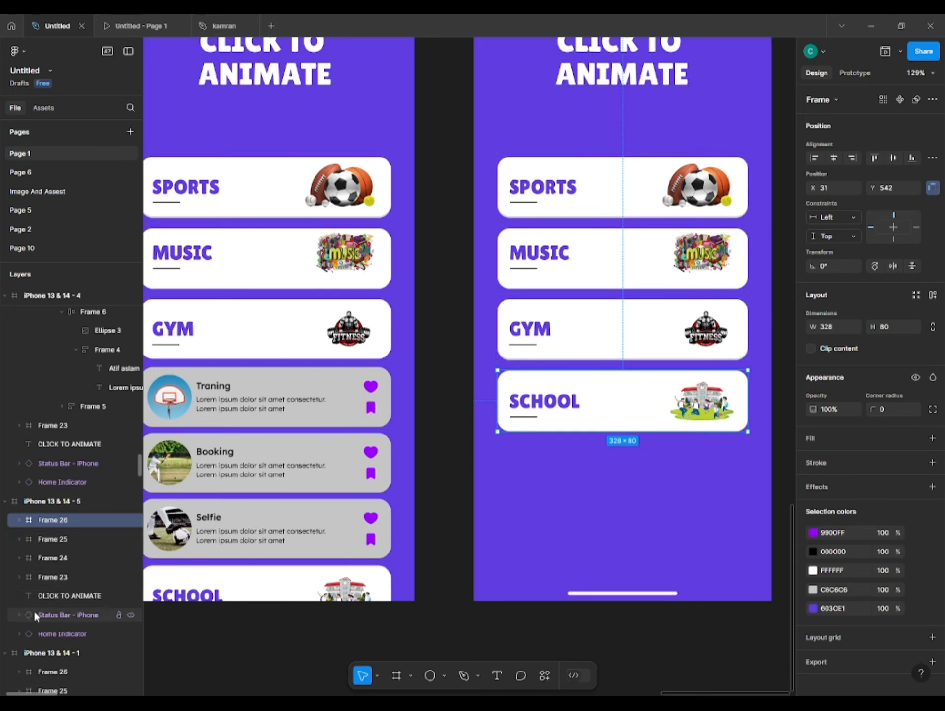
left_click(19, 520)
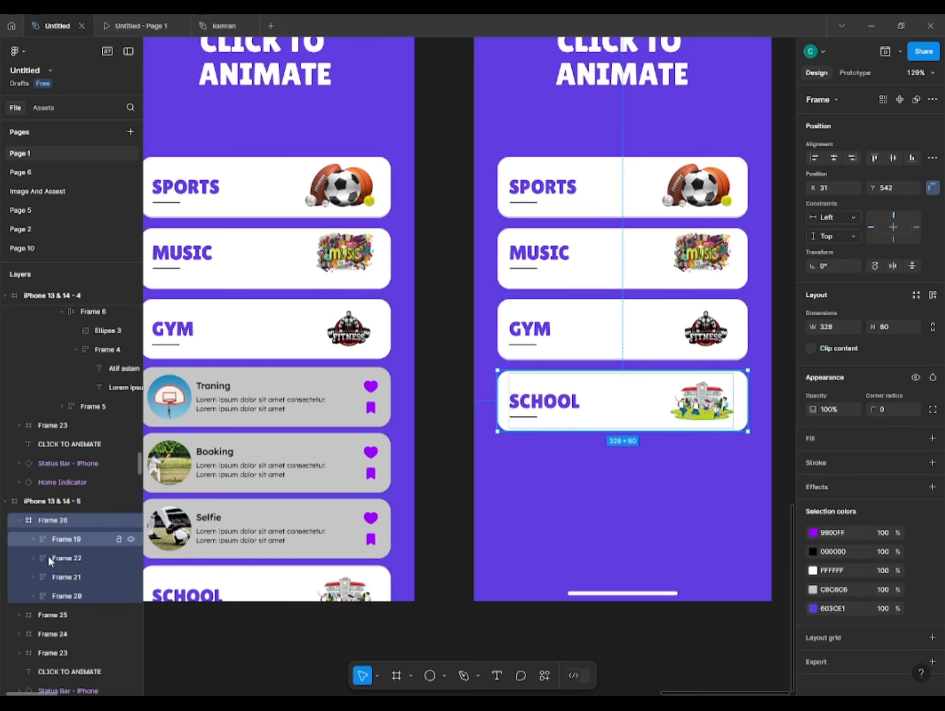
Lower the SCHOOL frame's three hidden detail cards, Frames 20 to 22, below the SCHOOL card with a vertical spacing of 8.
left_click(81, 557)
left_click(81, 598, "shift")
key("shift+Down")
key("shift+Down")
key("shift+Down")
key("shift+Down")
key("shift+Down")
key("shift+Down")
key("shift+Down")
key("shift+Down")
key("shift+Down")
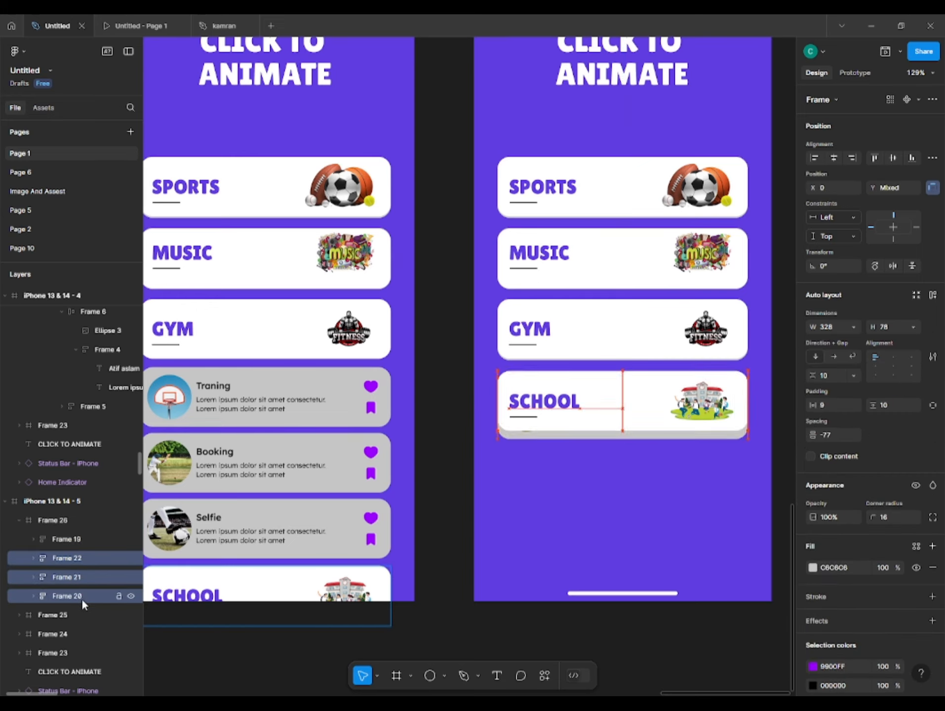
key("shift+Up")
key("shift+Down")
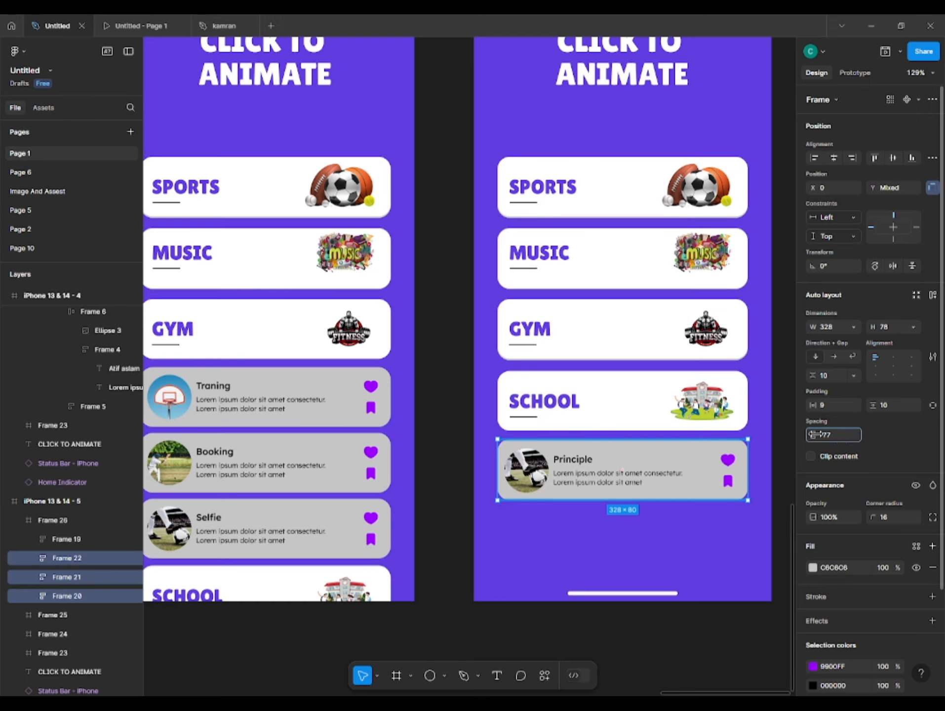
left_click_drag(810, 434, 916, 448)
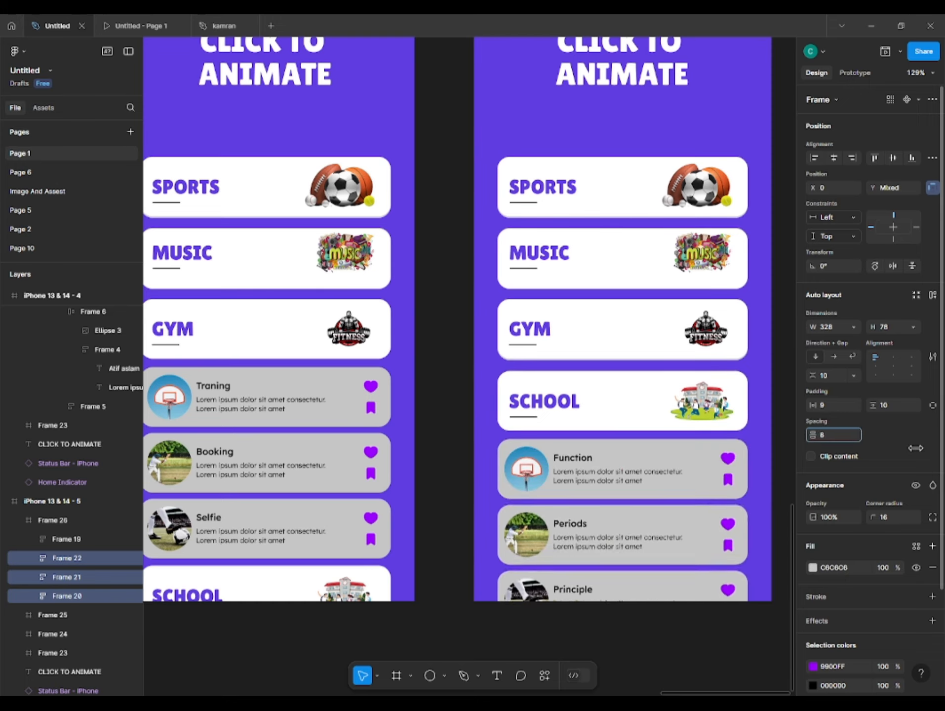
Bring the fifth screen's home indicator to the front, give it a dark colour and clear the selection.
left_click(761, 592)
right_click(761, 592)
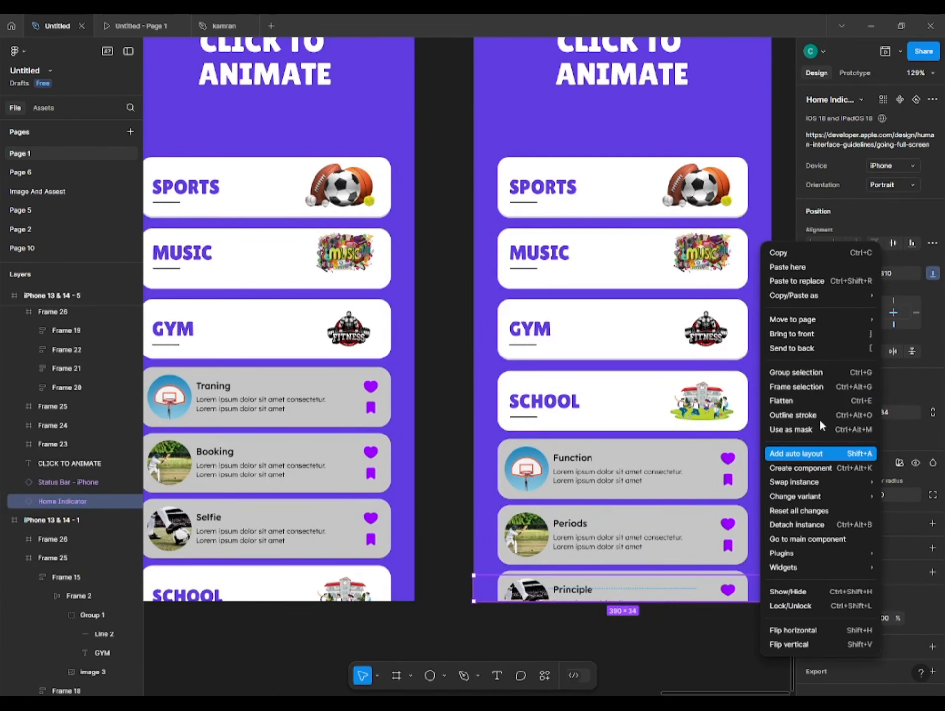
left_click(829, 337)
left_click(812, 618)
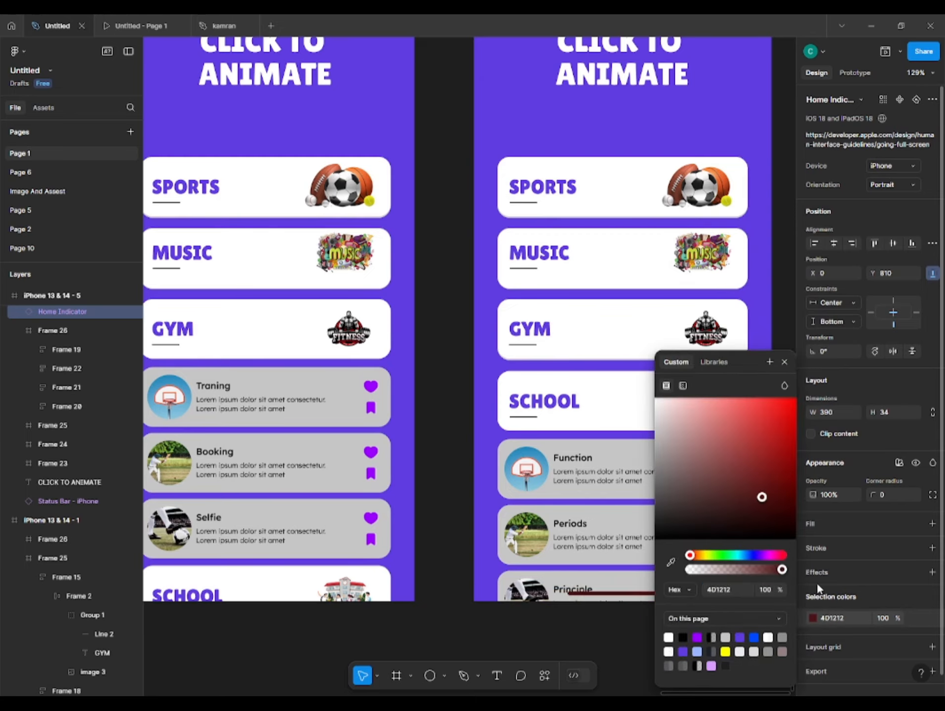
left_click(472, 617)
Select the home indicators of the second, third and fourth screens, bring them to the front and make them black.
scroll(494, 607, "left", 2)
left_click(499, 602)
left_click_drag(351, 635, 553, 637)
left_click(377, 603, "shift")
left_click_drag(153, 664, 489, 638)
left_click(428, 573, "shift")
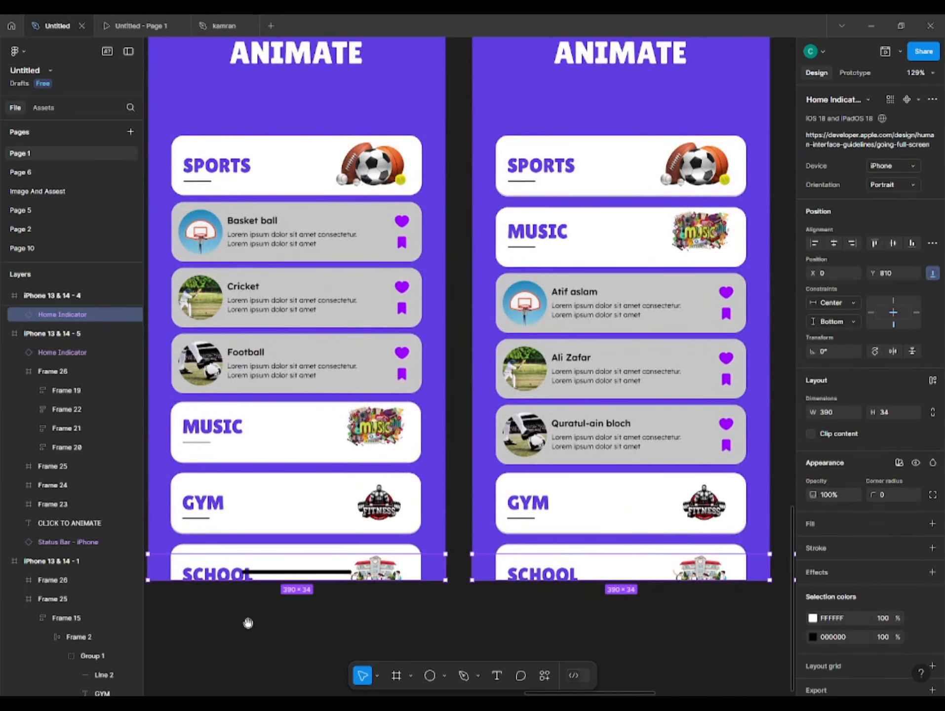
left_click_drag(147, 636, 227, 496)
right_click(523, 435)
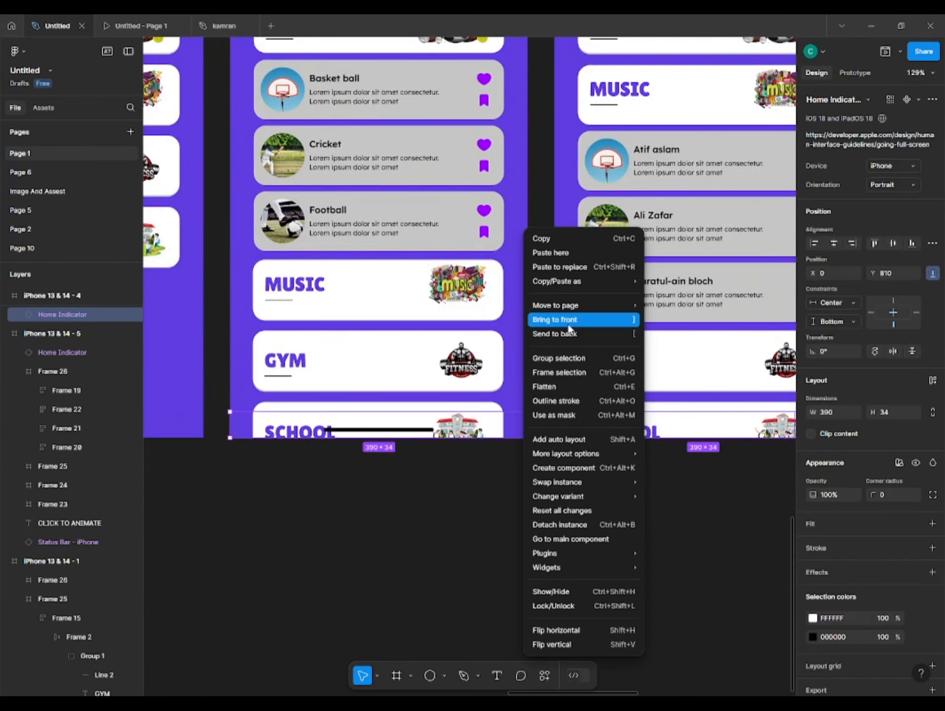
left_click(569, 320)
left_click(816, 618)
left_click(536, 513)
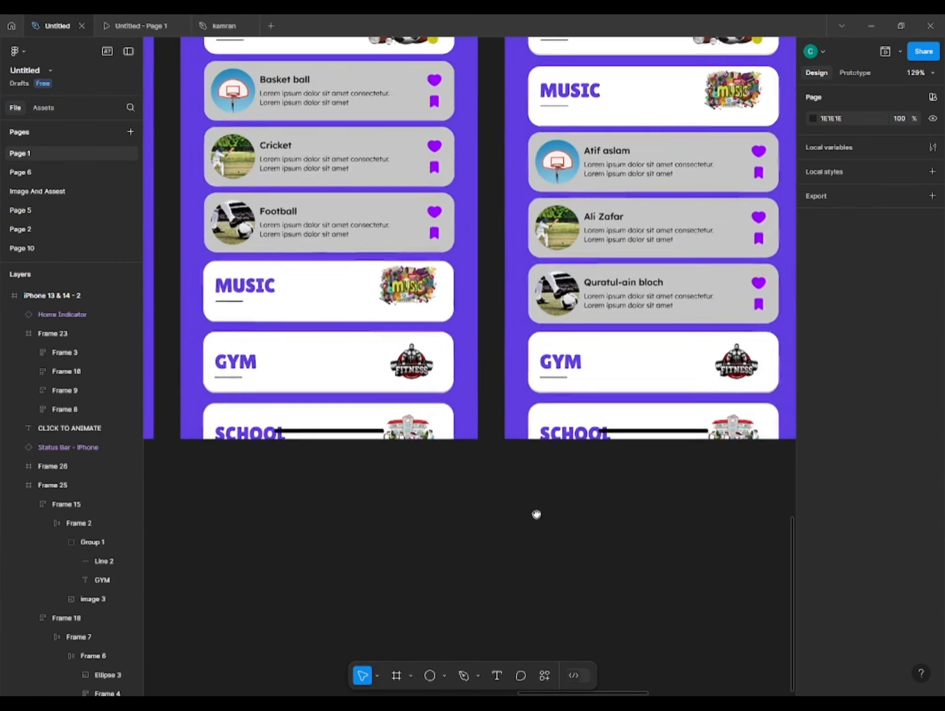
Duplicate the second iPhone screen with the expanded SPORTS cards and place the copy directly below it, at Y 30872.
scroll(527, 513, "down", 5)
scroll(521, 474, "up", 4)
scroll(521, 474, "down", 3)
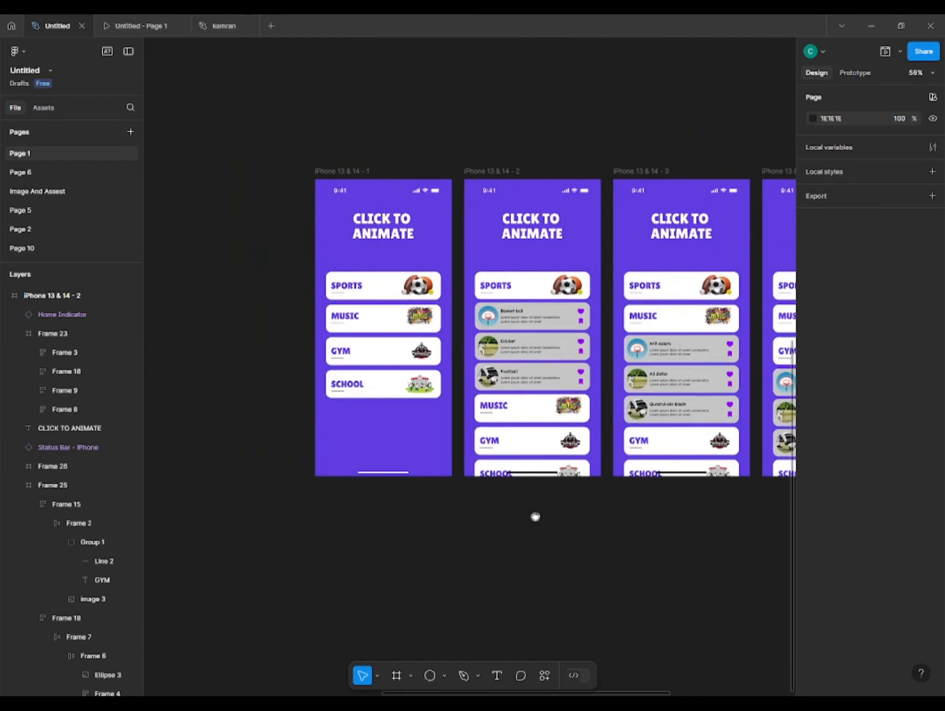
left_click_drag(532, 506, 606, 506)
scroll(532, 341, "up", 4)
left_click_drag(572, 205, 576, 254)
scroll(577, 254, "down", 3)
scroll(312, 318, "up", 2)
left_click_drag(416, 49, 421, 553)
scroll(420, 544, "down", 8)
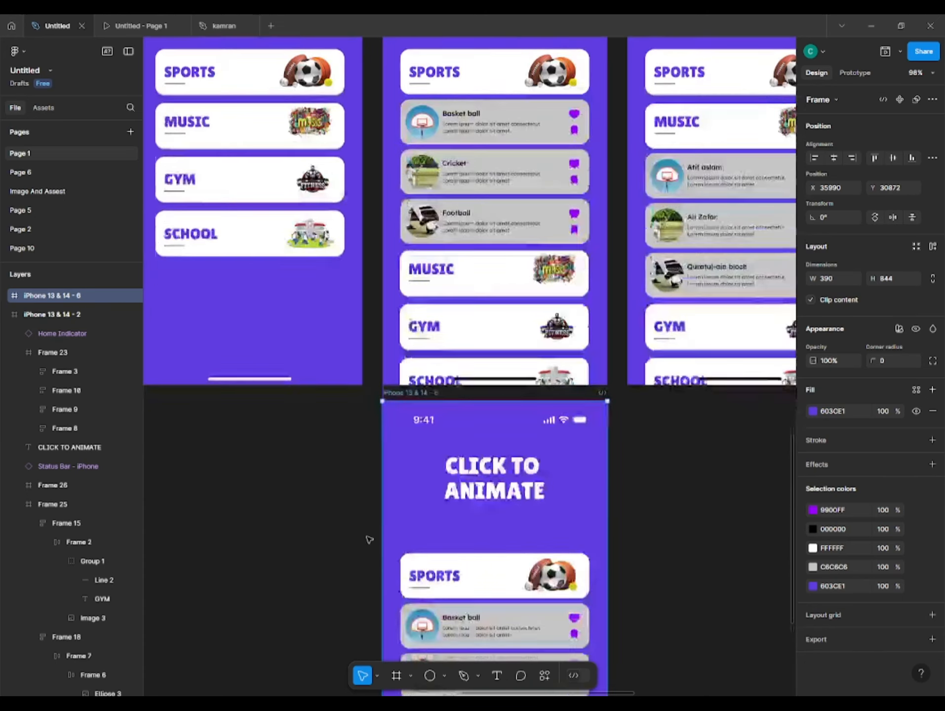
Move the Basket ball card on the copied screen horizontally to the left until it lies outside the screen.
left_click(467, 410, "ctrl")
key("shift+Left")
key("shift+Left")
key("shift+Left")
key("shift+Left")
key("shift+Left")
key("shift+Left")
key("shift+Left")
key("shift+Left")
key("shift+Left")
key("shift+Left")
key("shift+Left")
key("shift+Left")
key("shift+Left")
key("shift+Left")
key("shift+Left")
key("shift+Left")
key("shift+Left")
key("shift+Left")
key("shift+Left")
key("shift+Left")
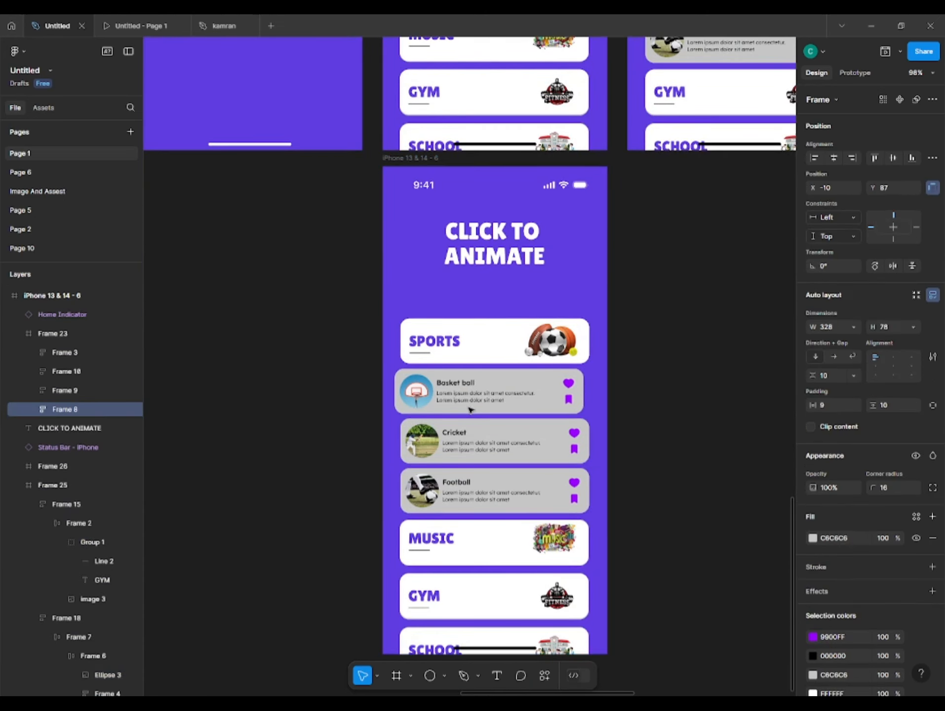
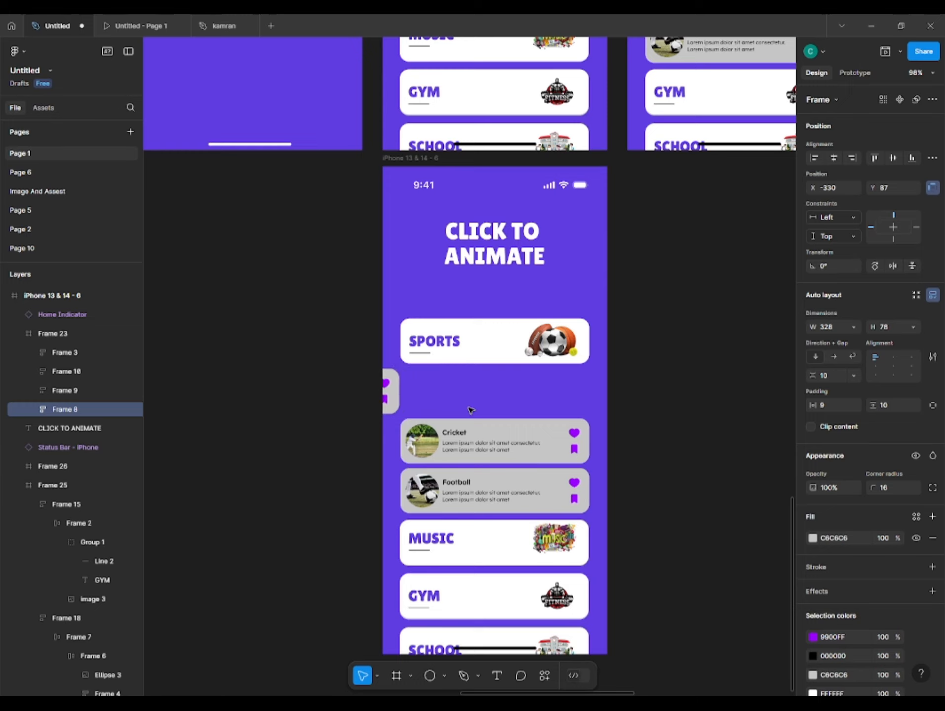
left_click(262, 488)
Move the copied screen's Cricket, Football, MUSIC, GYM and SCHOOL cards up together to close the gap below the SPORTS card.
left_click(410, 435, "ctrl")
left_click(444, 489, "shift")
left_click(469, 551, "shift")
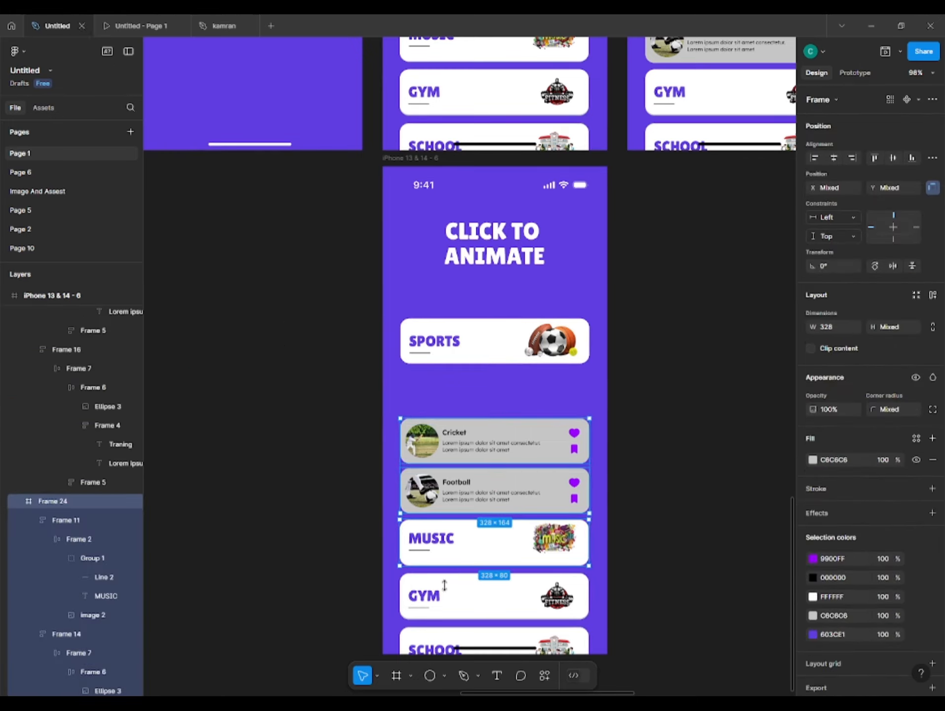
left_click(452, 583, "shift")
scroll(425, 544, "down", 3)
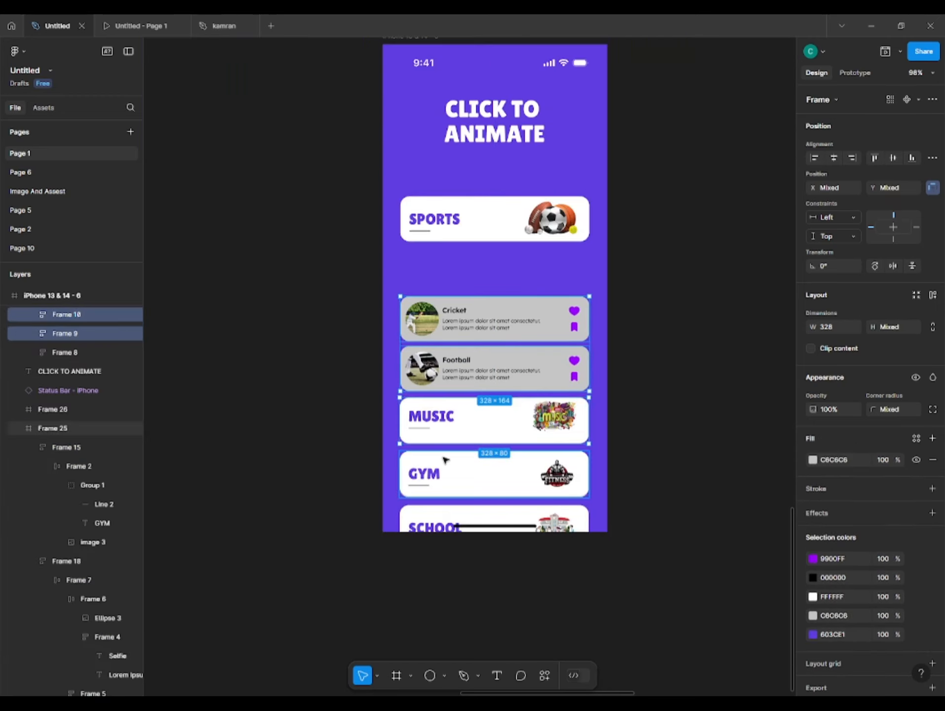
left_click(425, 510, "shift")
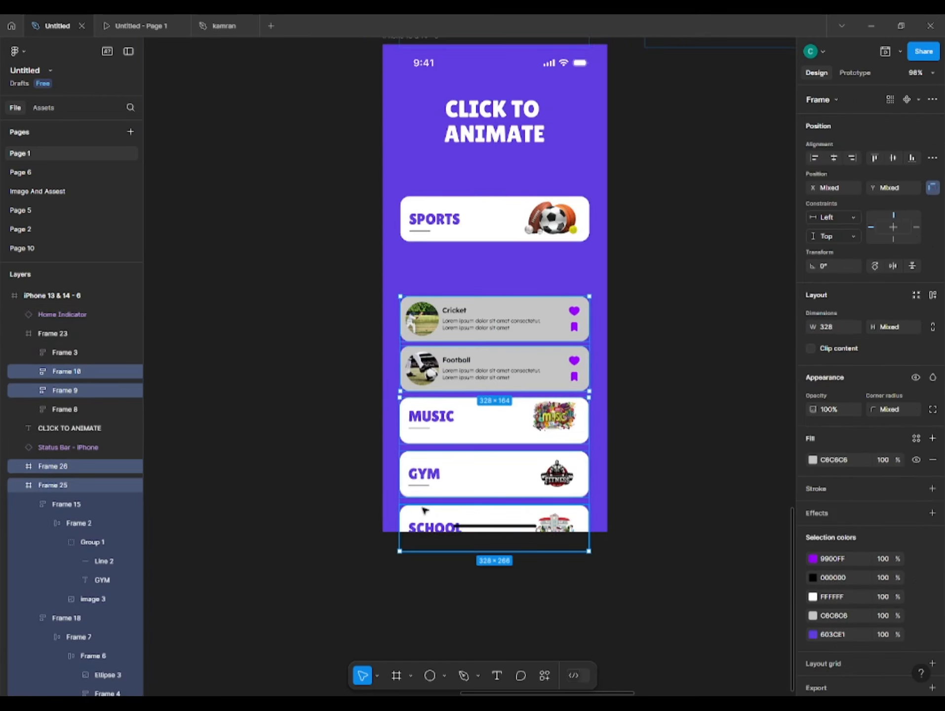
key("shift+Up")
key("shift+Up")
key("shift+Up")
key("shift+Up")
key("shift+Up")
key("shift+Up")
key("shift+Up")
key("shift+Up")
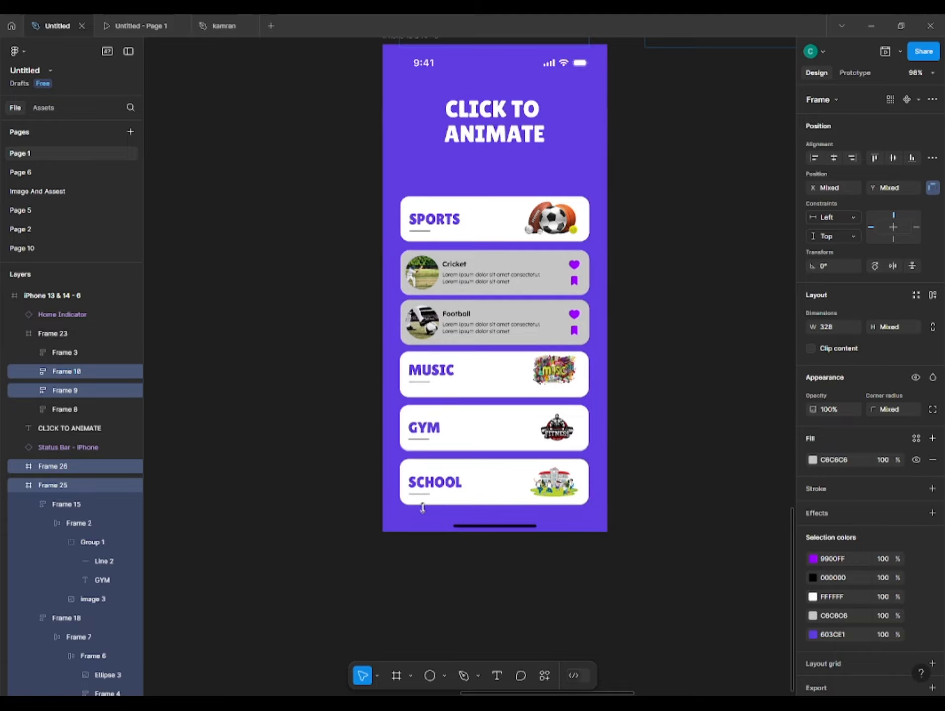
key("Up")
key("Up")
key("Up")
key("Up")
key("Up")
key("Up")
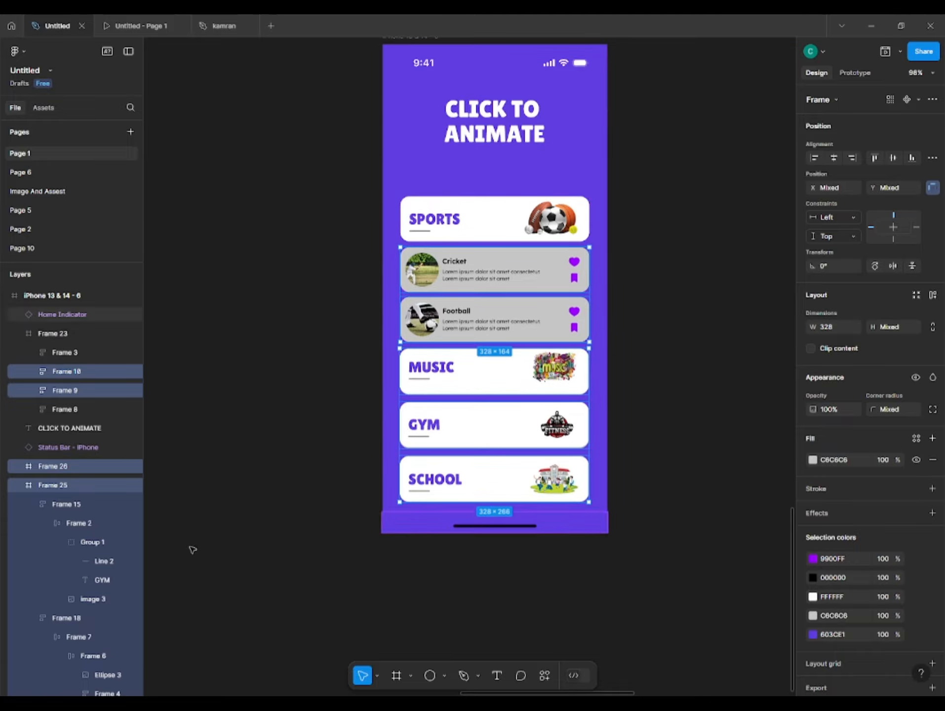
left_click(253, 432)
Duplicate the sixth screen, place the copy directly below it at Y 31756 and delete the extra overlapping copy.
scroll(306, 402, "down", 6)
left_click_drag(306, 387, 298, 416)
scroll(378, 320, "up", 5)
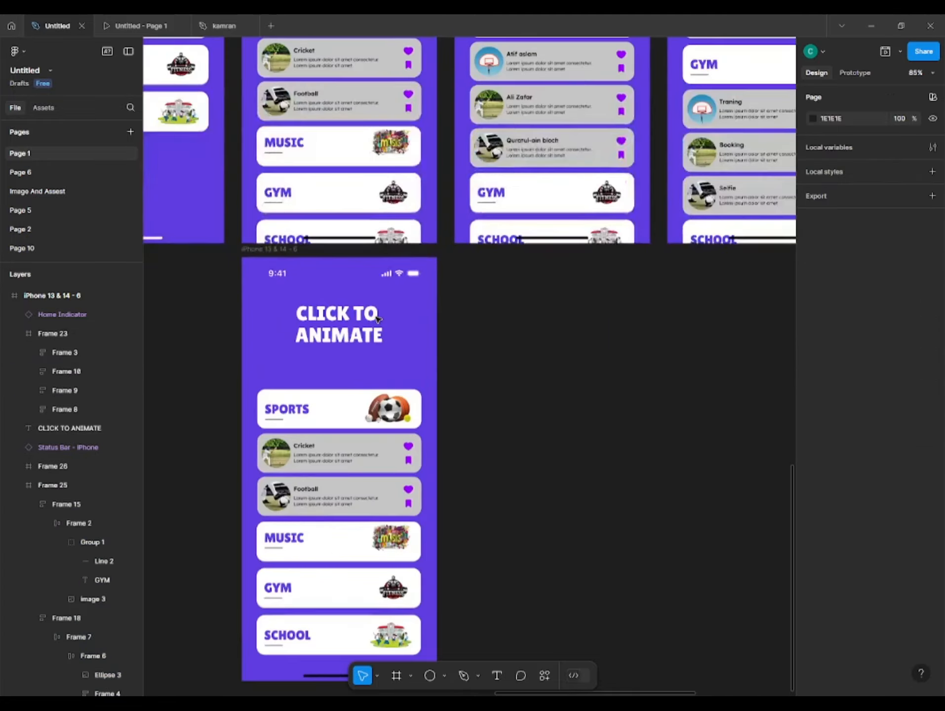
scroll(378, 320, "up", 2)
left_click(296, 268)
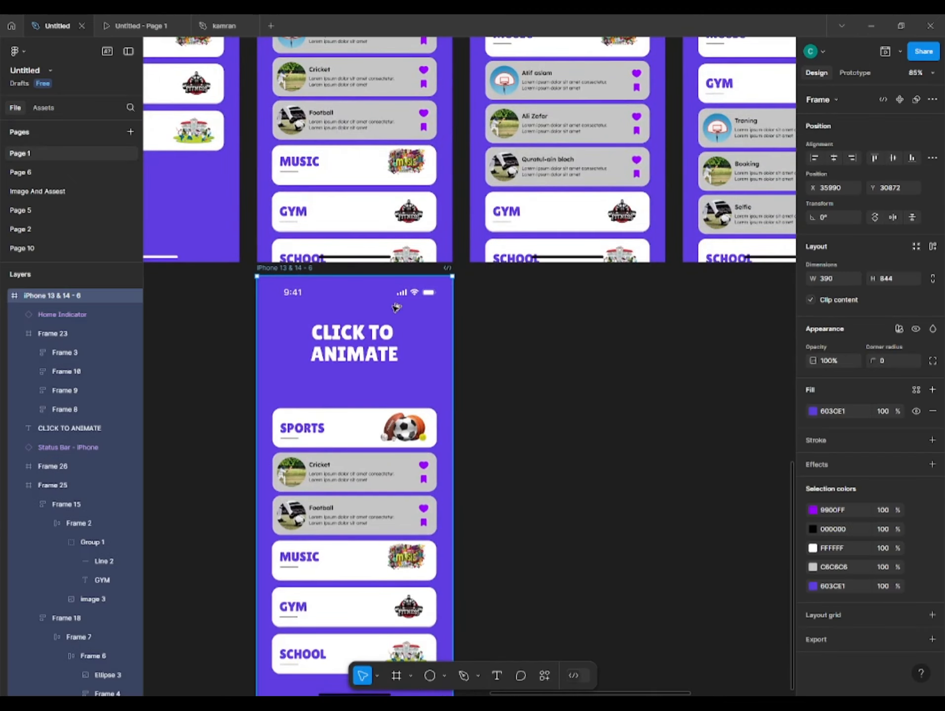
left_click_drag(397, 308, 292, 478)
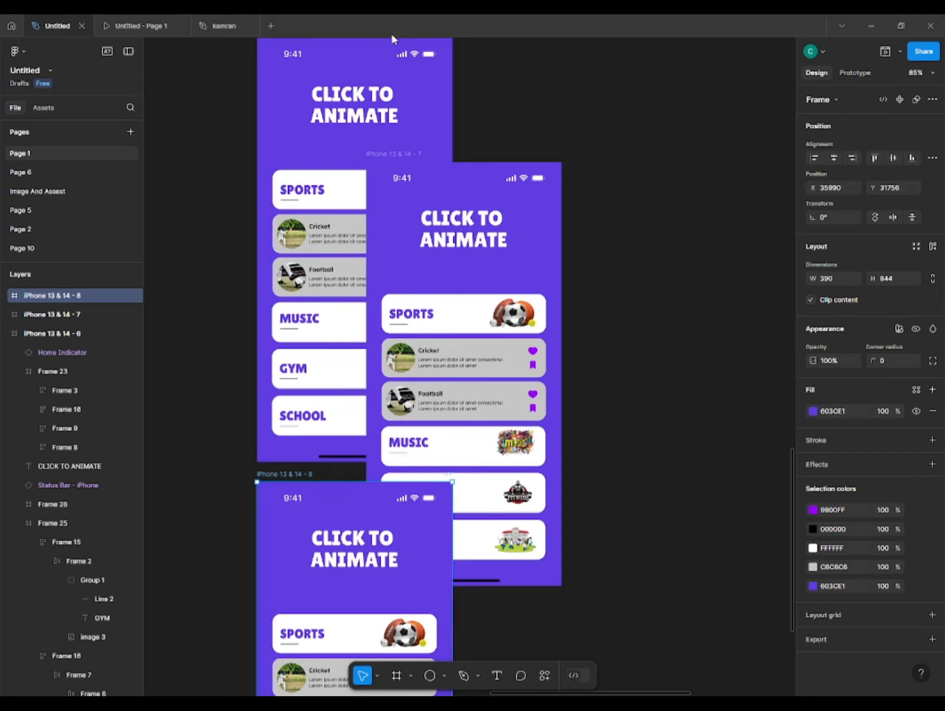
left_click(390, 152)
key("Delete")
scroll(390, 153, "down", 6)
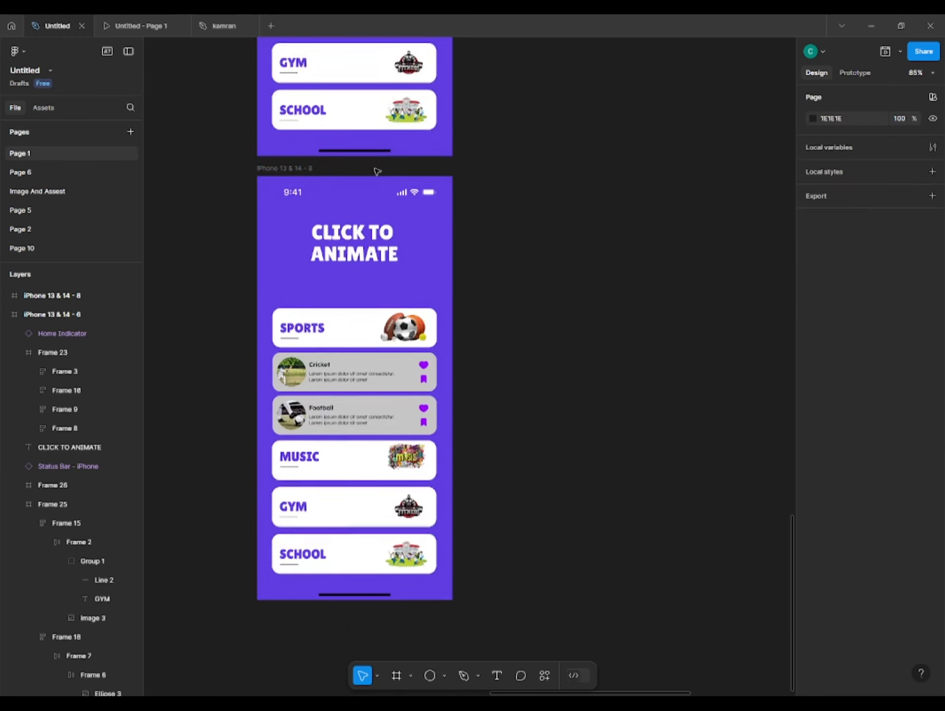
Move the Cricket card on the new copy left out of the screen, to X -370.
left_click(361, 295, "ctrl")
key("shift+Left")
key("shift+Left")
key("shift+Left")
key("shift+Left")
key("shift+Left")
key("shift+Left")
key("shift+Left")
key("shift+Left")
key("shift+Left")
key("shift+Left")
key("shift+Left")
key("shift+Left")
key("shift+Left")
key("shift+Left")
key("shift+Left")
key("shift+Left")
key("shift+Left")
key("shift+Left")
key("shift+Left")
key("shift+Left")
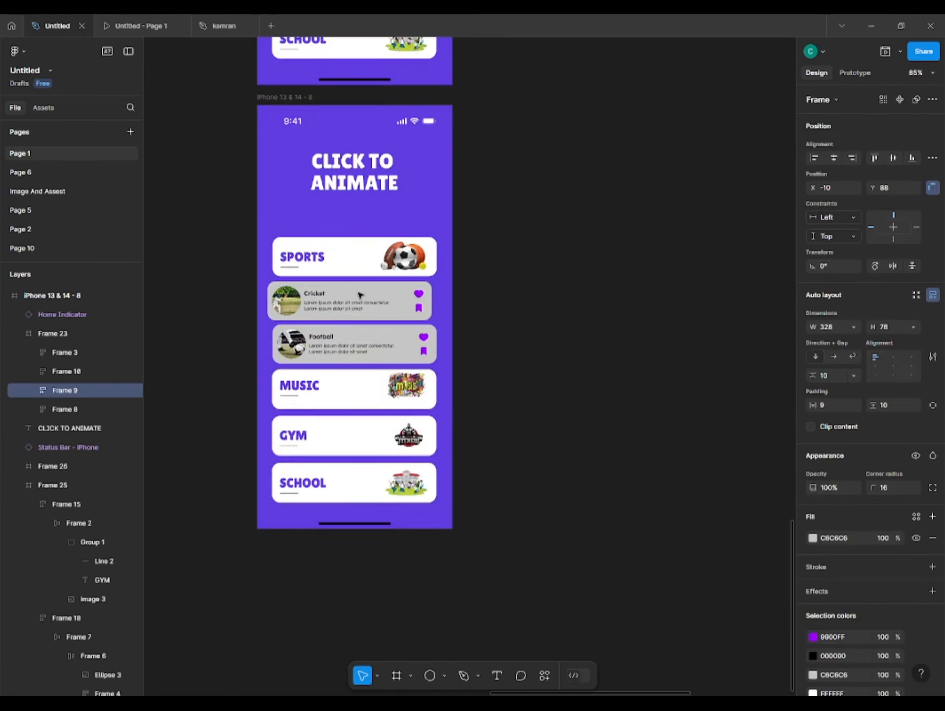
key("shift+Left")
key("shift+Left")
key("shift+Left")
key("shift+Left")
key("shift+Left")
key("shift+Left")
key("shift+Left")
key("shift+Left")
key("shift+Left")
key("shift+Left")
key("shift+Left")
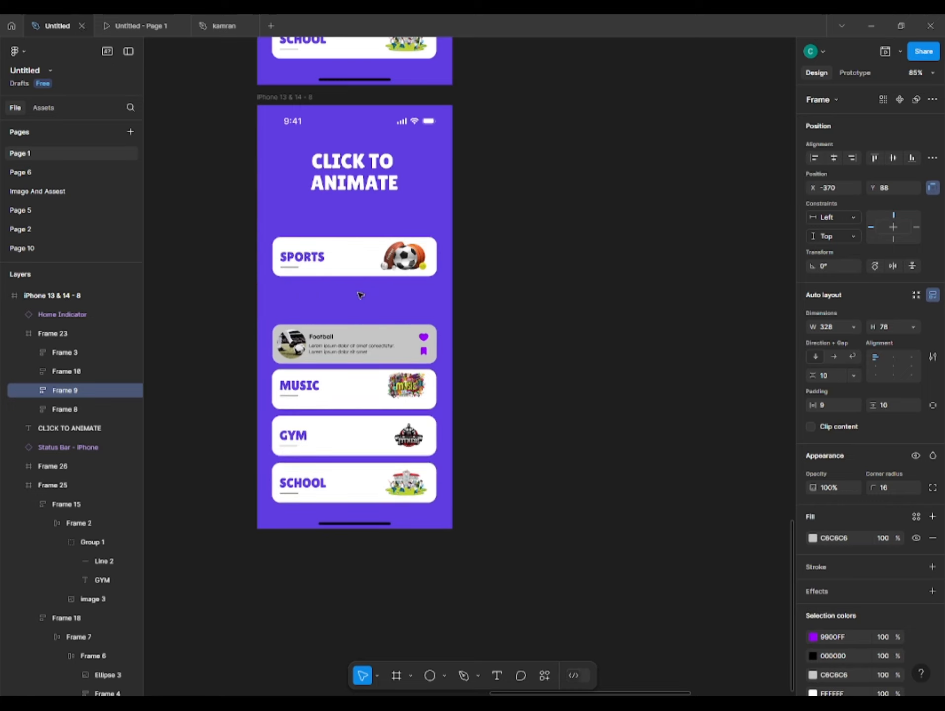
Move the eighth screen's Football, MUSIC, GYM and SCHOOL cards up together until the Football card sits just below SPORTS.
left_click(317, 363)
scroll(322, 305, "down", 1)
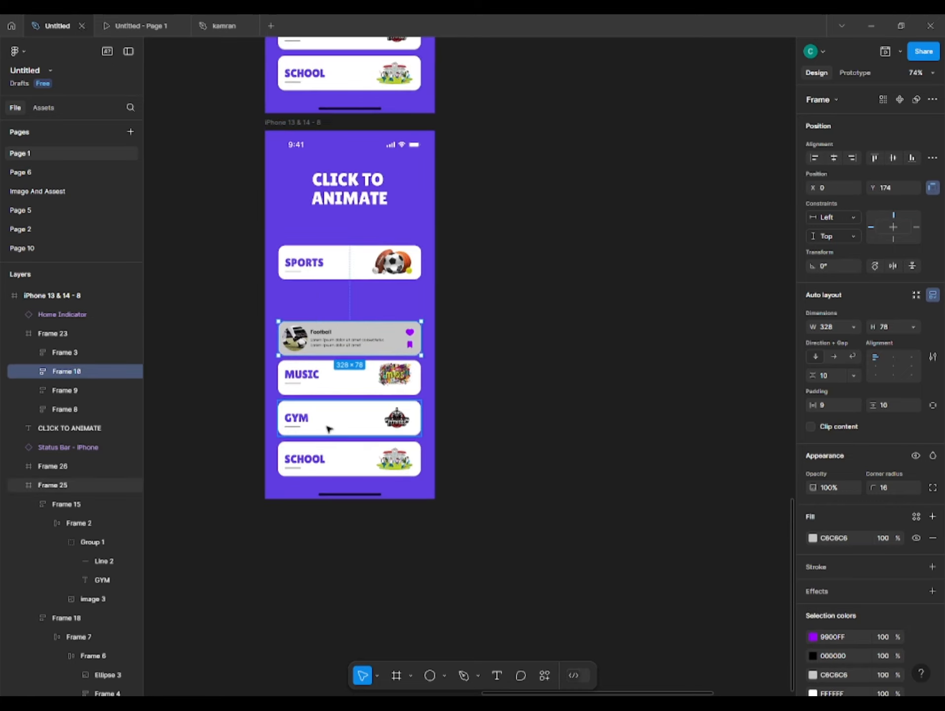
left_click(324, 384, "shift")
left_click(319, 425, "shift")
left_click(327, 445, "shift")
key("shift+Up")
key("shift+Up")
key("shift+Up")
key("shift+Up")
key("shift+Up")
key("shift+Up")
key("shift+Up")
key("shift+Up")
key("shift+Up")
key("shift+Up")
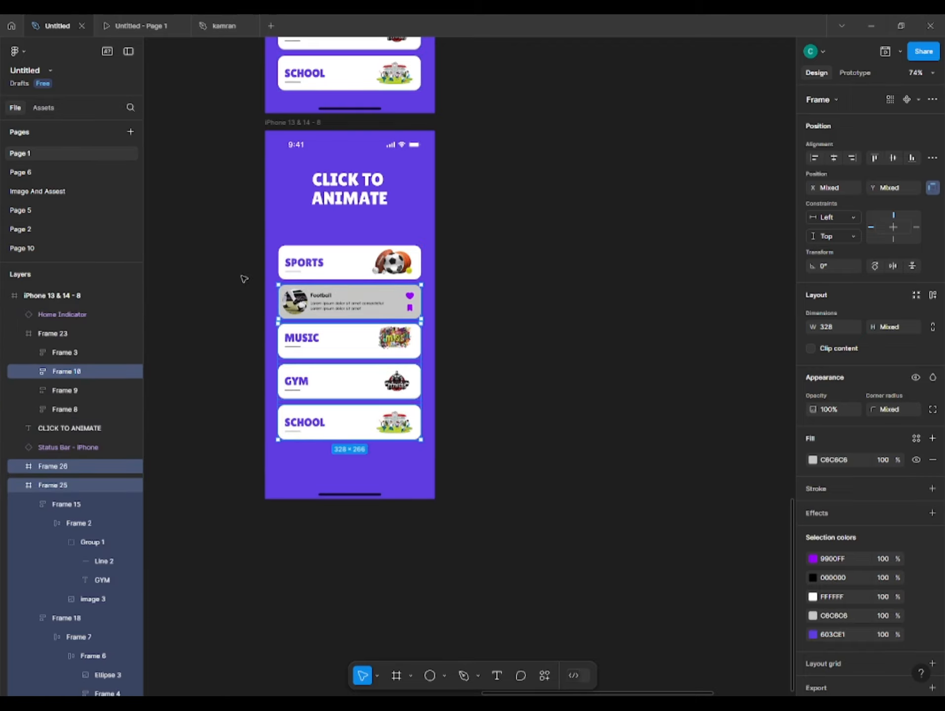
left_click(232, 270)
Duplicate the eighth screen and place the copy directly below it at X 35990, Y 32640.
scroll(233, 271, "up", 1)
left_click(300, 158)
left_click_drag(301, 159, 292, 557)
left_click_drag(293, 557, 290, 544)
scroll(286, 489, "down", 2)
scroll(262, 487, "down", 2)
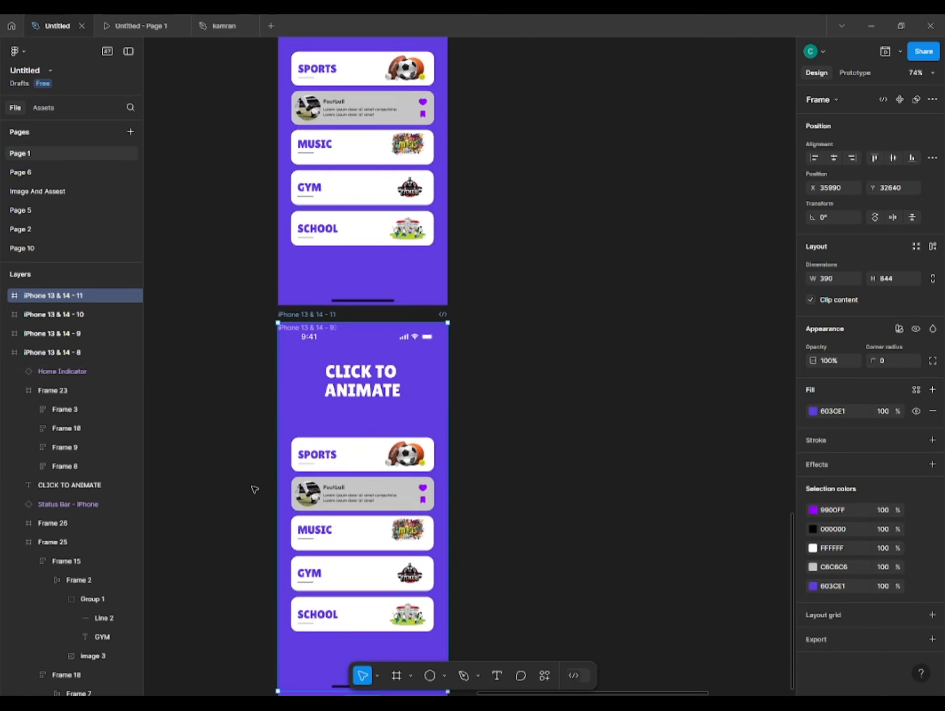
left_click(255, 489)
Move the Football card on the lowest screen left out of the frame, to X -380.
scroll(301, 405, "down", 2)
scroll(316, 388, "up", 4)
double_click(418, 354)
key("shift+Left")
key("shift+Left")
key("shift+Left")
key("shift+Left")
key("shift+Left")
key("shift+Left")
key("shift+Left")
key("shift+Left")
key("shift+Left")
key("shift+Left")
key("shift+Left")
key("shift+Left")
key("shift+Left")
key("shift+Left")
key("shift+Left")
key("shift+Left")
key("shift+Left")
key("shift+Left")
key("shift+Left")
key("shift+Left")
key("shift+Left")
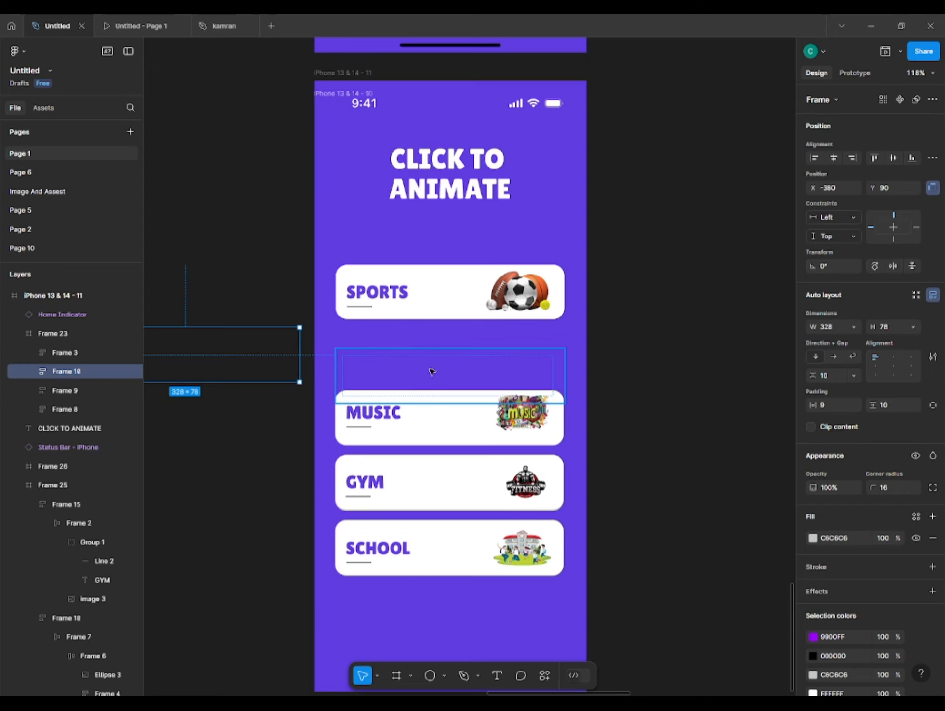
Check the Football card's layer in the duplicate screen lying underneath, and clear the selection.
left_click(432, 371)
left_click(32, 500)
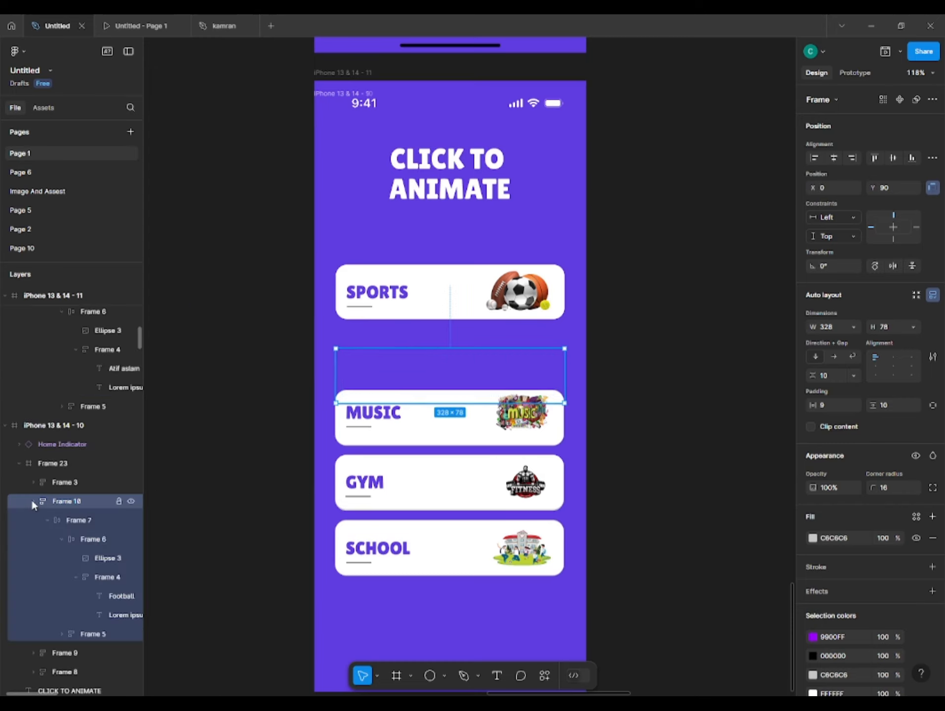
left_click(207, 463)
scroll(207, 463, "down", 4)
left_click_drag(215, 447, 259, 469)
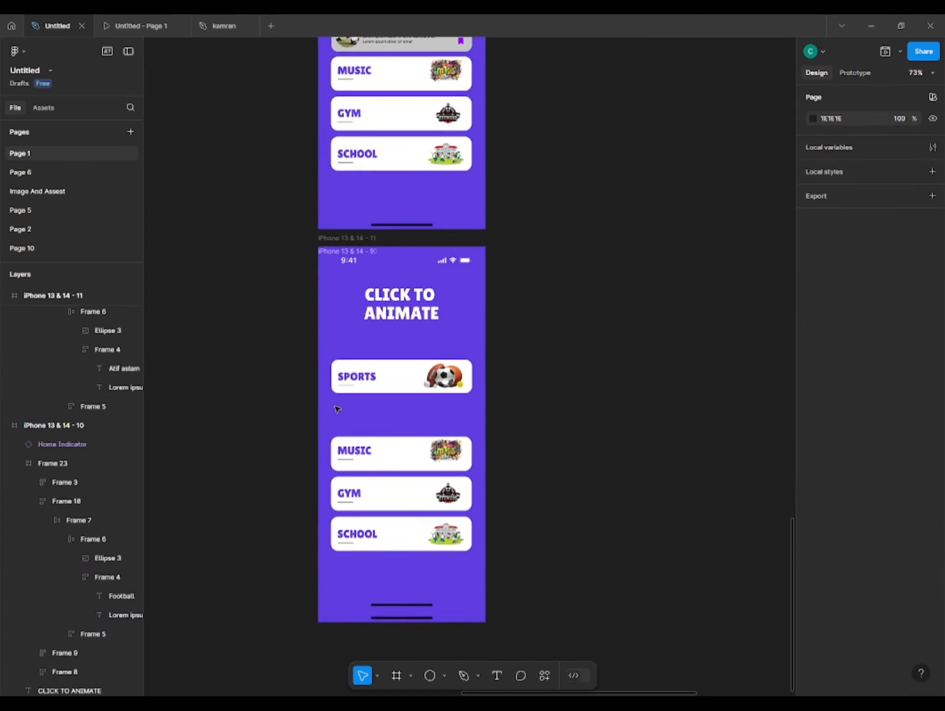
Move the MUSIC, GYM and SCHOOL cards on the iPhone 13 & 14 - 11 screen up to sit just below the SPORTS card.
left_click(391, 492)
key("shift+Up")
key("shift+Up")
key("shift+Up")
key("shift+Up")
key("shift+Up")
key("shift+Up")
key("shift+Up")
key("shift+Up")
key("shift+Up")
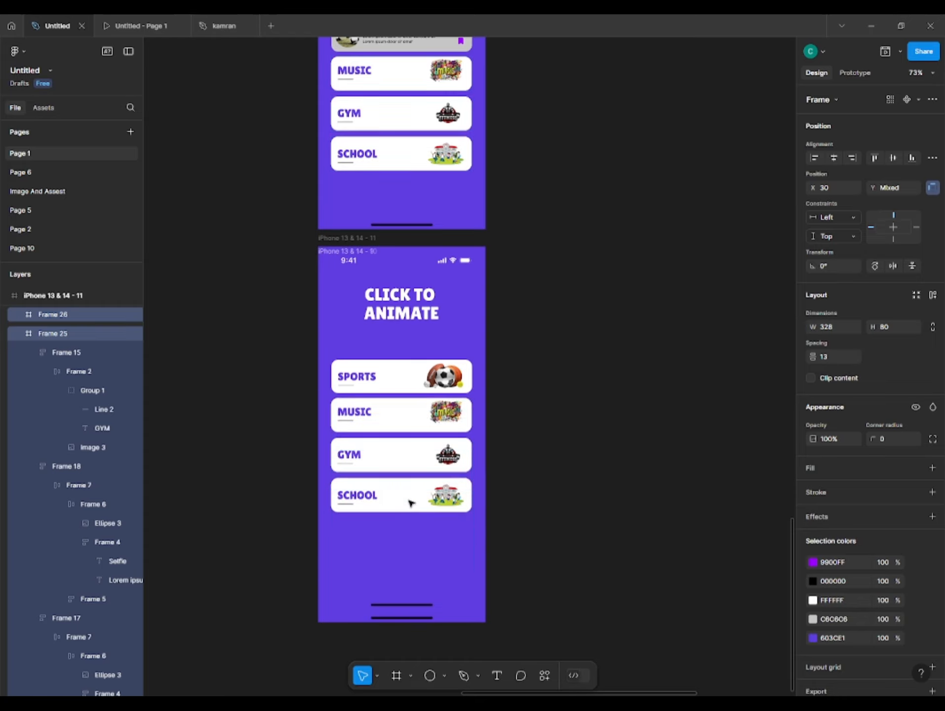
key("Down")
key("Down")
key("Down")
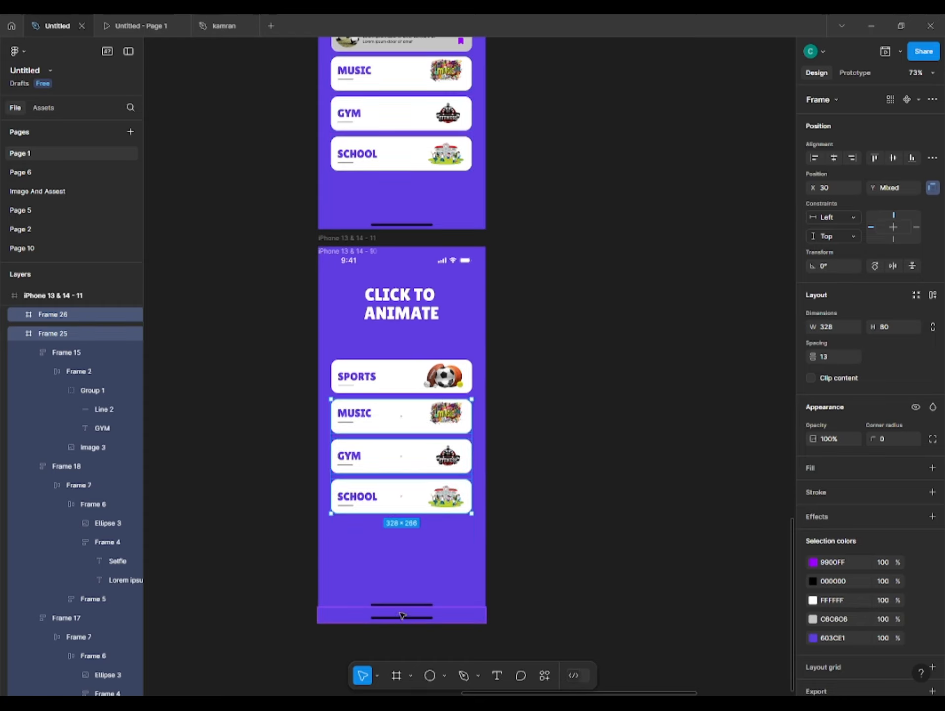
Delete the upper home indicator bar, and delete the whole iPhone 13 & 14 - 11 screen.
left_click(401, 605)
key("Delete")
scroll(364, 554, "down", 4)
left_click(363, 355)
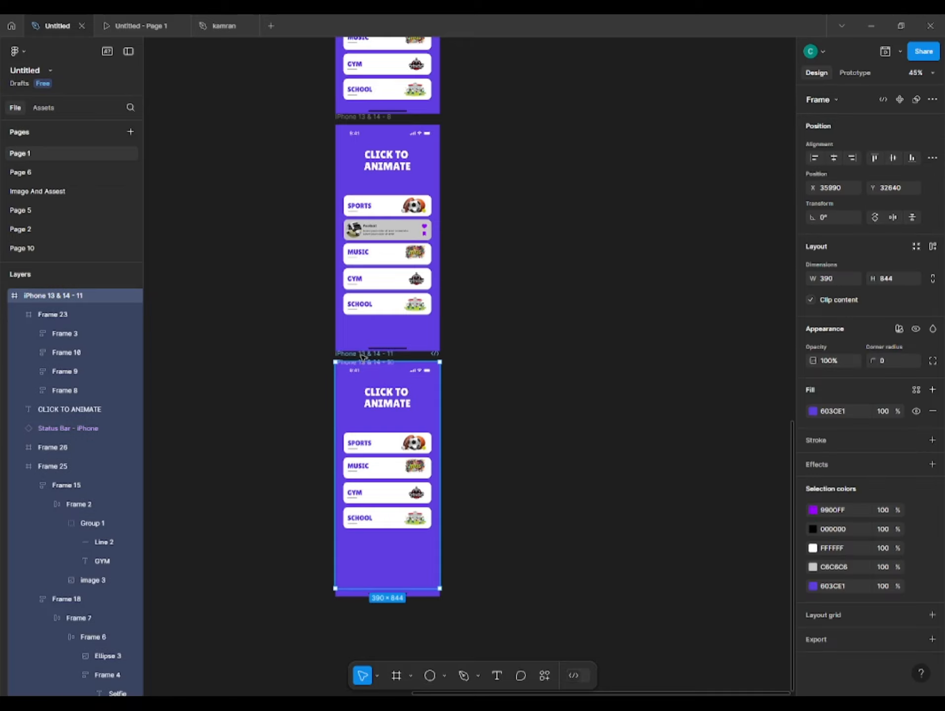
key("Delete")
Try to move the Football card left out of the iPhone 13 & 14 - 10 screen, and undo the move.
scroll(382, 482, "up", 3)
left_click(382, 482)
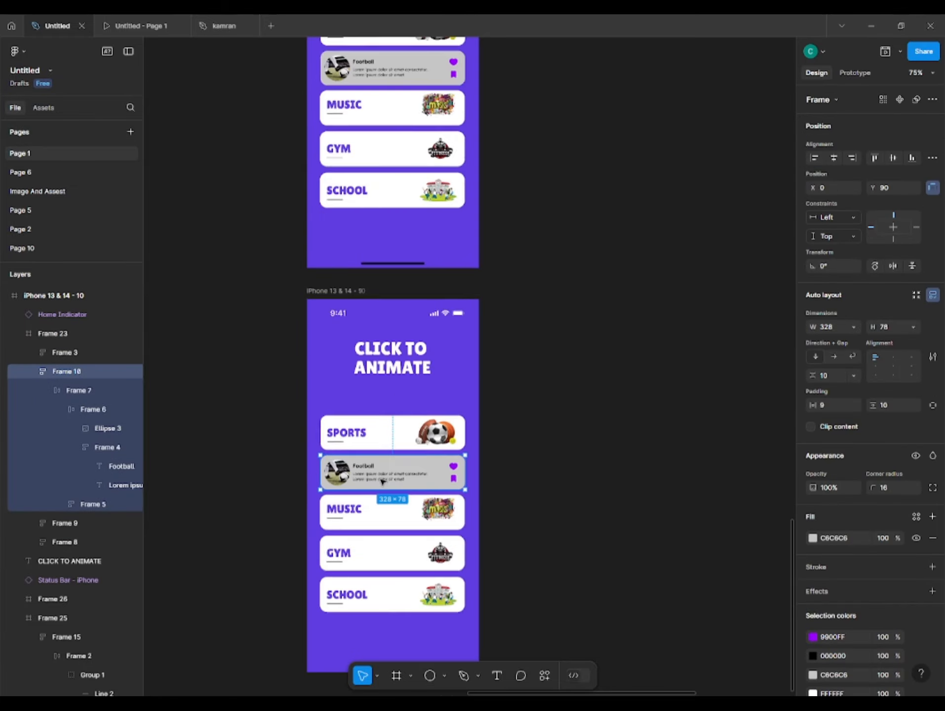
key("shift+Left")
key("shift+Left")
key("shift+Left")
key("shift+Left")
key("shift+Left")
key("shift+Left")
key("shift+Left")
key("shift+Left")
key("shift+Left")
key("shift+Left")
key("shift+Left")
key("shift+Left")
key("shift+Left")
key("shift+Left")
key("shift+Left")
key("shift+Left")
key("shift+Left")
key("shift+Left")
key("shift+Left")
key("shift+Left")
key("ctrl+z")
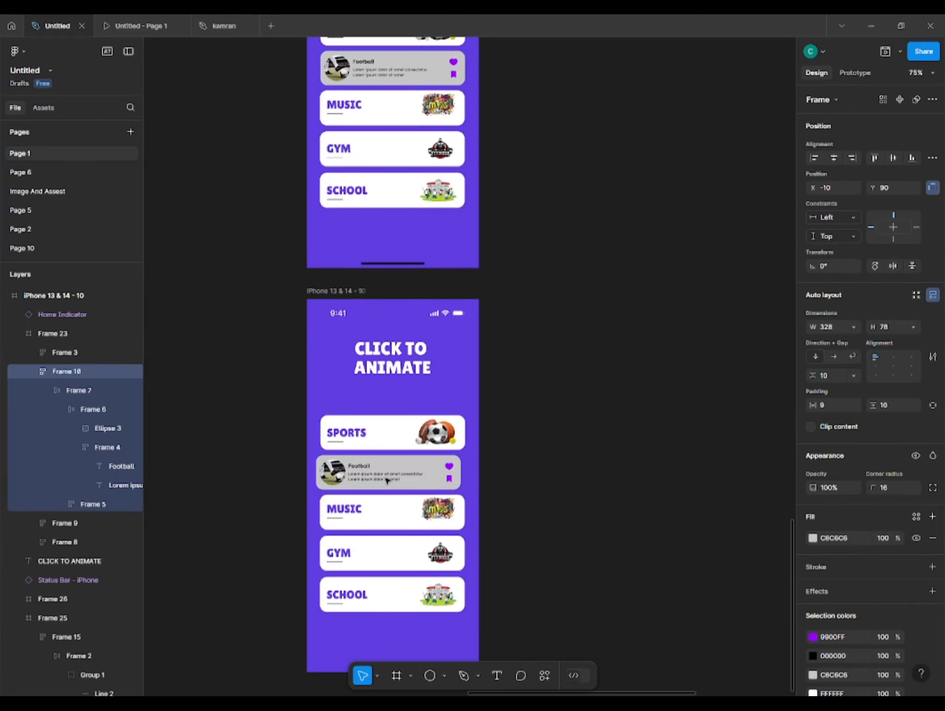
key("ctrl+z")
key("ctrl+z")
Delete the overlapping iPhone 13 & 14 - 10 screen and shift the iPhone 13 & 14 - 9 screen slightly up.
left_click_drag(336, 290, 588, 298)
key("Delete")
mouse_move(312, 291)
left_mouse_down()
mouse_move(352, 302)
mouse_move(314, 283)
left_mouse_up()
Move the Football card on the iPhone 13 & 14 - 9 screen left out of the frame, to X -390.
left_click(347, 464)
key("shift+Left")
key("shift+Left")
key("shift+Left")
key("shift+Left")
key("shift+Left")
key("shift+Left")
key("shift+Left")
key("shift+Left")
key("shift+Left")
key("shift+Left")
key("shift+Left")
key("shift+Left")
key("shift+Left")
key("shift+Left")
key("shift+Left")
key("shift+Left")
key("shift+Left")
key("shift+Left")
key("shift+Left")
key("shift+Left")
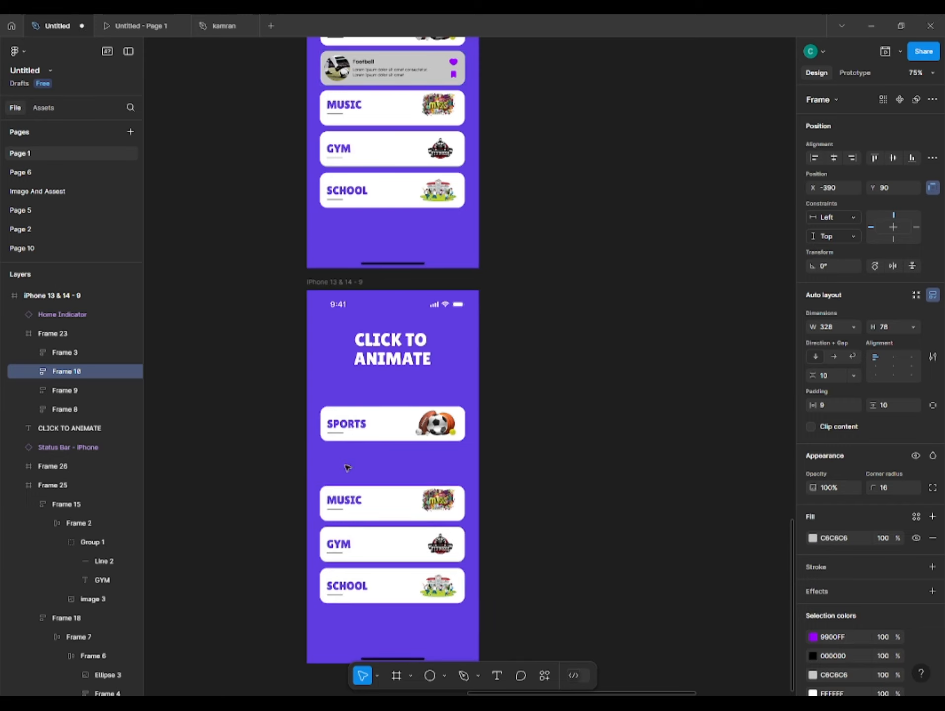
Move the MUSIC, GYM and SCHOOL cards up below SPORTS on the iPhone 13 & 14 - 9 screen and space the four cards evenly.
left_click_drag(385, 508, 384, 471)
left_click(387, 428, "shift")
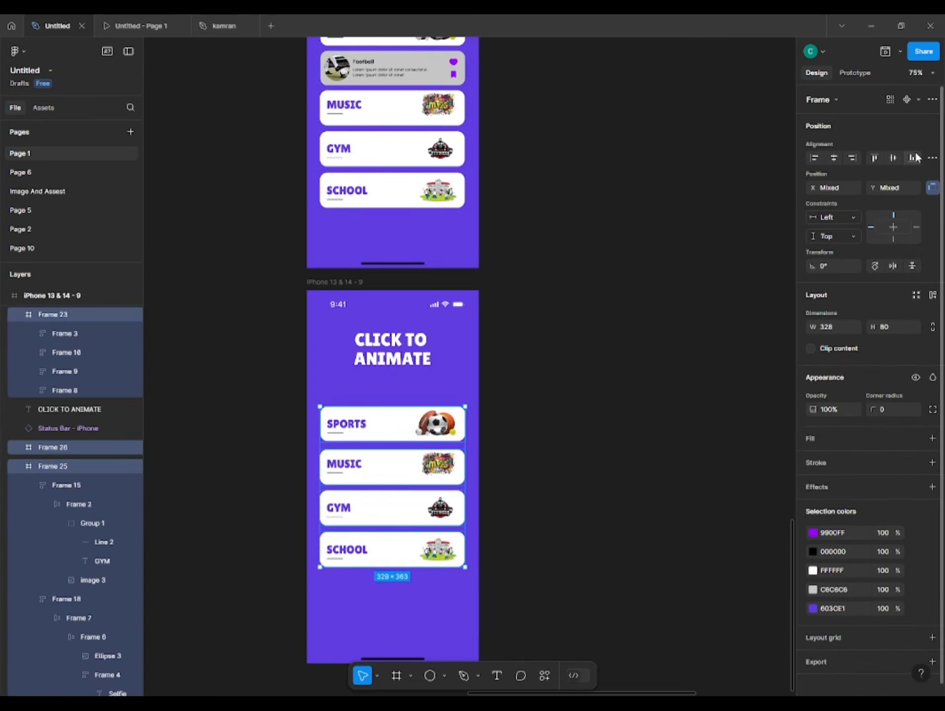
left_click(933, 159)
left_click(845, 194)
left_click(622, 276)
Add a prototype connection from the SPORTS card on the iPhone 13 & 14 - 1 screen to the iPhone 13 & 14 - 2 screen.
left_click_drag(544, 308, 530, 367)
scroll(533, 358, "down", 5)
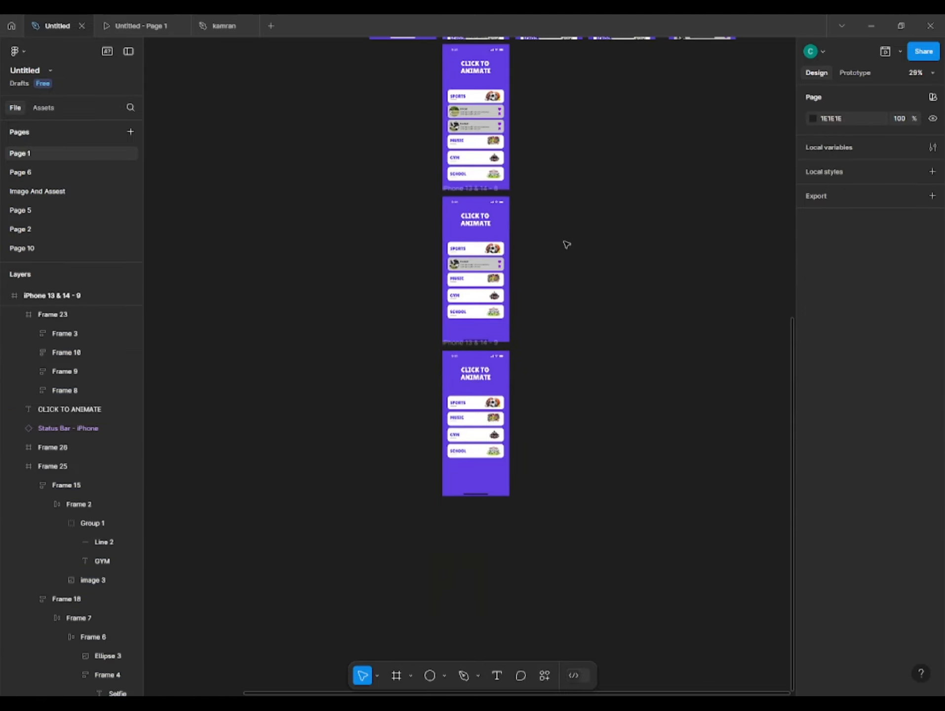
left_click_drag(544, 55, 520, 361)
scroll(451, 299, "up", 5)
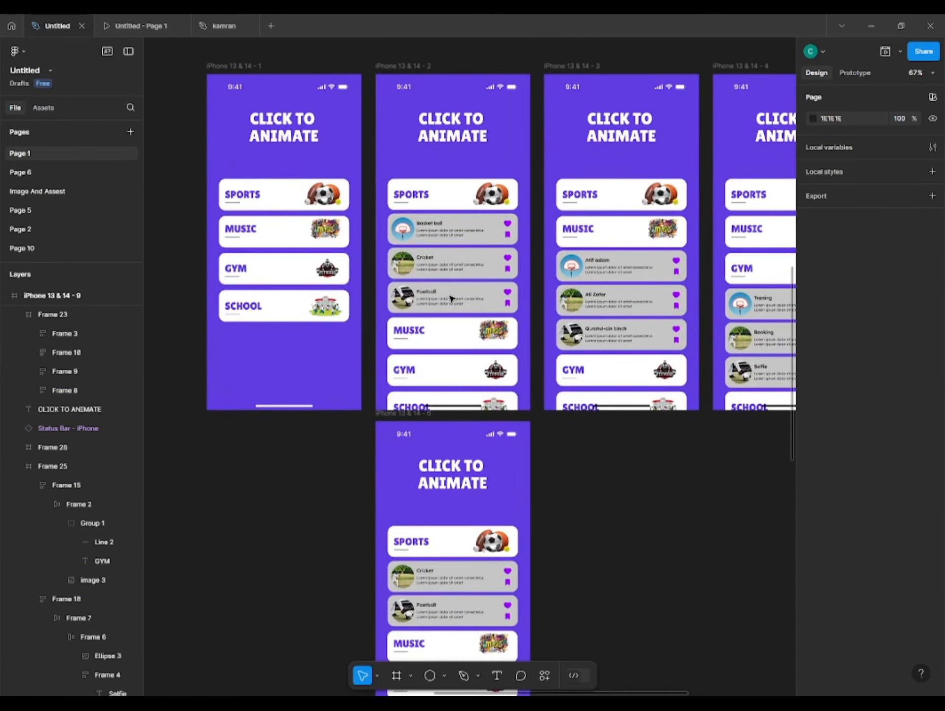
scroll(299, 188, "up", 4)
left_click(294, 178)
key("shift+e")
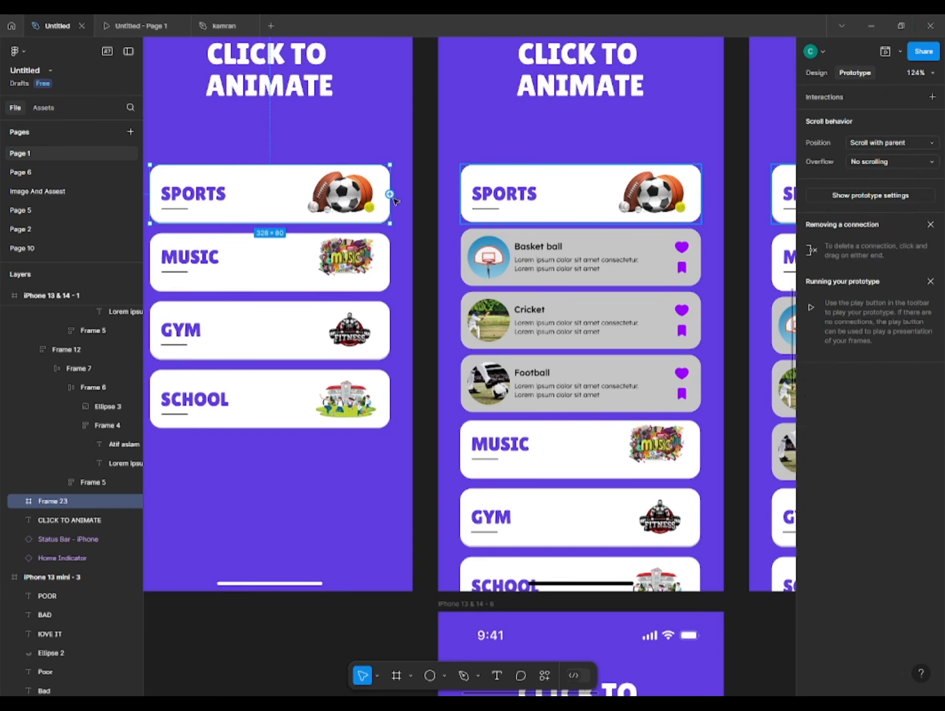
left_click_drag(390, 194, 436, 282)
left_click_drag(516, 286, 516, 287)
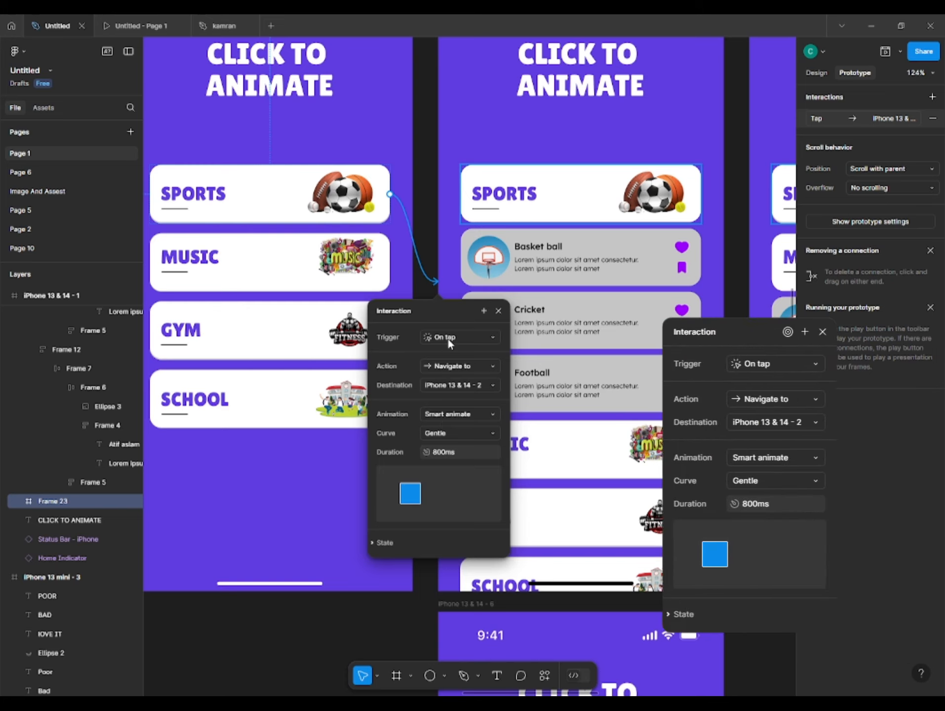
Configure the SPORTS interaction with the On tap trigger, Smart animate animation and Gentle curve.
left_click(447, 337)
left_click(445, 336)
left_click(438, 414)
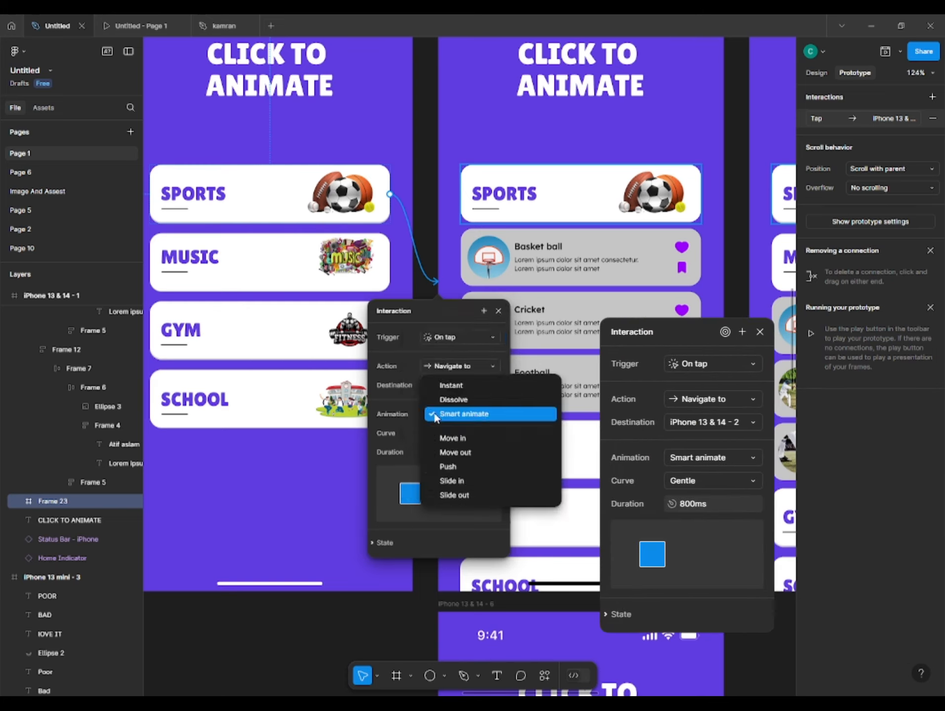
left_click(438, 413)
left_click(436, 429)
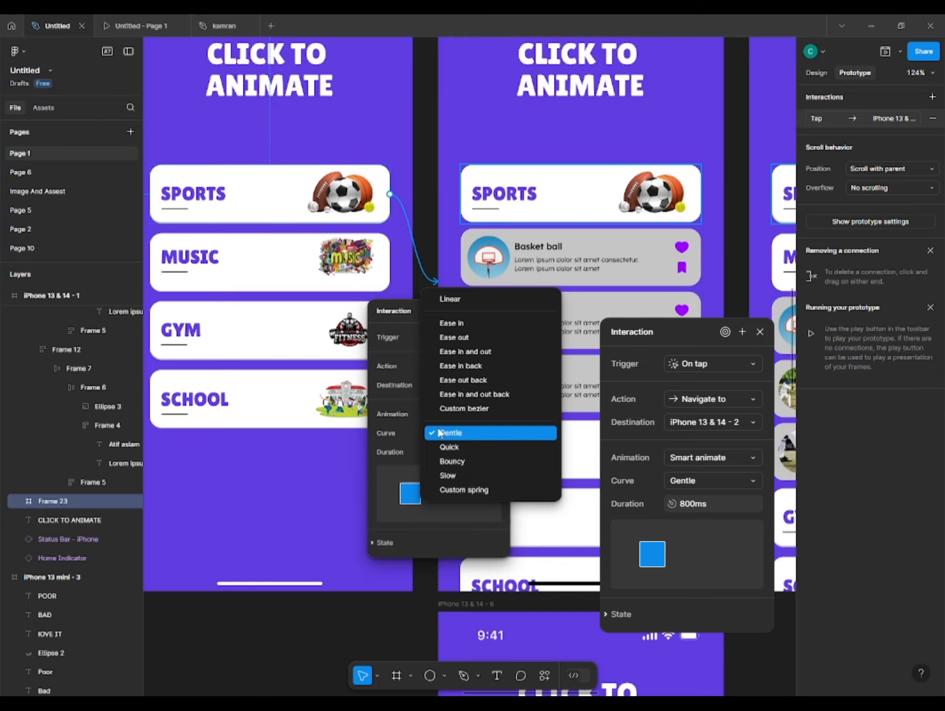
left_click(437, 433)
left_click(355, 614)
Connect the SPORTS card on the iPhone 13 & 14 - 2 screen back to the iPhone 13 & 14 - 1 screen.
scroll(391, 268, "right", 5)
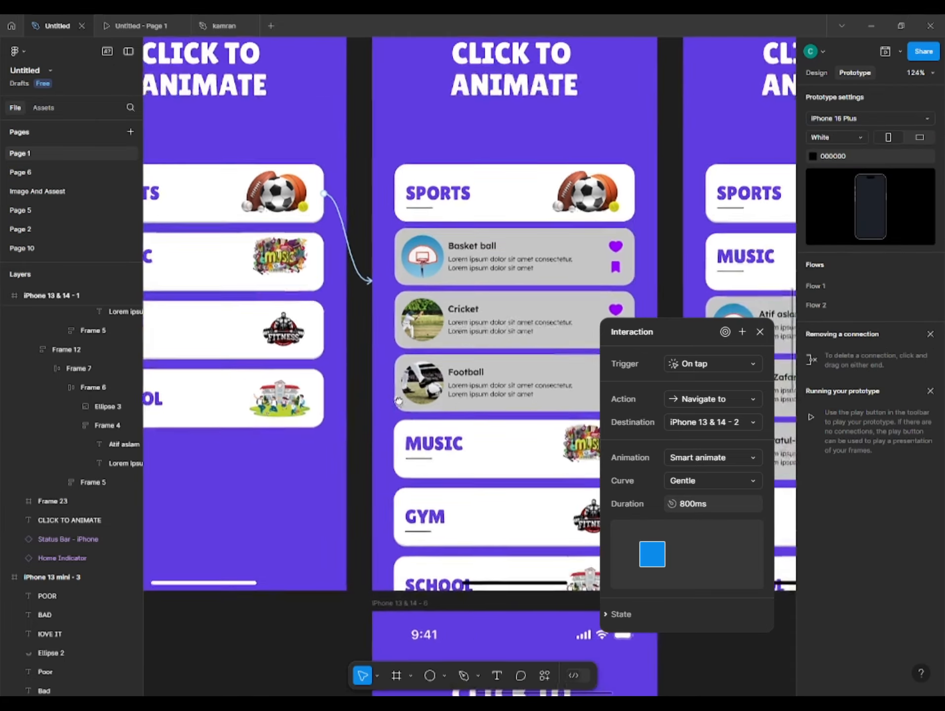
scroll(390, 268, "down", 1)
scroll(390, 268, "up", 3)
scroll(391, 269, "left", 3)
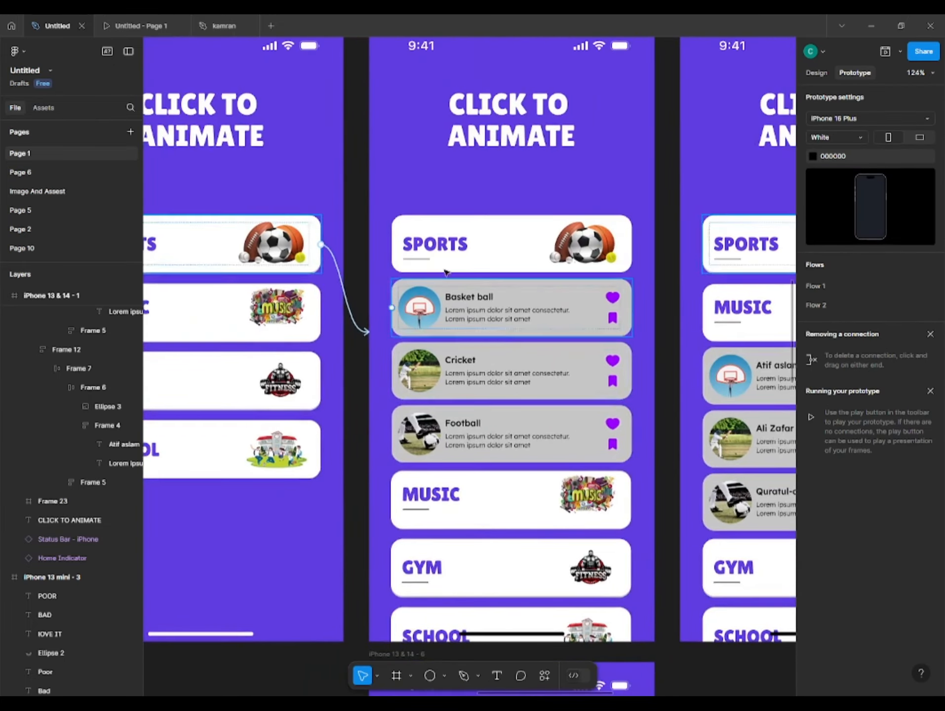
left_click(401, 251)
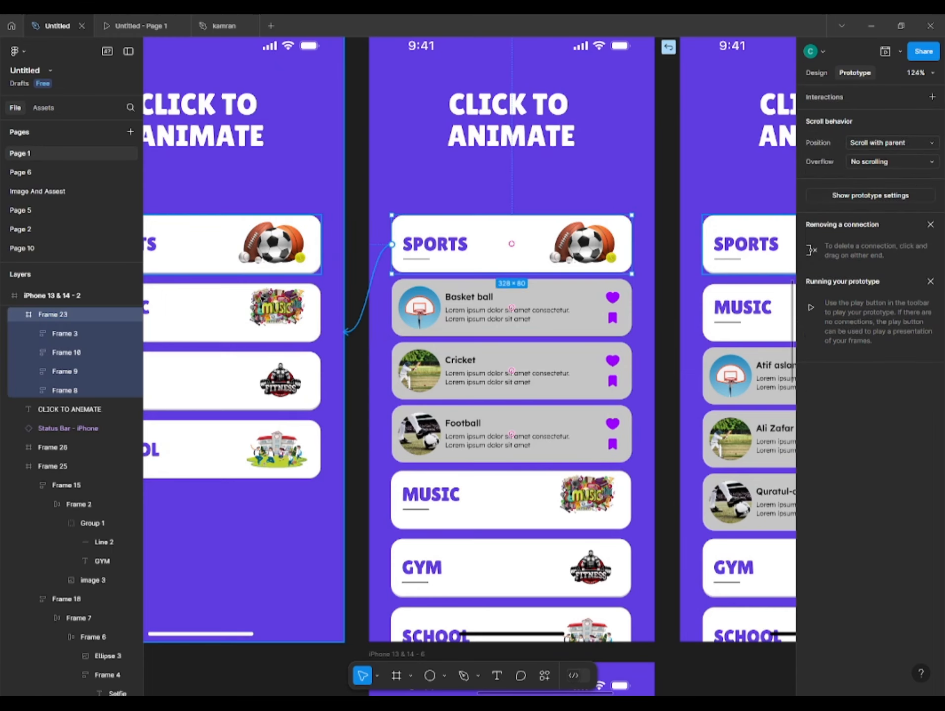
left_click_drag(346, 331, 344, 331)
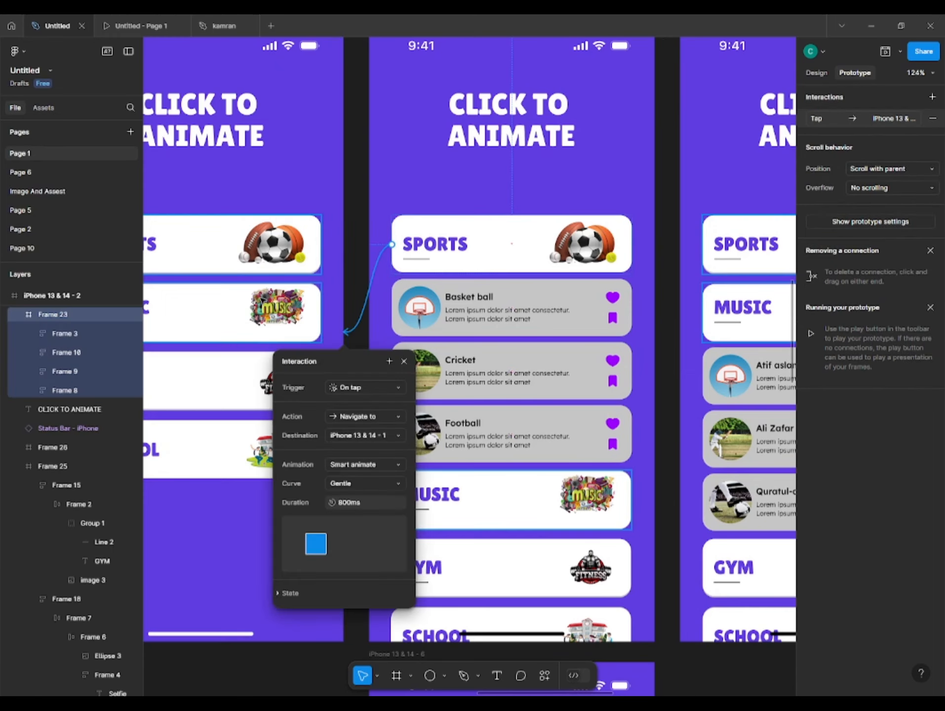
left_click(238, 553)
Connect the MUSIC card on the iPhone 13 & 14 - 1 screen to the iPhone 13 & 14 - 3 screen.
scroll(427, 177, "left", 3)
scroll(427, 177, "up", 1)
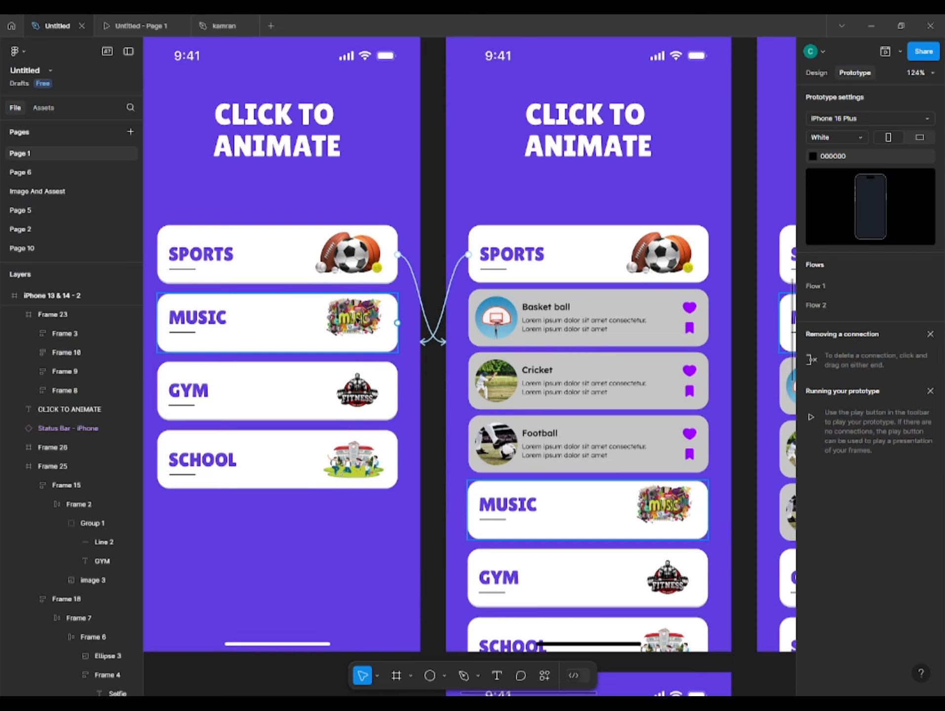
left_click(357, 320)
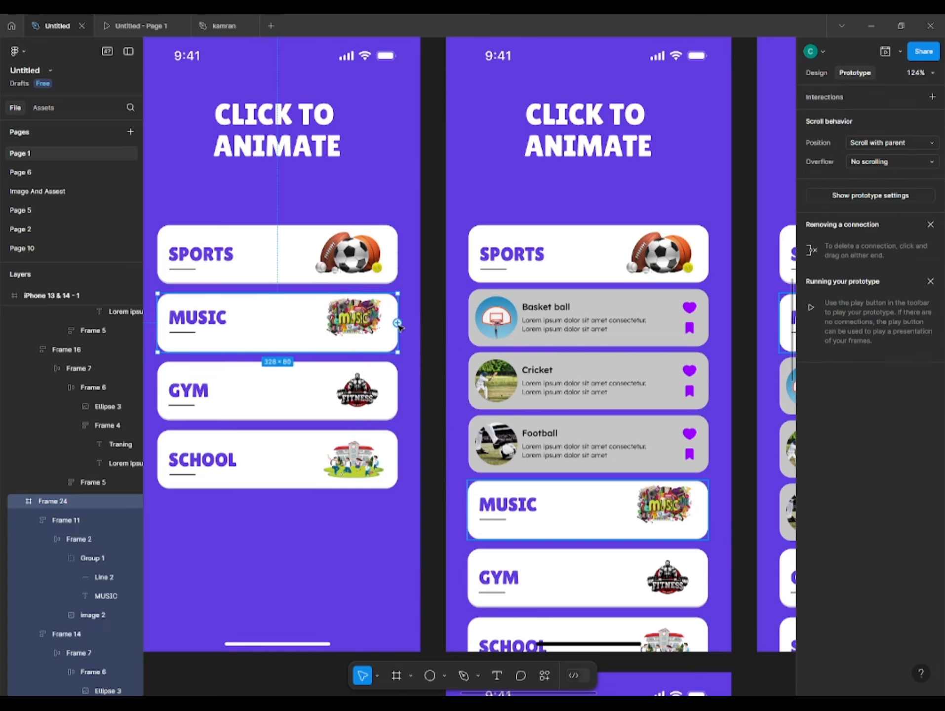
left_click_drag(447, 353, 760, 357)
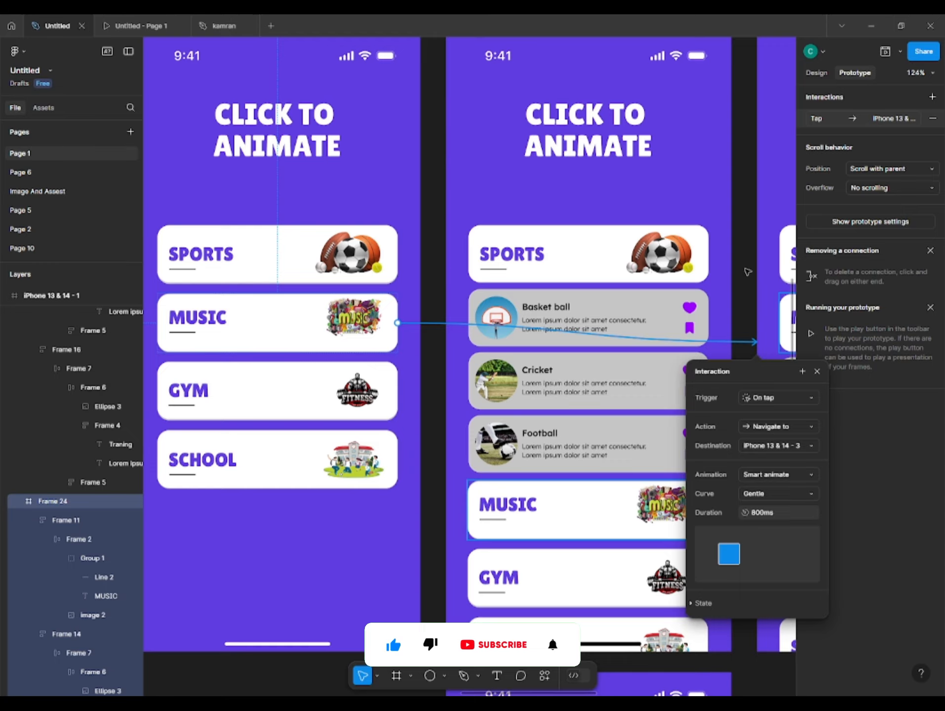
left_click(753, 299)
Connect the GYM card on the iPhone 13 & 14 - 1 screen to the iPhone 13 & 14 - 4 screen.
scroll(549, 279, "right", 5)
scroll(549, 279, "down", 1)
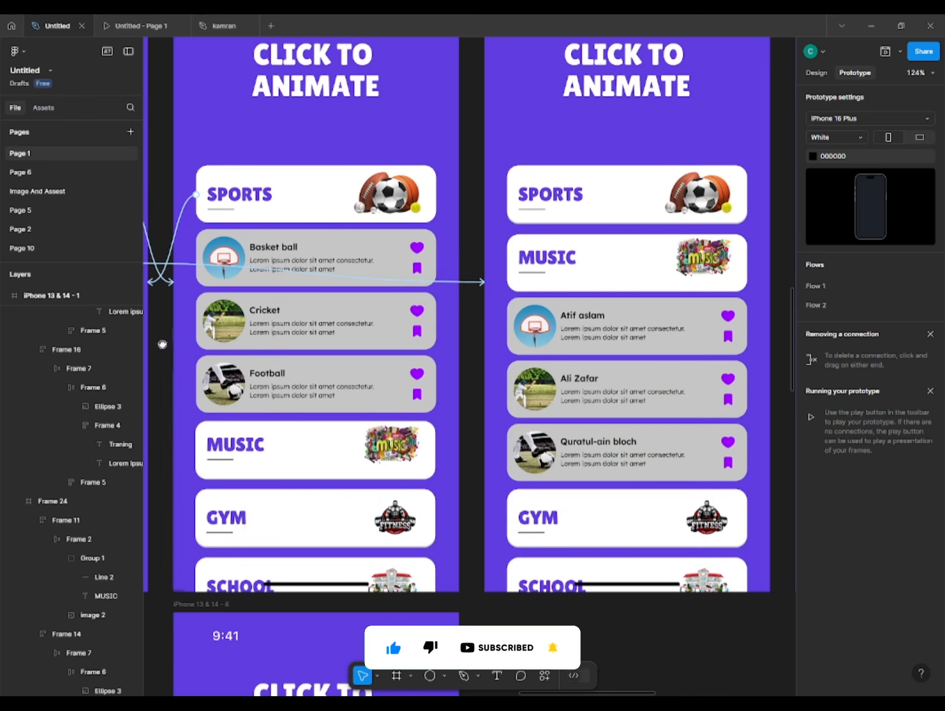
scroll(198, 344, "down", 5)
left_click(205, 347)
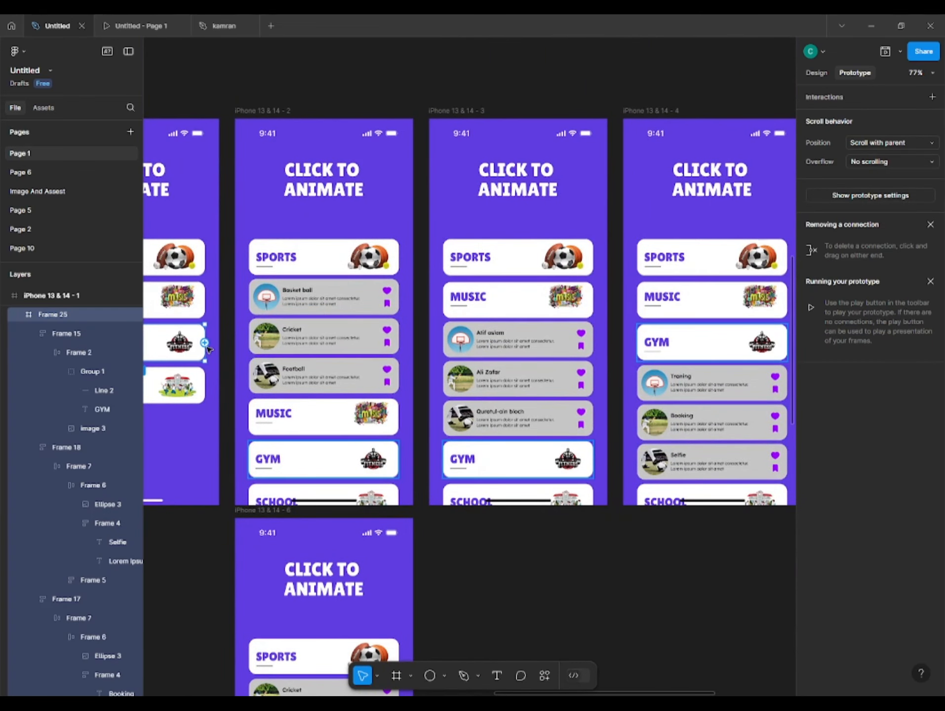
left_click_drag(206, 345, 734, 290)
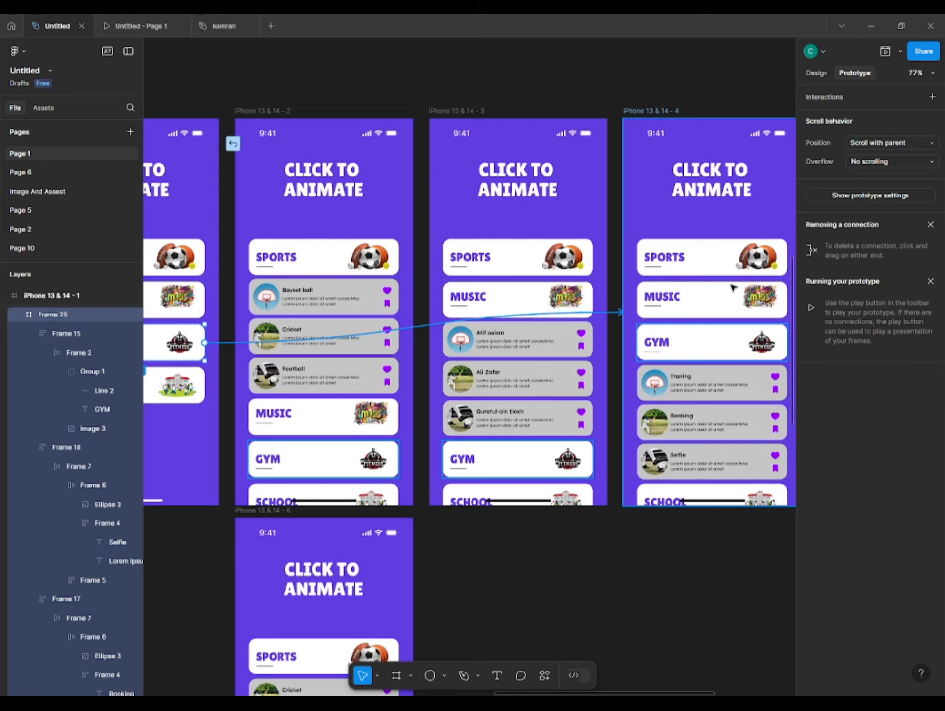
left_click_drag(734, 288, 733, 289)
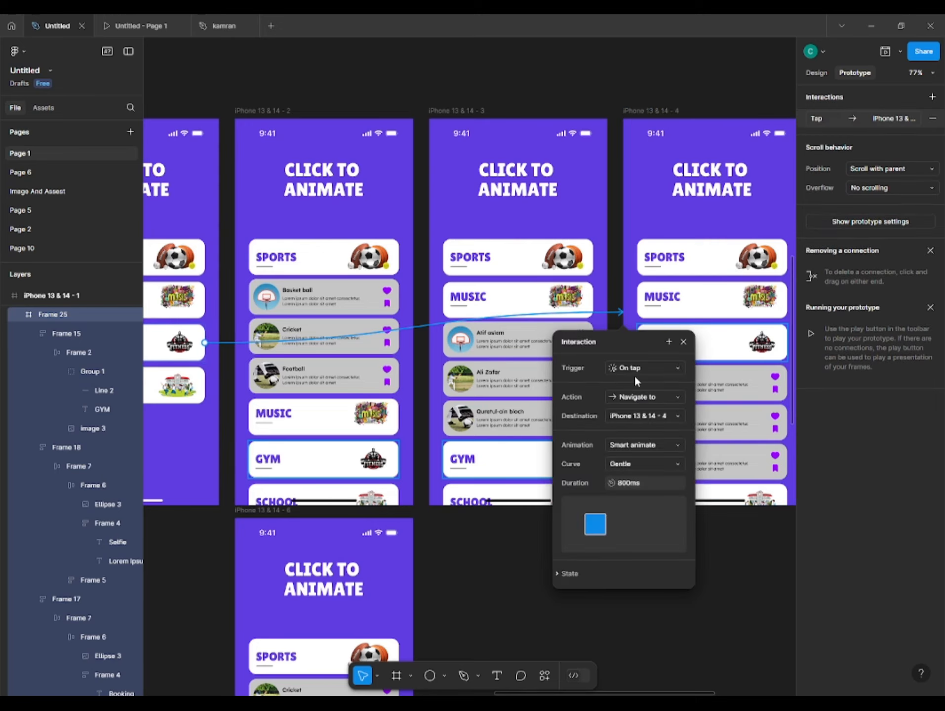
left_click(533, 546)
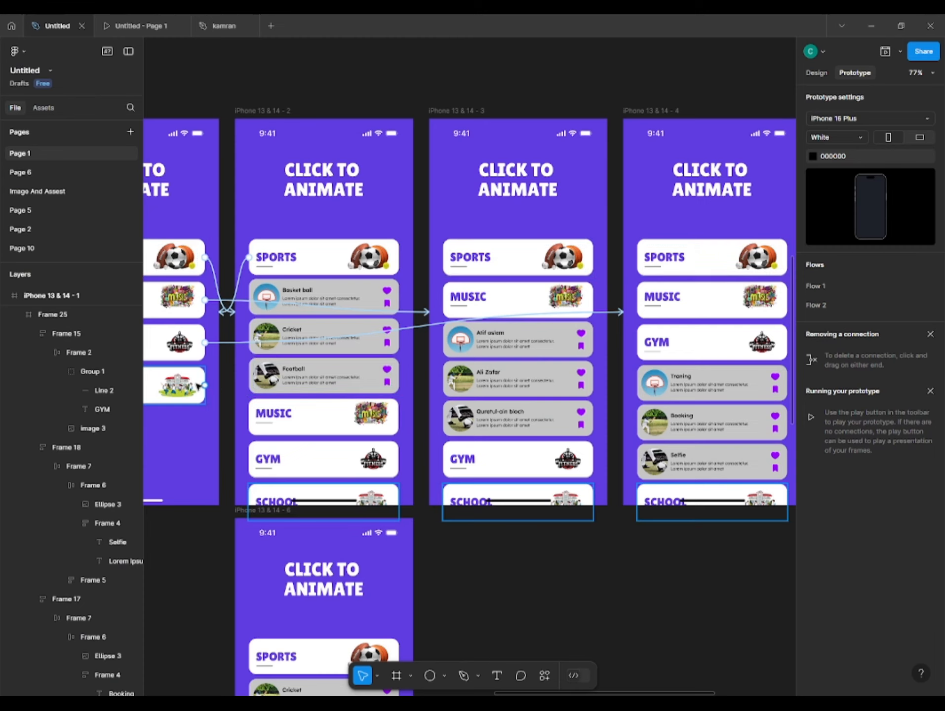
Connect the SCHOOL card on the iPhone 13 & 14 - 1 screen to the iPhone 13 & 14 - 5 screen.
left_click_drag(205, 385, 741, 386)
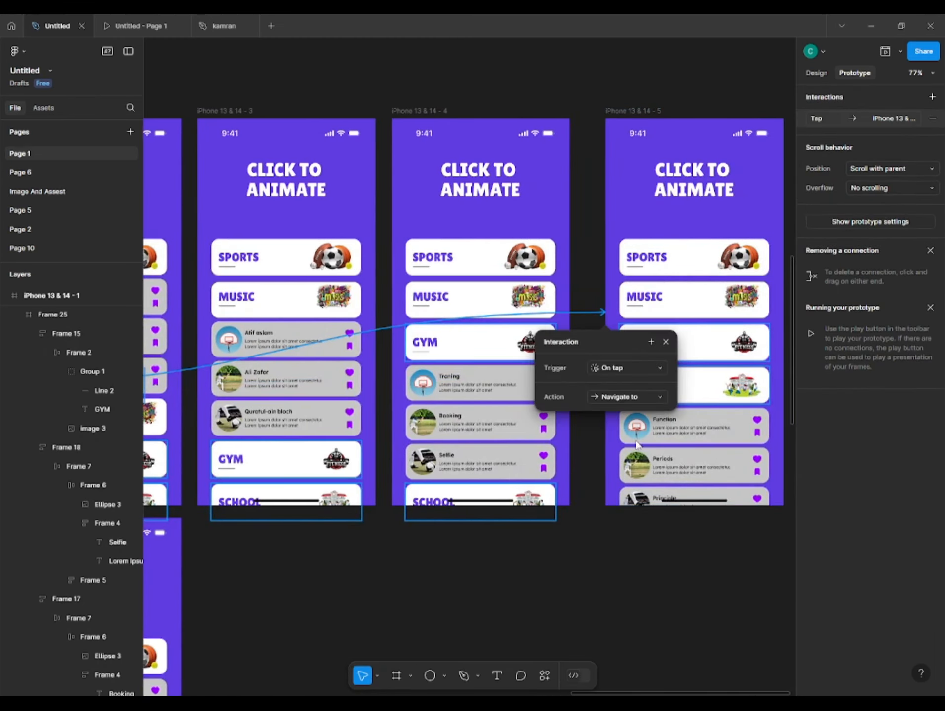
left_click(428, 568)
Connect the MUSIC card on the iPhone 13 & 14 - 3 screen back to the iPhone 13 & 14 - 1 screen.
left_click_drag(428, 568, 625, 528)
left_click_drag(450, 522, 509, 538)
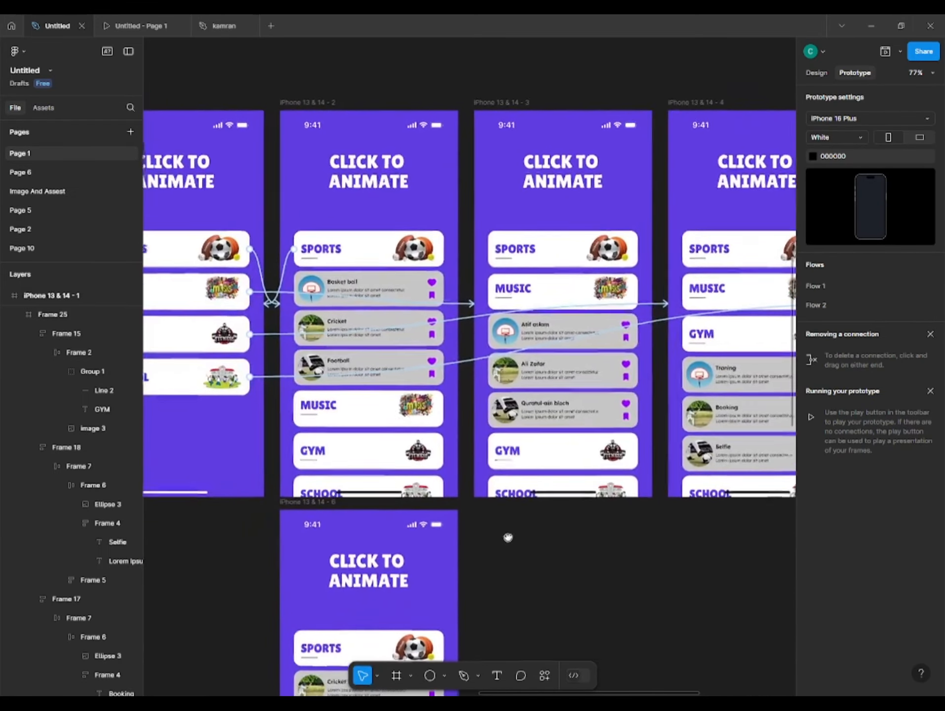
left_click(510, 289)
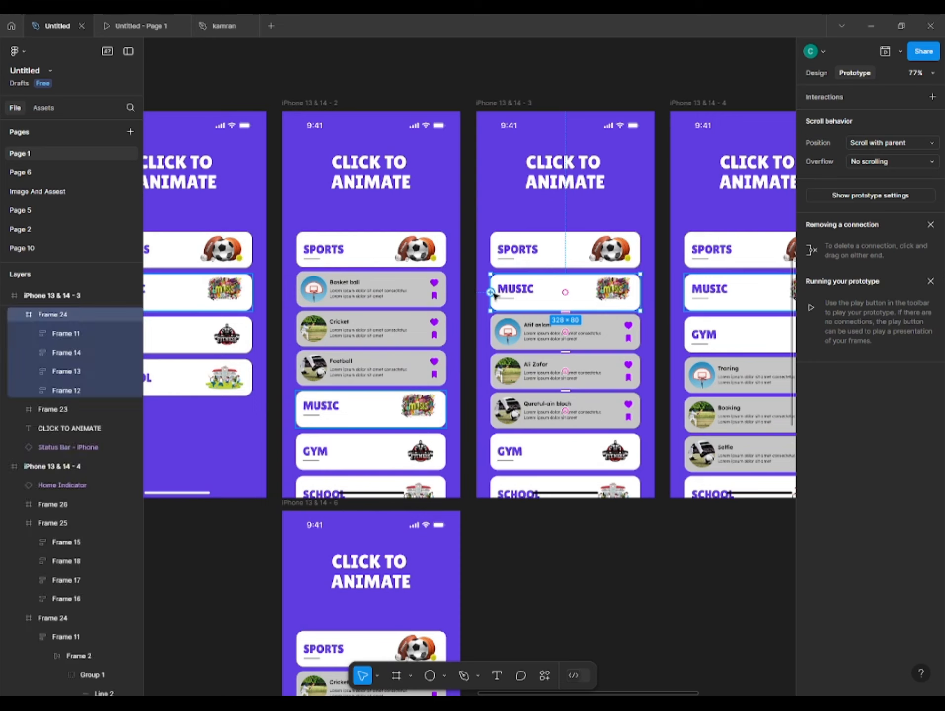
left_click_drag(451, 295, 179, 336)
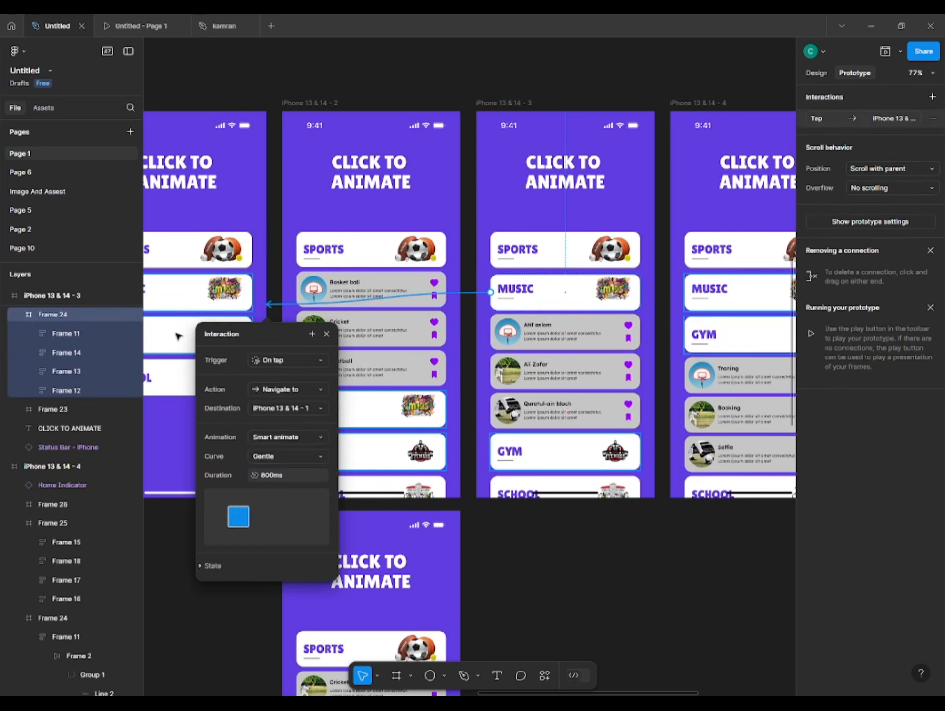
left_click(518, 573)
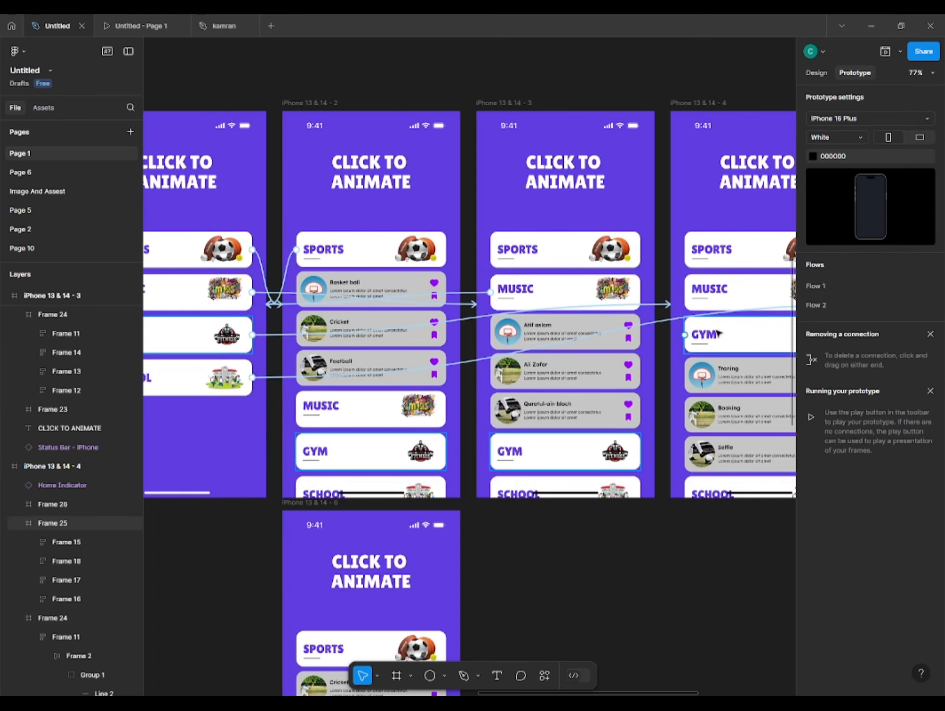
Connect the GYM card on the iPhone 13 & 14 - 4 screen back to the iPhone 13 & 14 - 1 screen.
left_click(687, 341)
left_click_drag(685, 334, 205, 309)
left_click(652, 629)
Connect the SCHOOL card on the iPhone 13 & 14 - 5 screen back to the iPhone 13 & 14 - 1 screen.
scroll(639, 568, "right", 4)
scroll(640, 568, "down", 2)
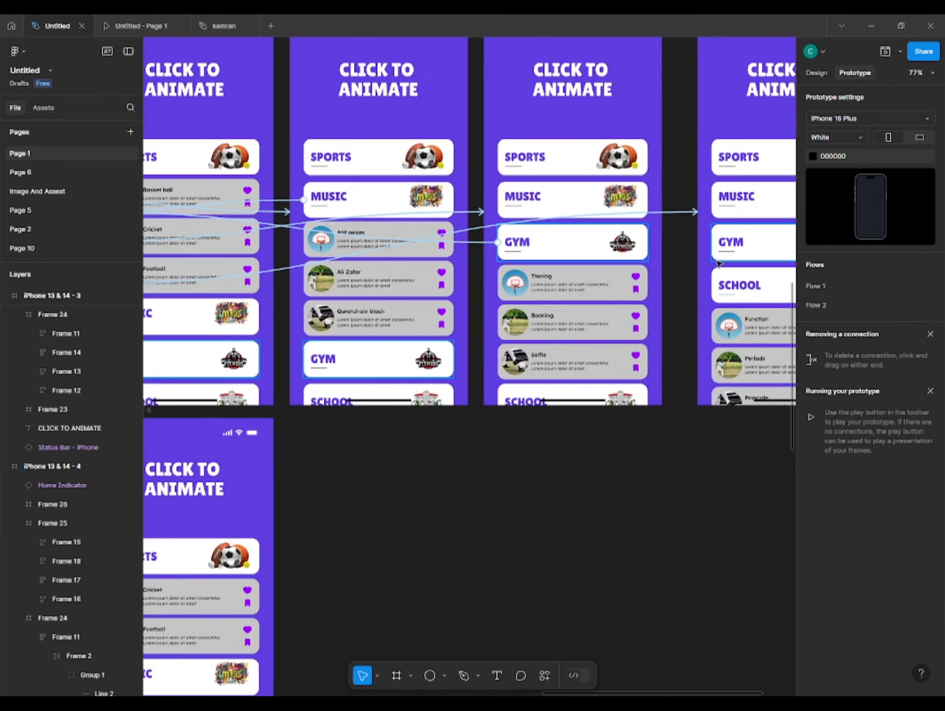
left_click(741, 295)
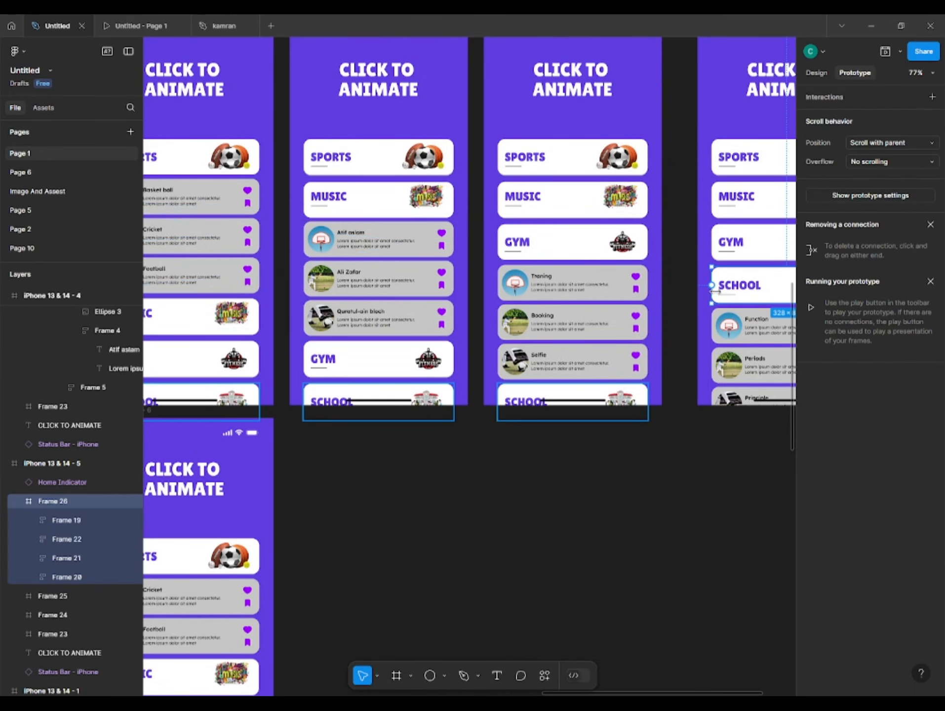
left_click_drag(712, 286, 188, 297)
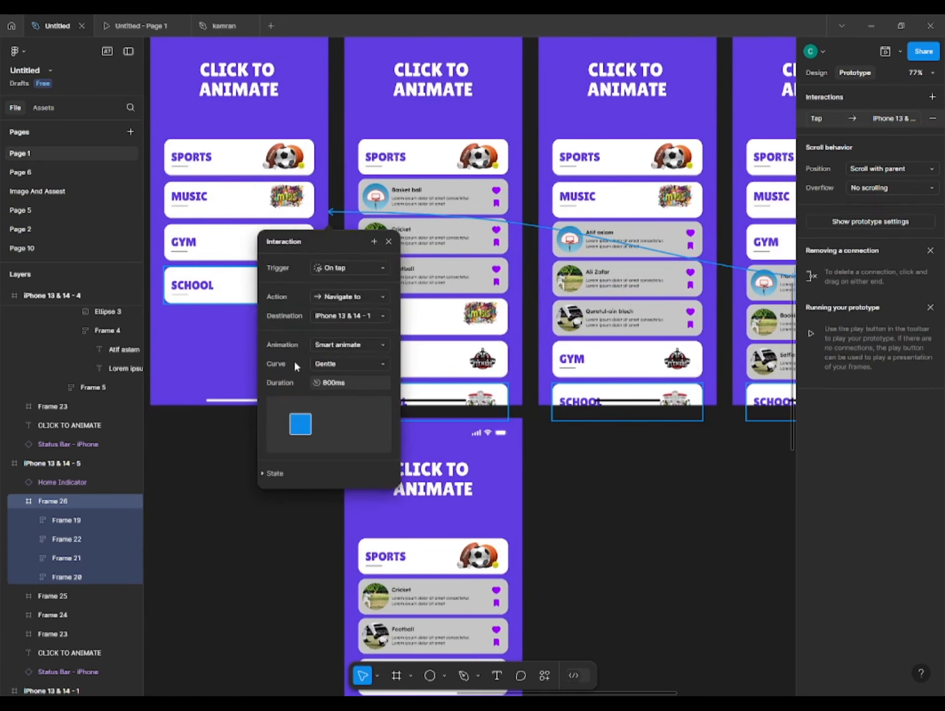
left_click(594, 495)
Connect the Basket ball card on the iPhone 13 & 14 - 2 screen to the iPhone 13 & 14 - 6 screen with an On drag trigger.
mouse_move(615, 472)
left_mouse_down()
mouse_move(555, 438)
mouse_move(628, 466)
left_mouse_up()
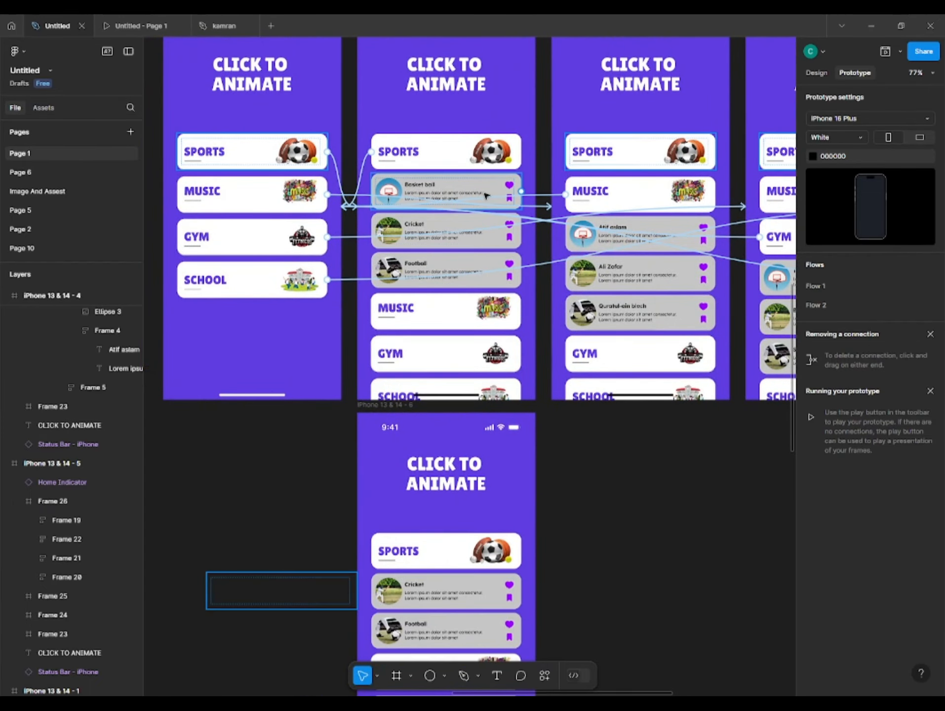
left_click(510, 186)
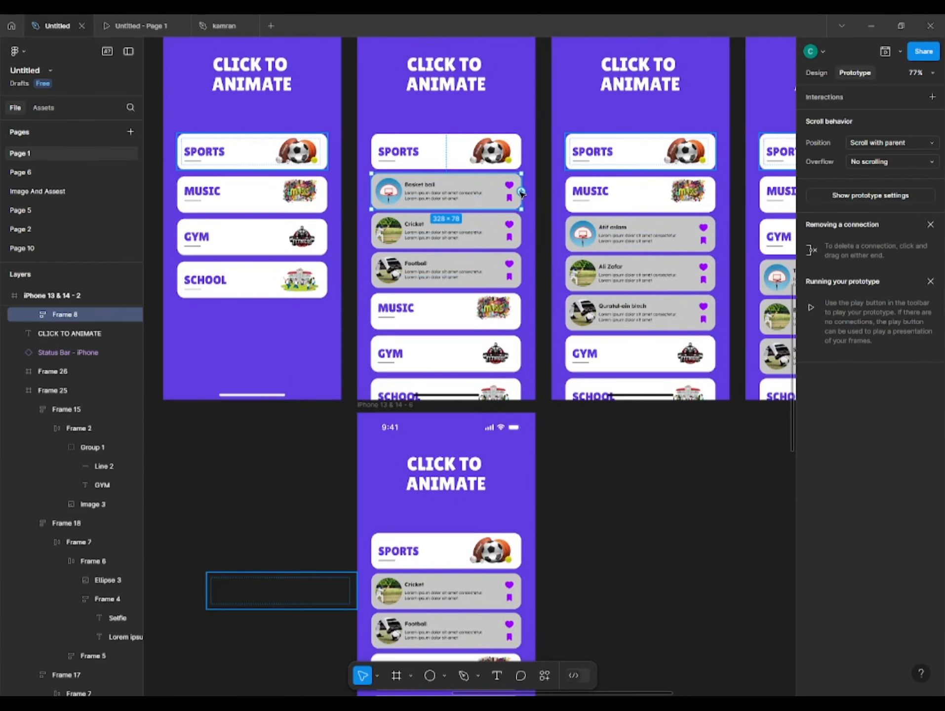
left_click_drag(522, 192, 476, 433)
scroll(473, 425, "down", 1)
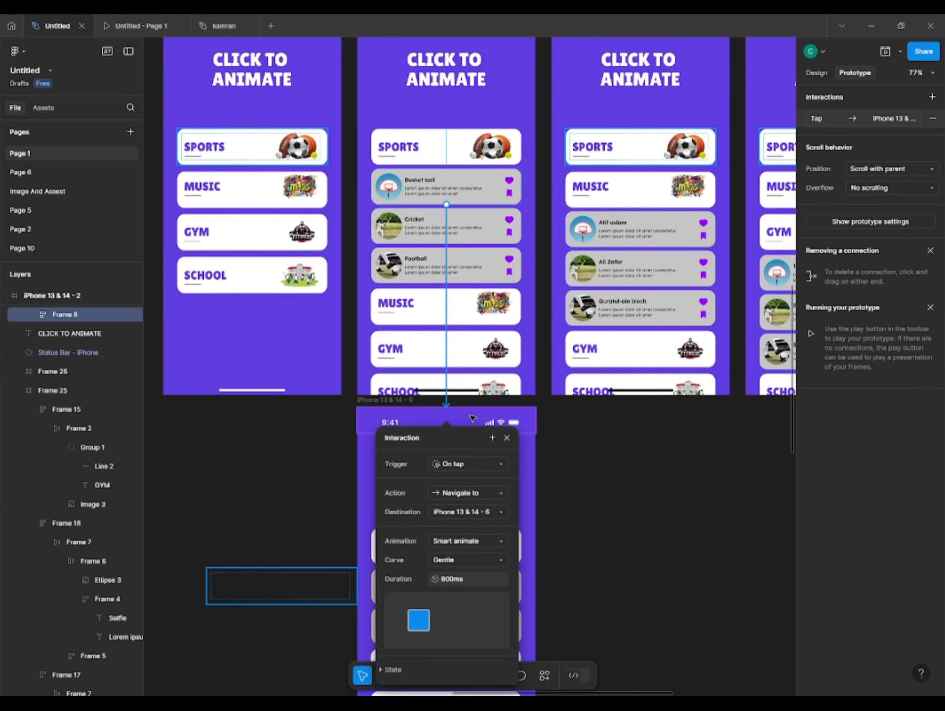
scroll(473, 418, "down", 1)
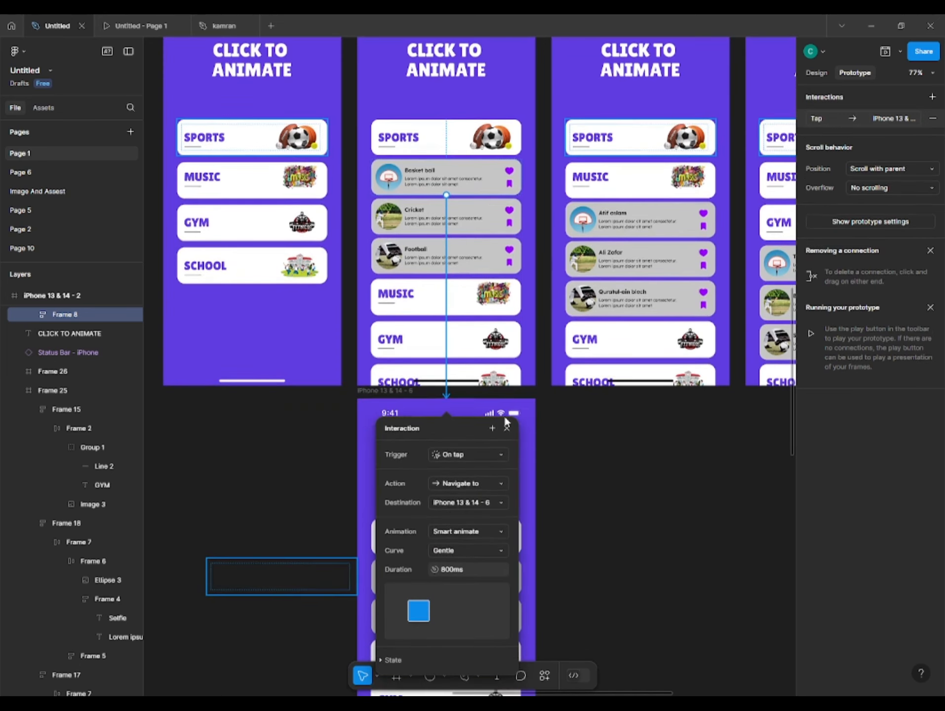
left_click(488, 458)
left_click(487, 465)
left_click(609, 566)
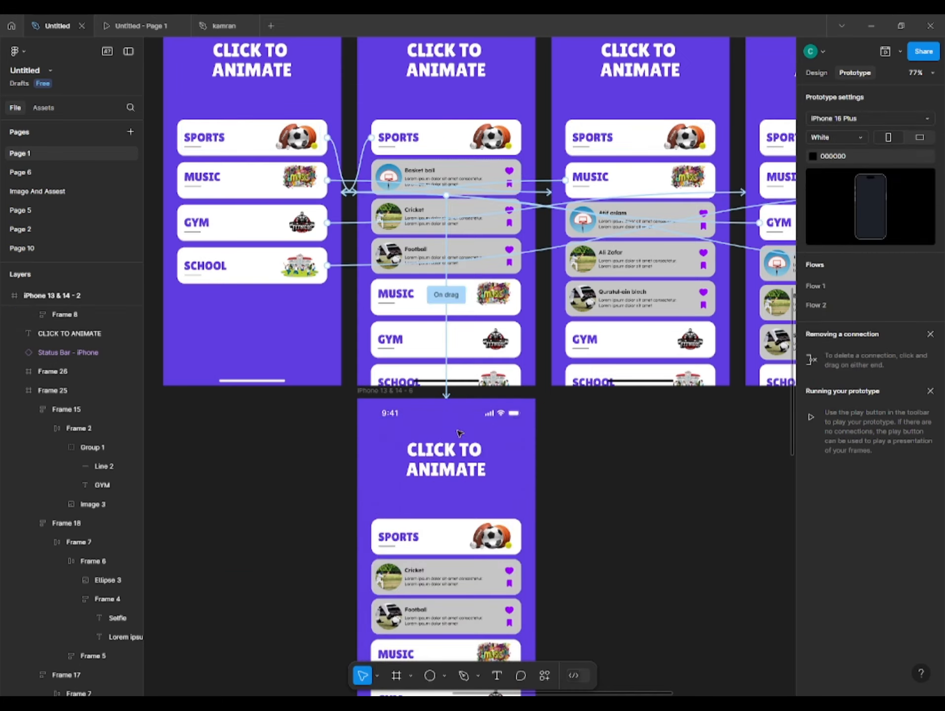
Connect the Cricket card on the iPhone 13 & 14 - 6 screen to the iPhone 13 & 14 - 8 screen with an On drag trigger.
scroll(459, 433, "down", 6)
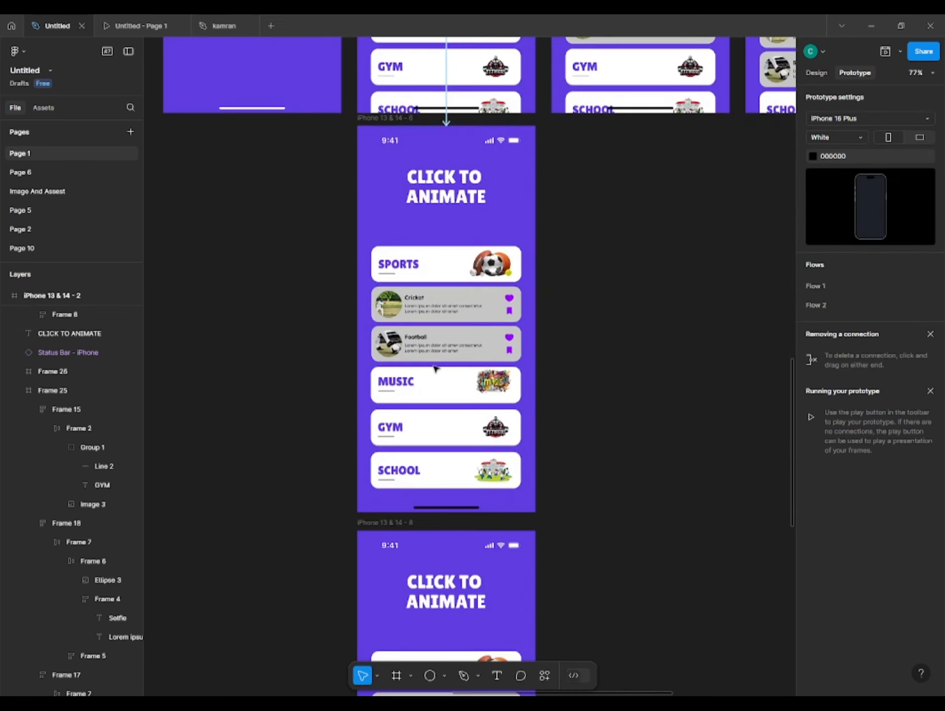
left_click(451, 323)
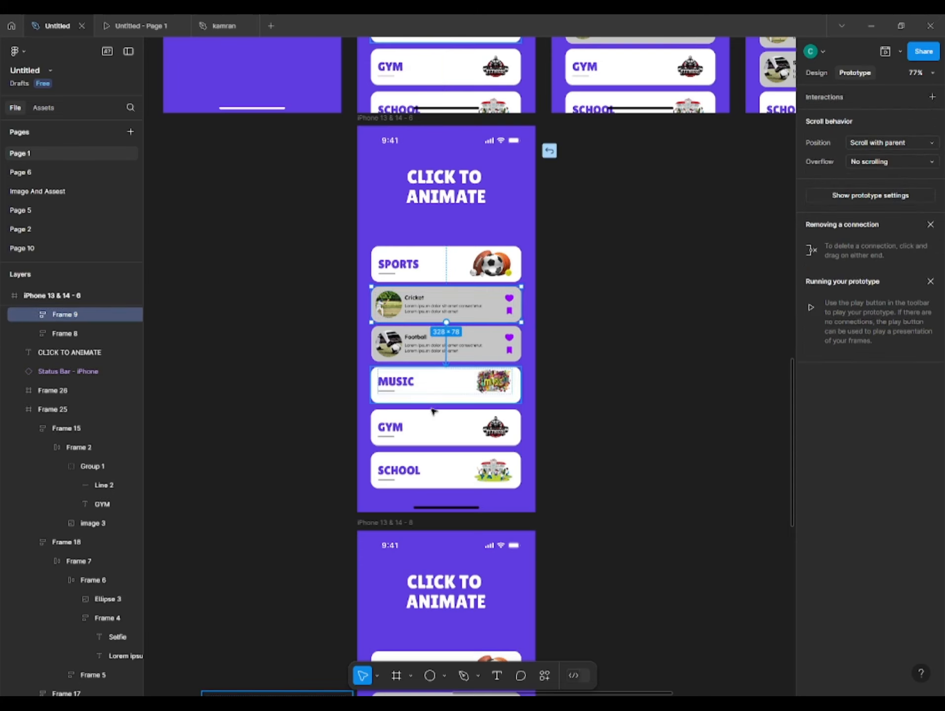
left_click_drag(448, 554, 455, 534)
scroll(458, 508, "down", 2)
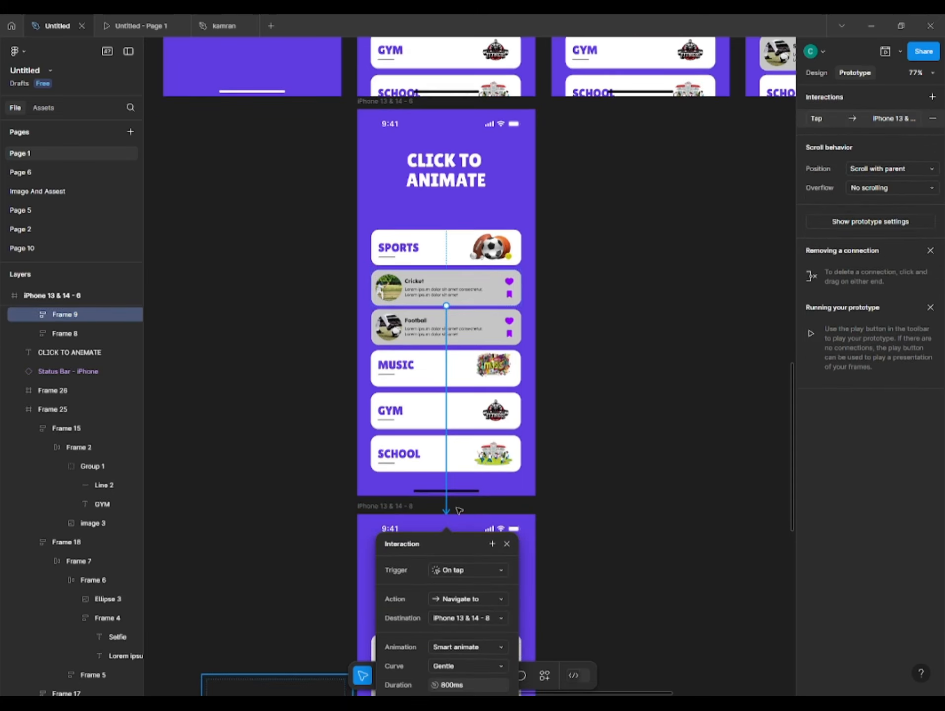
left_click(461, 478)
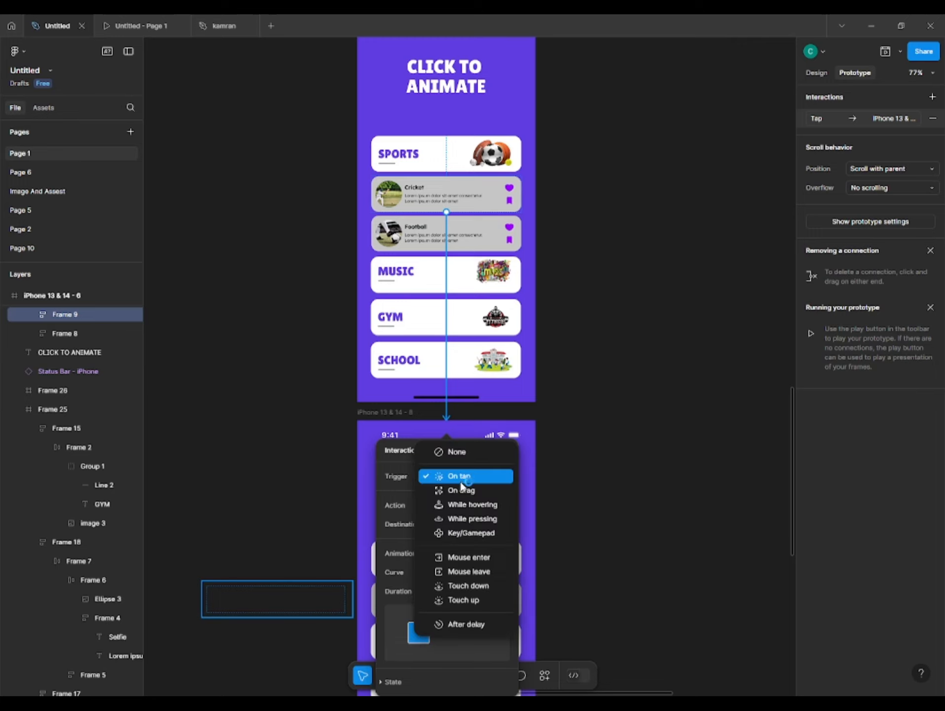
left_click(458, 492)
left_click(590, 474)
Connect the Football card on the iPhone 13 & 14 - 8 screen to the iPhone 13 & 14 - 9 screen with an On drag trigger.
scroll(583, 470, "down", 5)
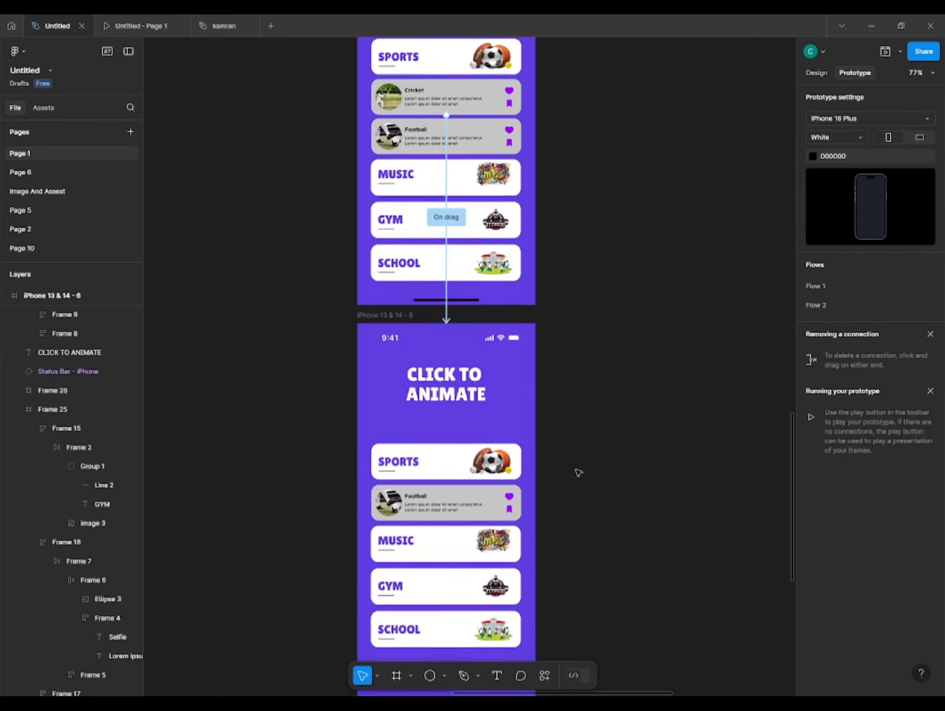
left_click(439, 447)
left_click_drag(446, 450, 429, 534)
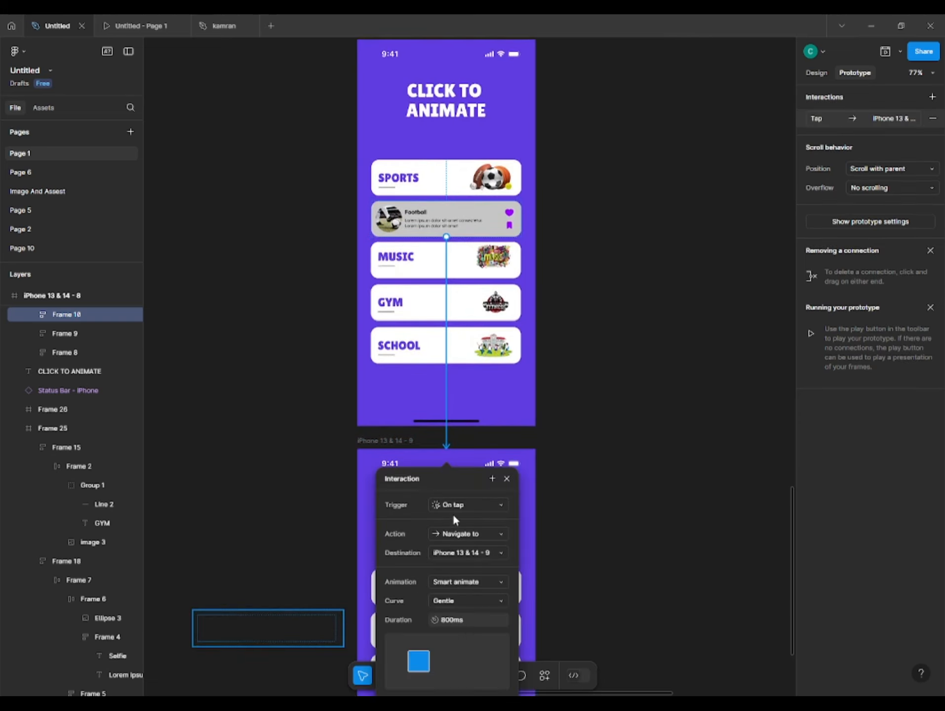
left_click(457, 506)
left_click(456, 517)
scroll(534, 381, "up", 1)
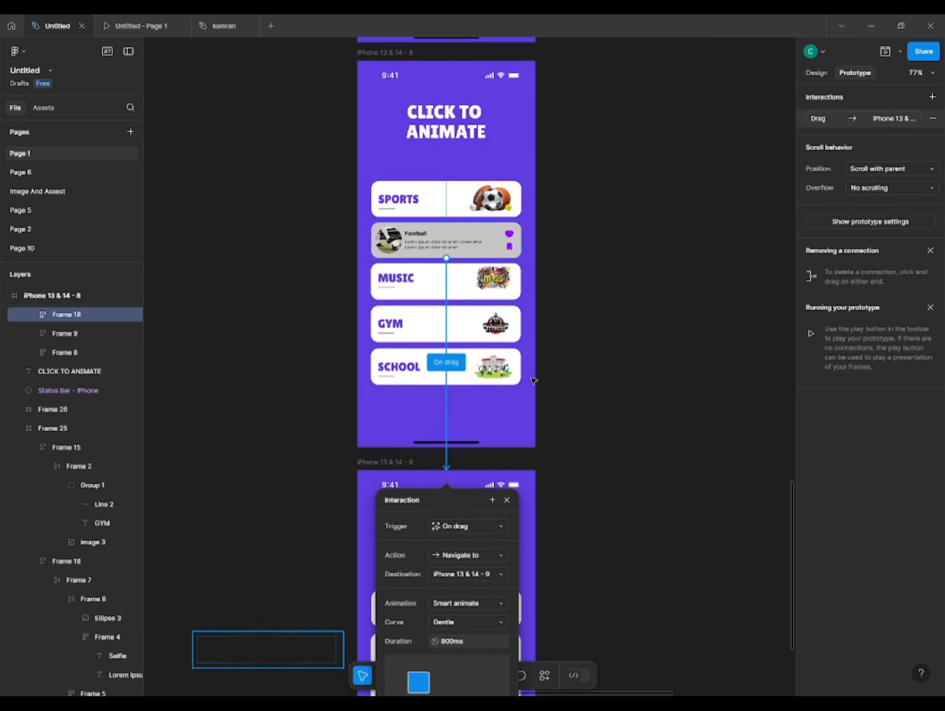
scroll(534, 381, "up", 3)
left_click(462, 348)
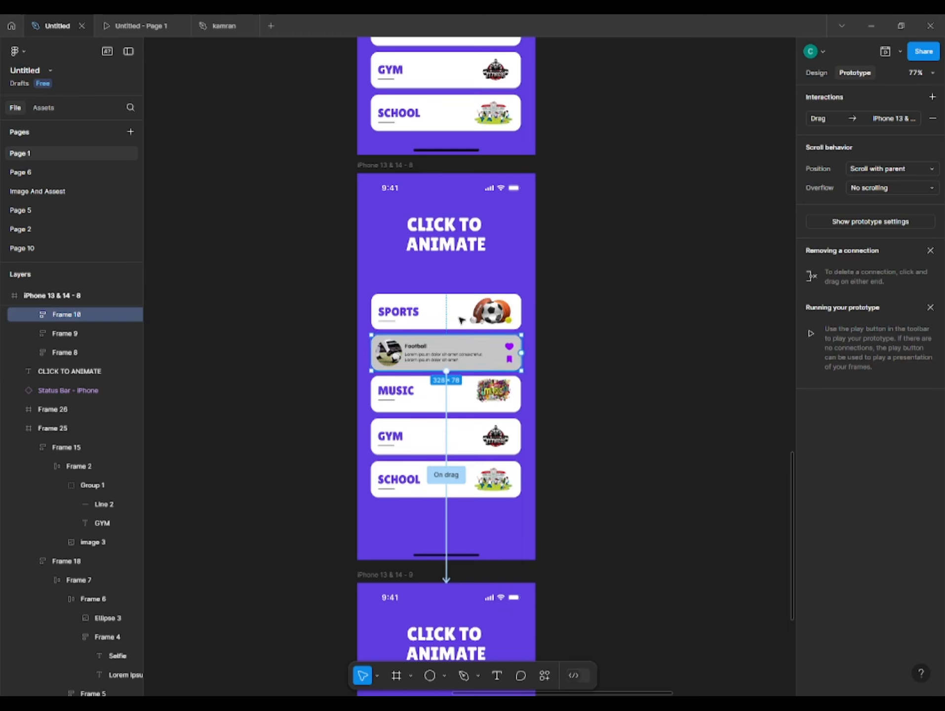
Review the On drag connections running down through the stacked SPORTS screens and back up to the iPhone 13 & 14 - 1 screen.
scroll(459, 320, "up", 6)
left_click(439, 228)
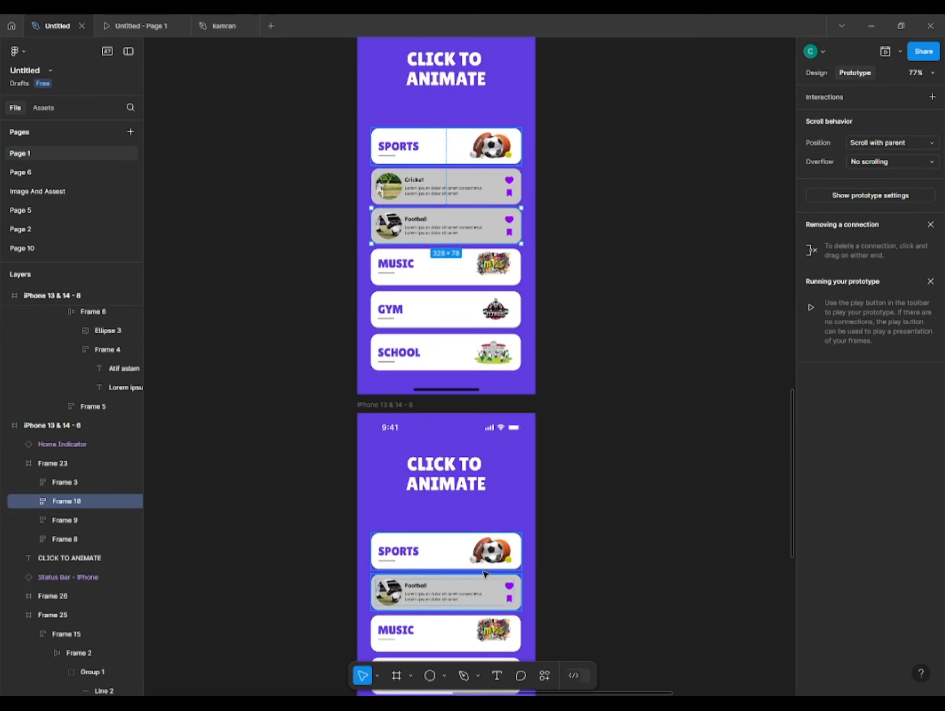
left_click(494, 409)
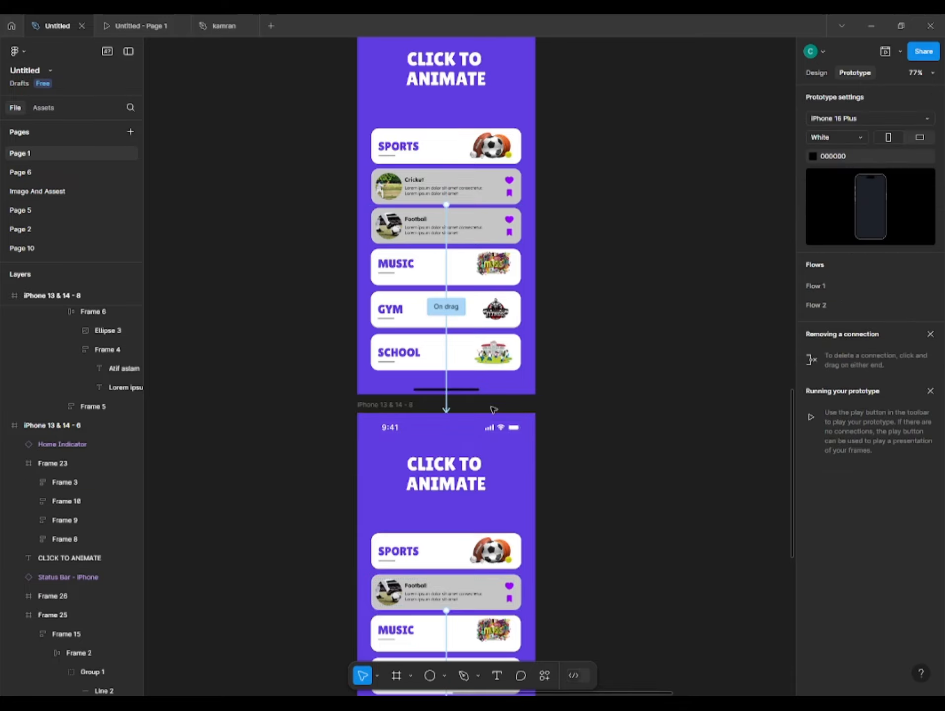
left_click(447, 402)
scroll(625, 404, "down", 5)
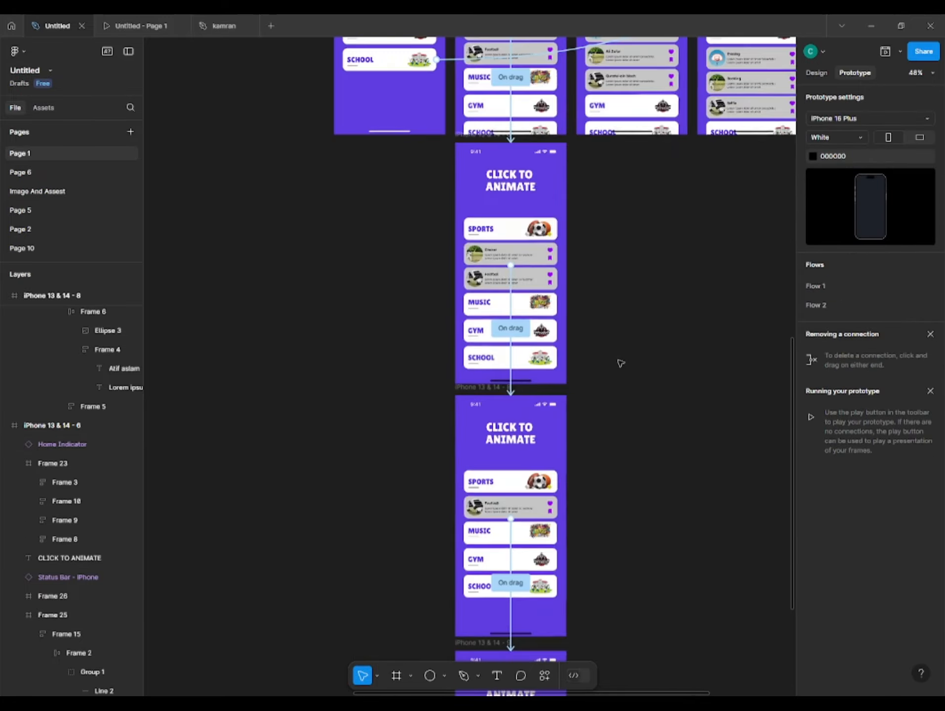
scroll(437, 327, "right", 2)
scroll(391, 330, "up", 3)
scroll(410, 355, "up", 2)
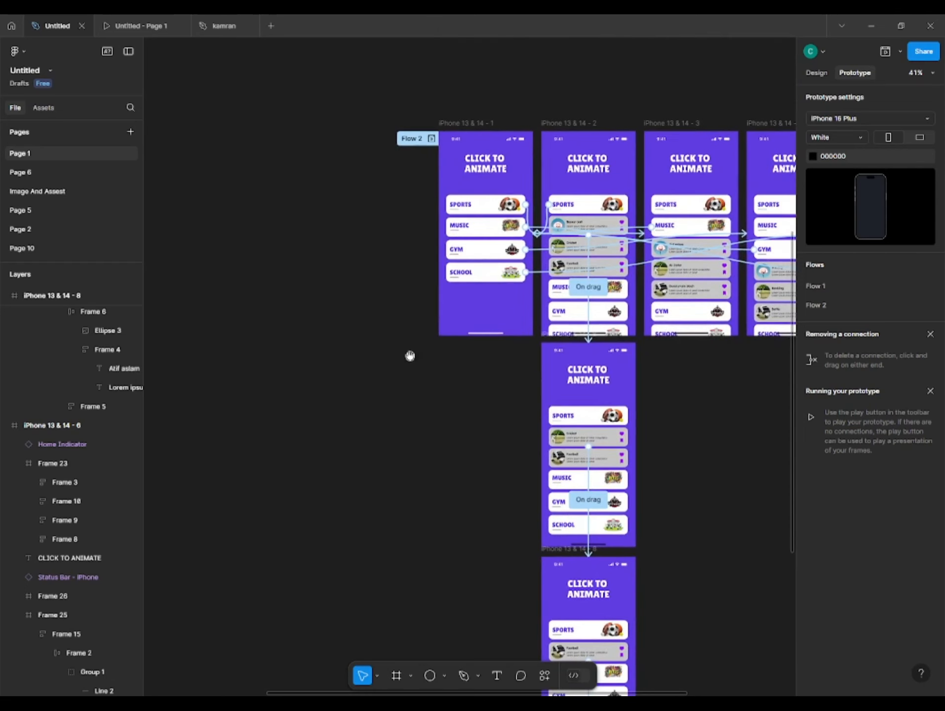
Present the Flow 2 prototype full screen, starting from the iPhone 13 & 14 - 1 screen.
left_click(448, 126)
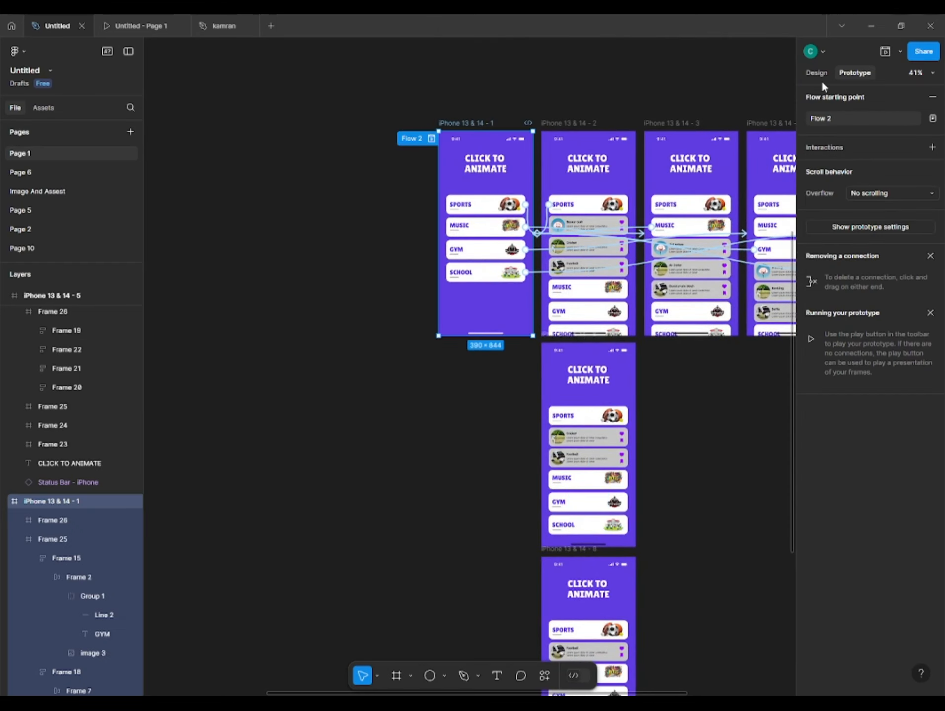
left_click(895, 52)
left_click(899, 51)
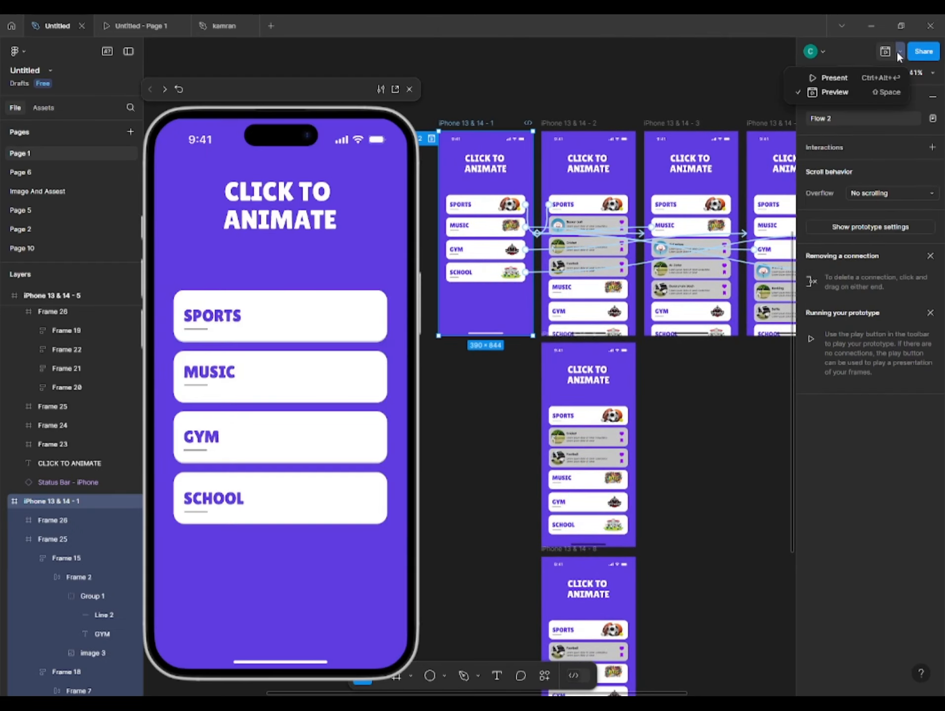
left_click(395, 91)
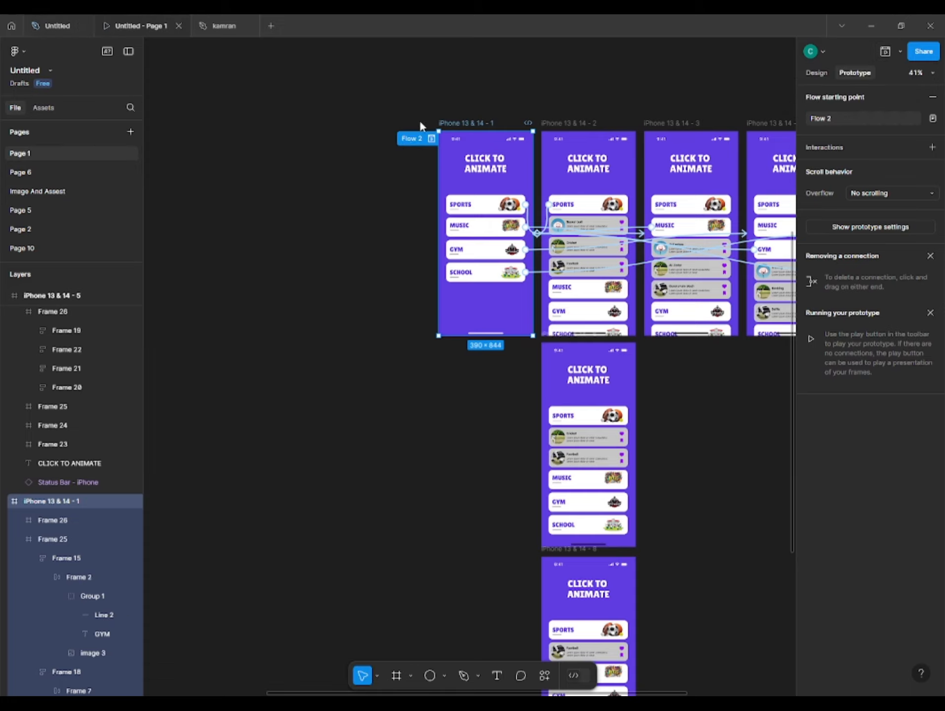
left_click(900, 51)
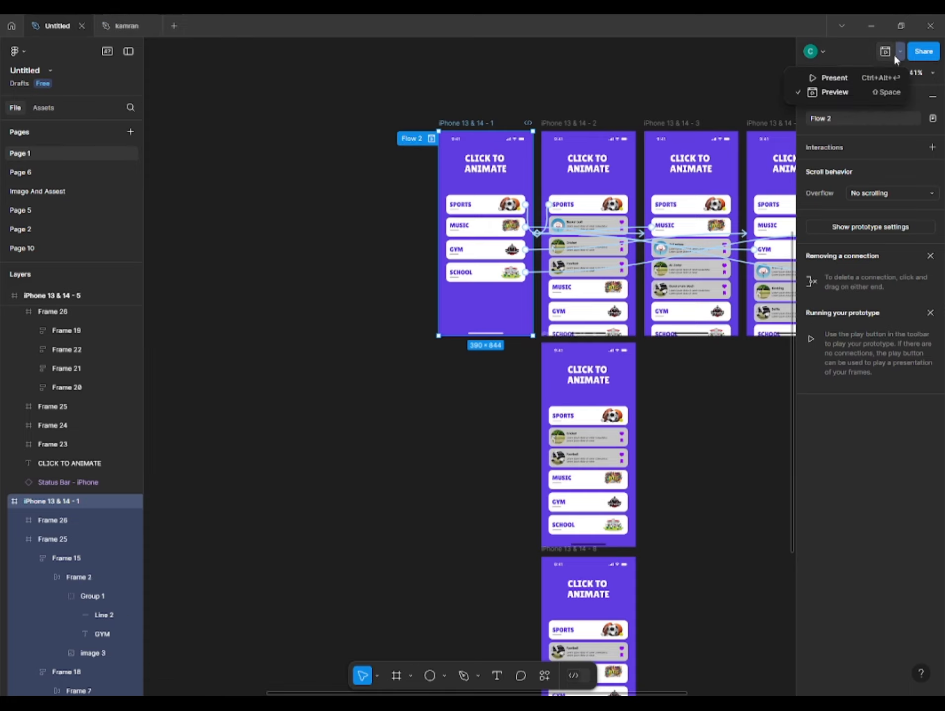
left_click(879, 76)
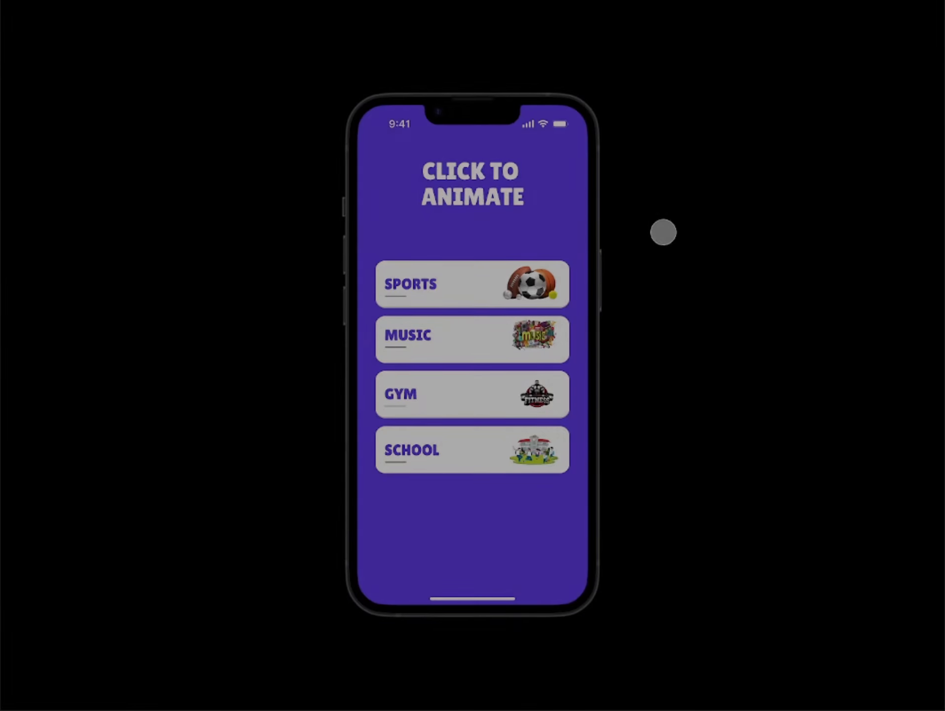
Test expanding and collapsing the SPORTS, MUSIC, GYM and SCHOOL cards one after another in the running prototype.
left_click(501, 281)
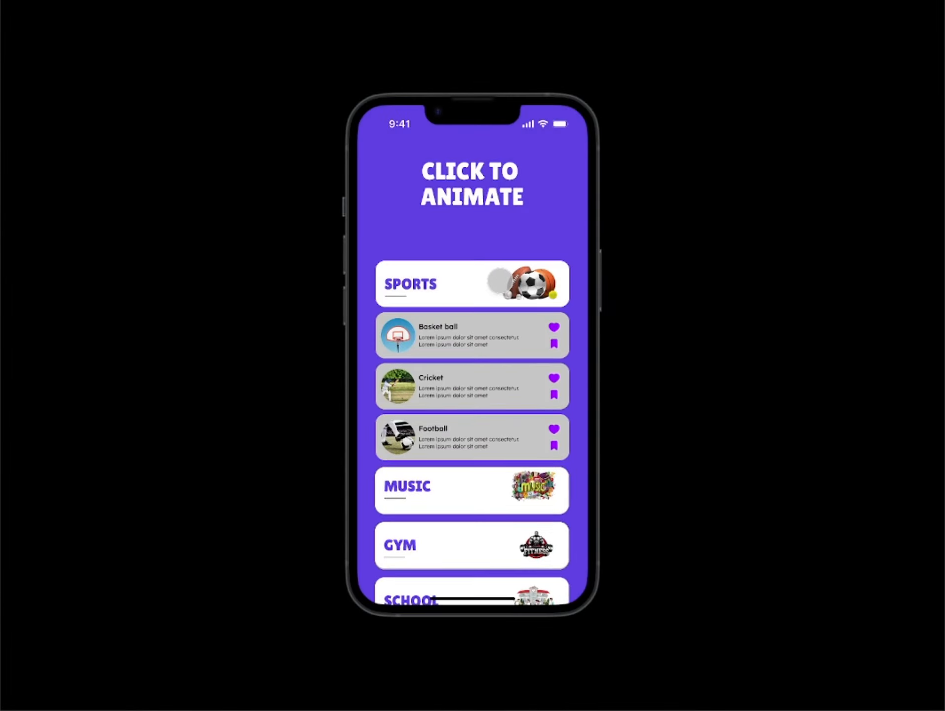
left_click(499, 280)
left_click(470, 350)
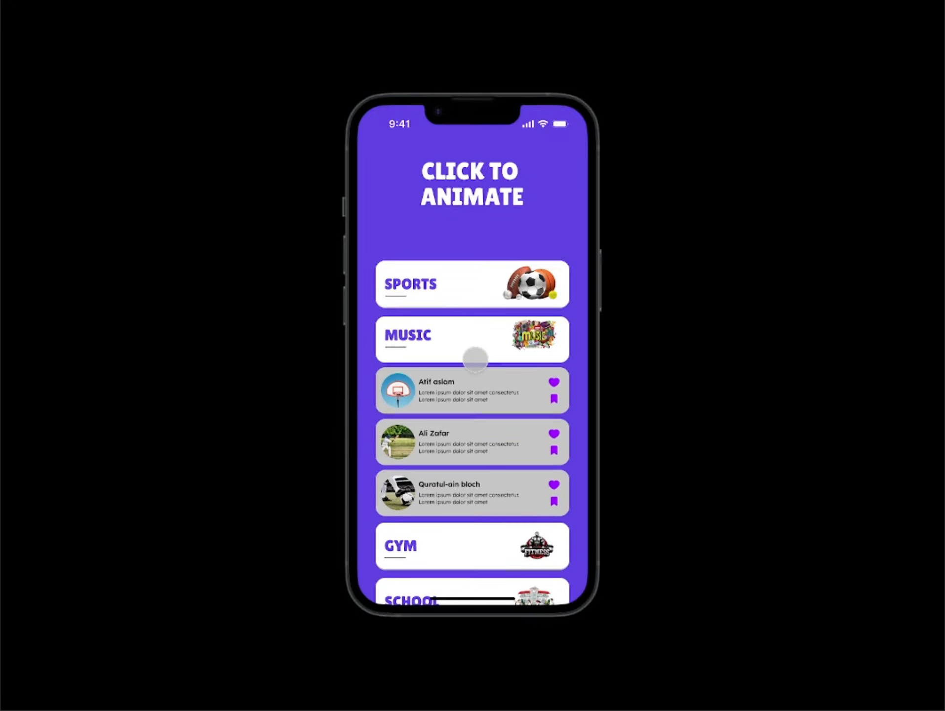
left_click(475, 354)
left_click(476, 394)
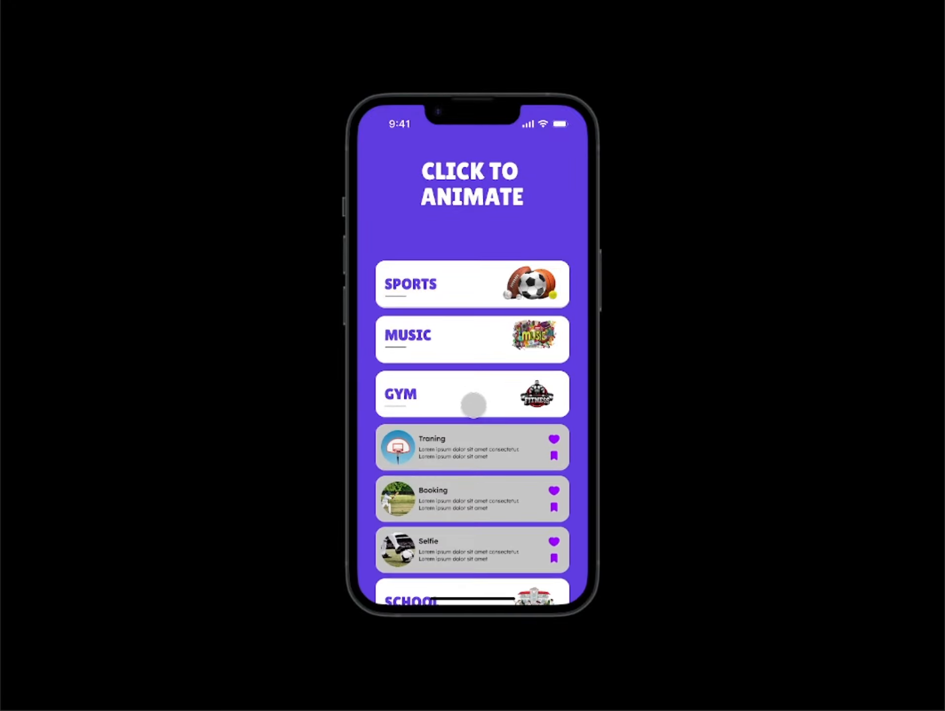
left_click(473, 405)
left_click(444, 468)
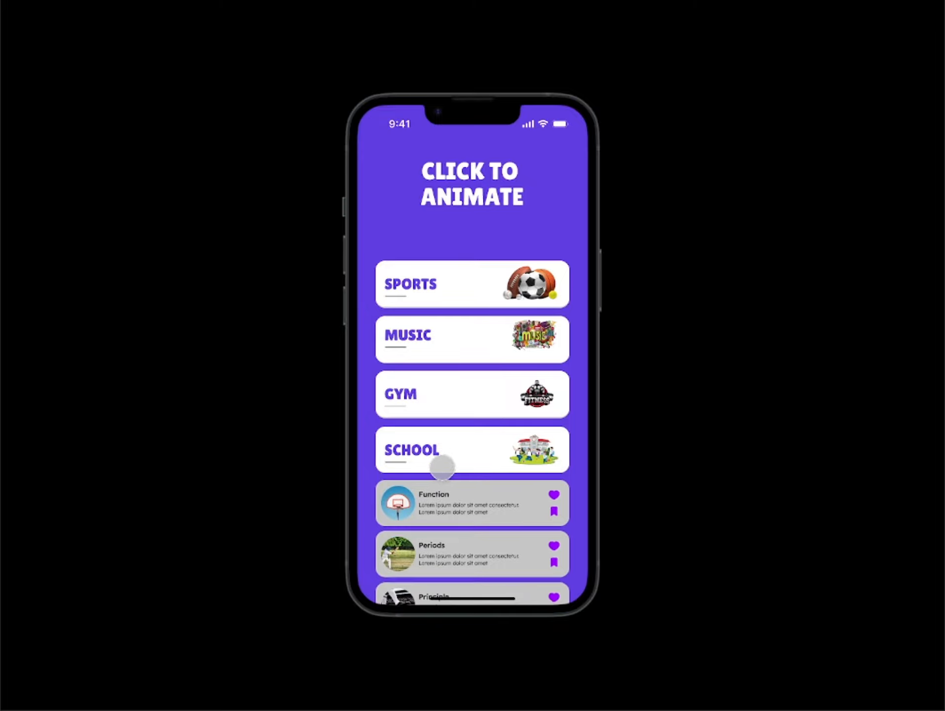
left_click(442, 467)
Expand the SPORTS card in the running prototype and test sliding out the Basket ball, Cricket and Football cards.
left_click(517, 289)
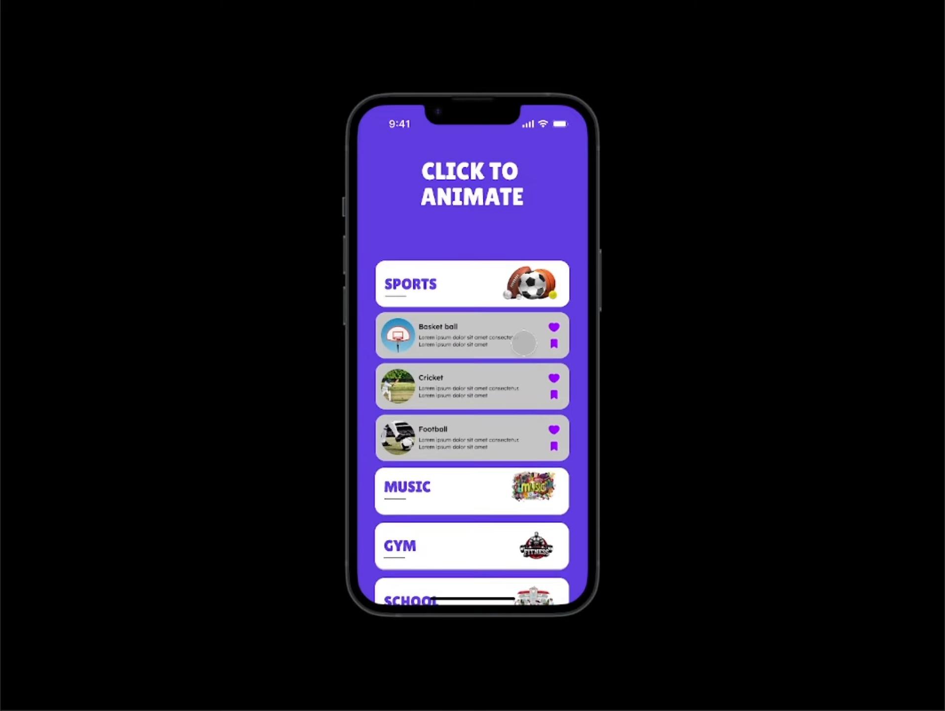
left_click(524, 343)
left_click(493, 337)
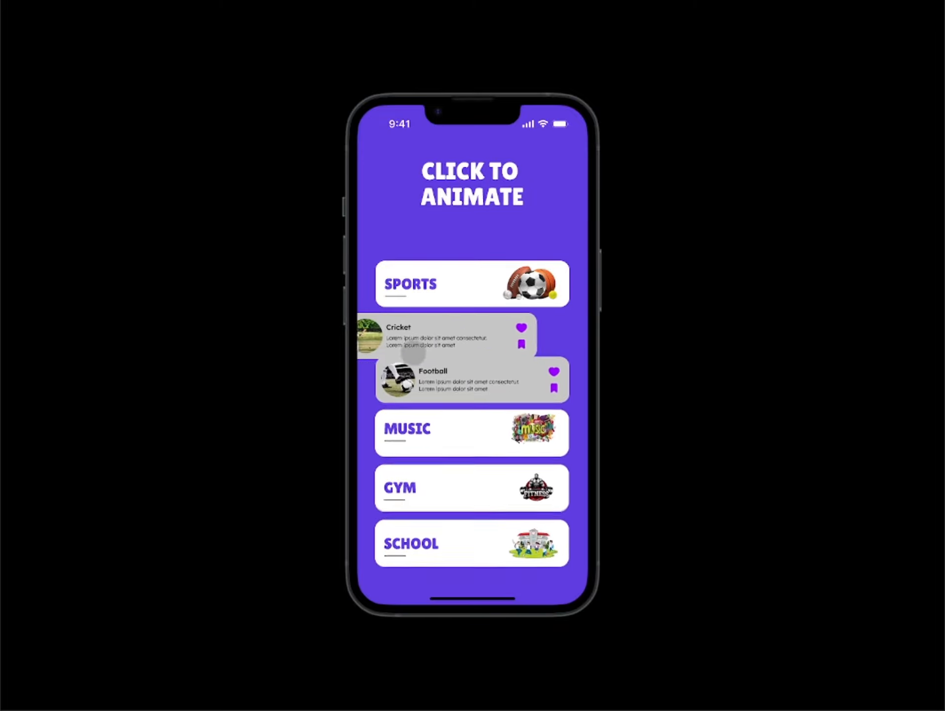
left_click(540, 328)
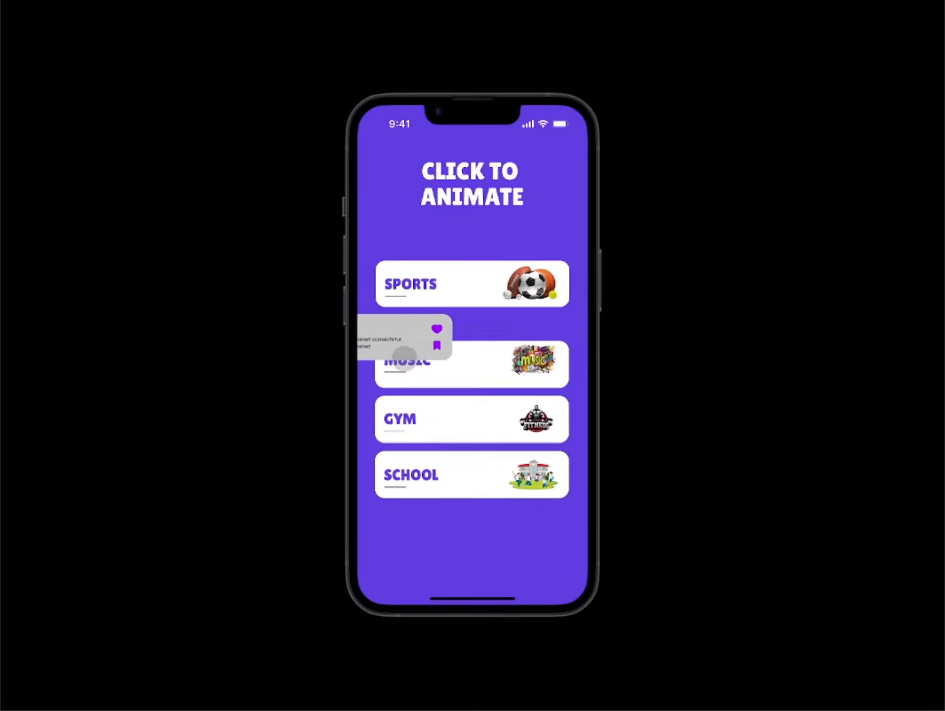